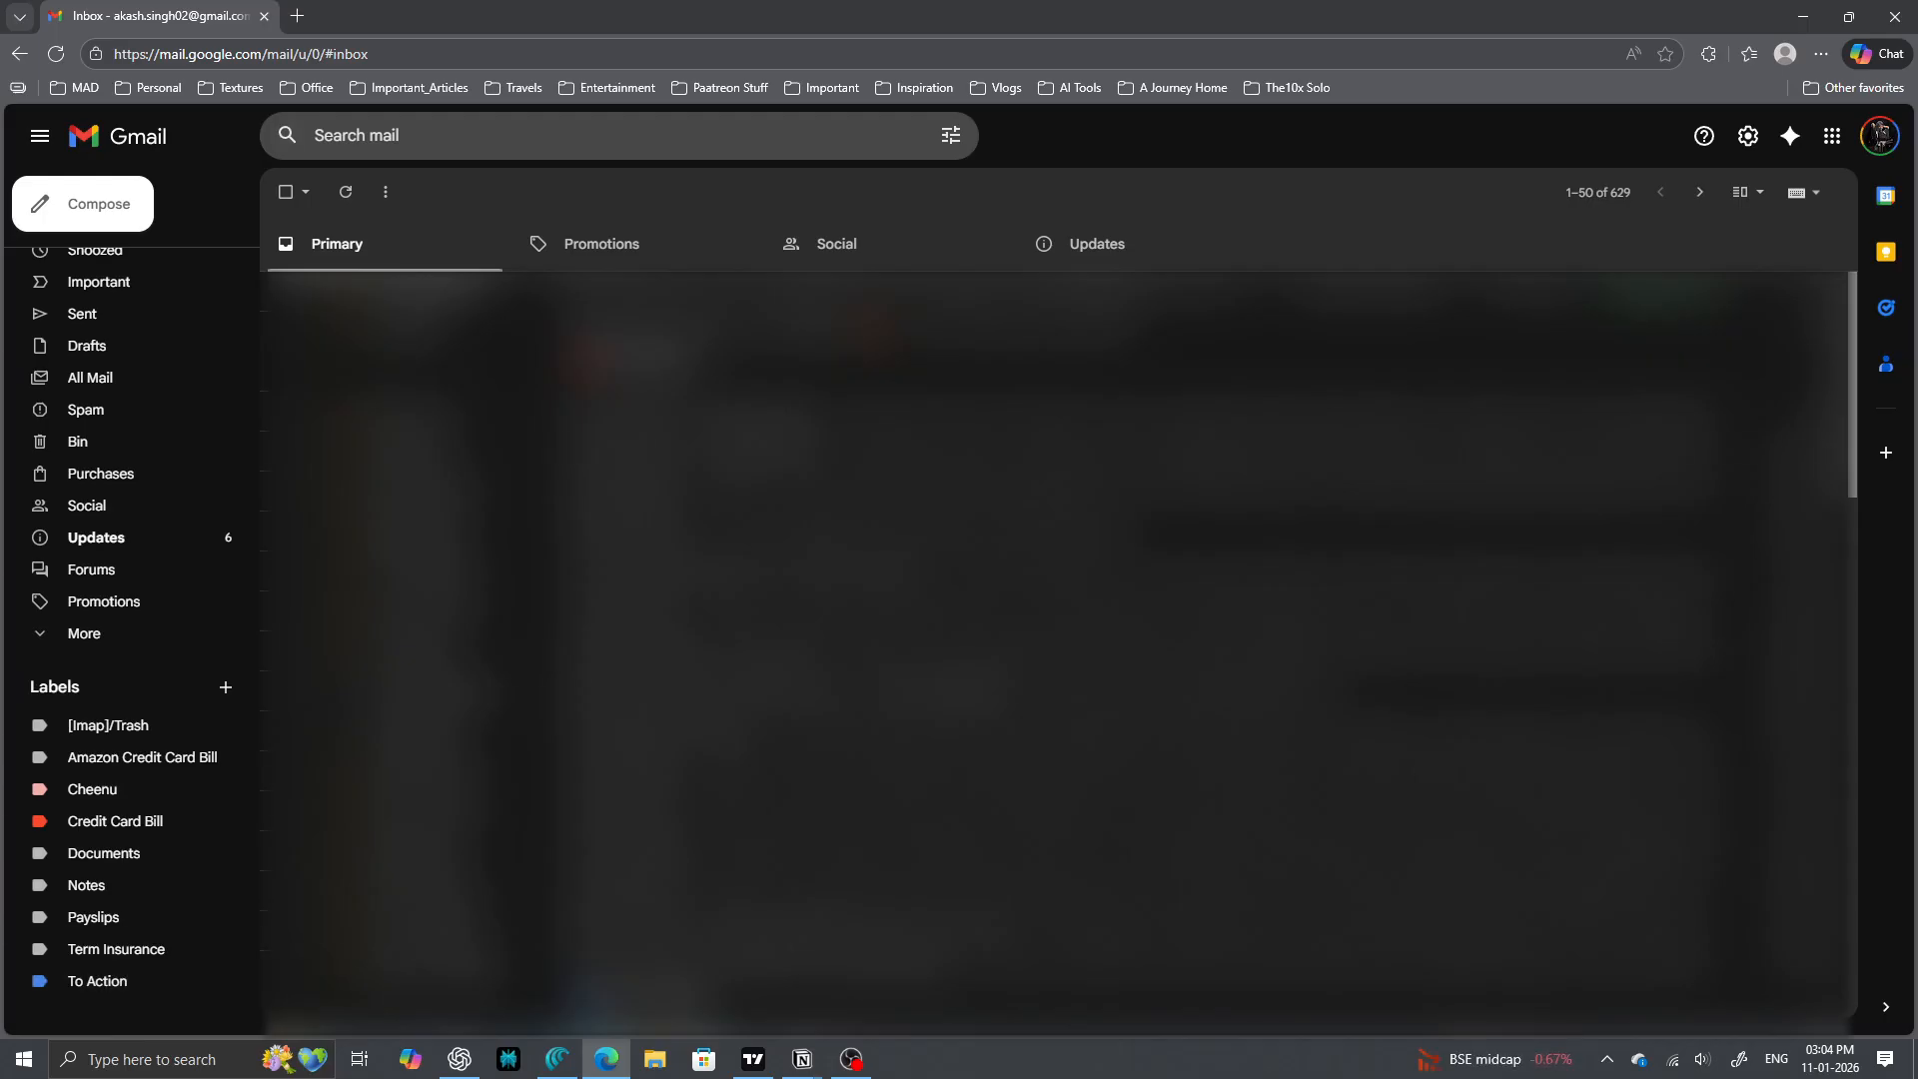
- In the Notion Tasks database, review the row's Due Date, Priority (High, Med, Low) and Source fields
key("alt+Tab")
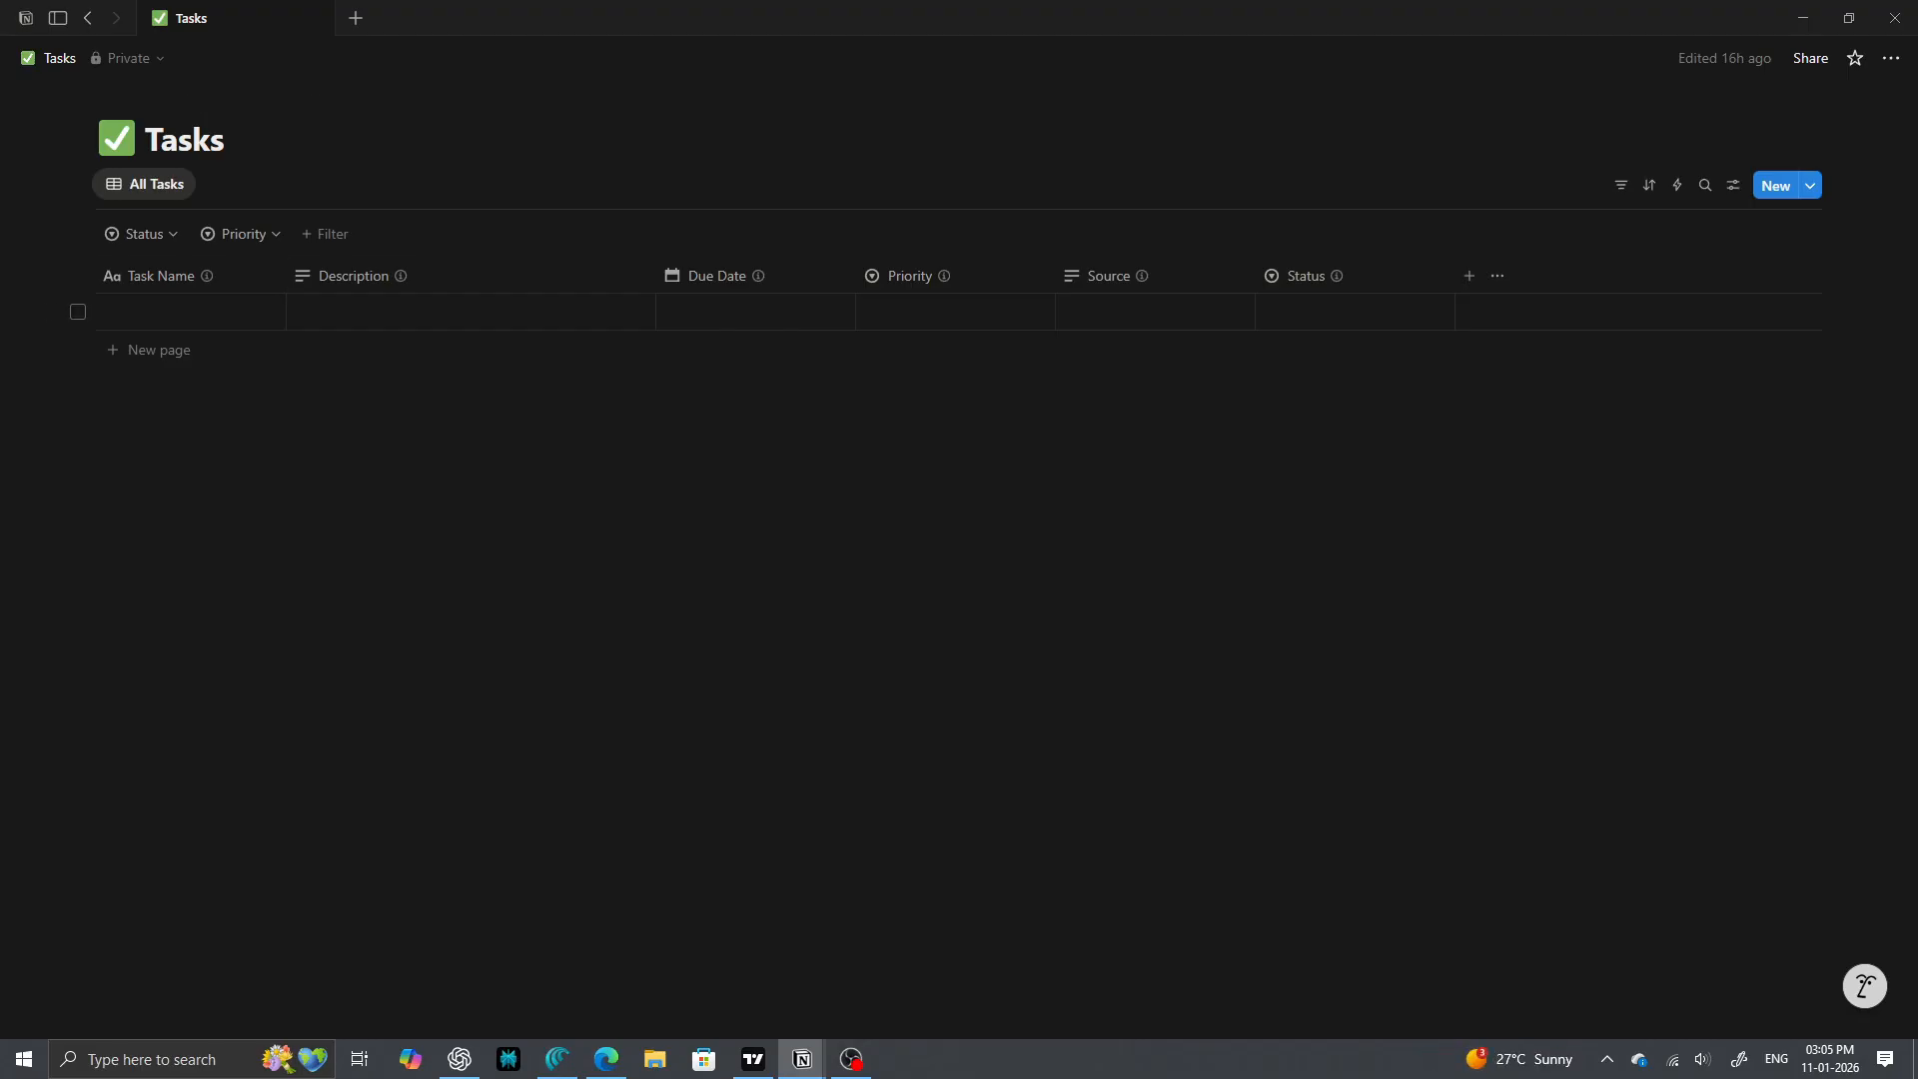
left_click(765, 312)
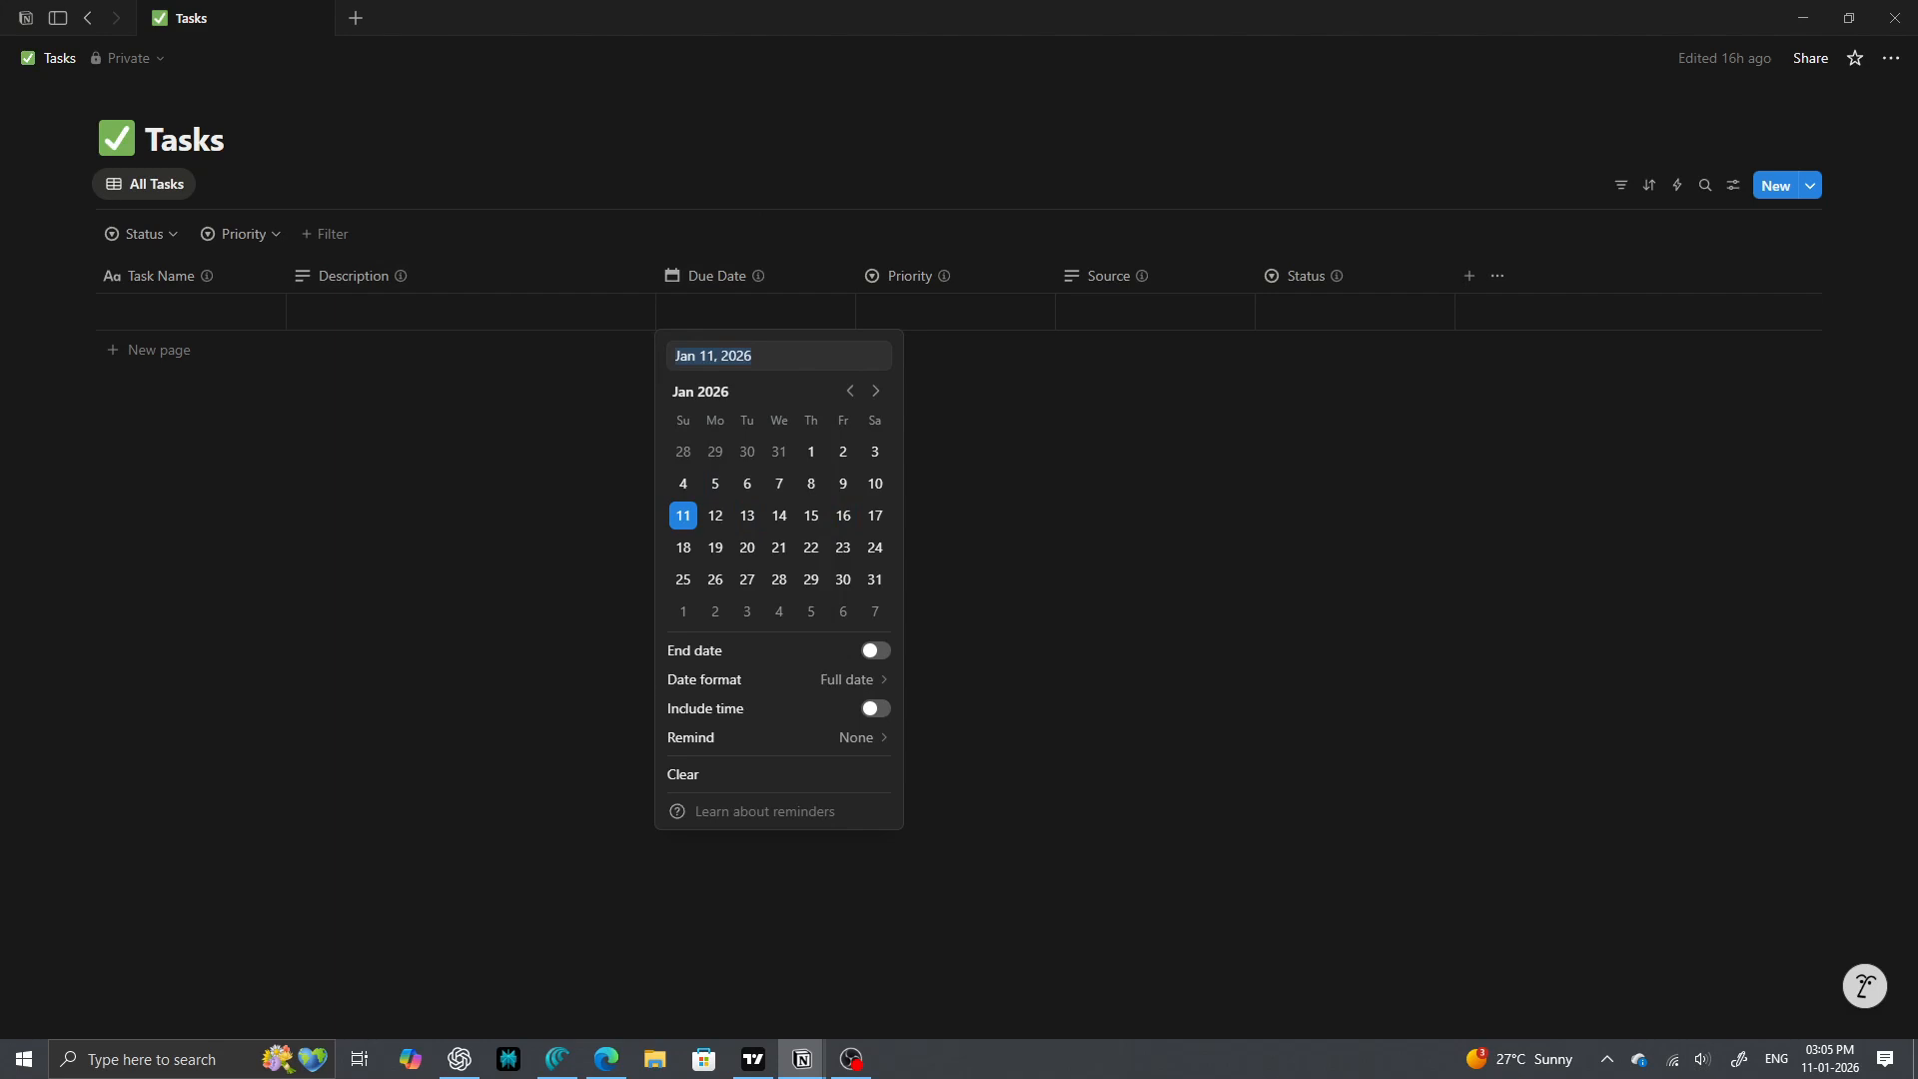
left_click(954, 314)
left_click(954, 314)
key("Down")
key("Down")
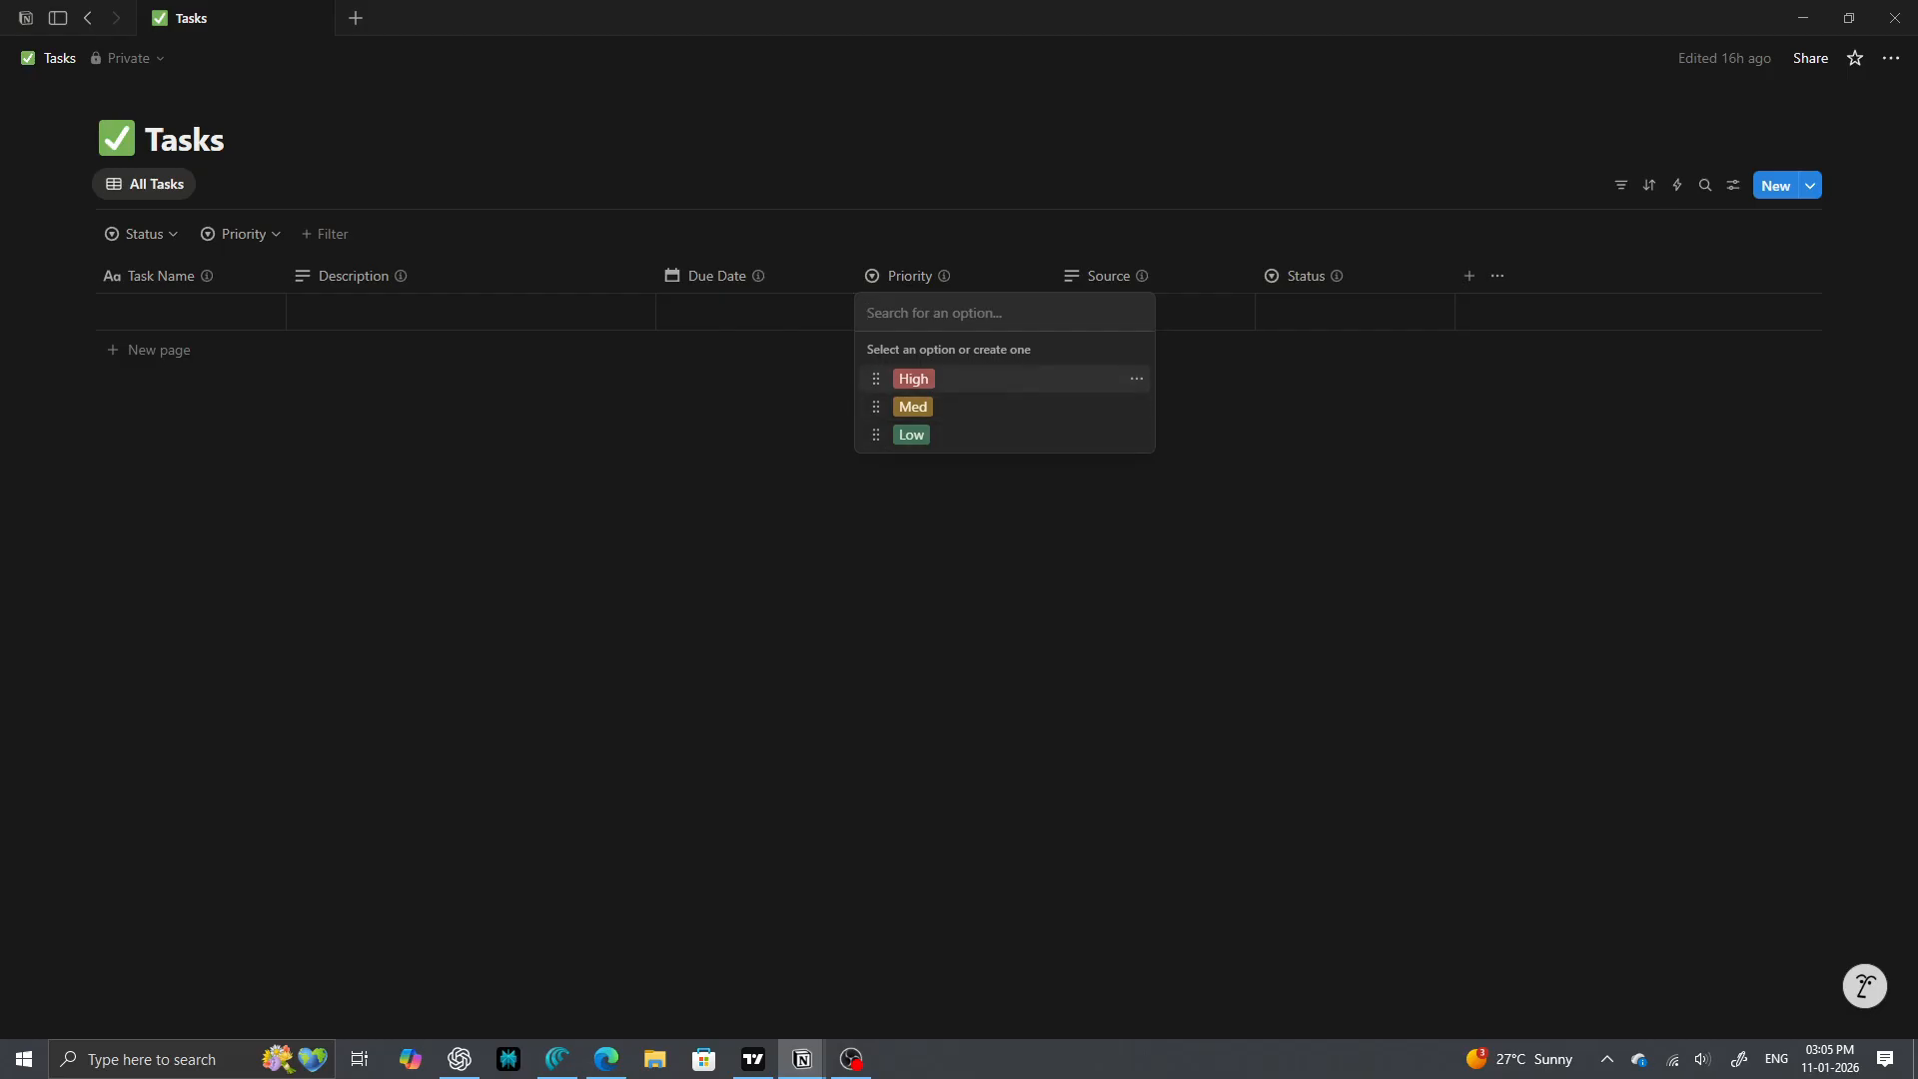
left_click(1205, 312)
left_click(1205, 312)
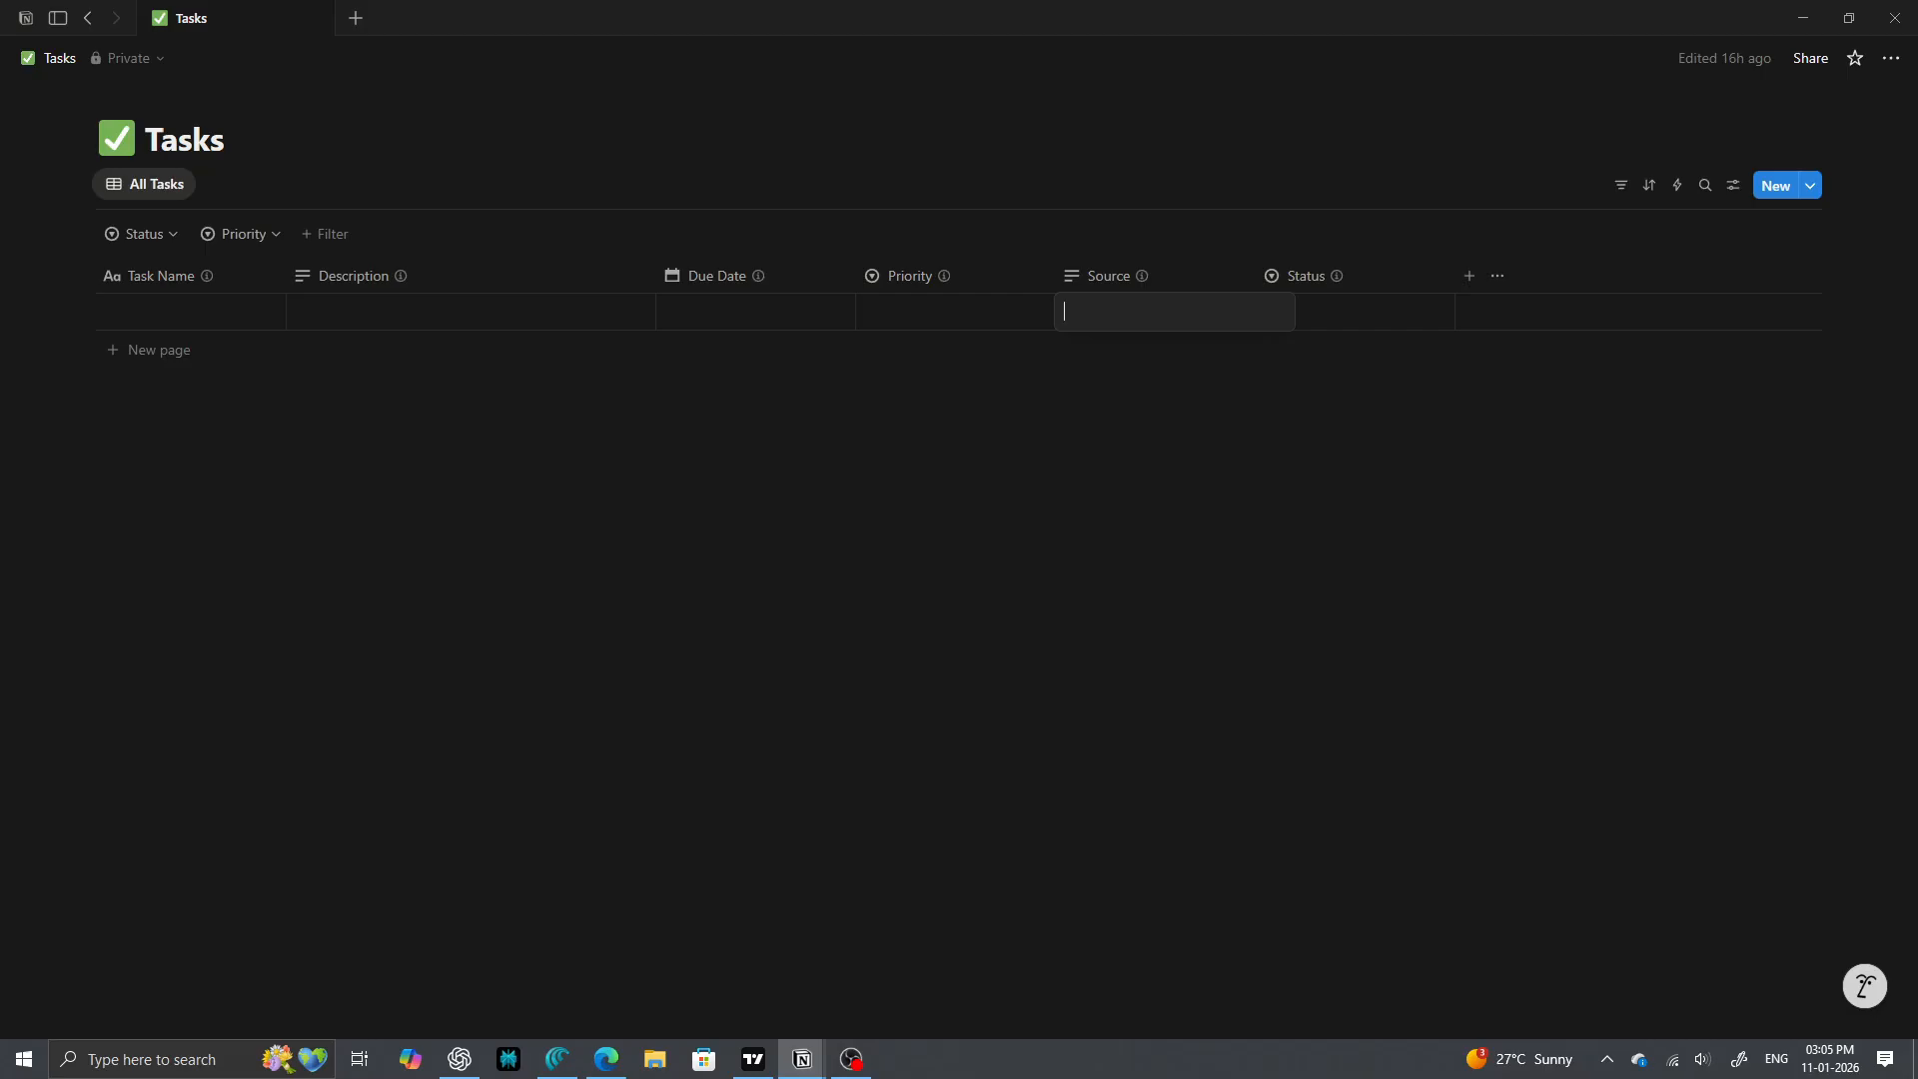
- Review the row's Status options (To Do, In Progress, Done) without picking one, then edit its Task Name
left_click(1367, 312)
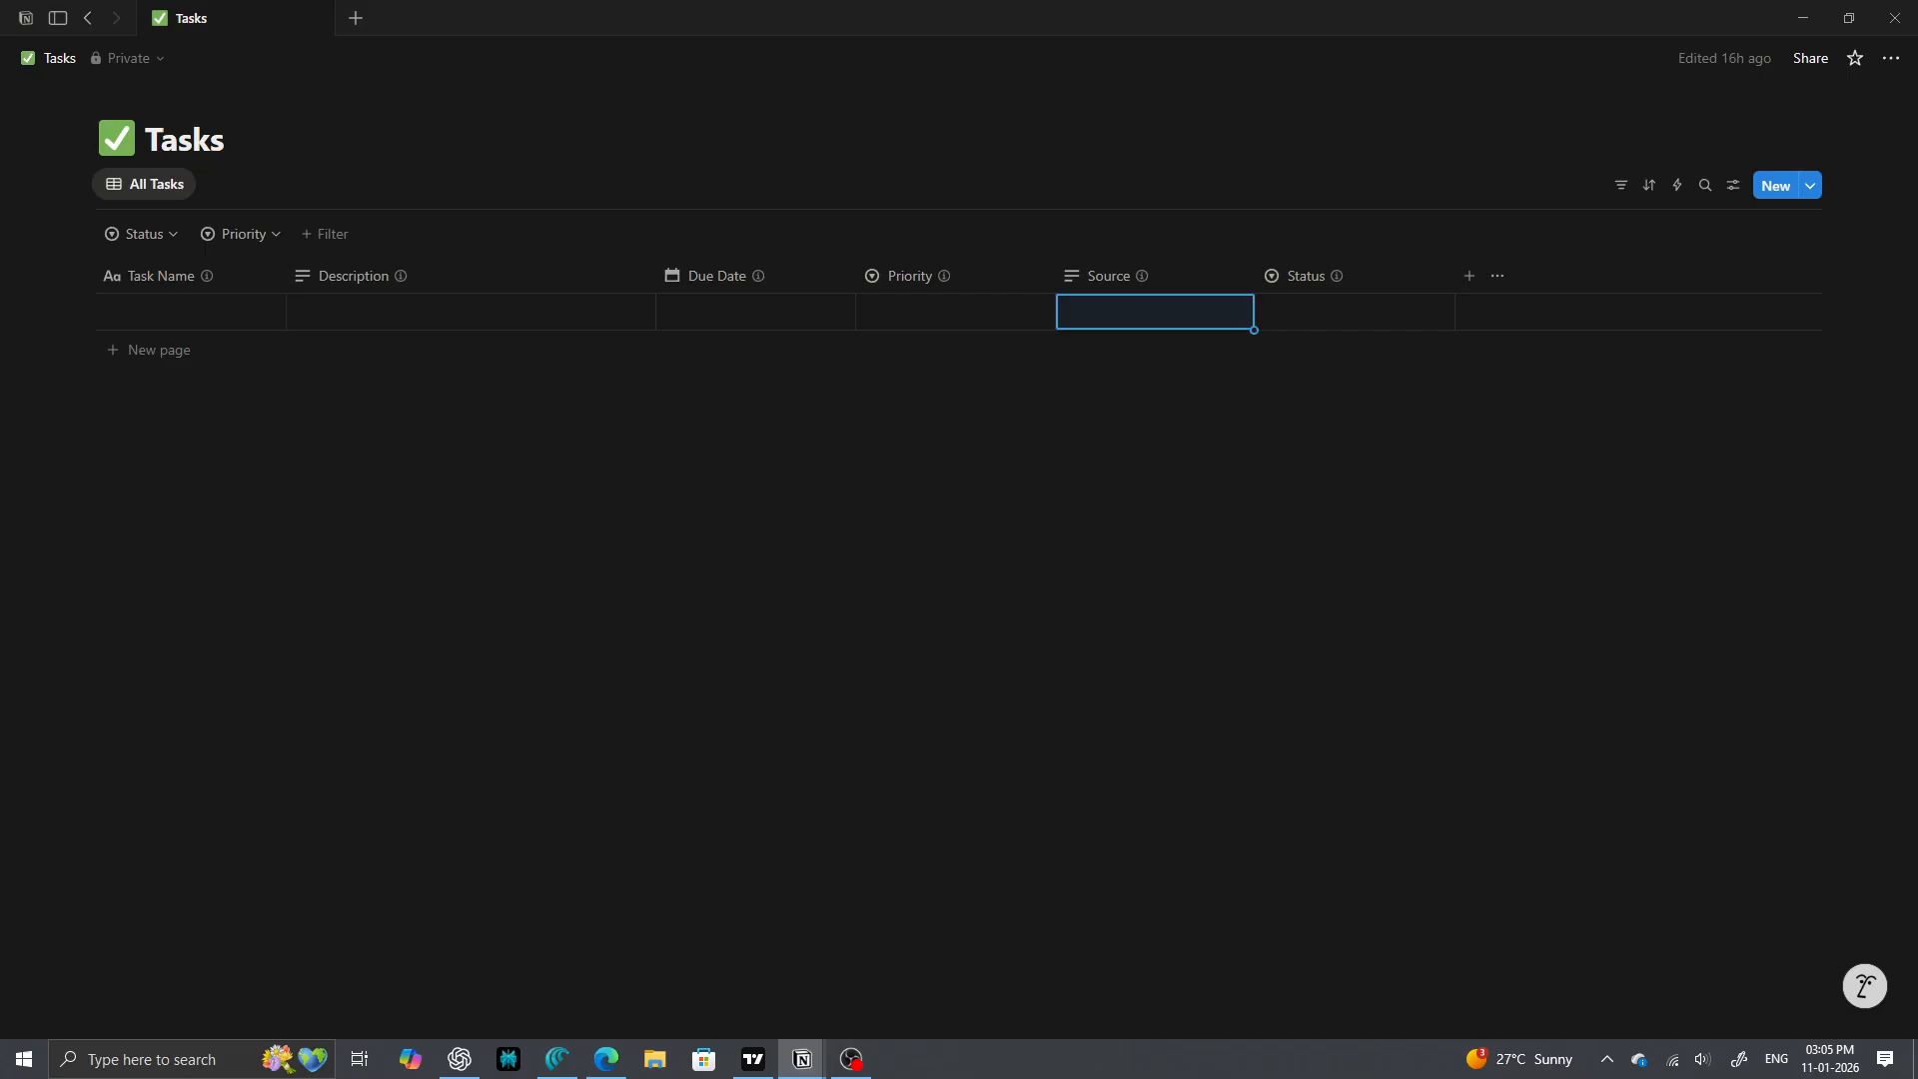
left_click(1367, 312)
key("Down")
key("Down")
key("Down")
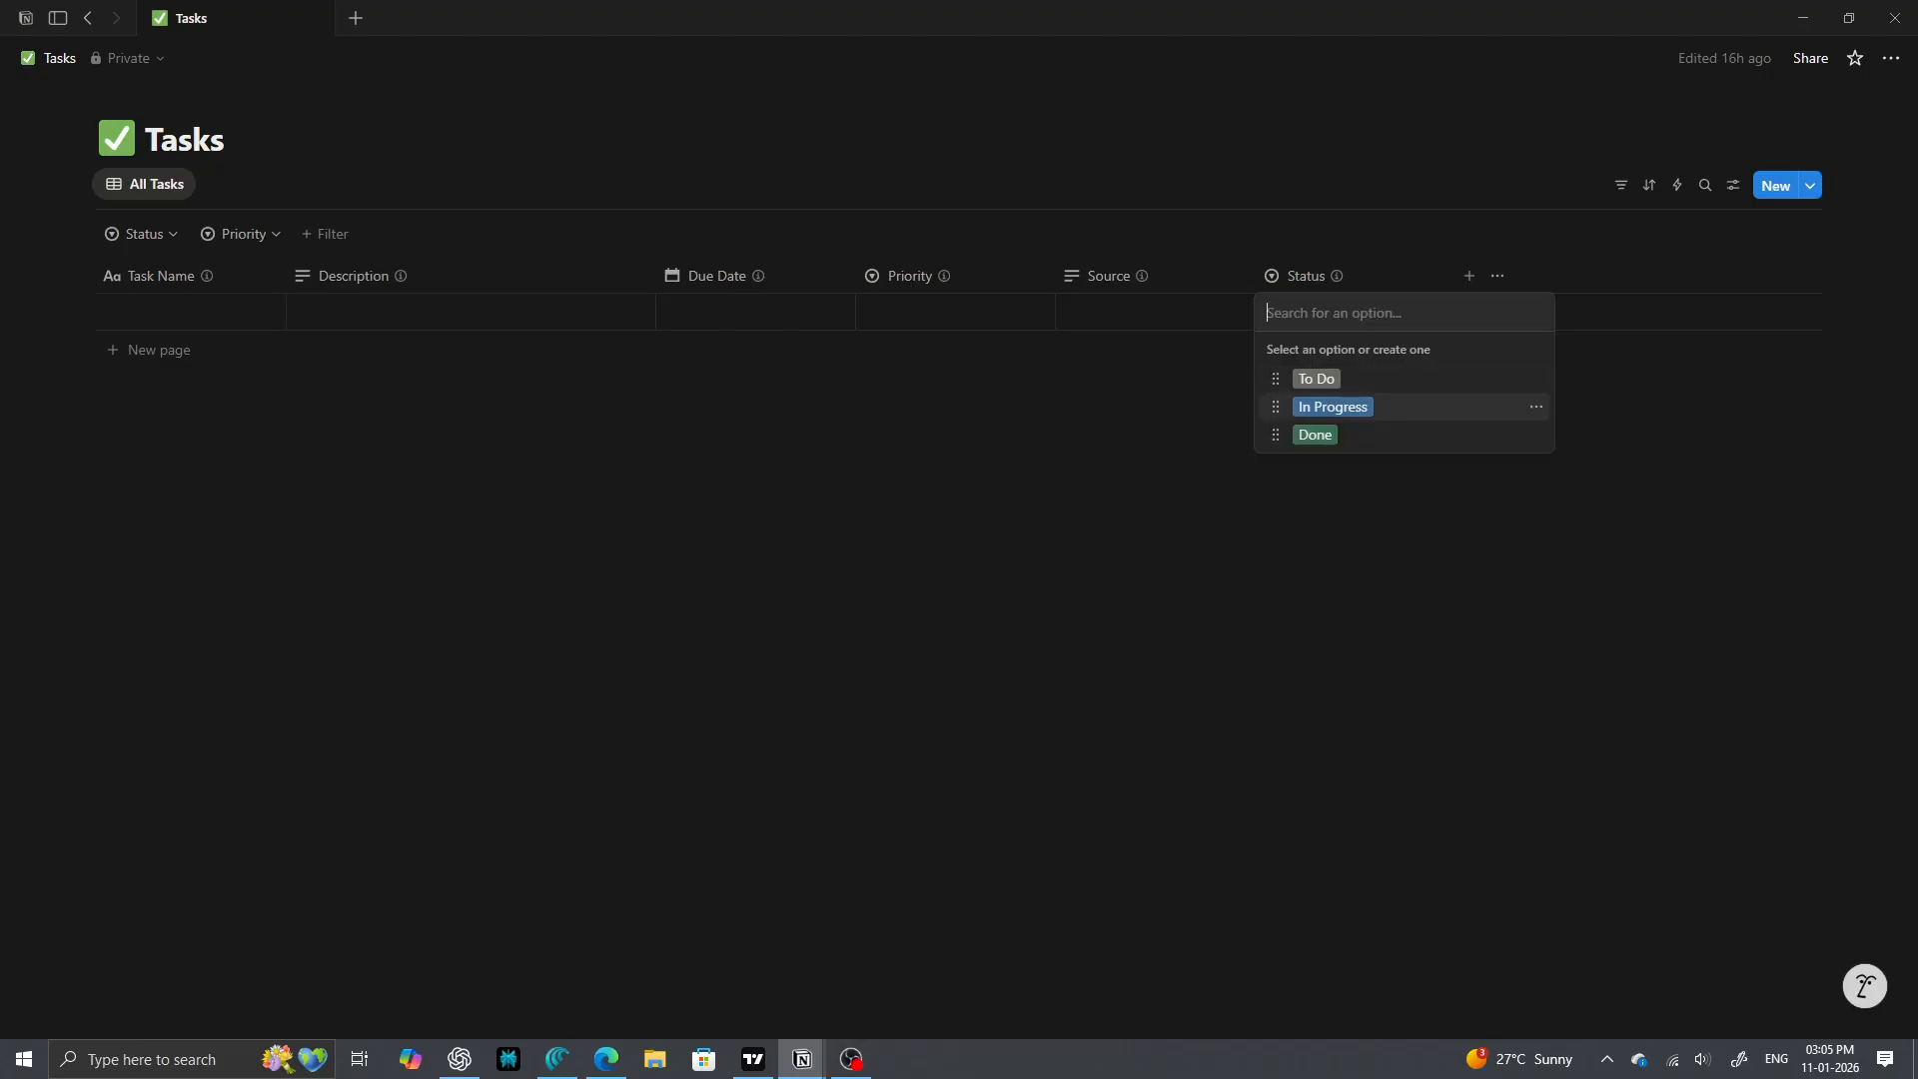
key("Down")
key("Down")
key("Escape")
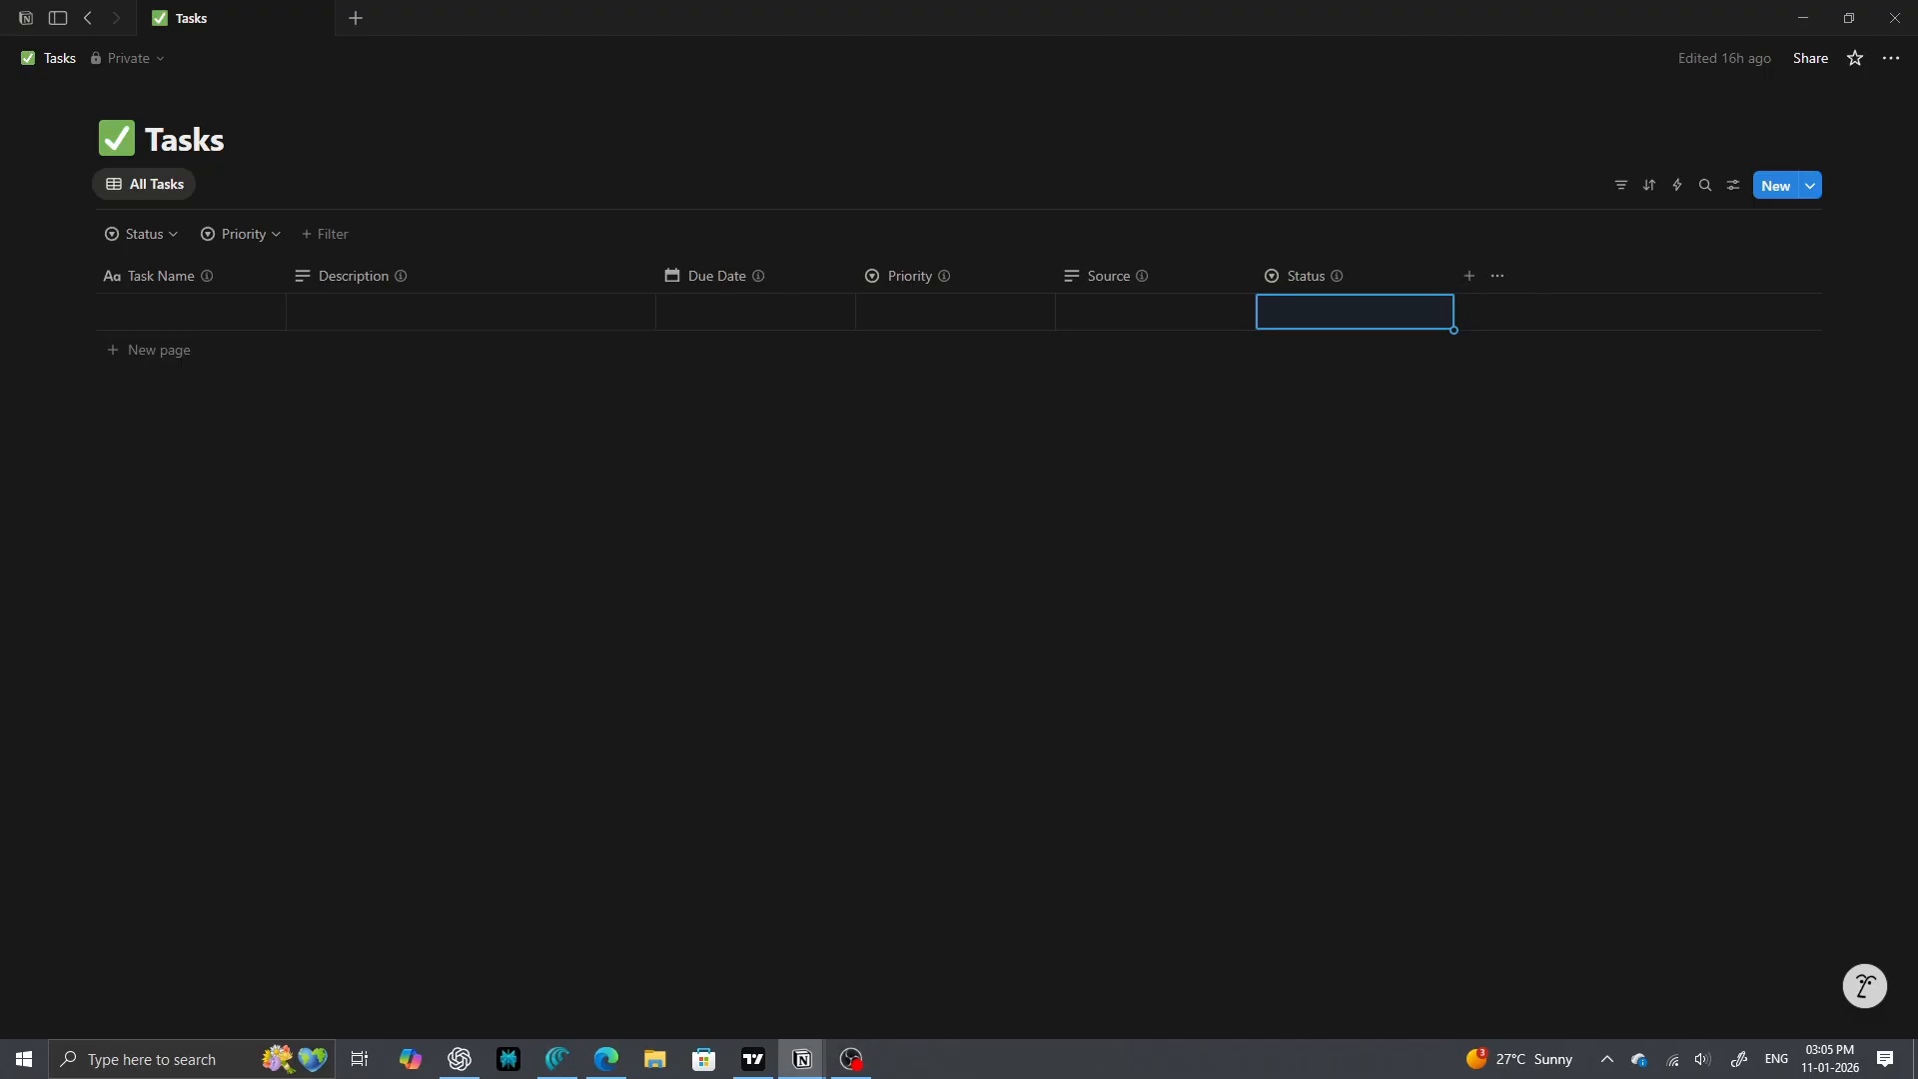
left_click(182, 312)
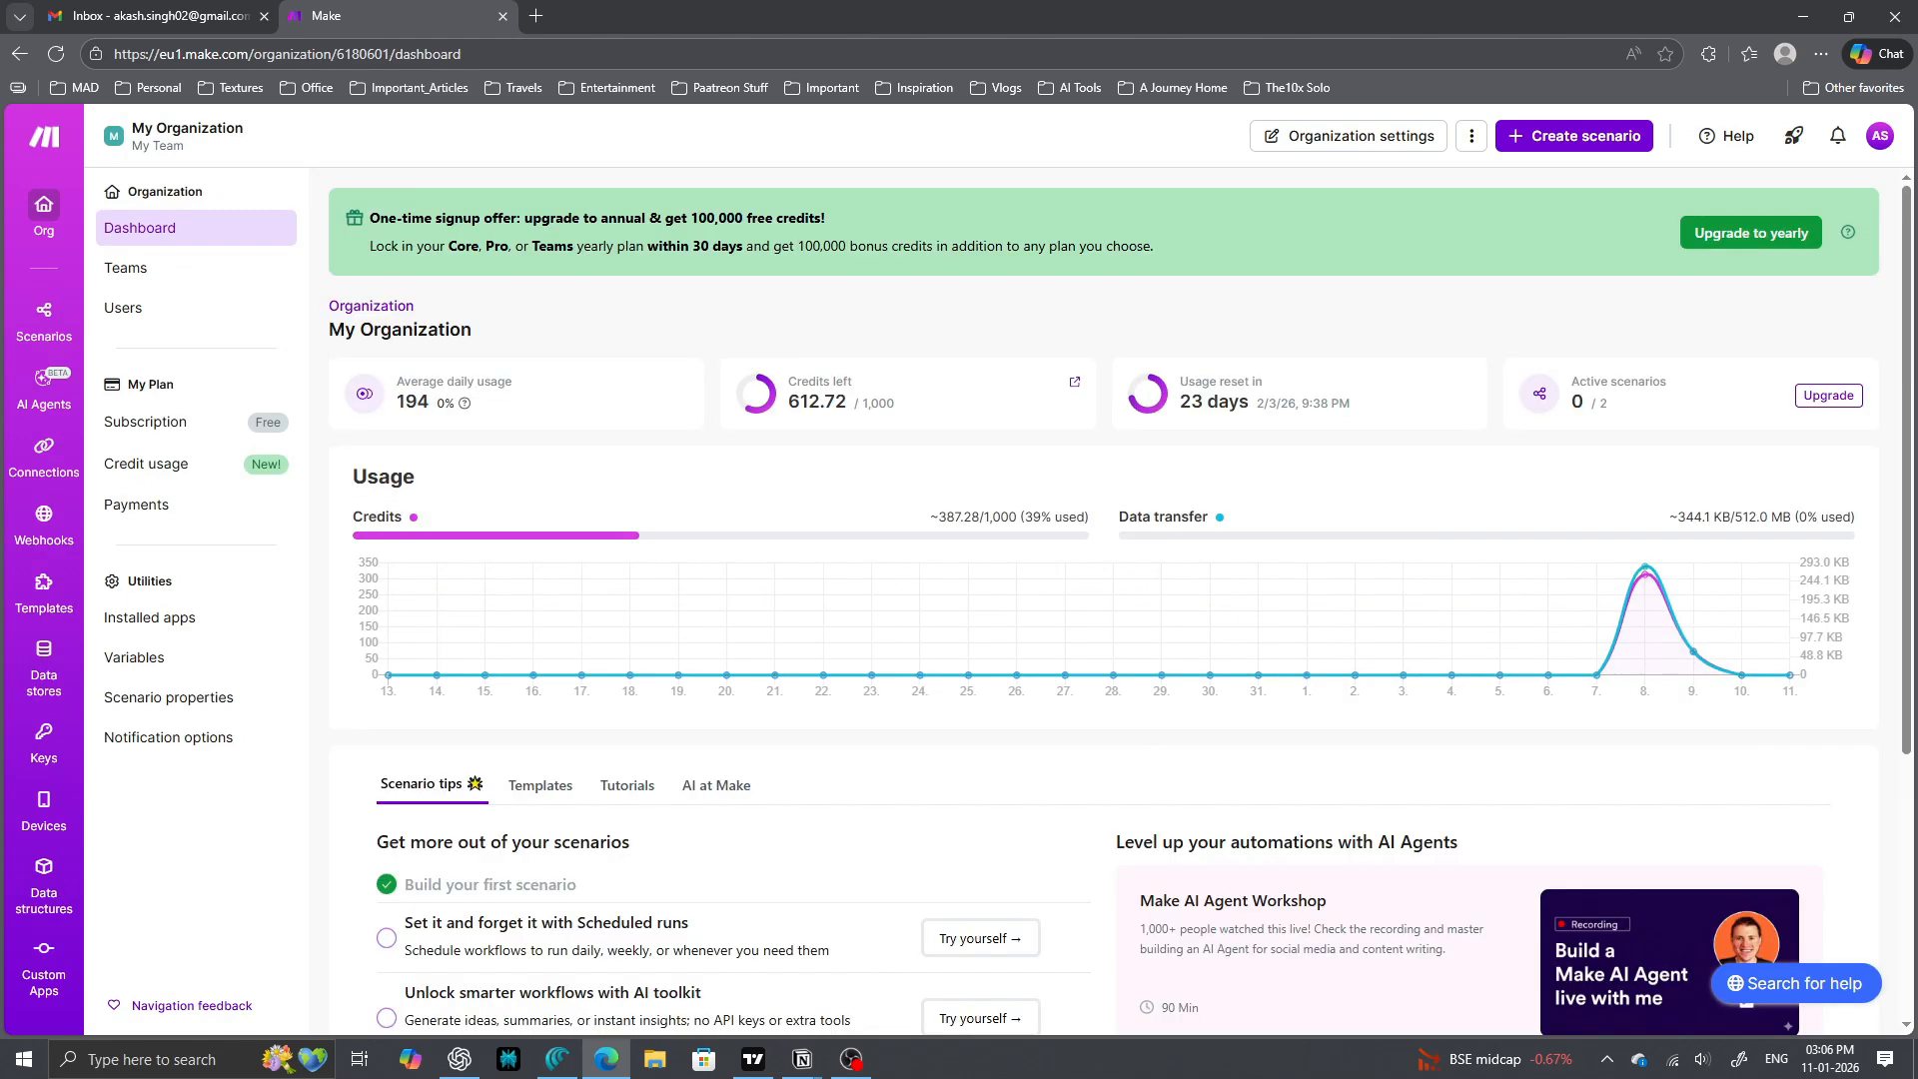
- Create a new scenario from the Make organization dashboard
scroll(800, 640, "down", 2)
scroll(799, 639, "up", 2)
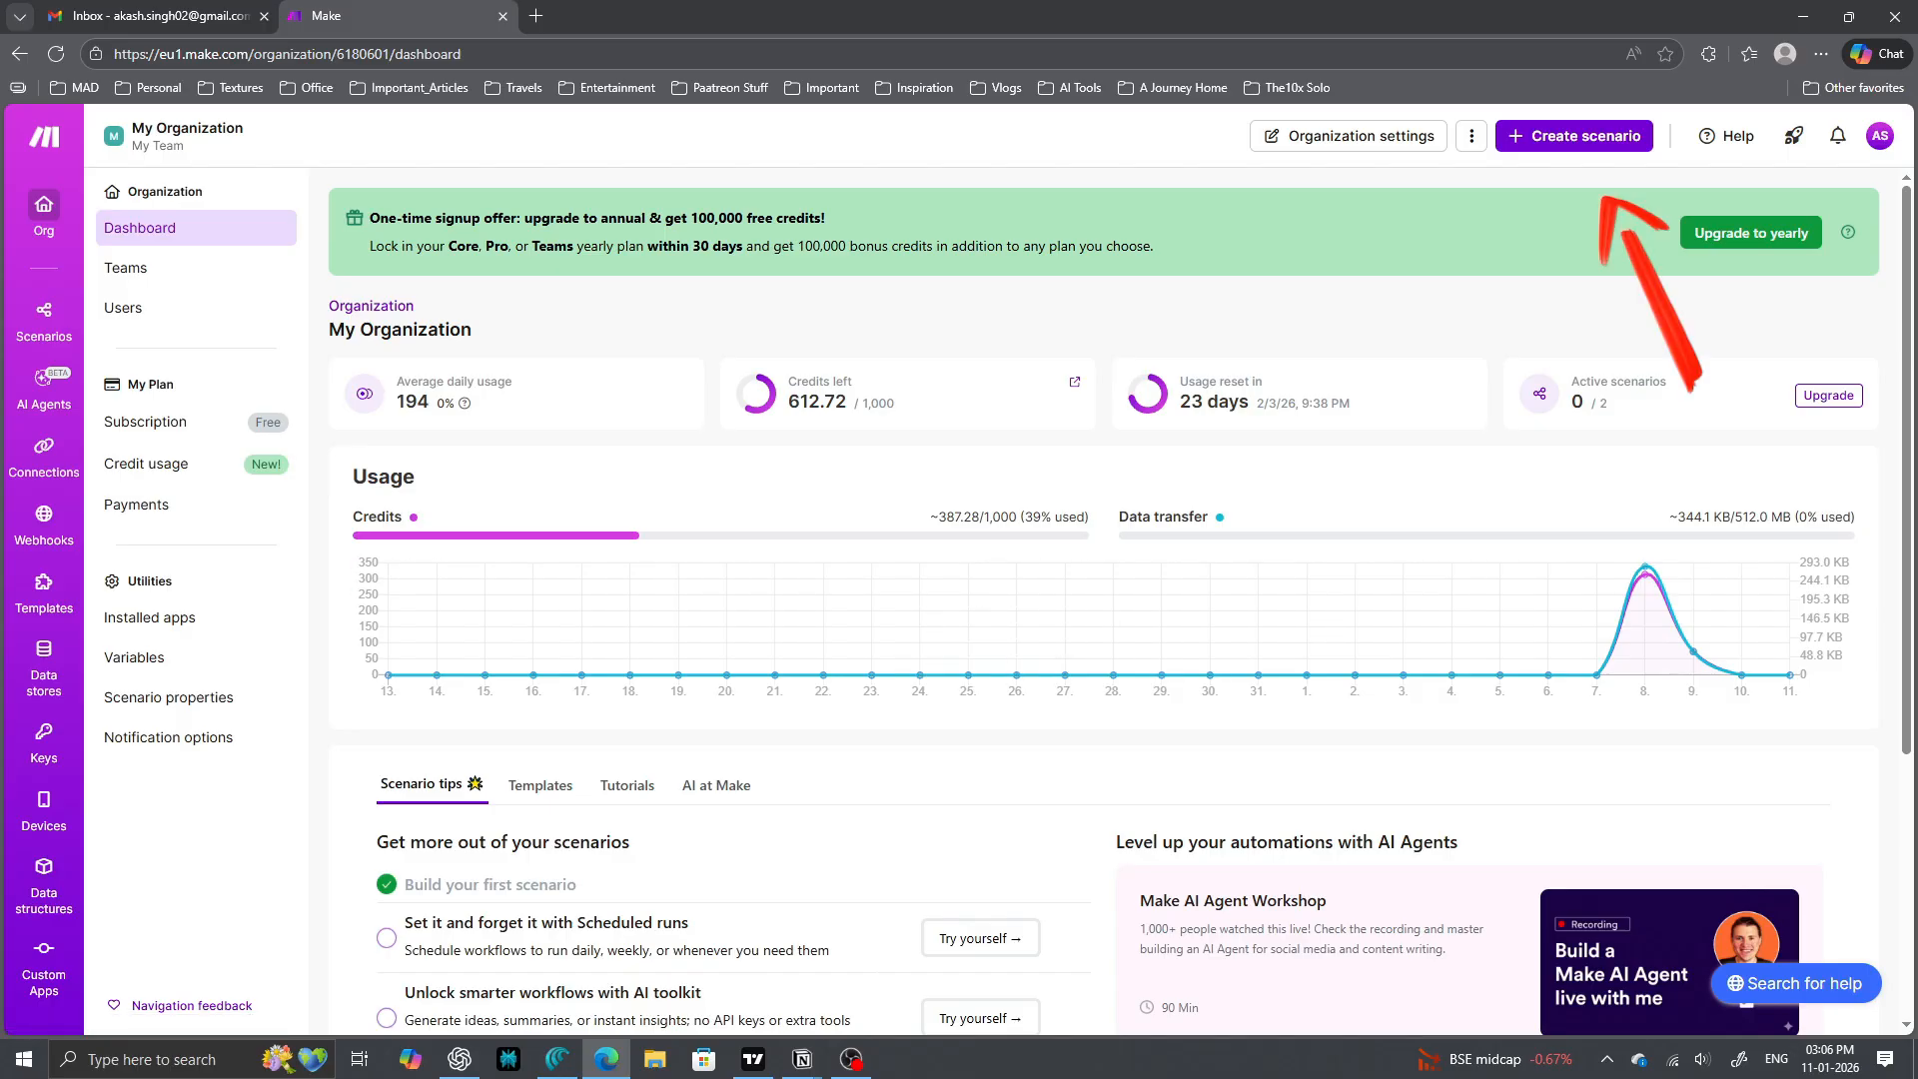
left_click(1575, 136)
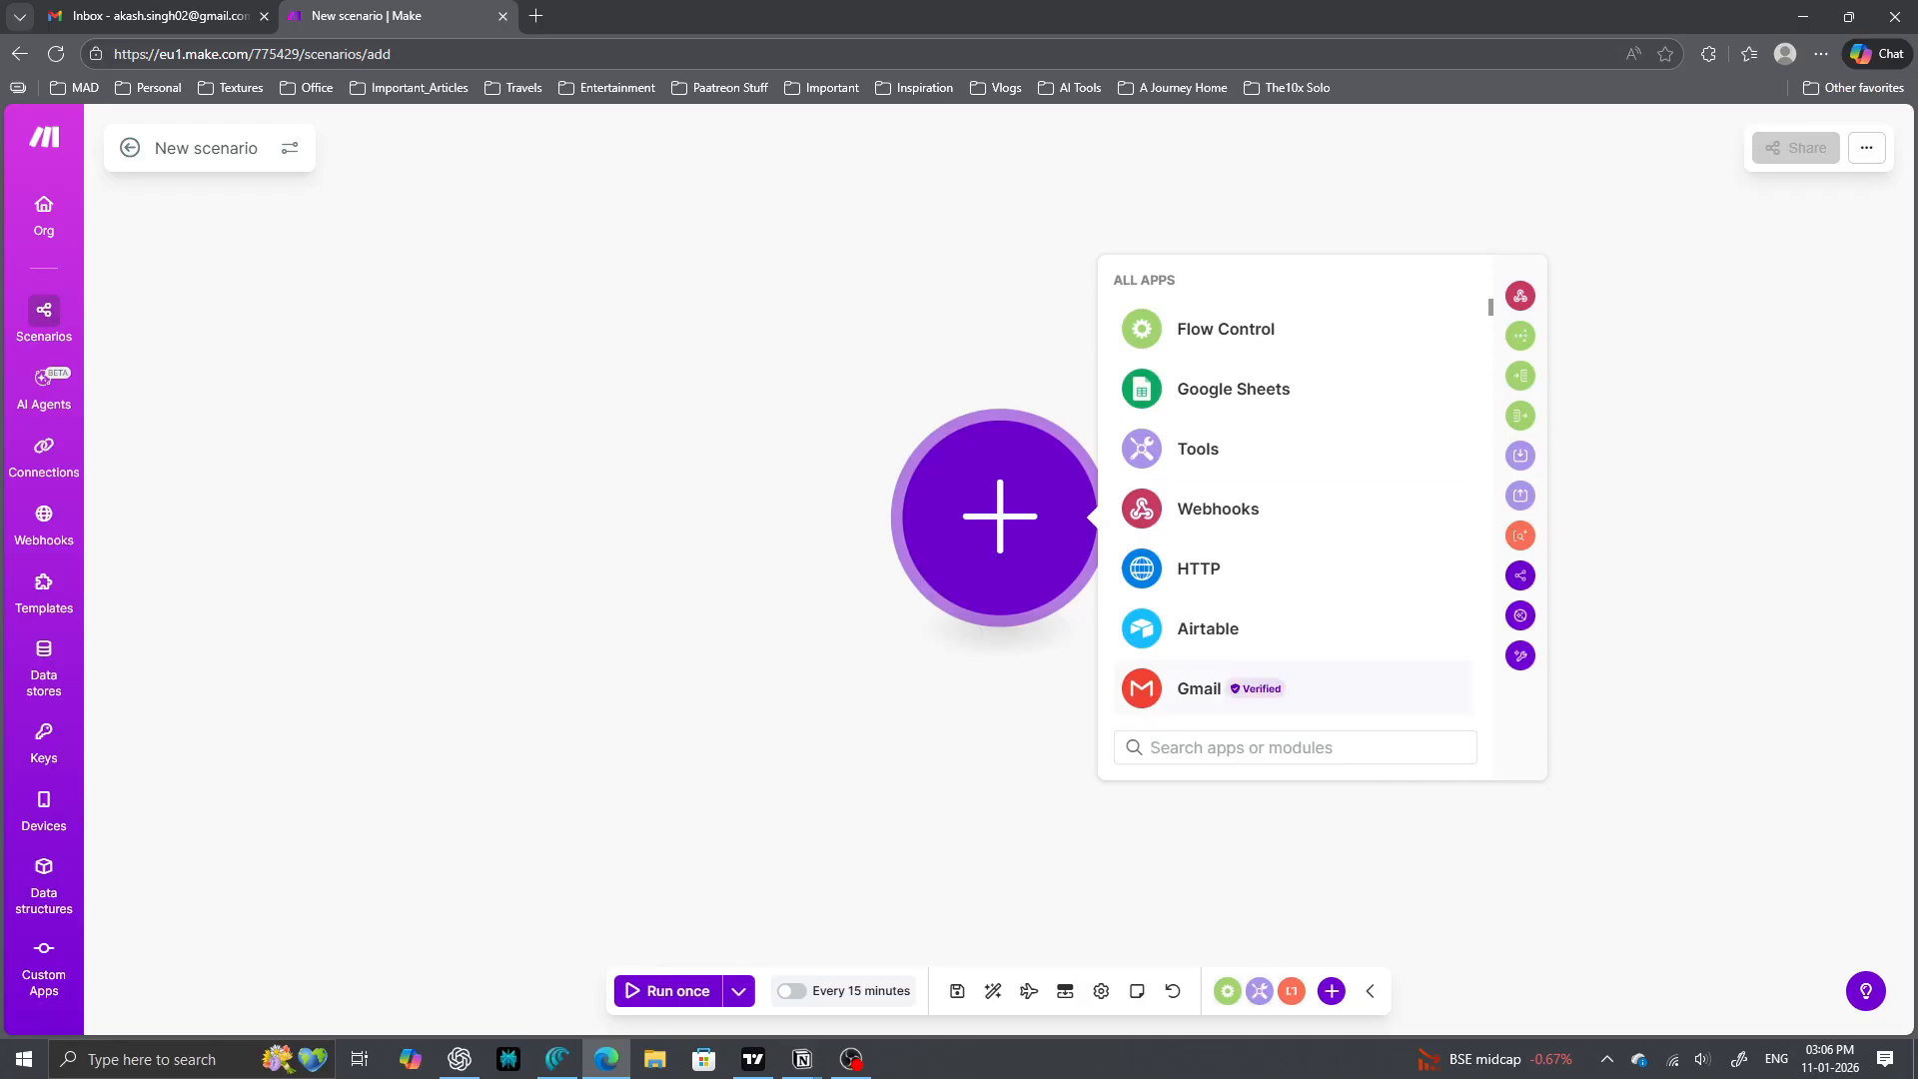
left_click(1199, 688)
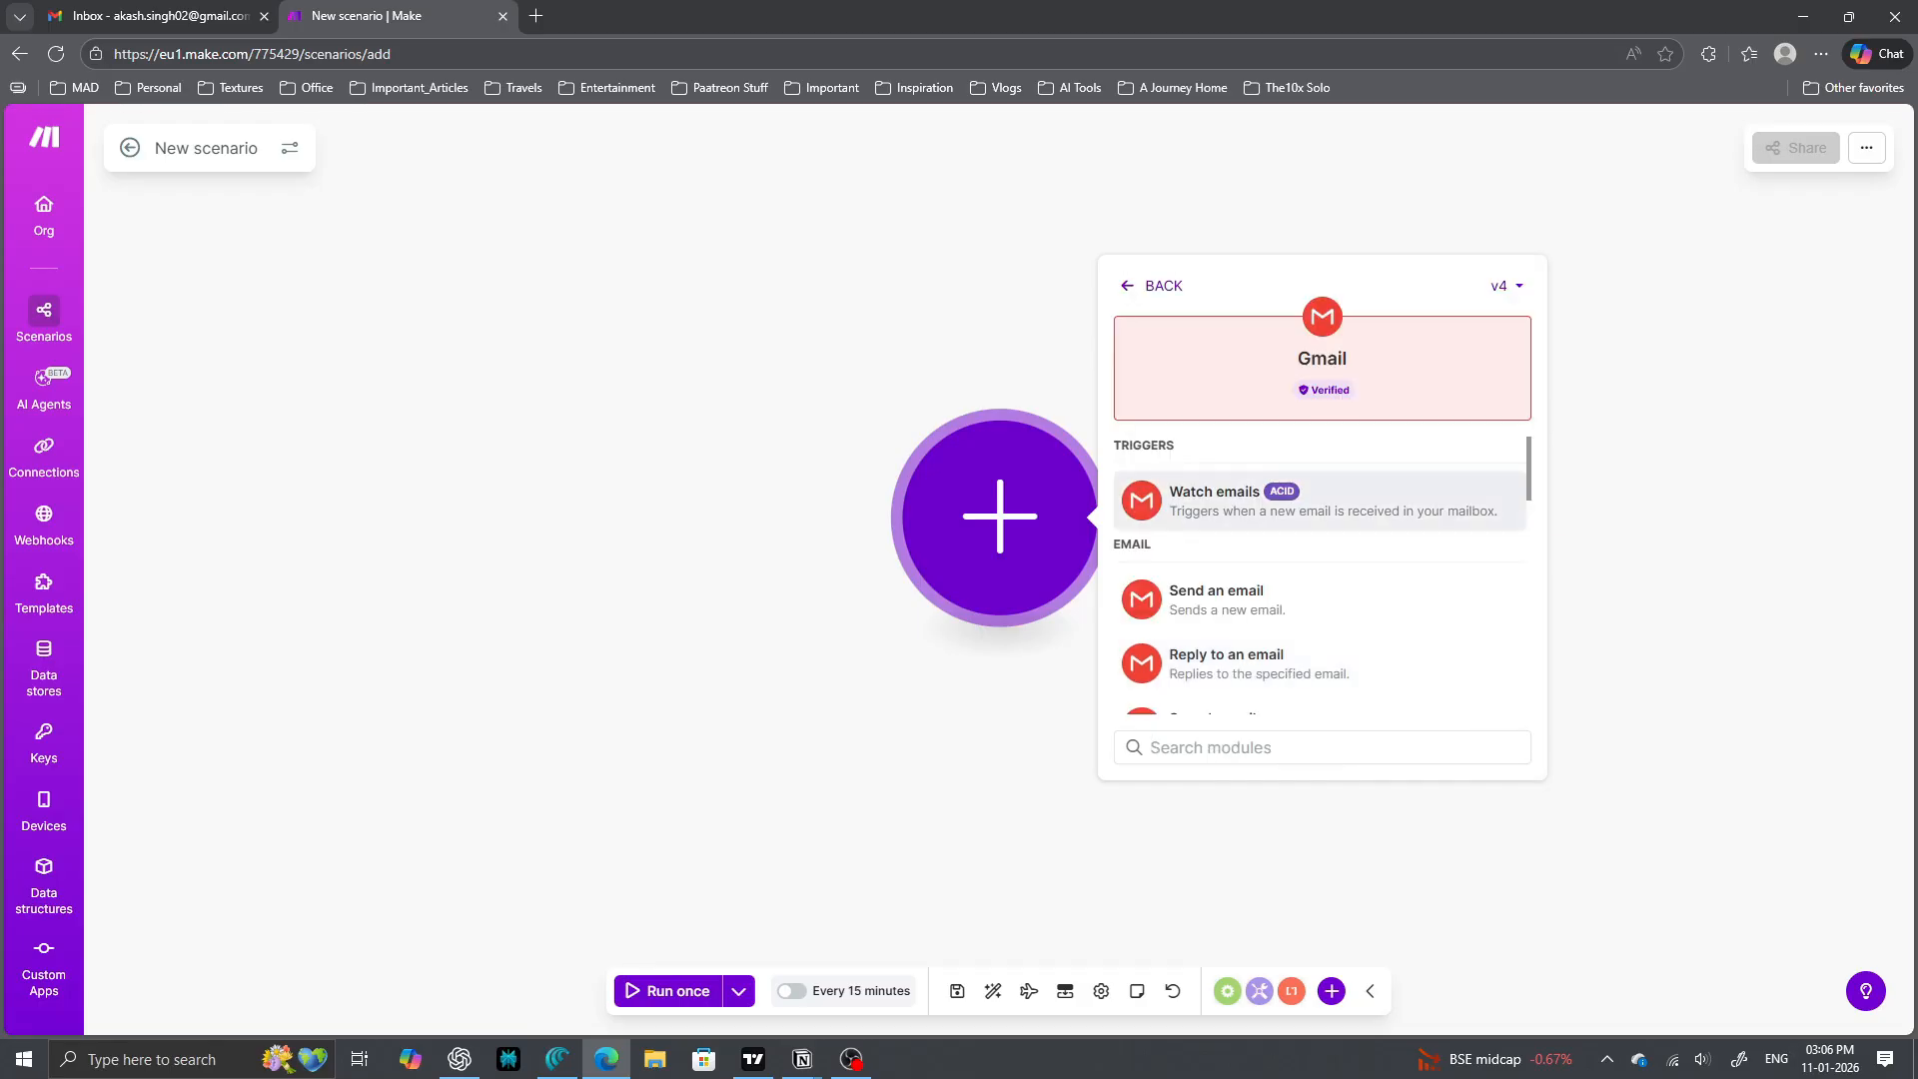
left_click(1229, 500)
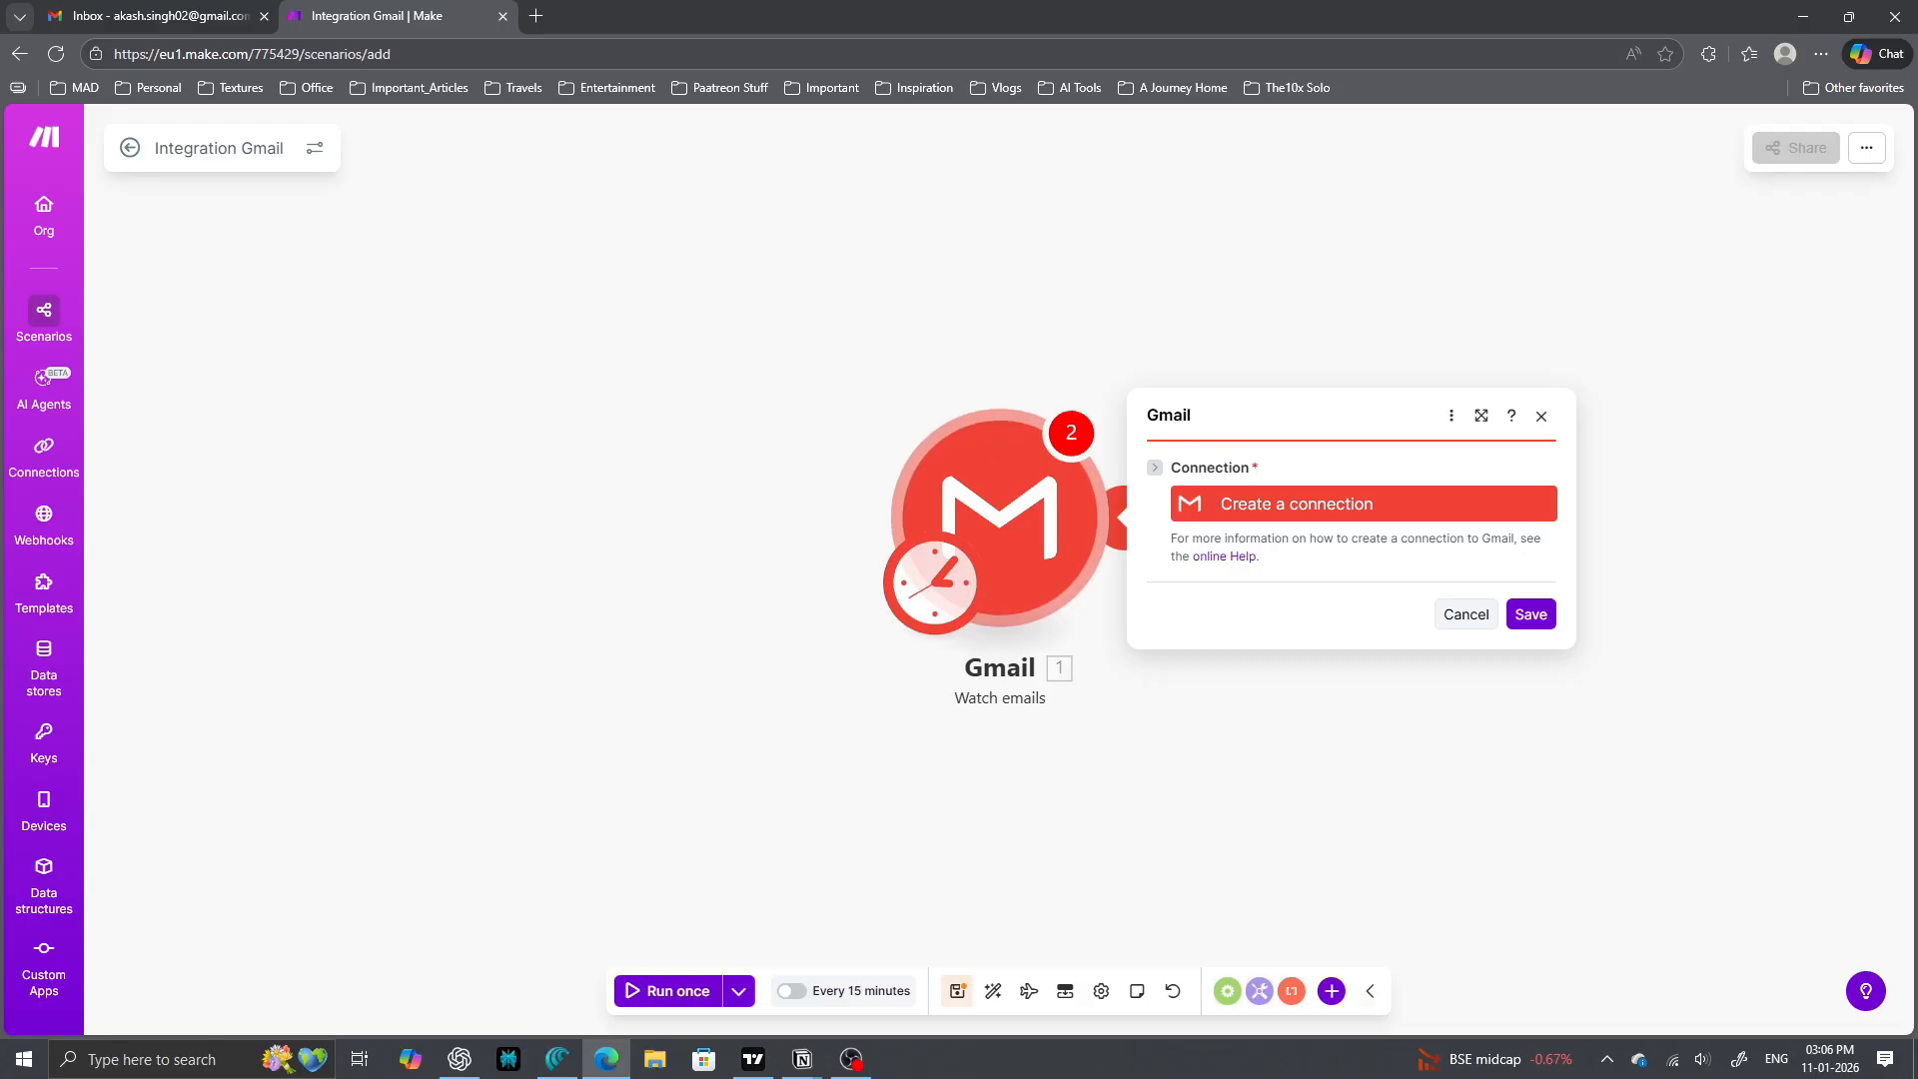
left_click(1296, 504)
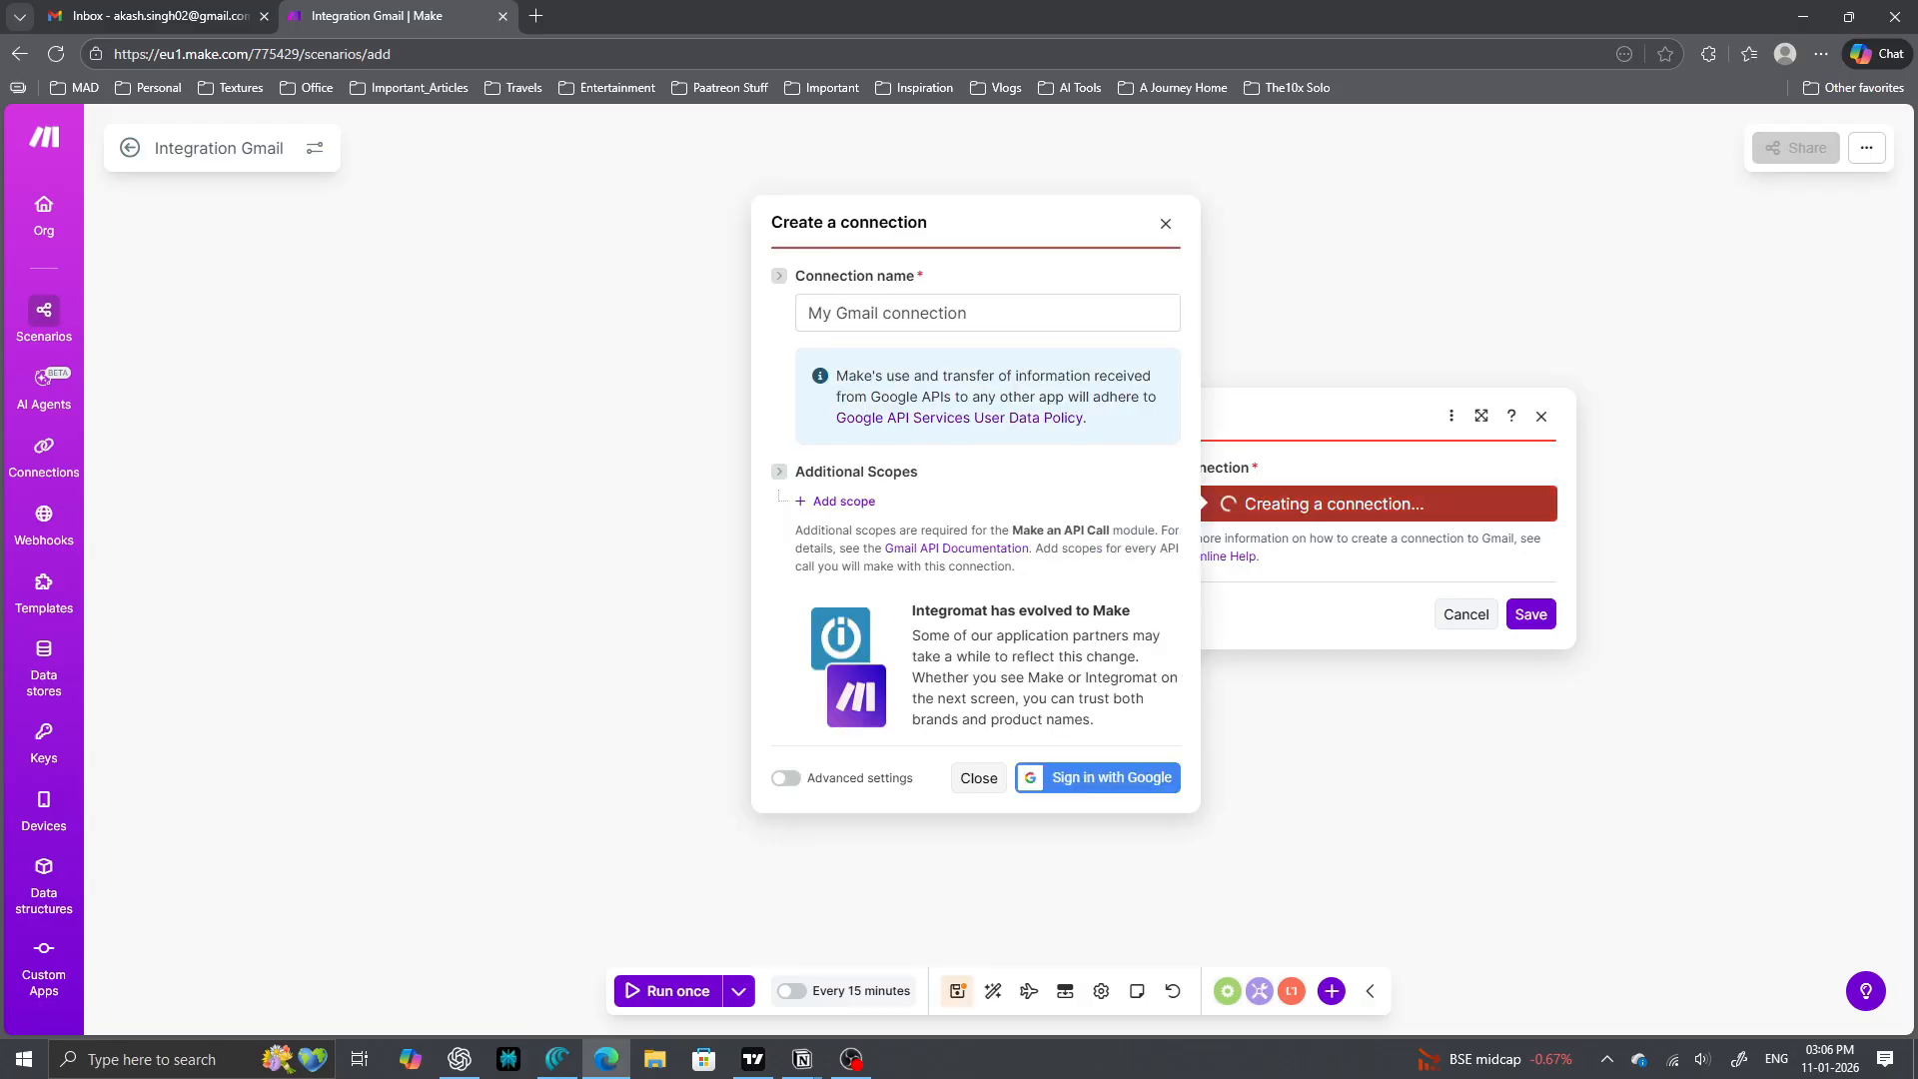
left_click(1098, 779)
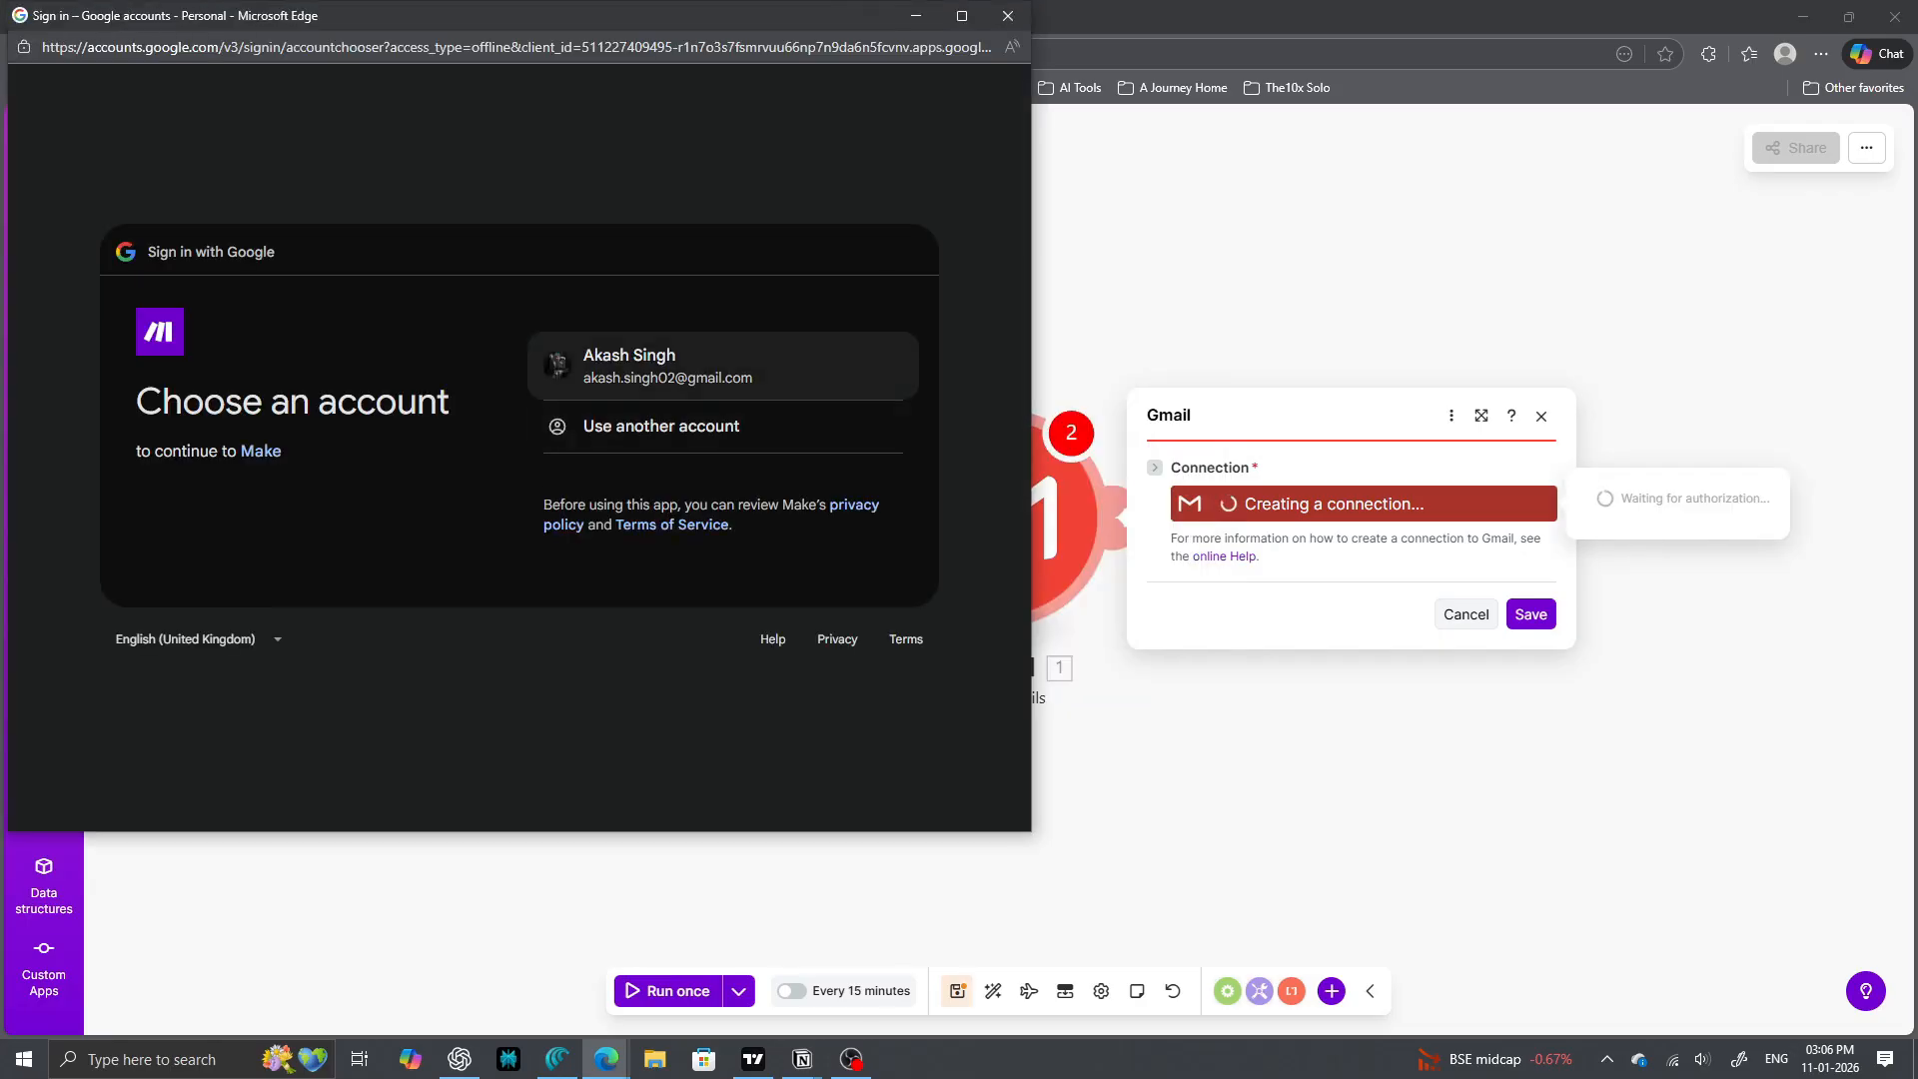
left_click(814, 655)
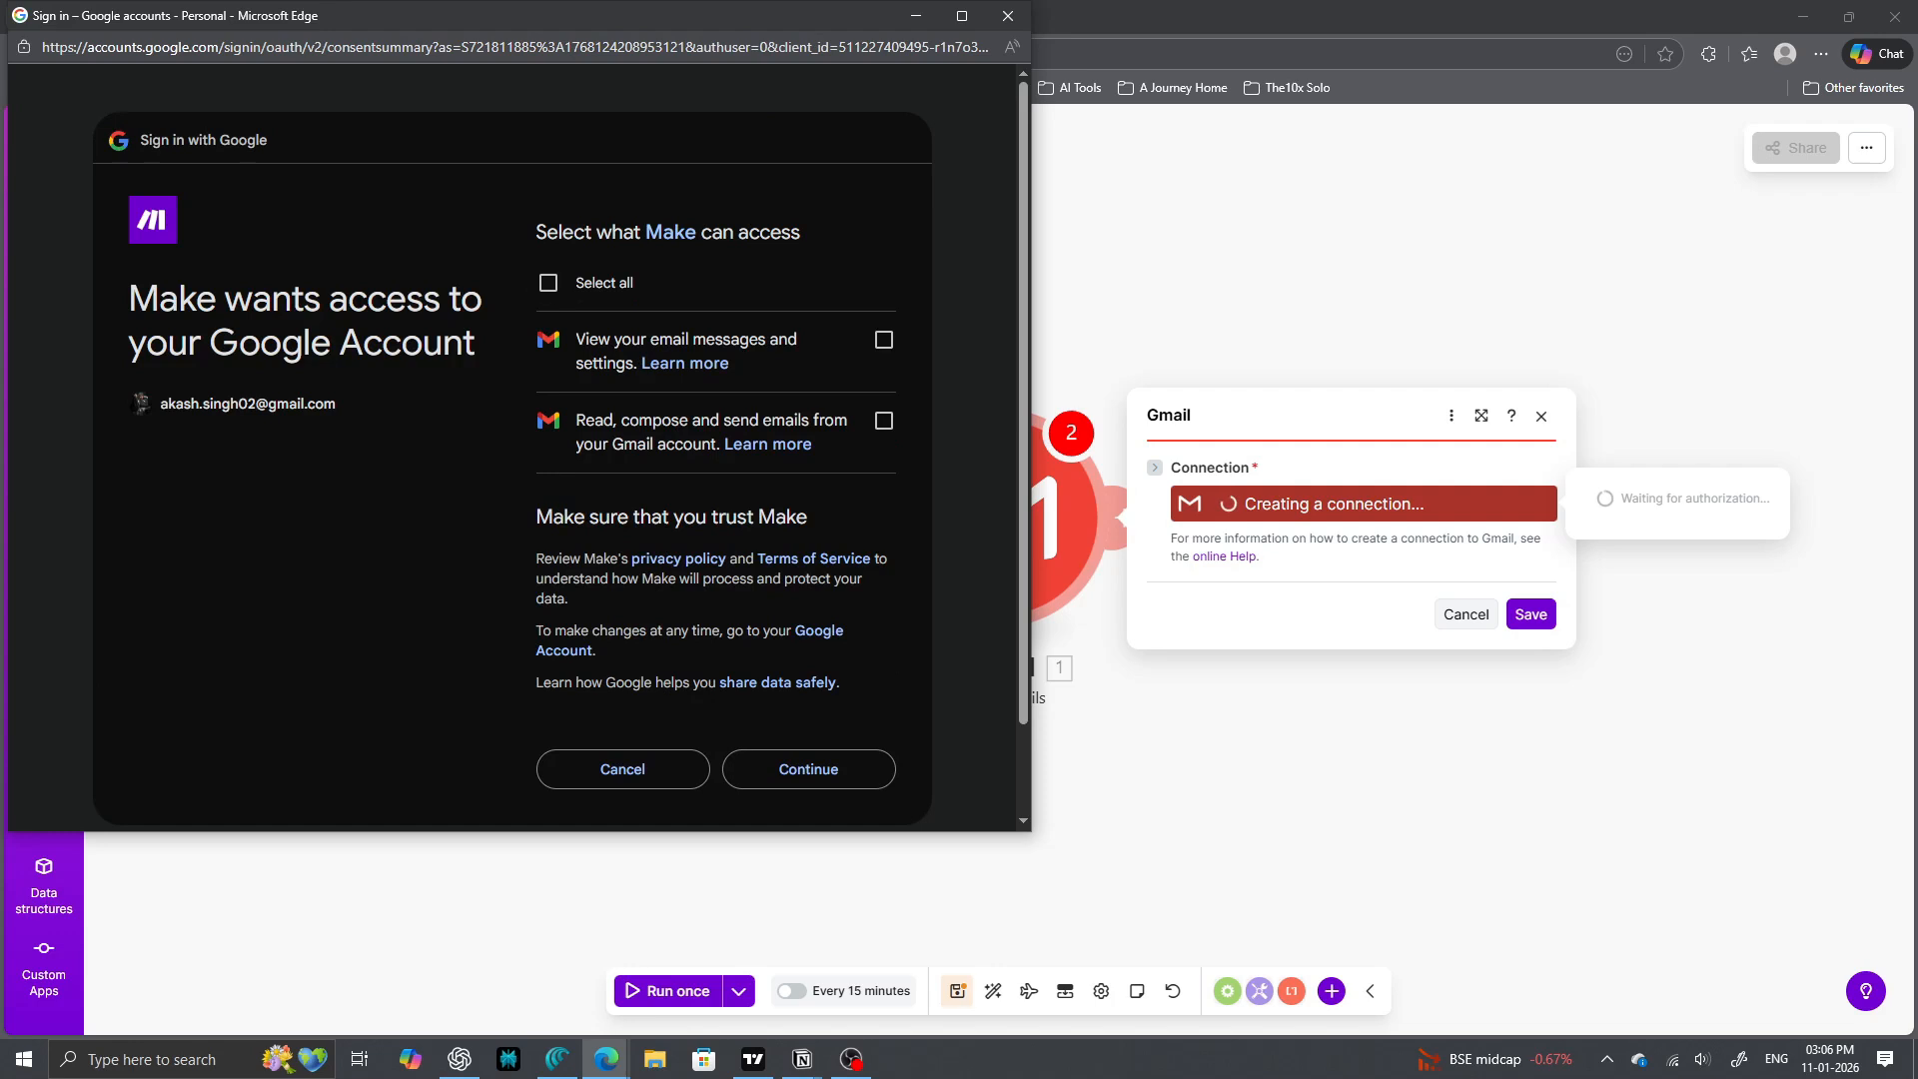
left_click(884, 420)
left_click(883, 340)
left_click(808, 769)
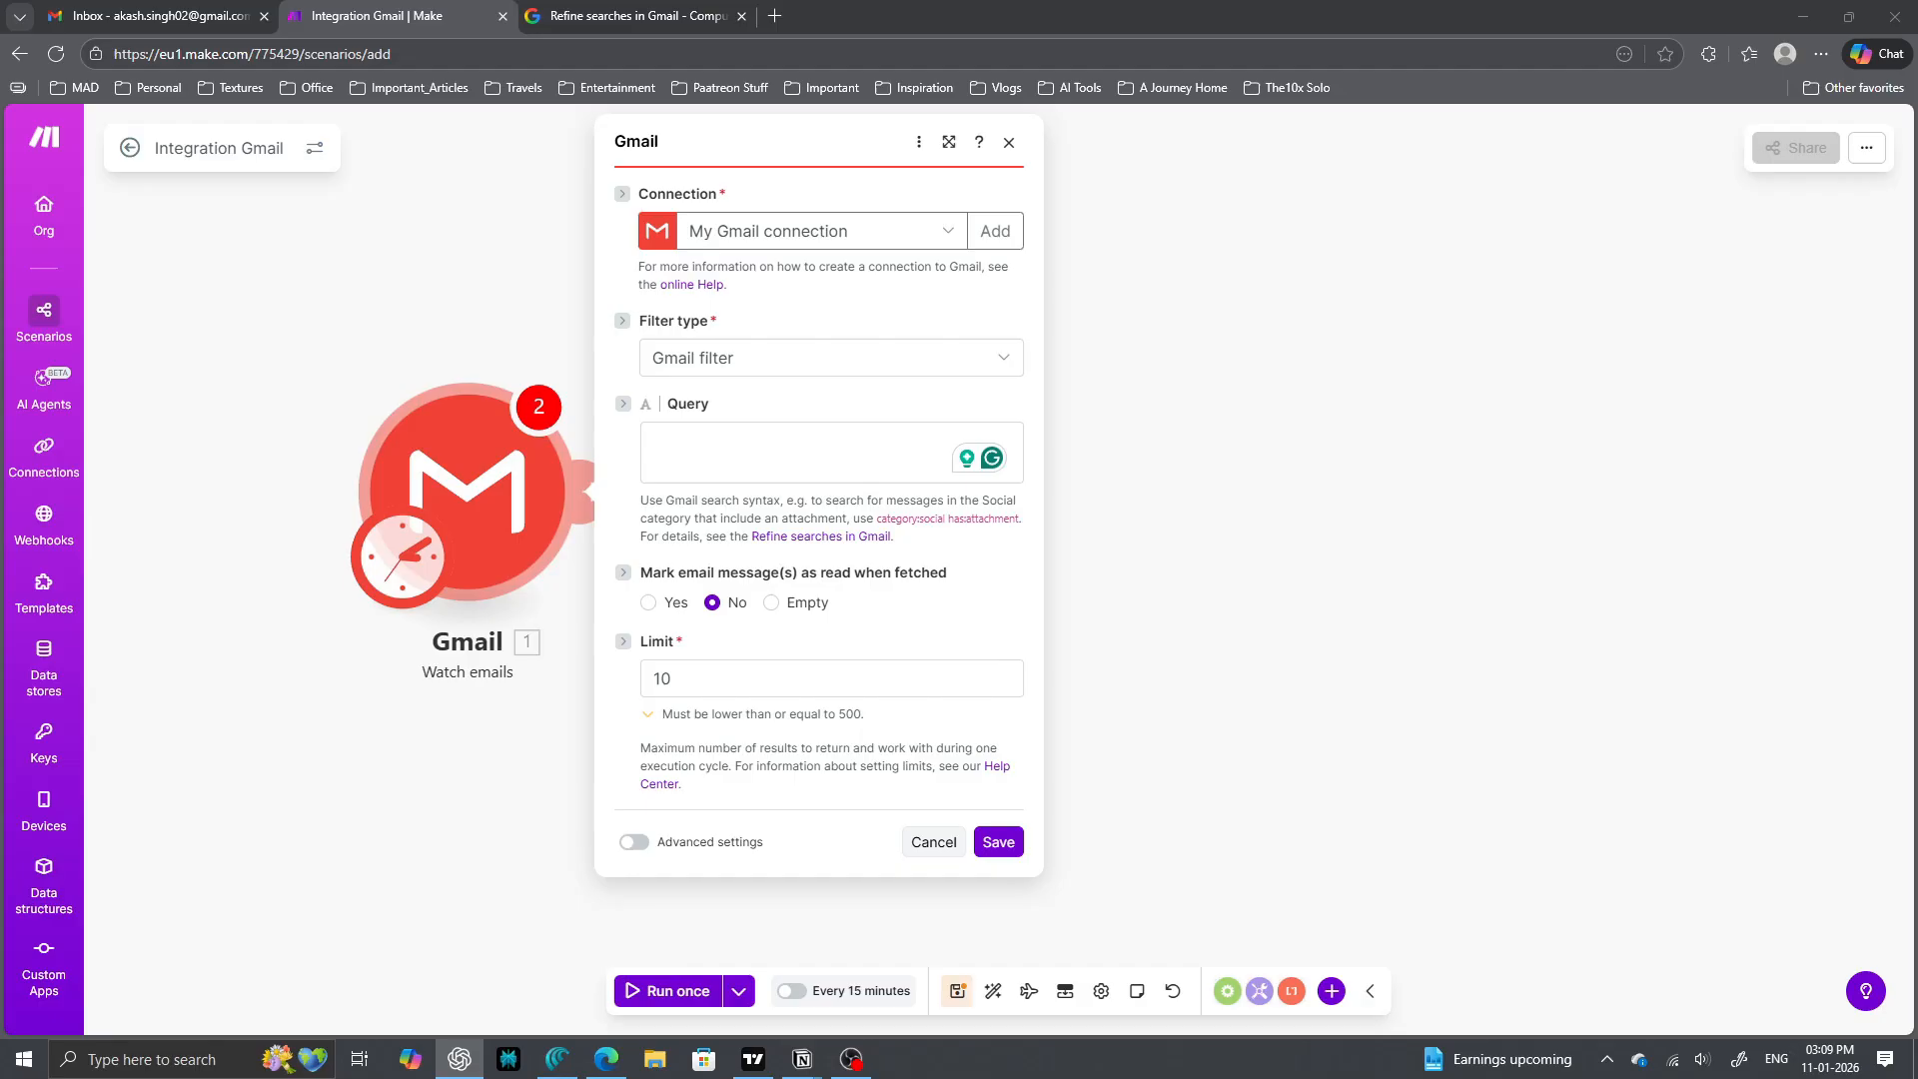
- Filter with the Gmail query label:"To Action" is:unread and process all existing emails
left_click(830, 450)
type("label:\"To Action\"")
left_click_drag(700, 440, 777, 441)
type("is:unread")
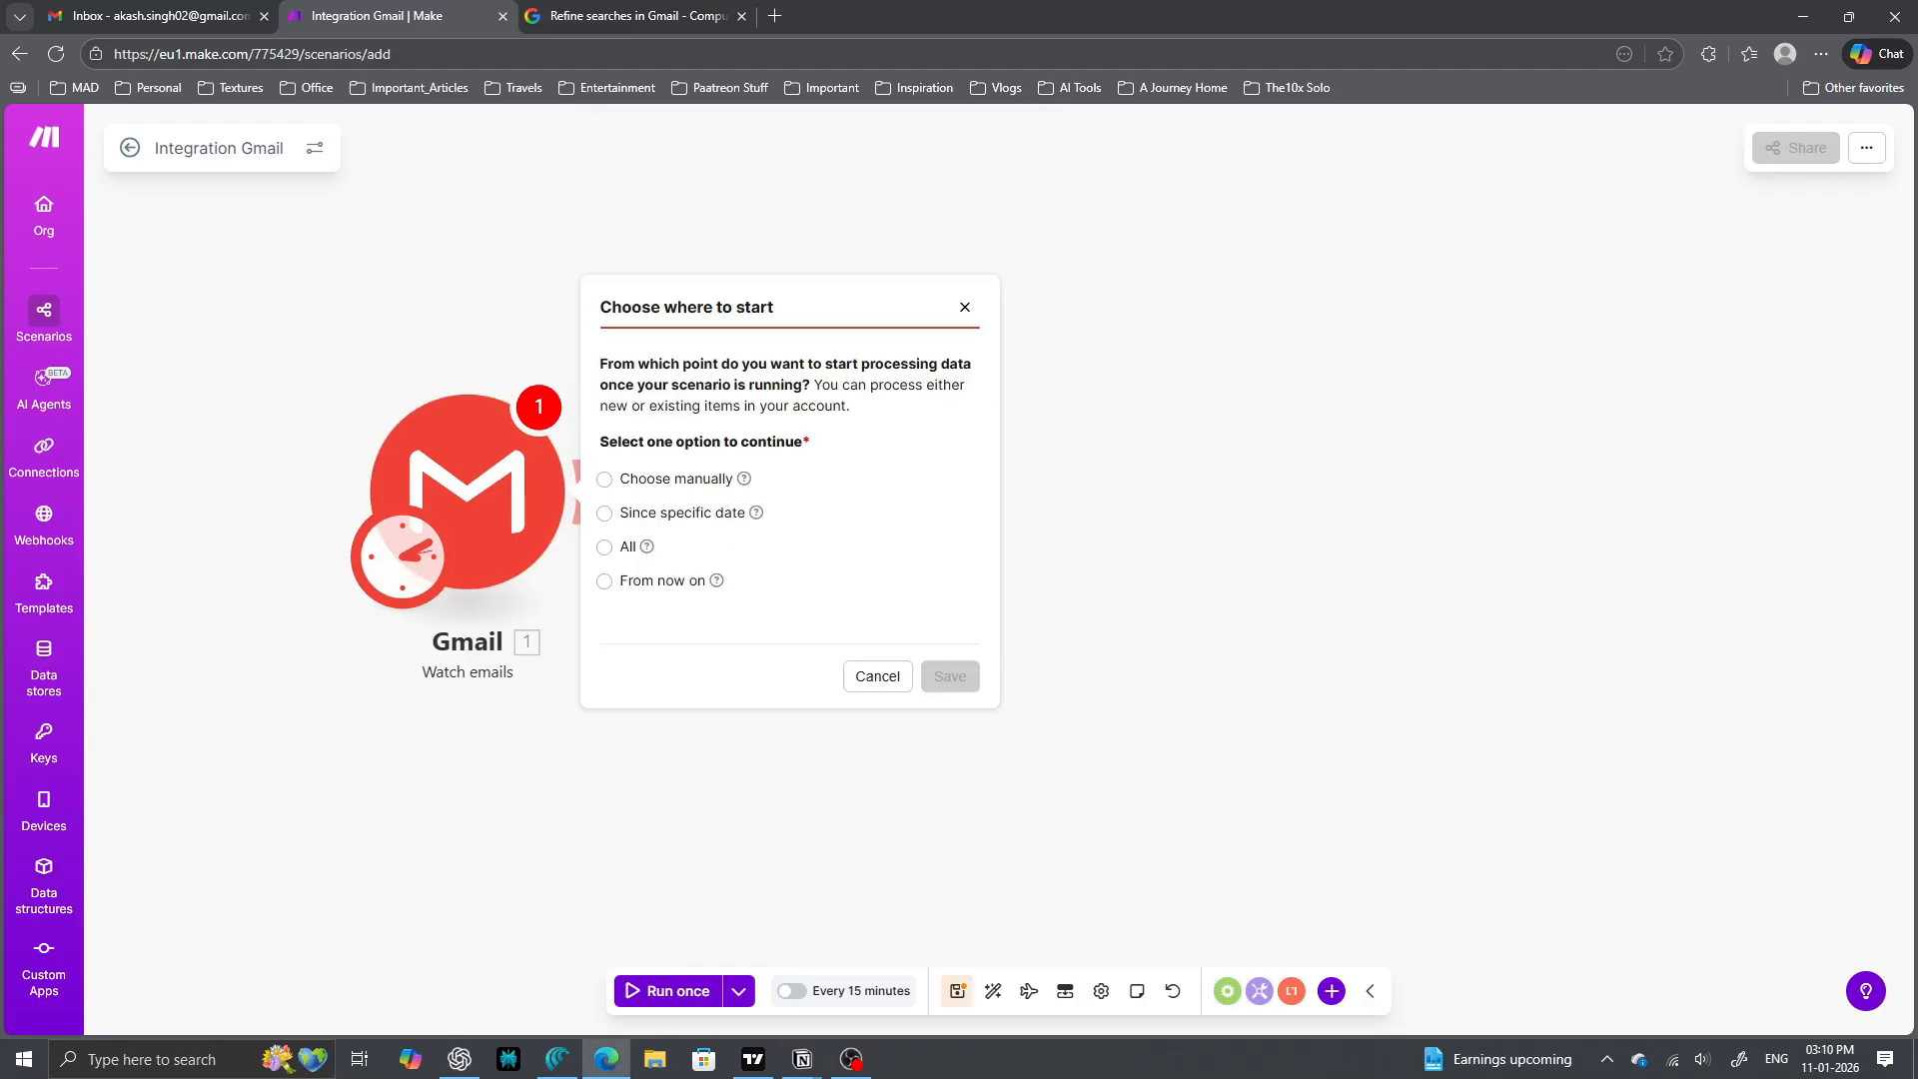
left_click(604, 546)
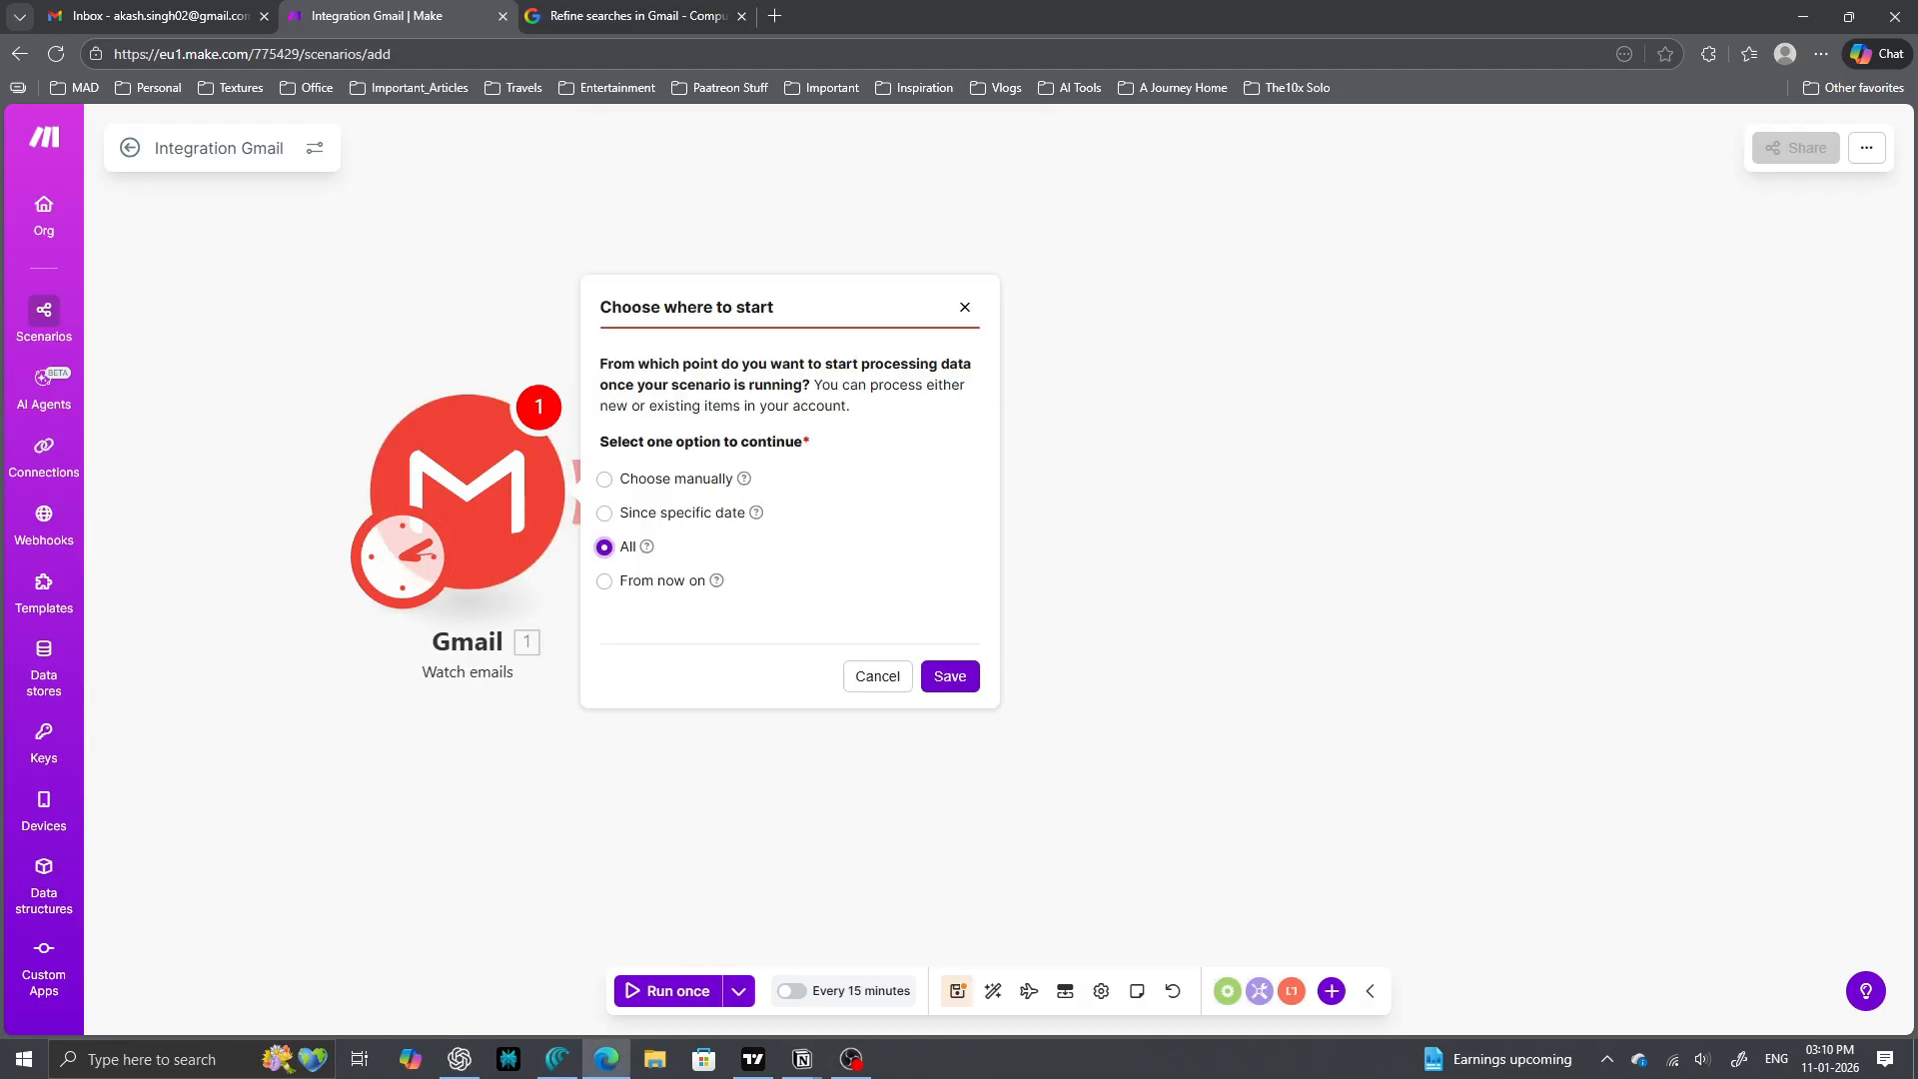
left_click(950, 677)
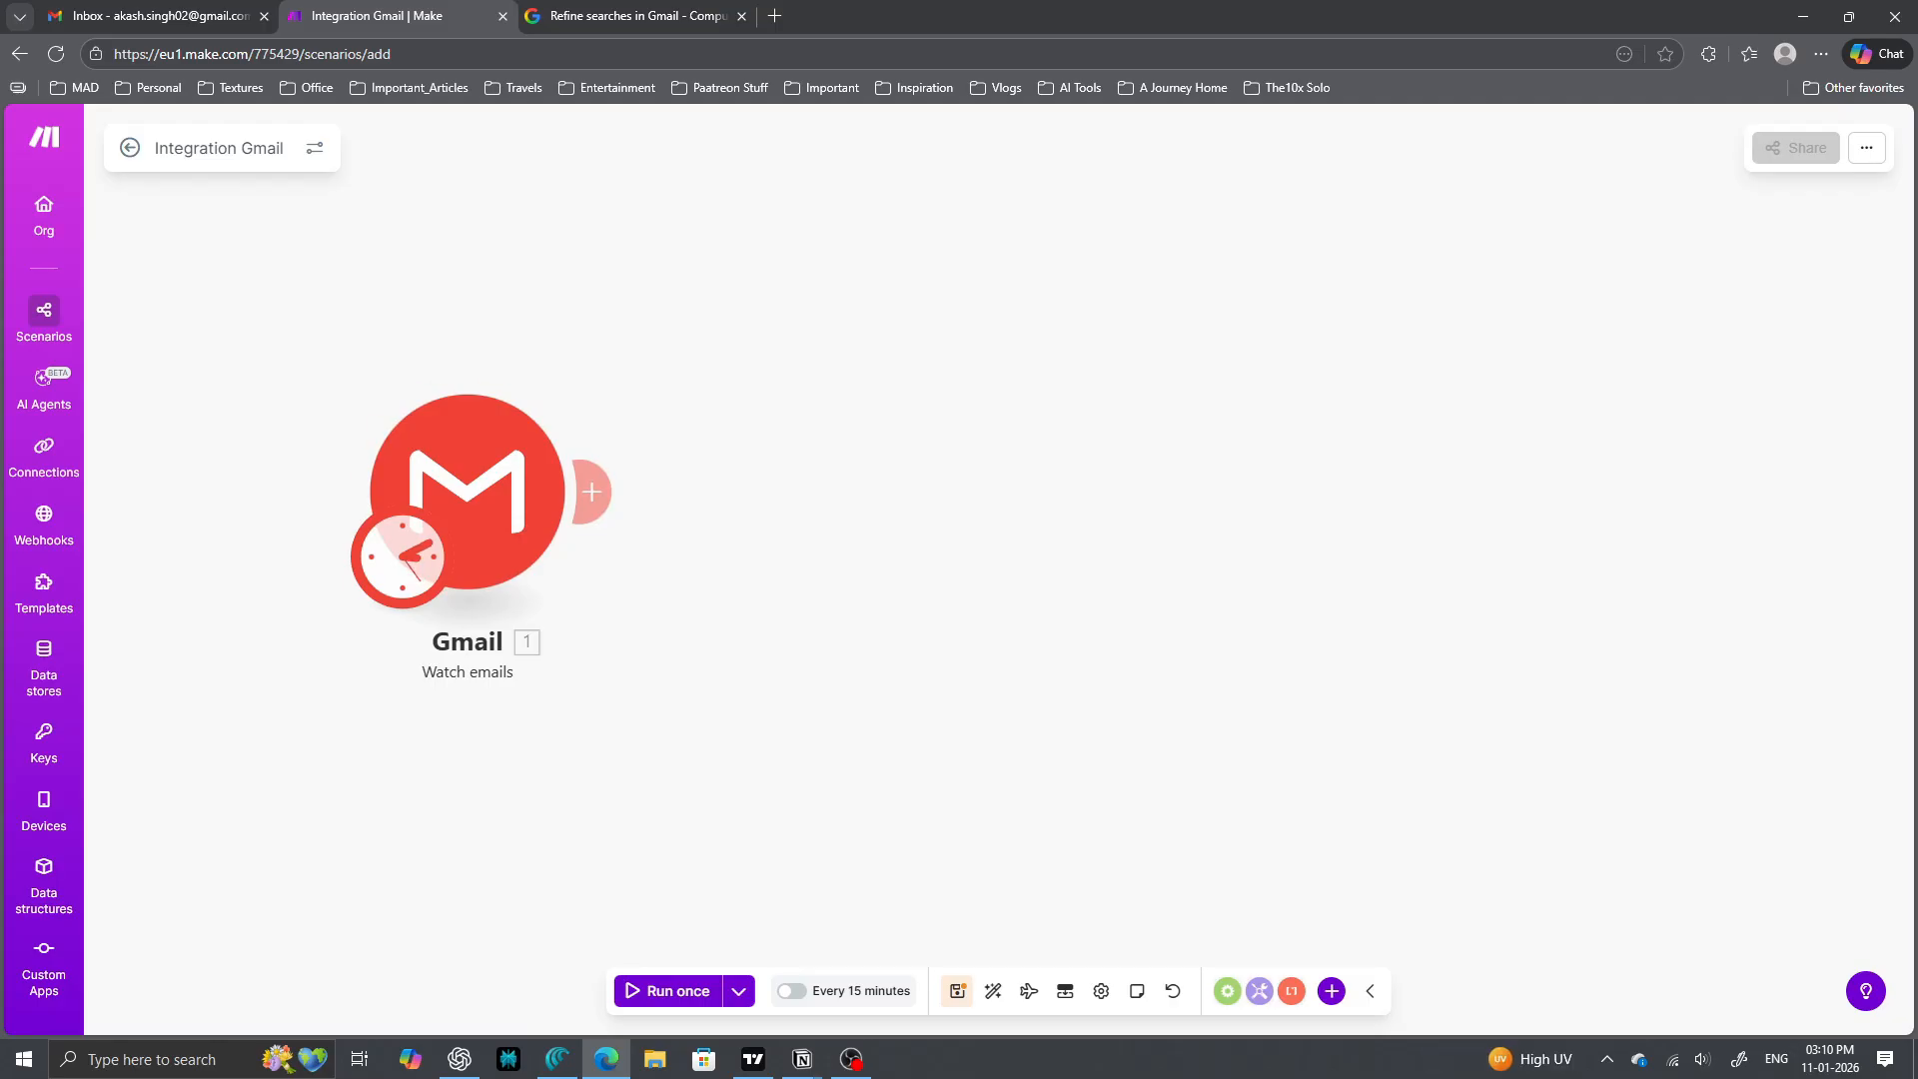
left_click(592, 491)
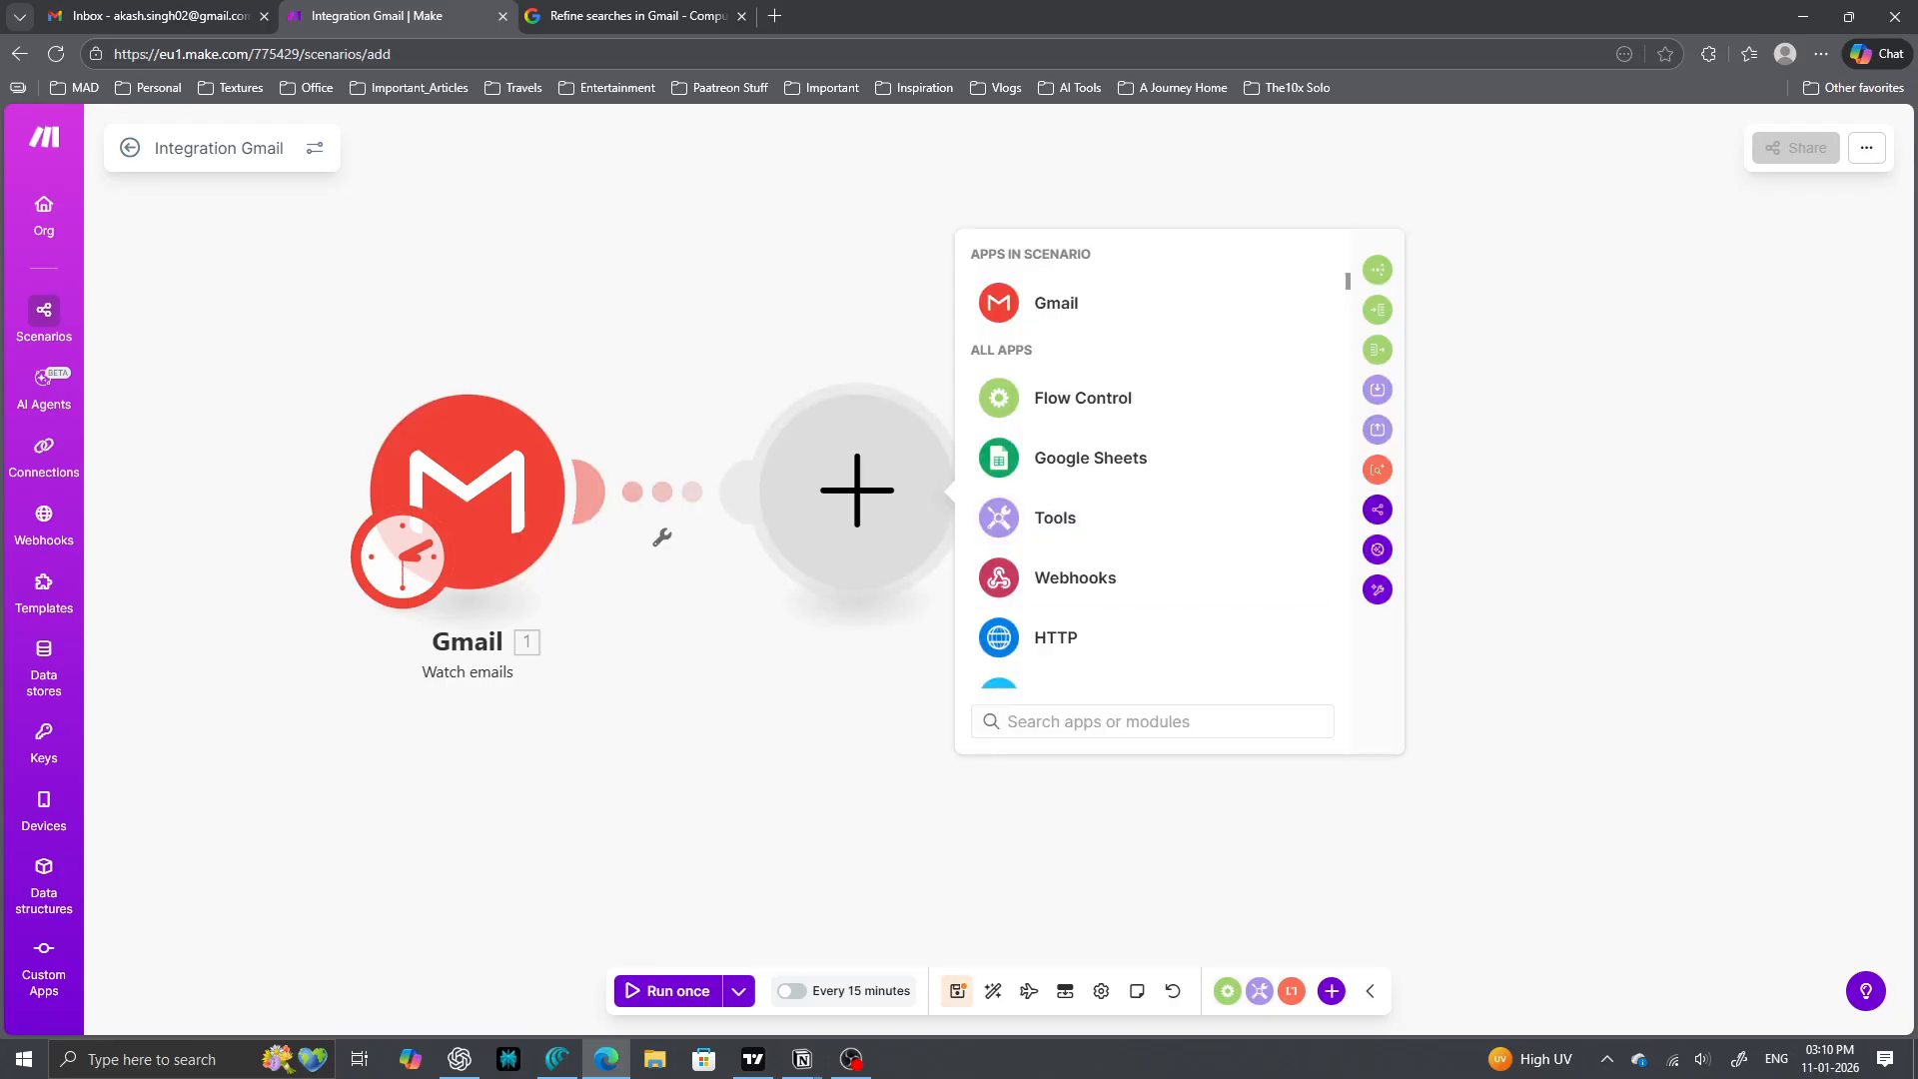
- Search 'open' and add OpenAI's Generate a completion module after the Gmail trigger
type("open")
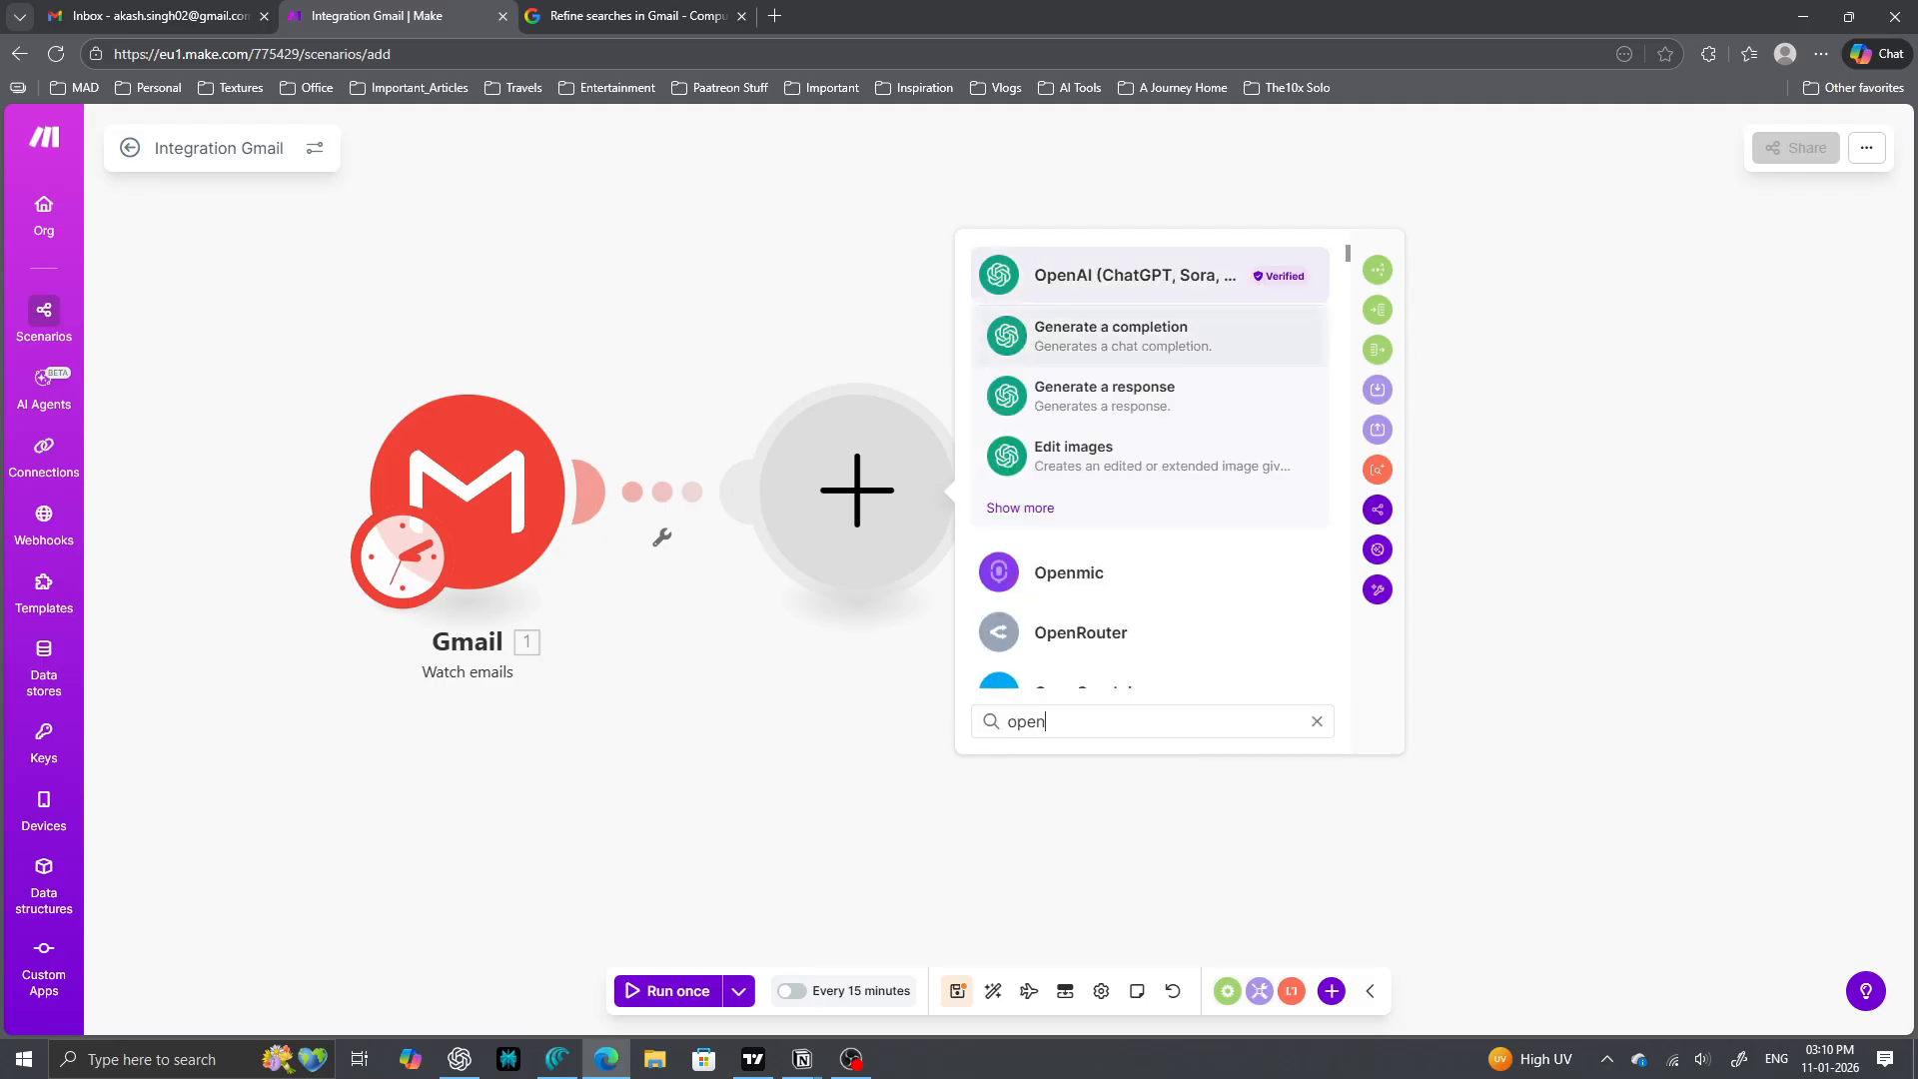
left_click(1149, 336)
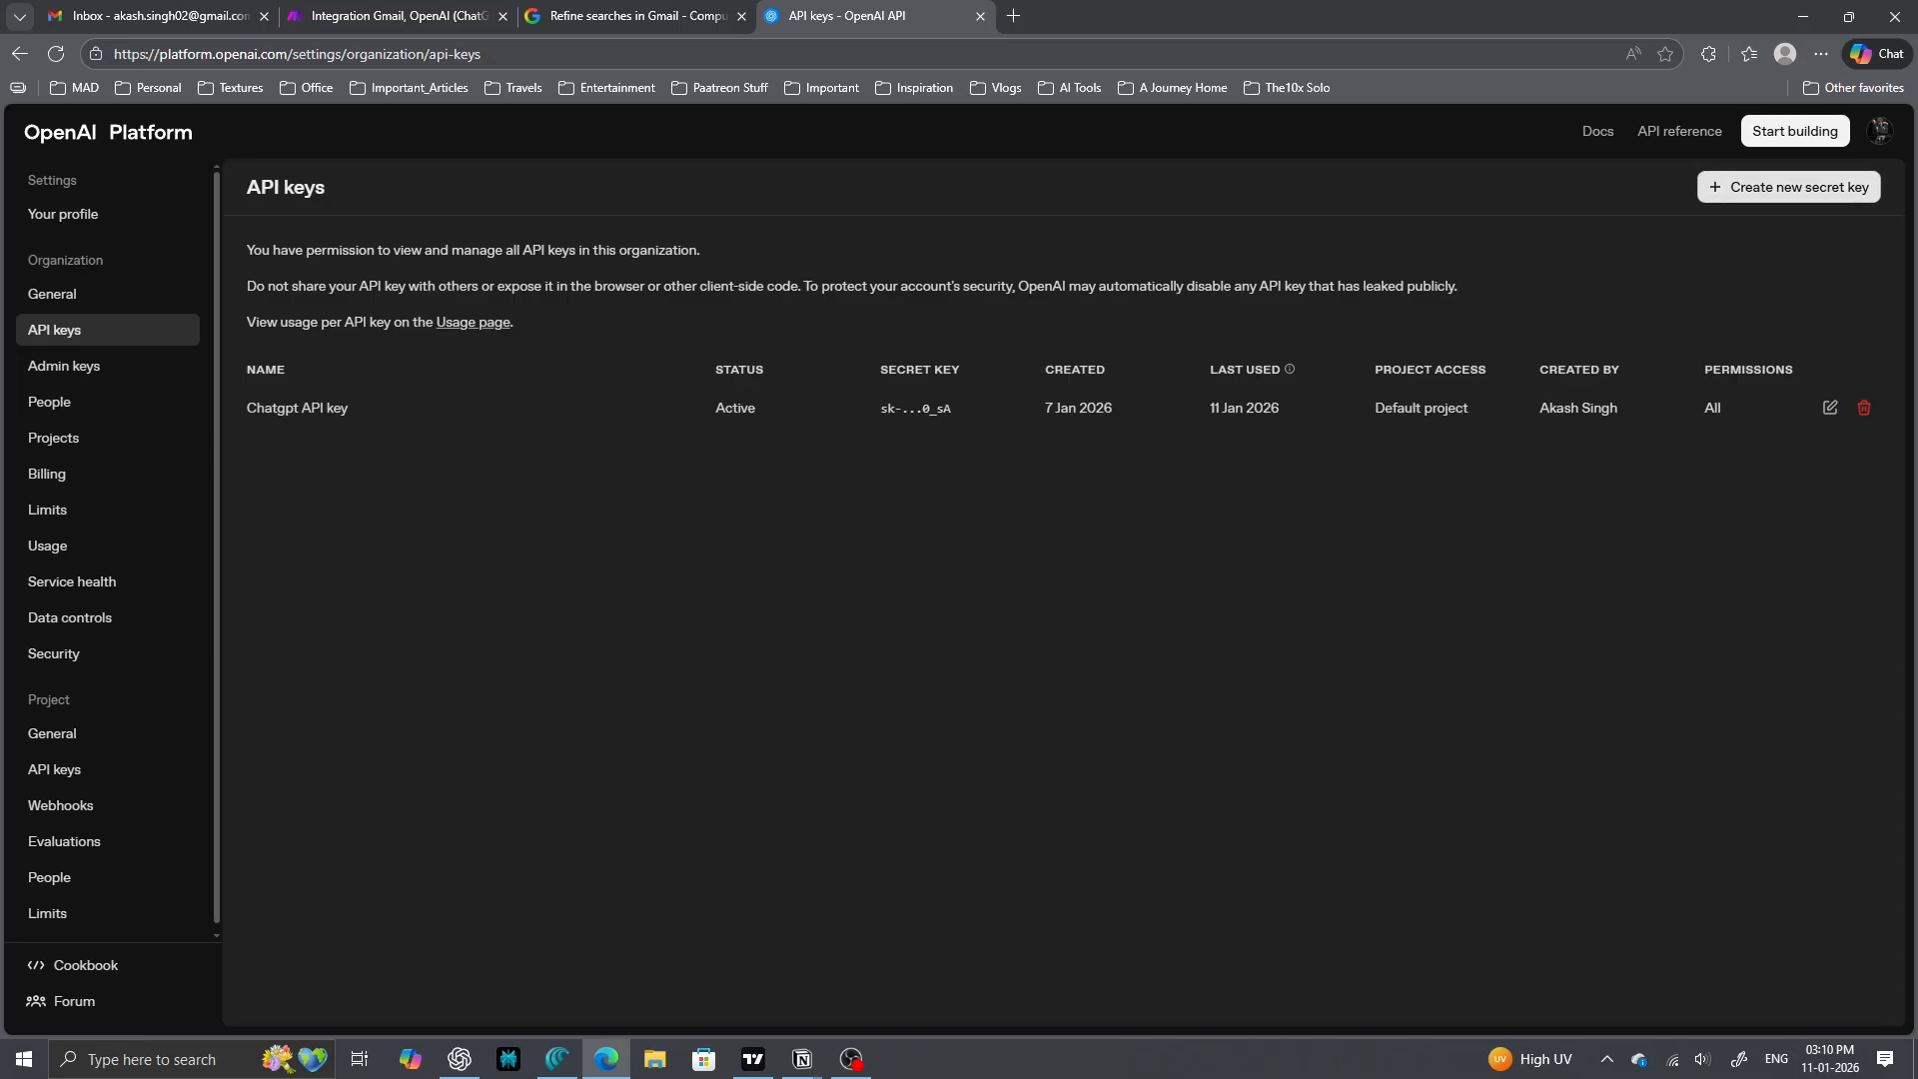
- Start a new OpenAI secret key under Default project, close the dialog, and return to Make
left_click(1789, 186)
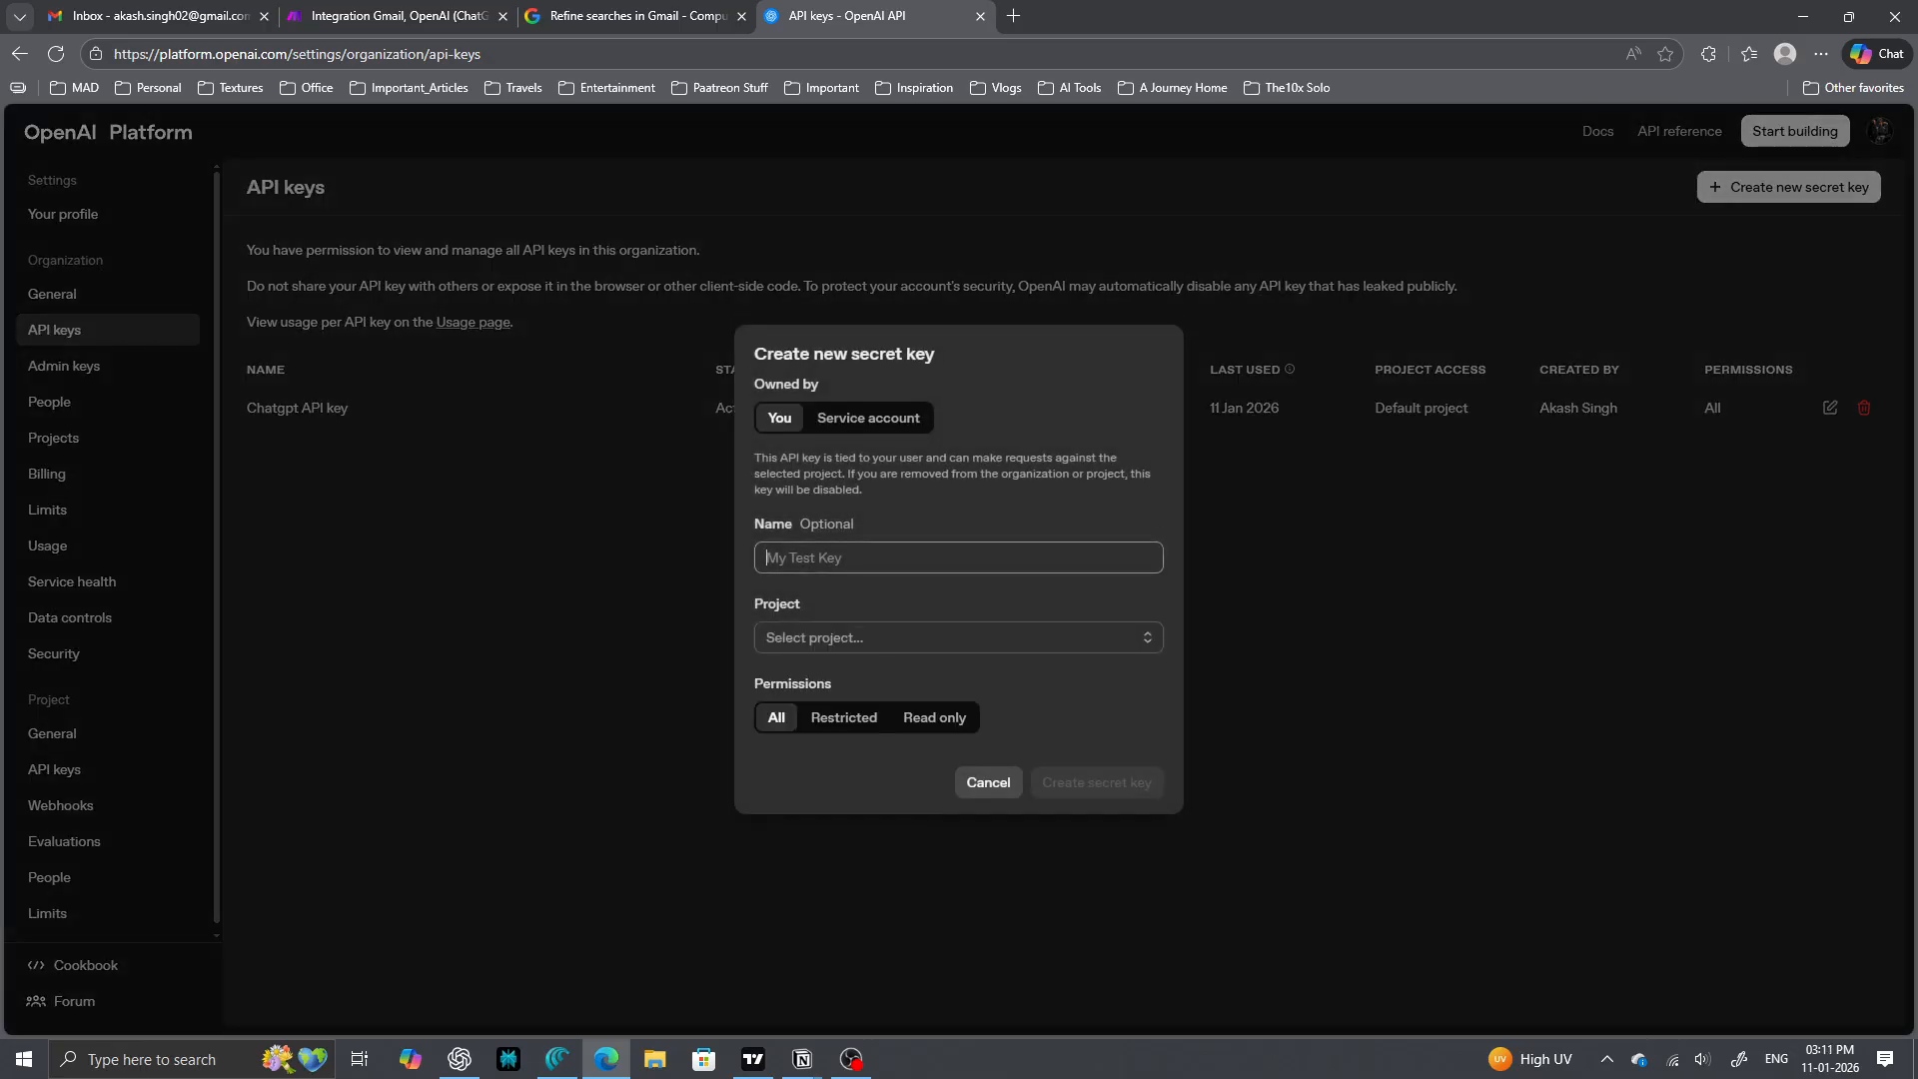
left_click(959, 638)
left_click(959, 680)
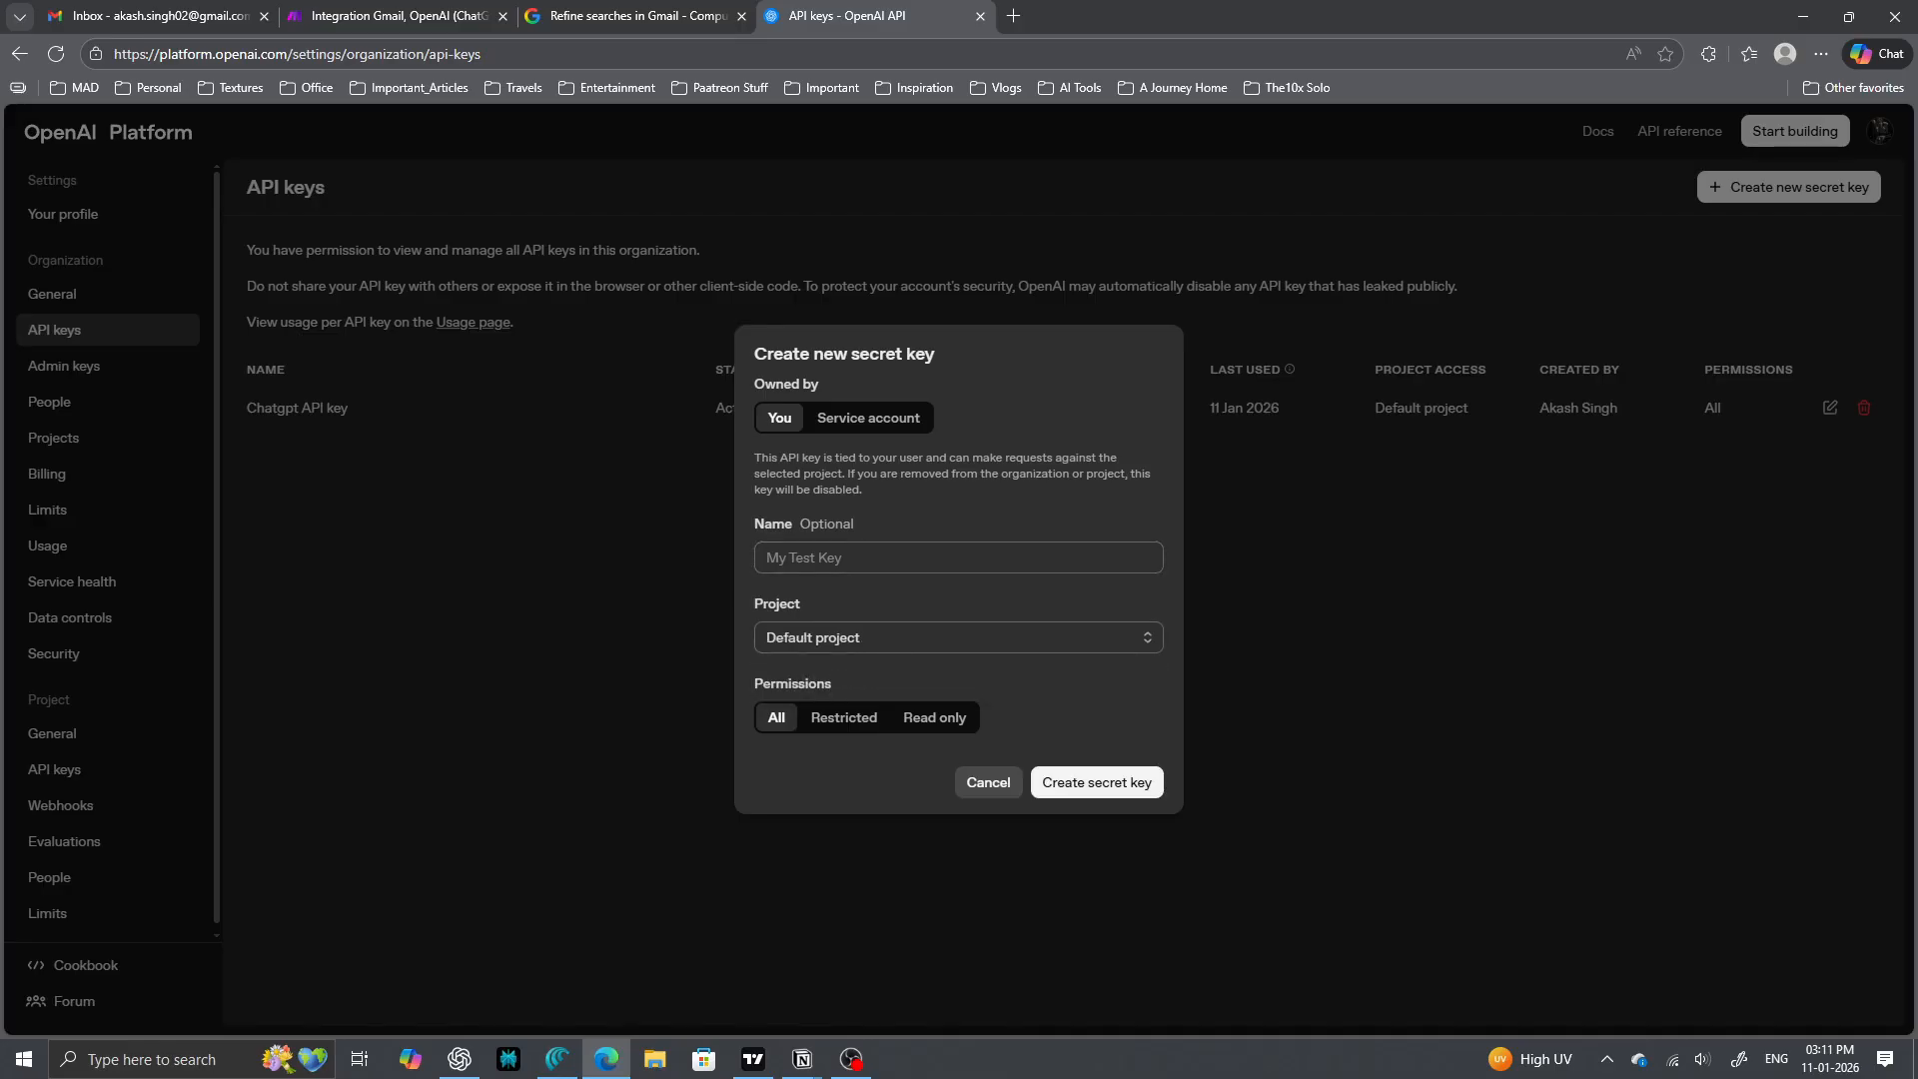
left_click(988, 782)
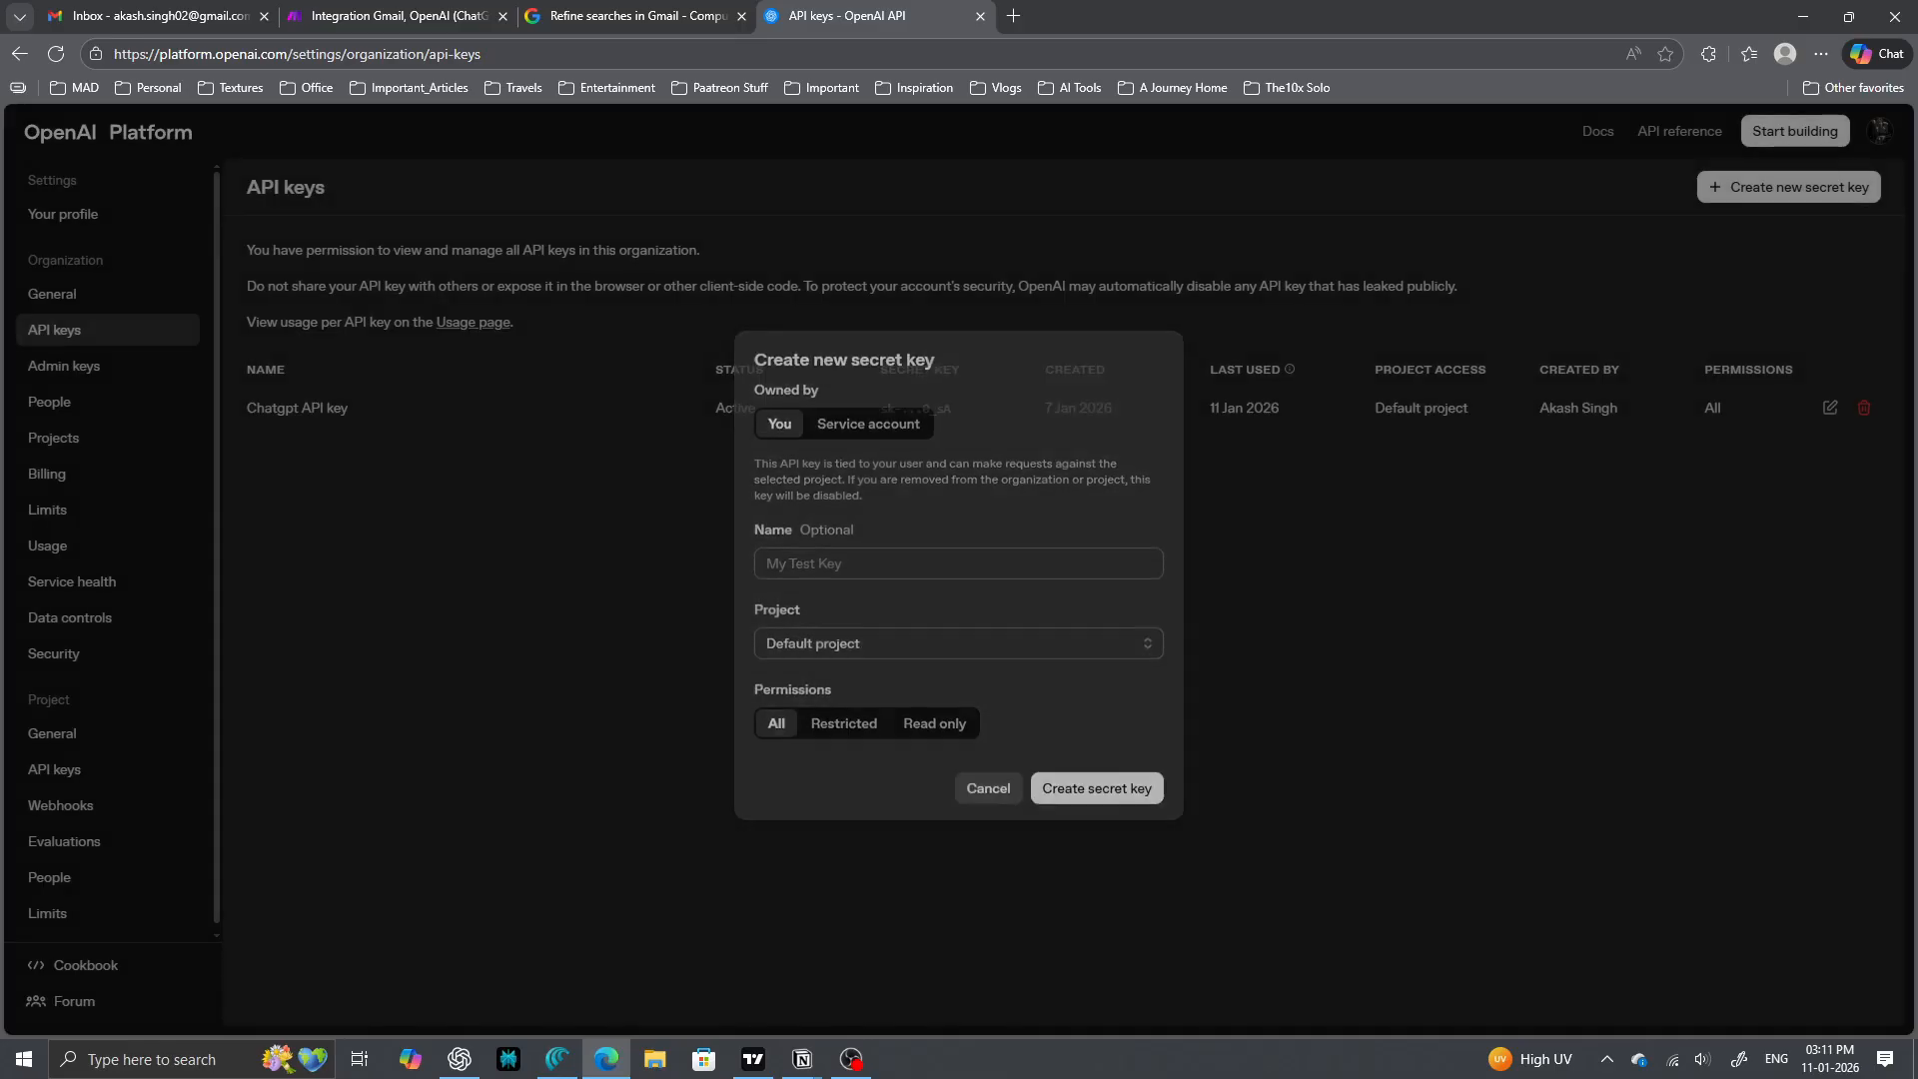
left_click(399, 16)
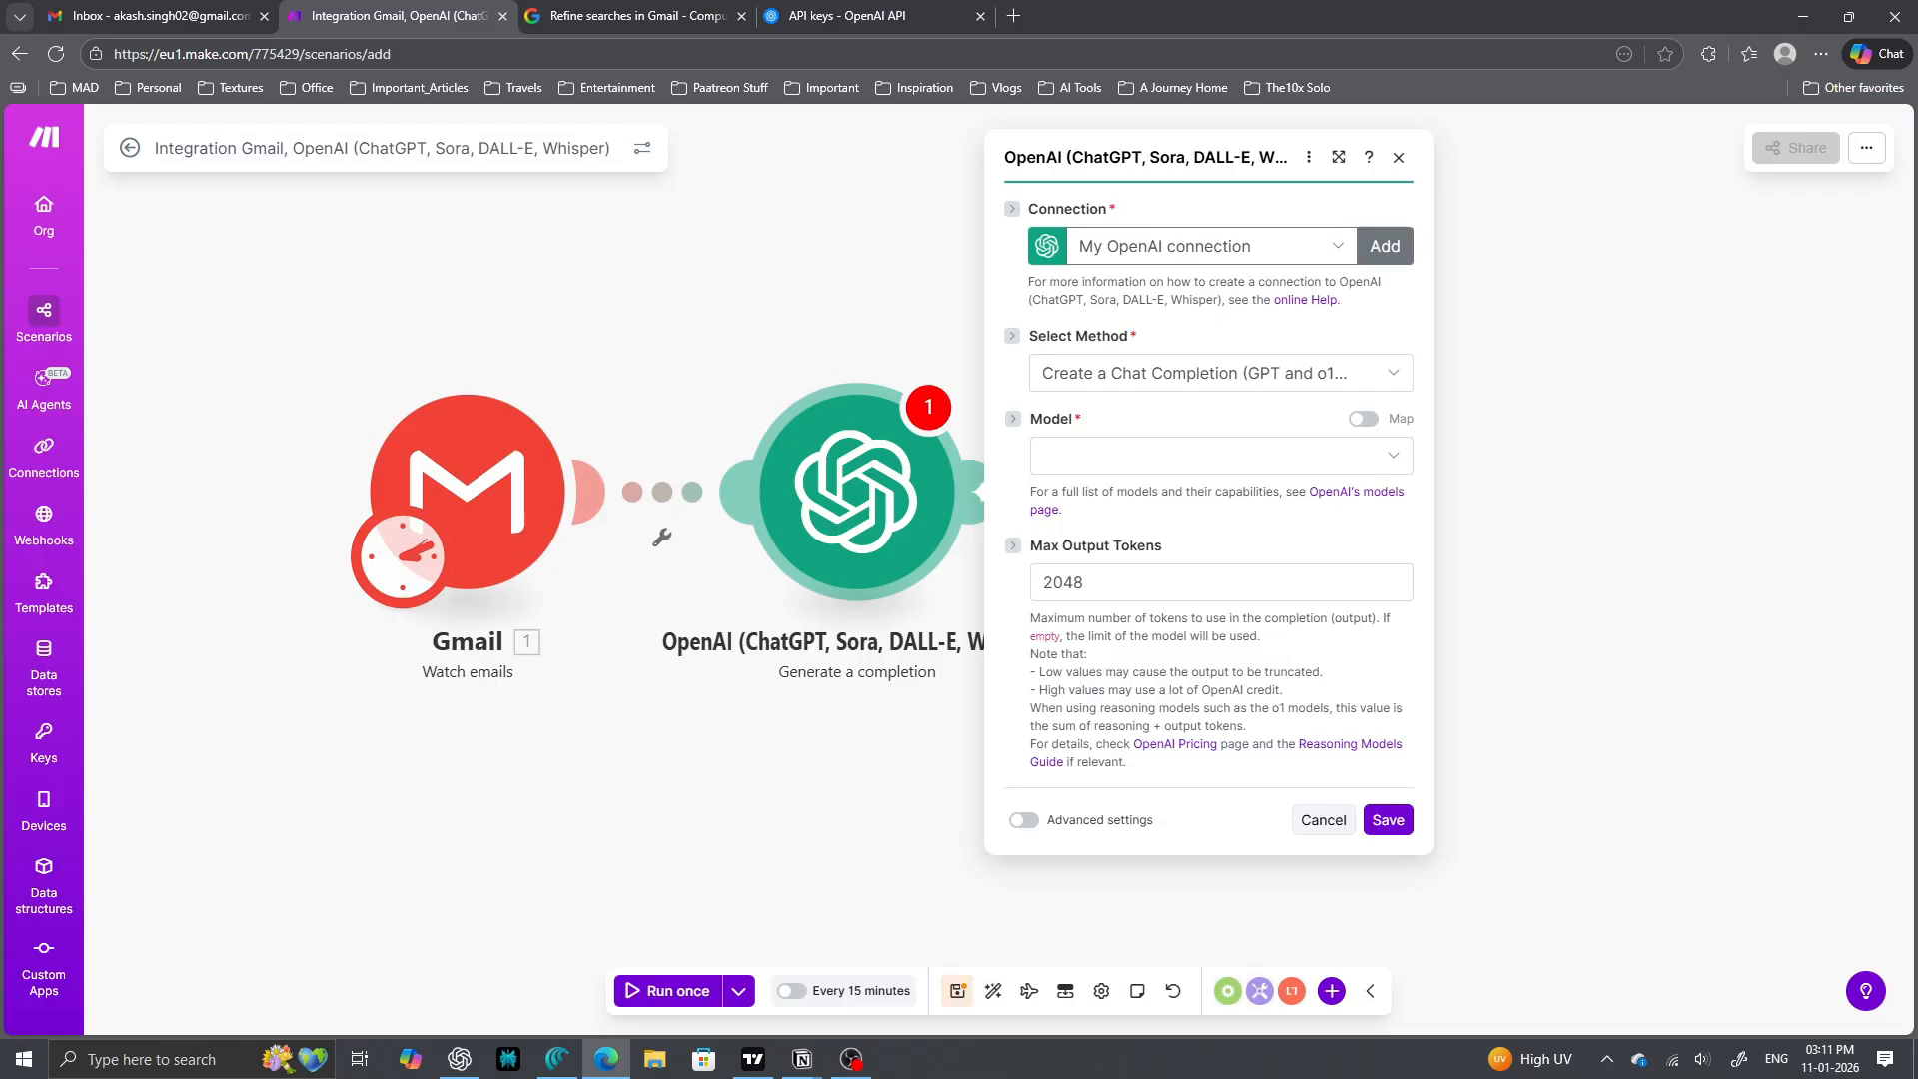
- Discard the new connection form, keeping My OpenAI connection and the chat completion method
left_click(1385, 245)
left_click(1658, 537)
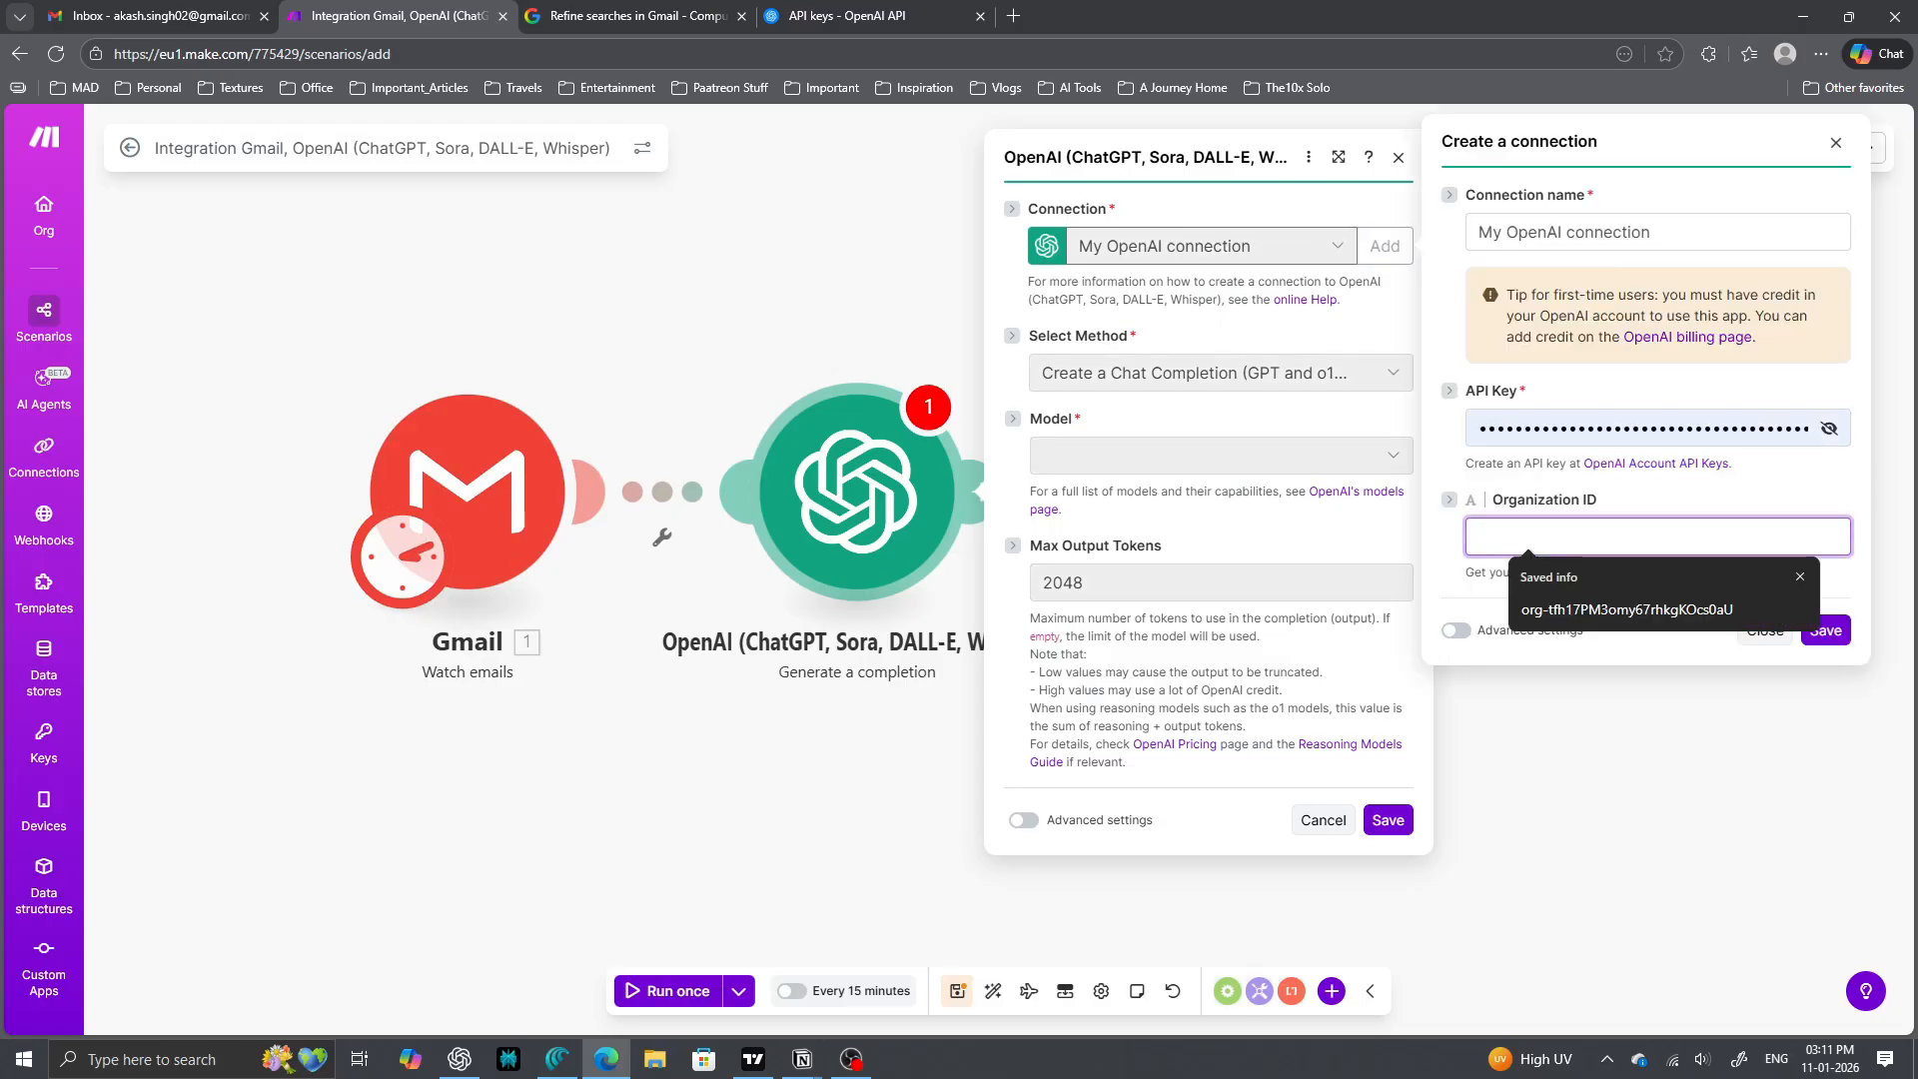
left_click(1836, 142)
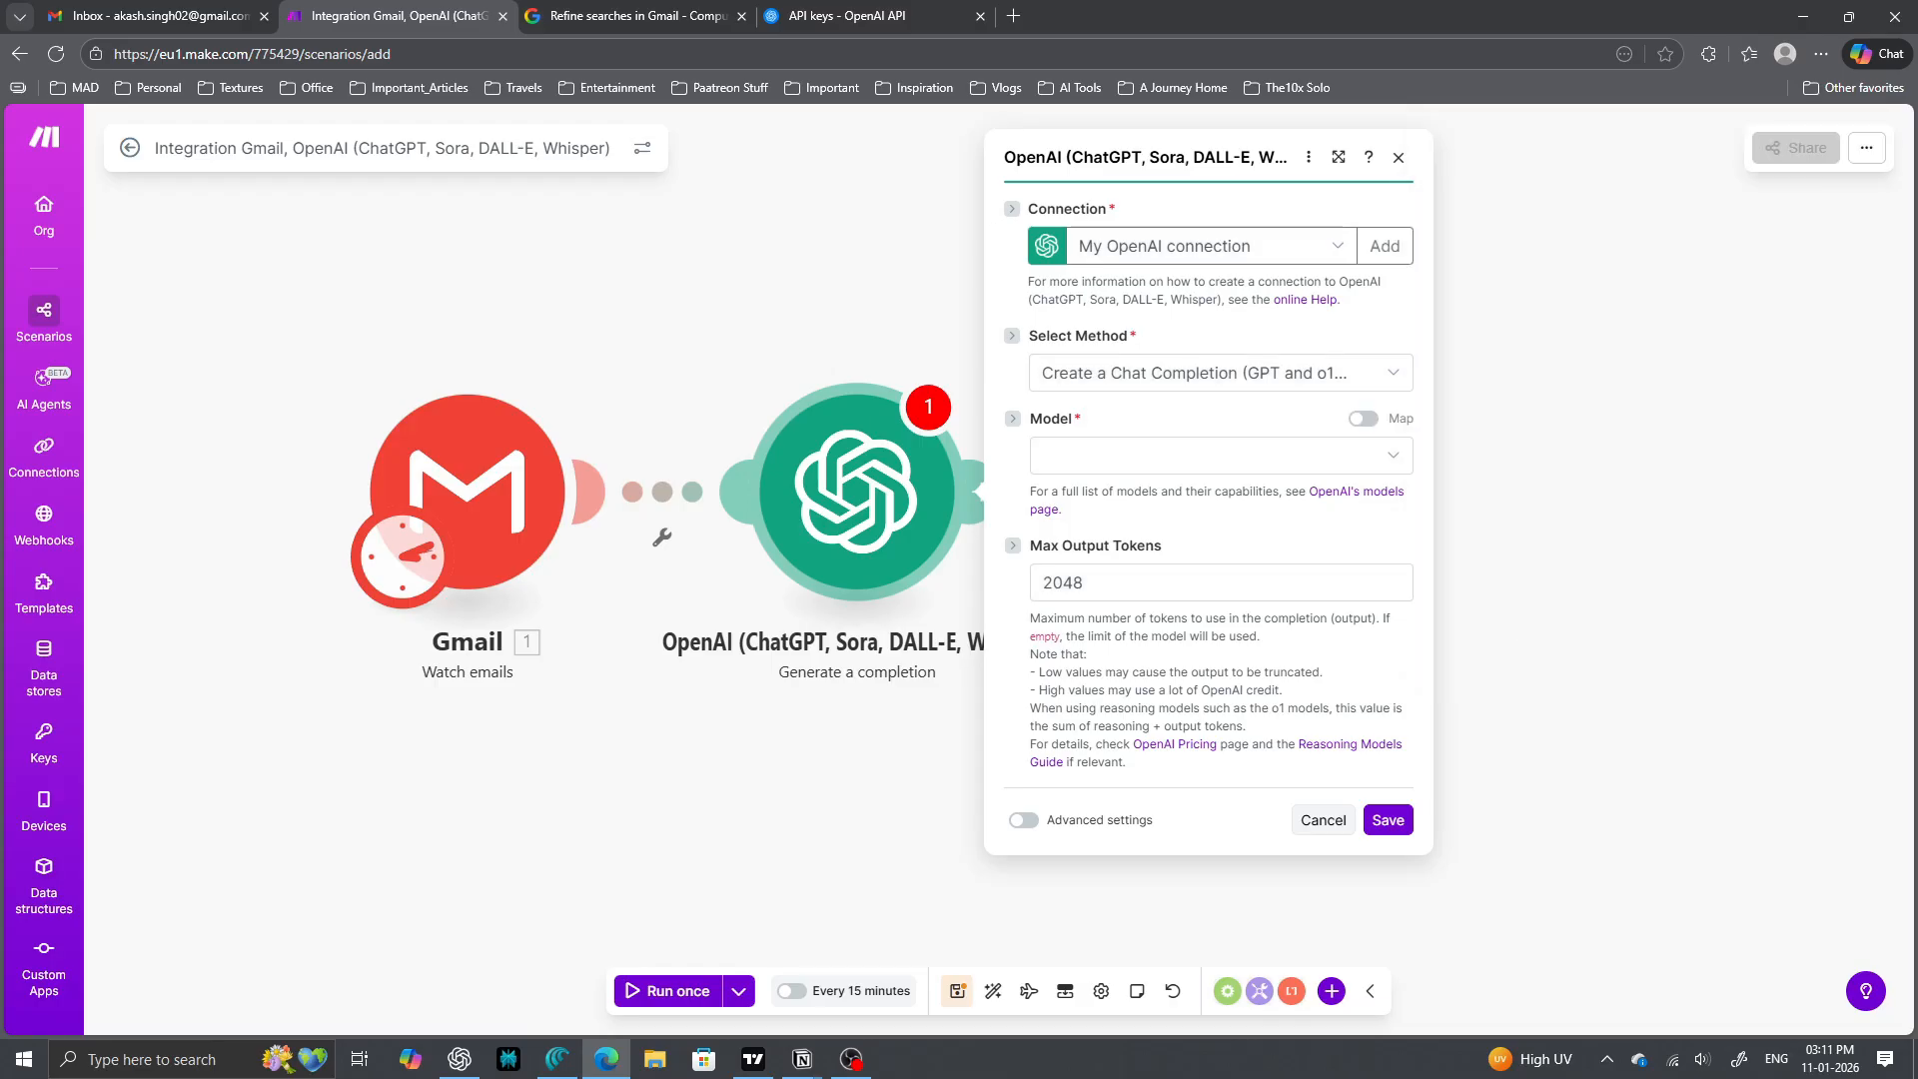
left_click(1289, 246)
left_click(1219, 281)
left_click(1221, 373)
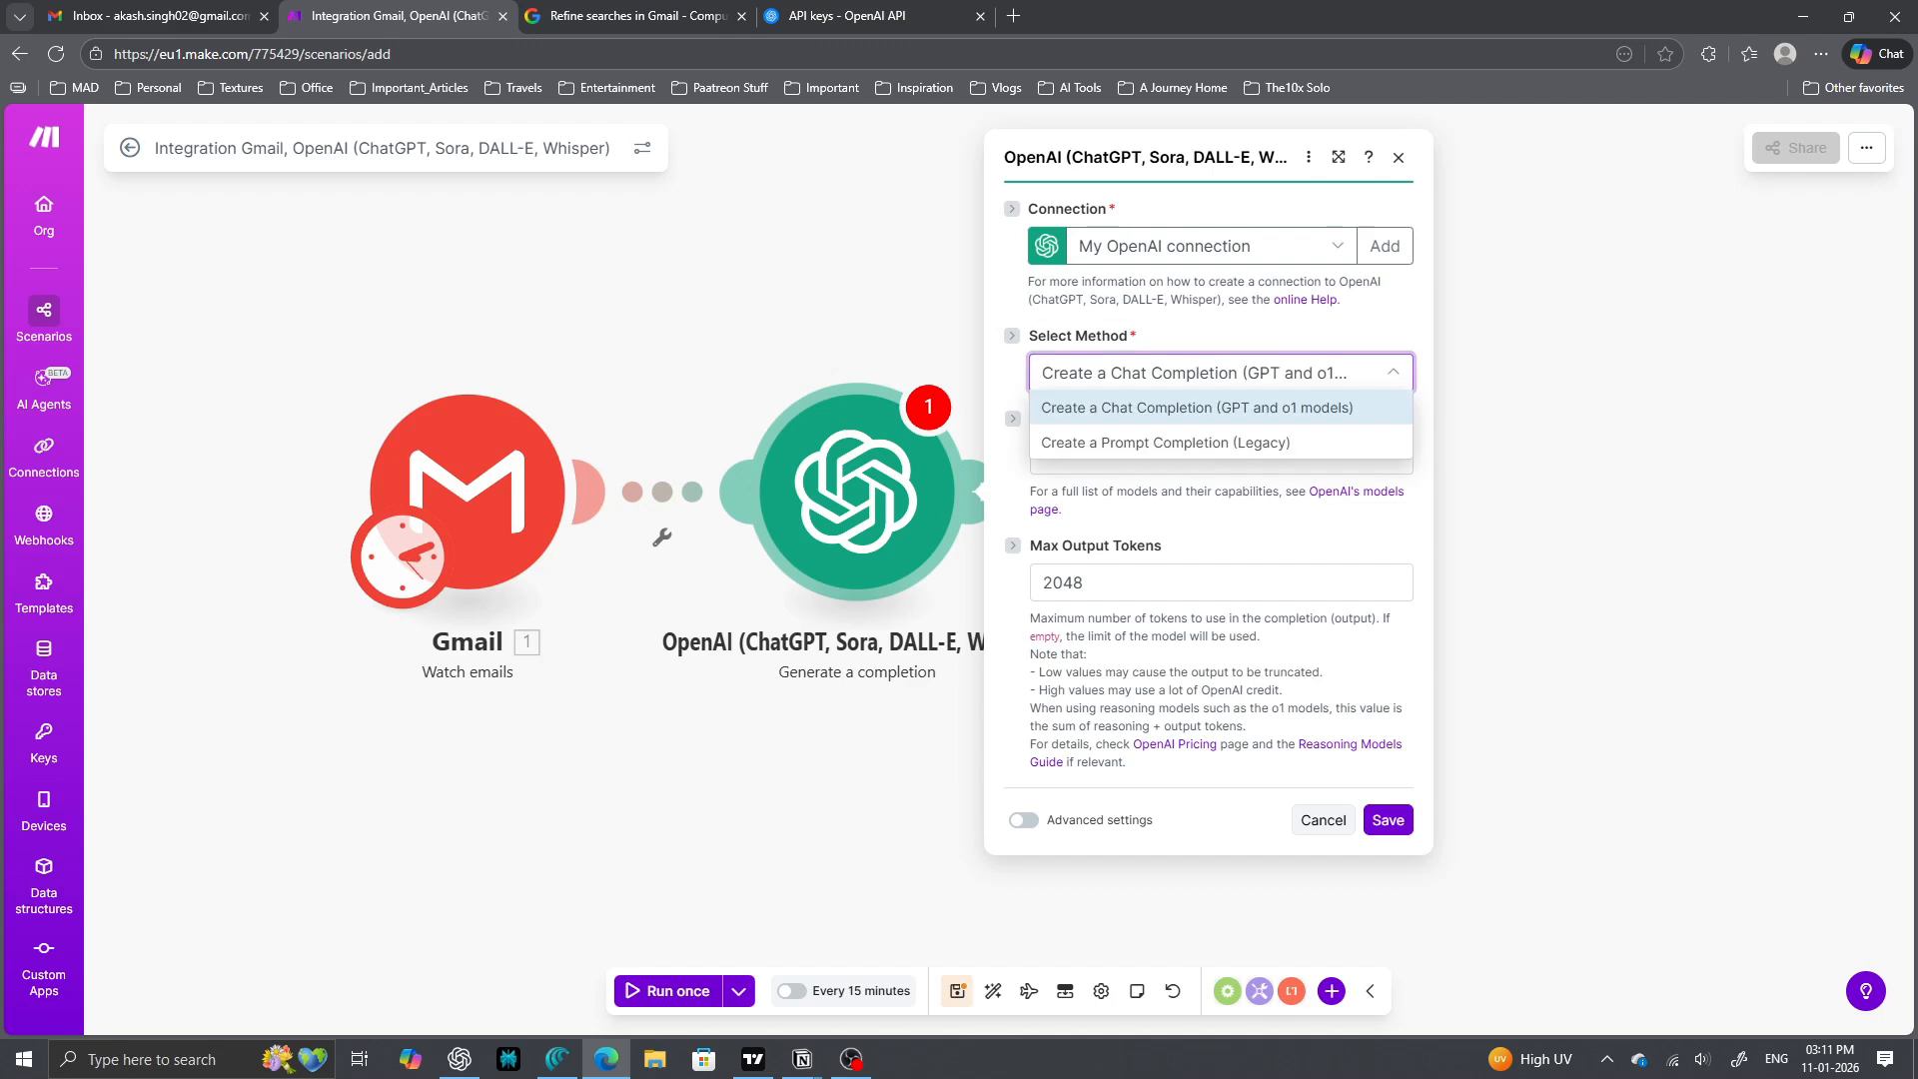
left_click(1221, 407)
- Set the model to gpt-4o-mini, replacing an initial gpt-4o choice
left_click(1221, 456)
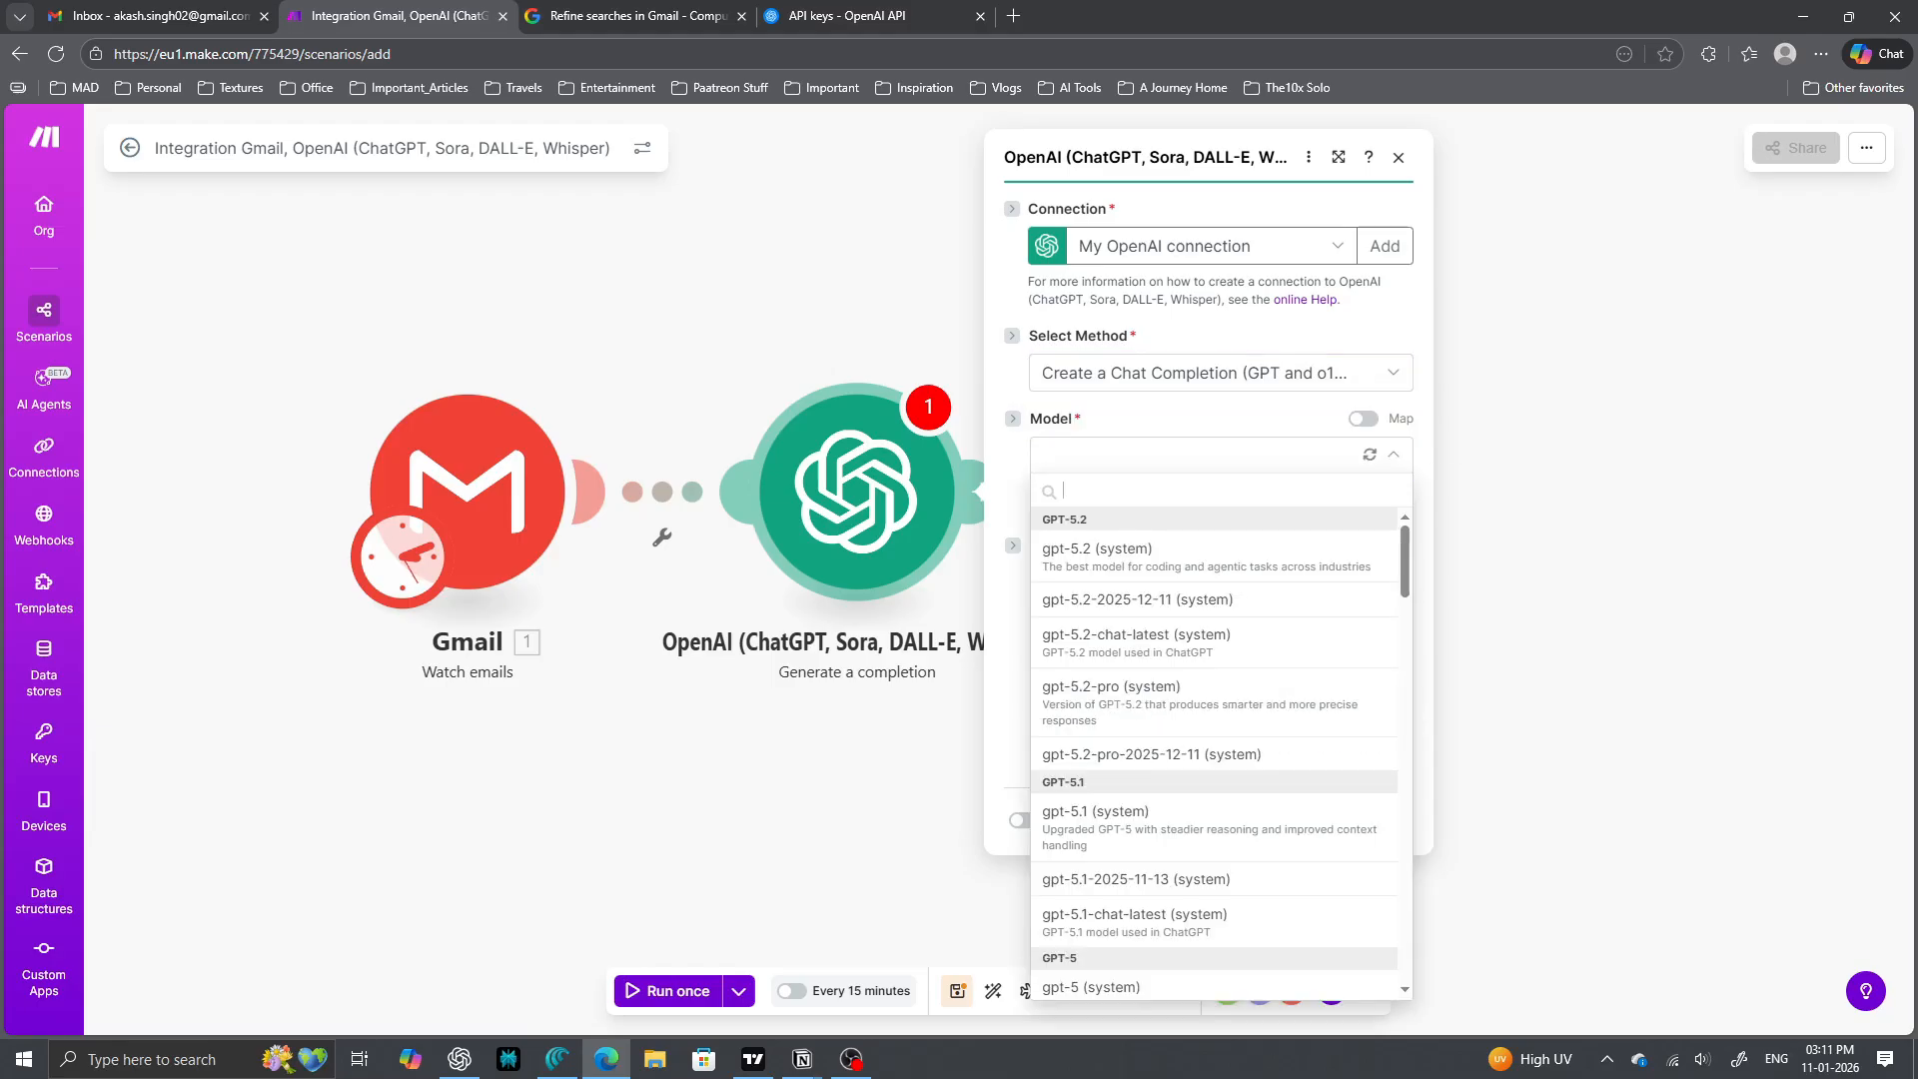
scroll(1214, 749, "down", 5)
scroll(1214, 739, "down", 5)
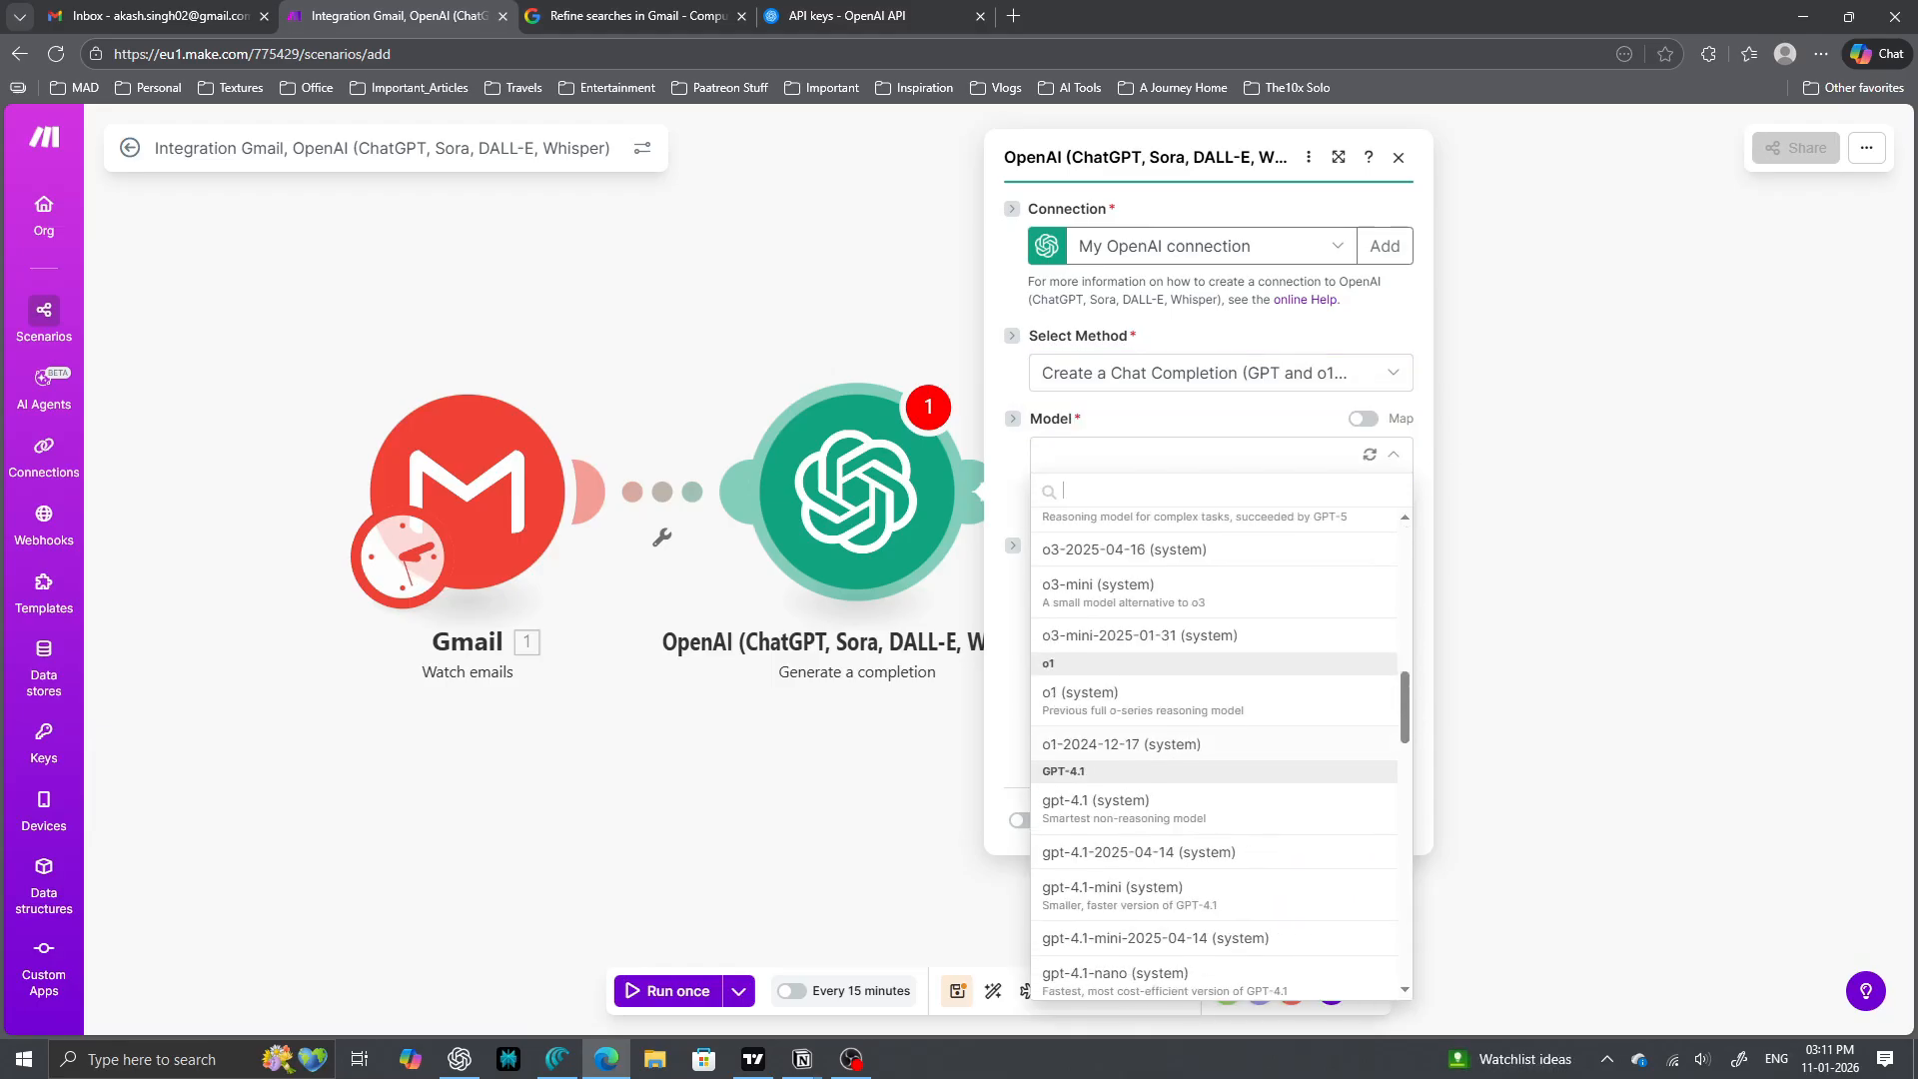
scroll(1214, 749, "down", 5)
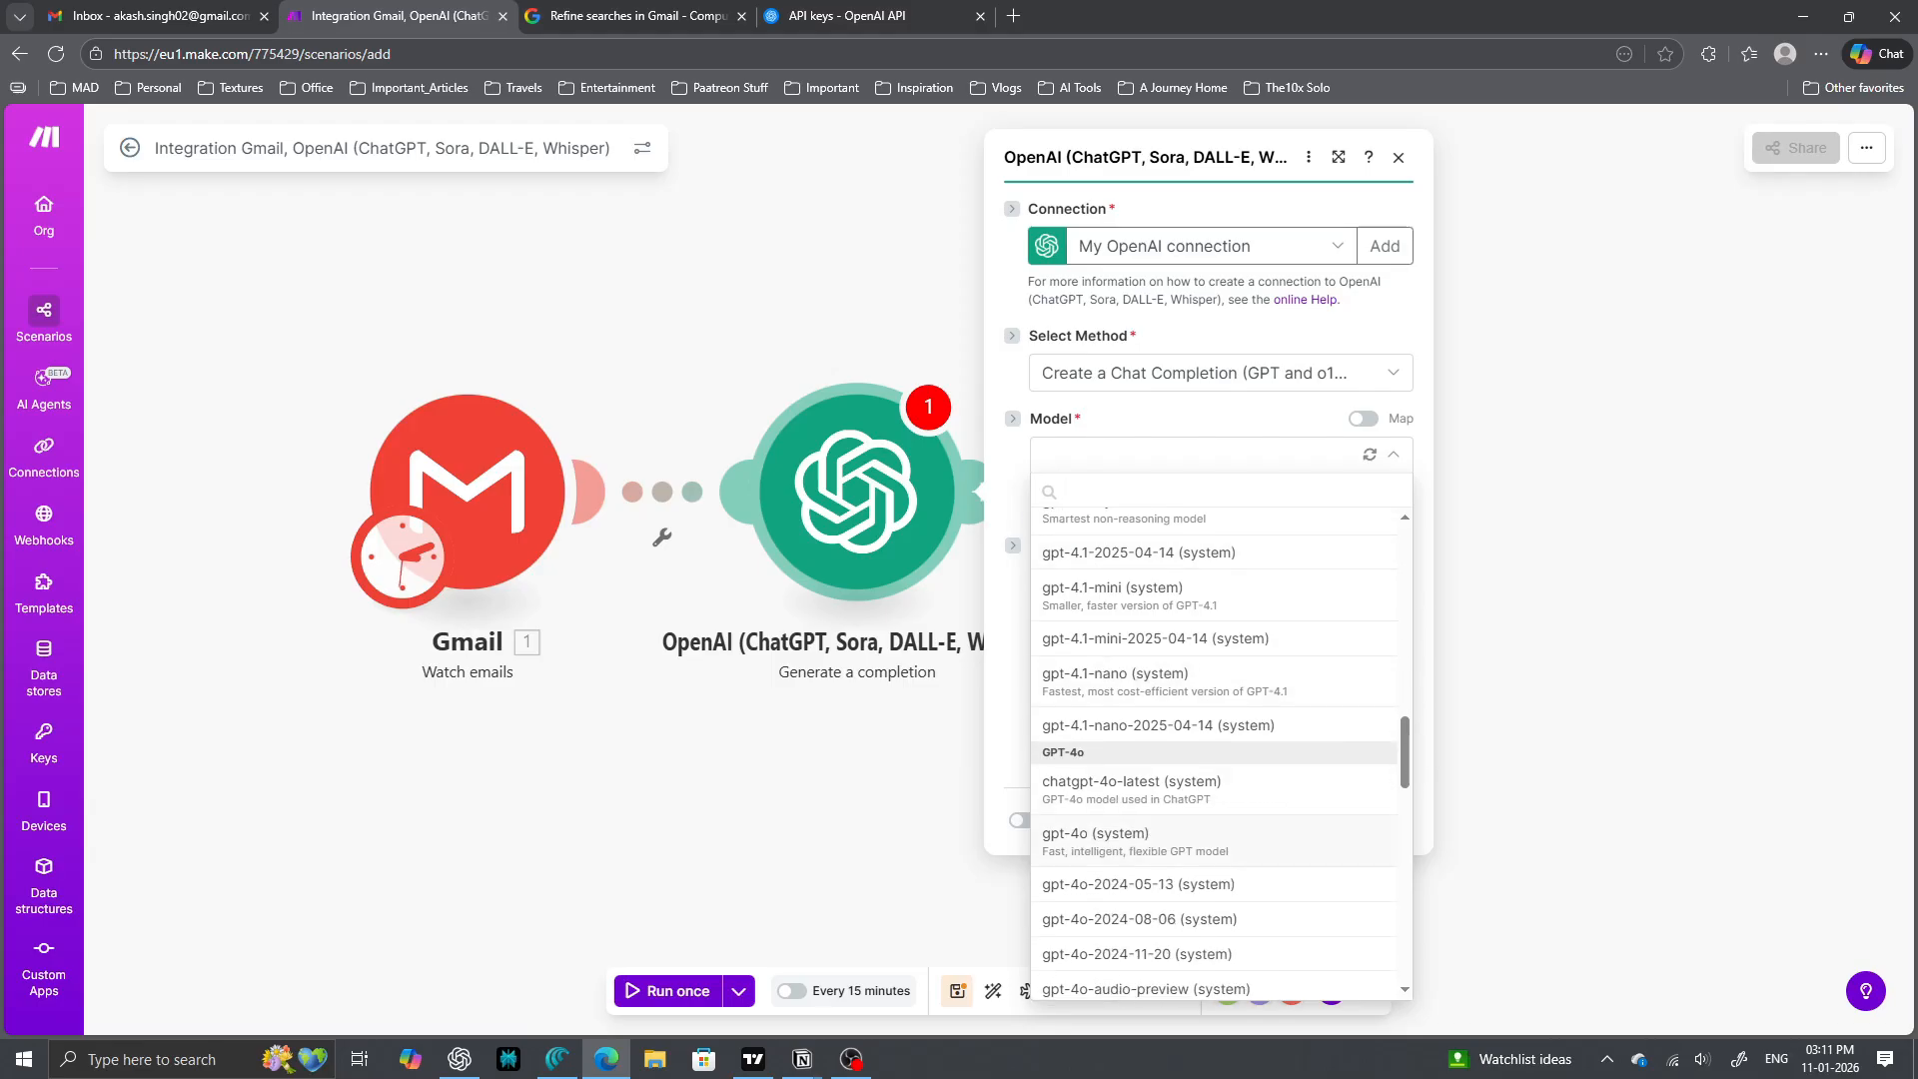
left_click(1109, 841)
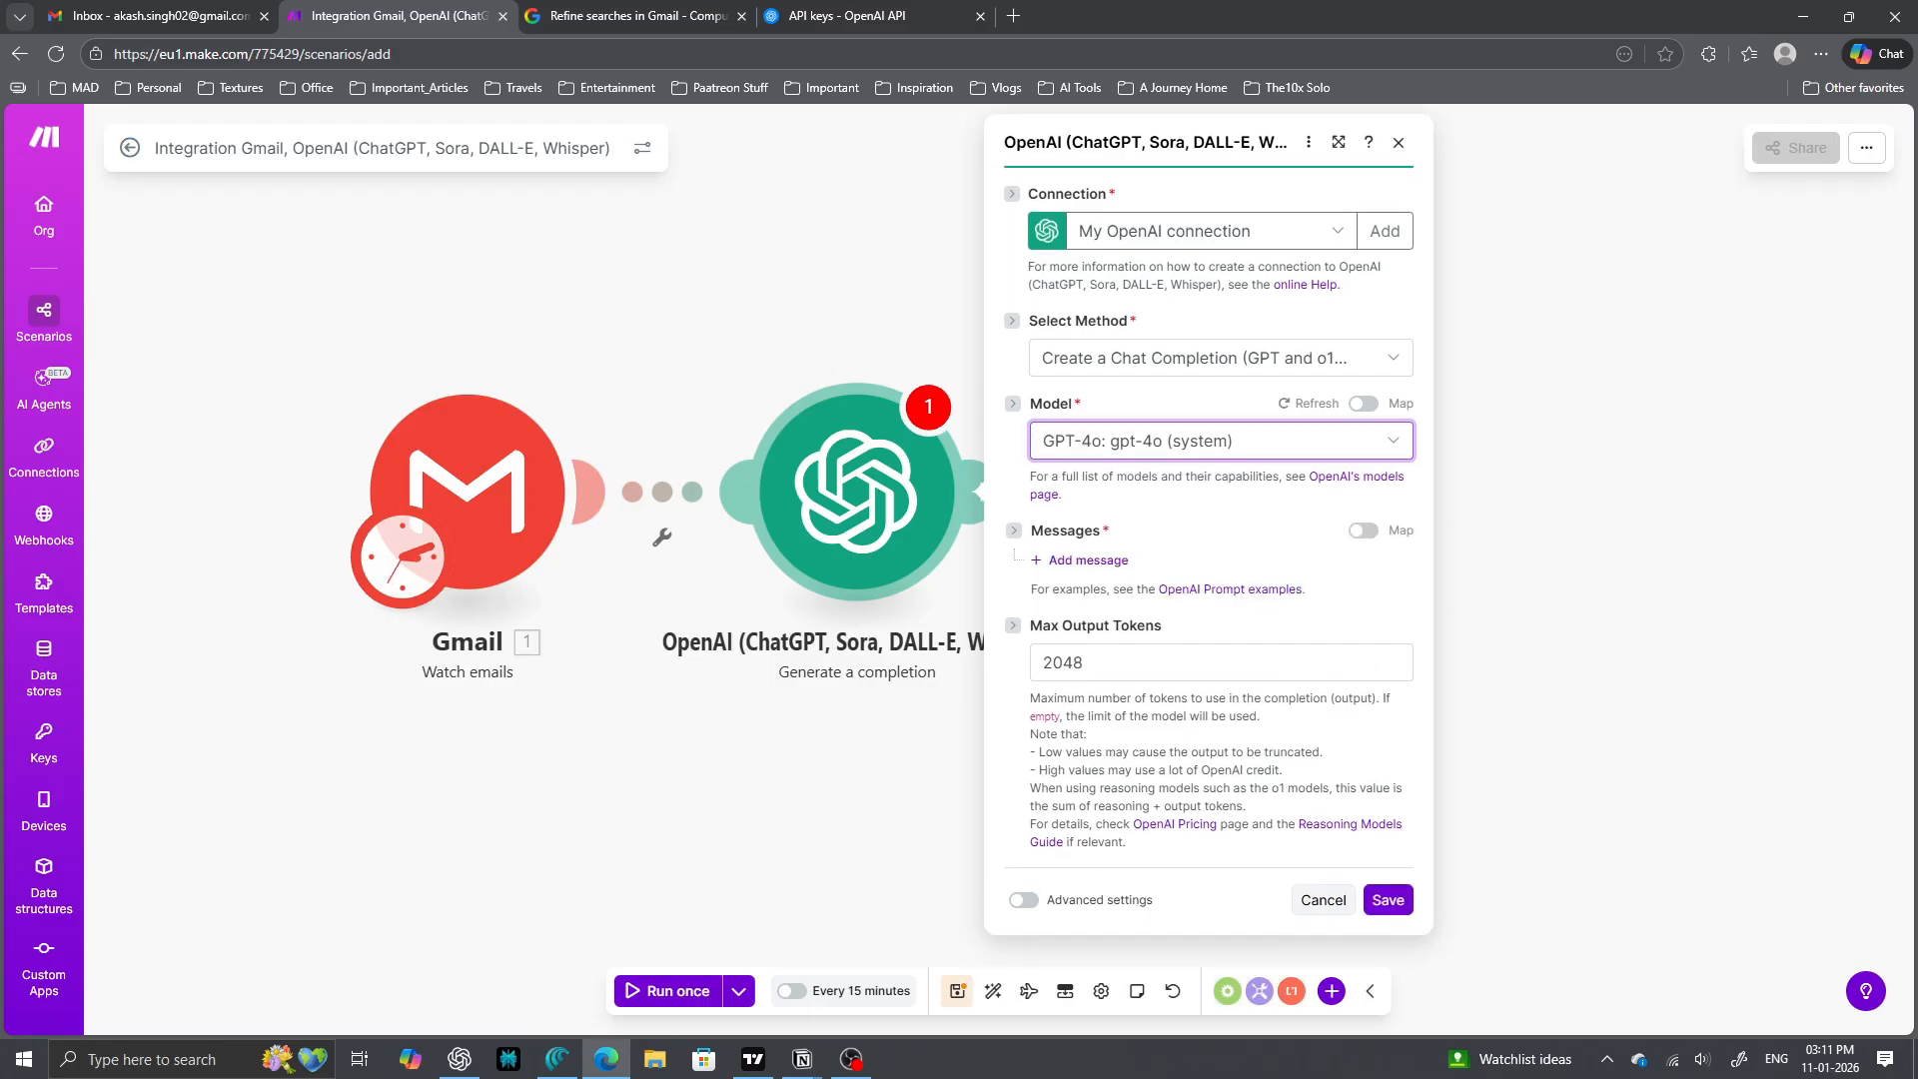
left_click(1221, 441)
scroll(1214, 749, "down", 1)
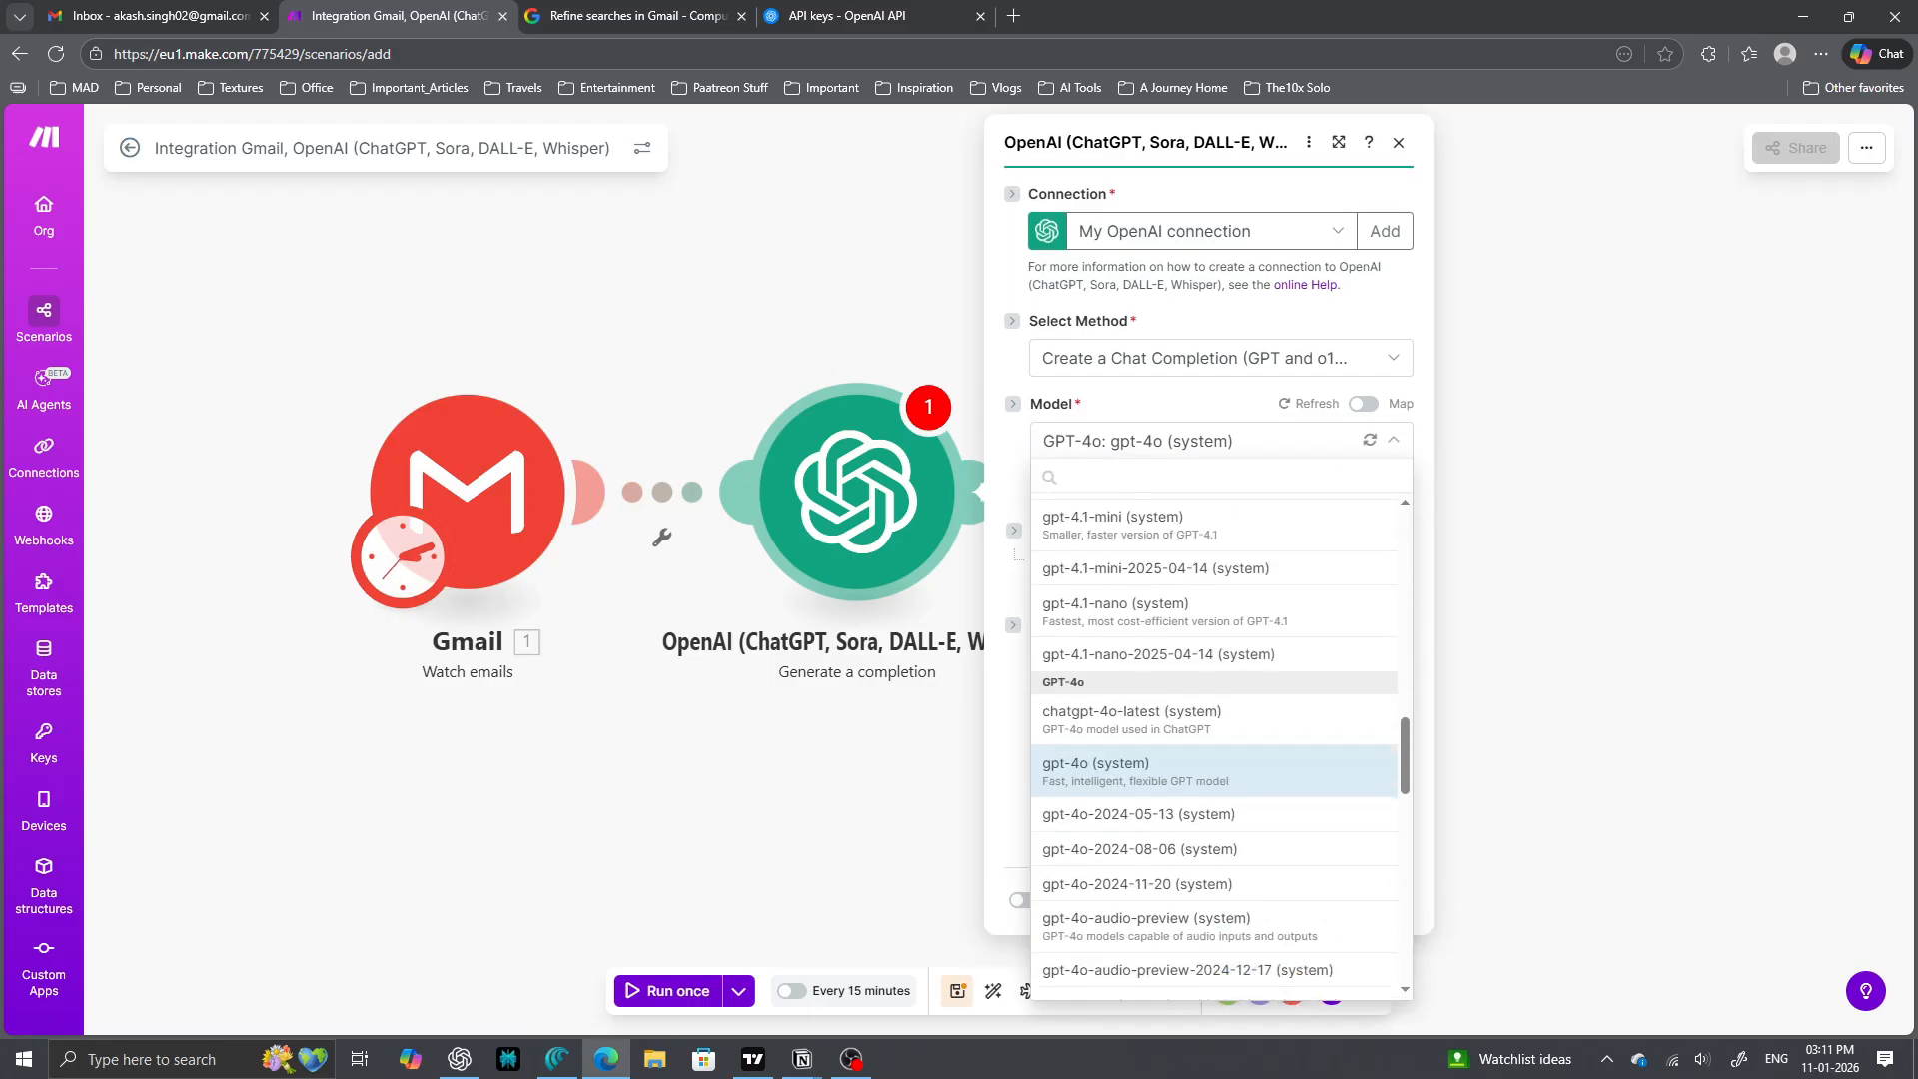
scroll(1214, 750, "down", 3)
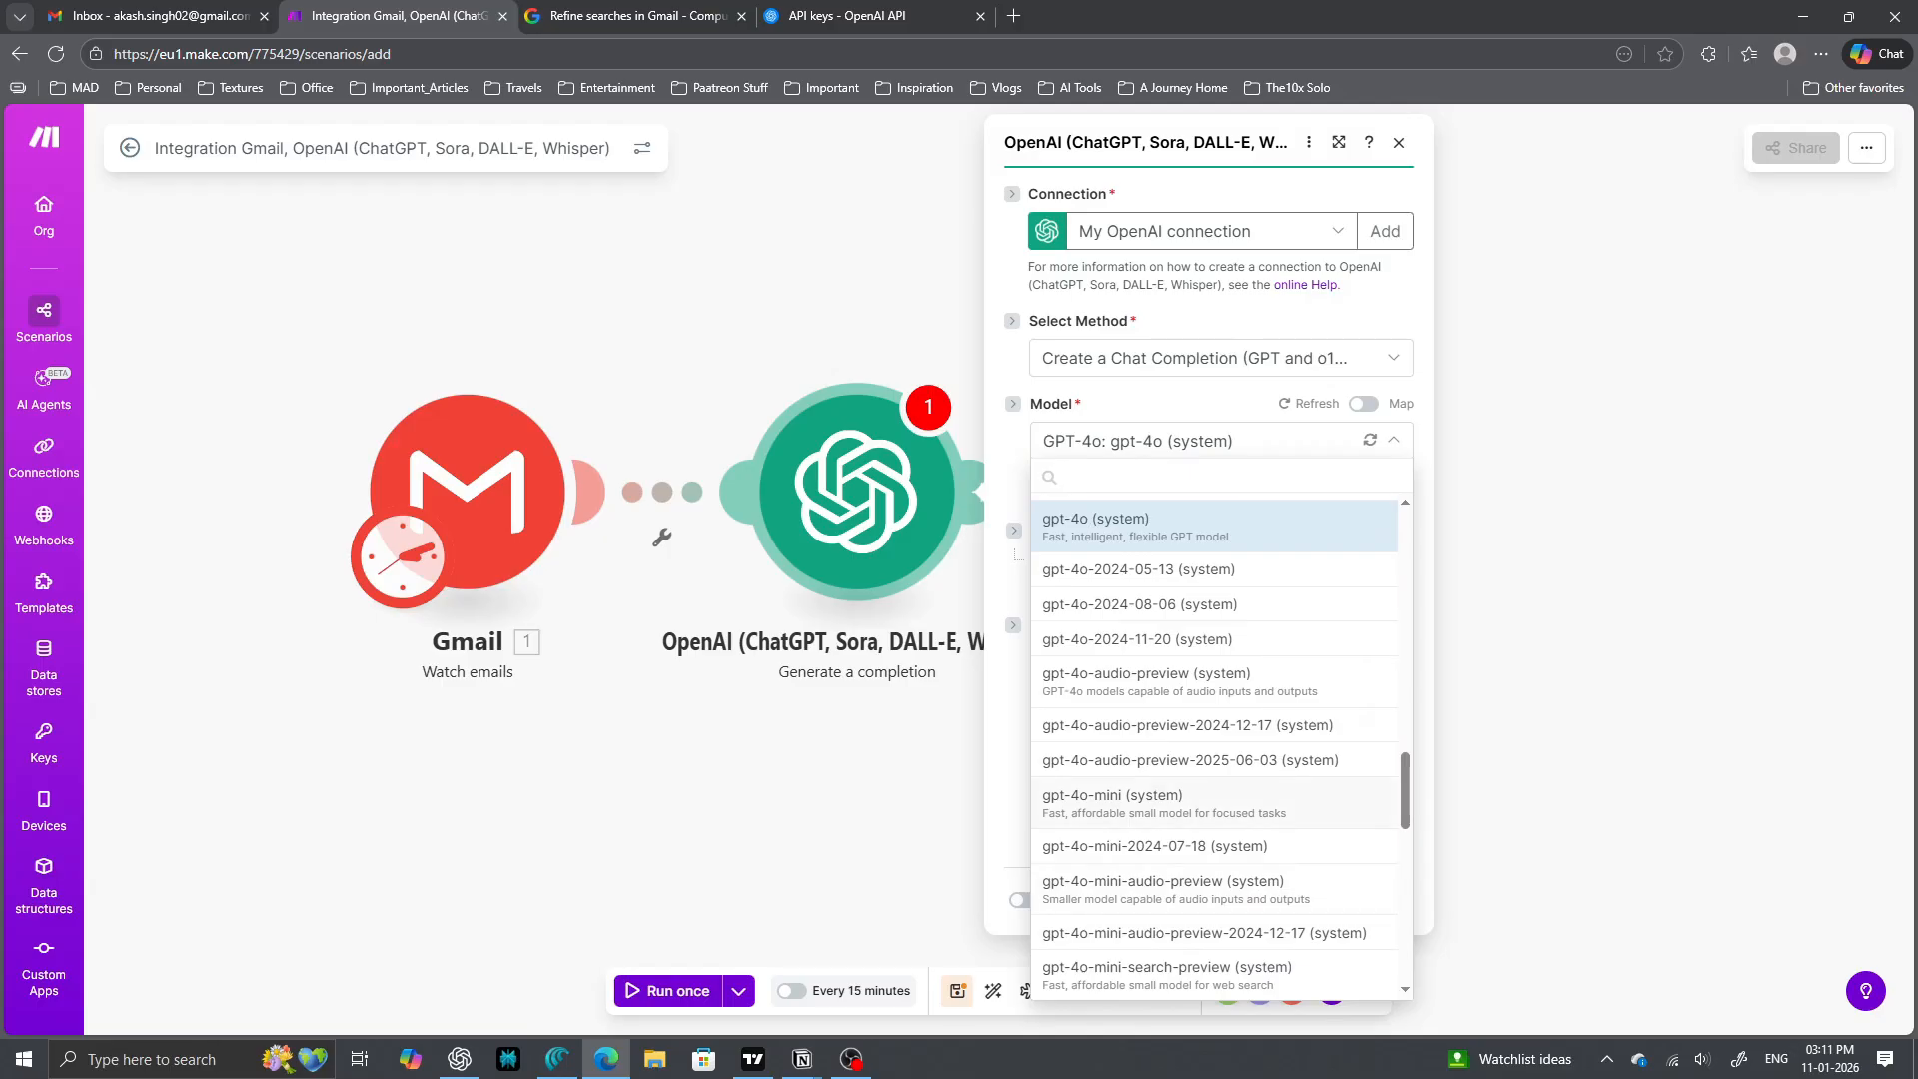
left_click(1149, 799)
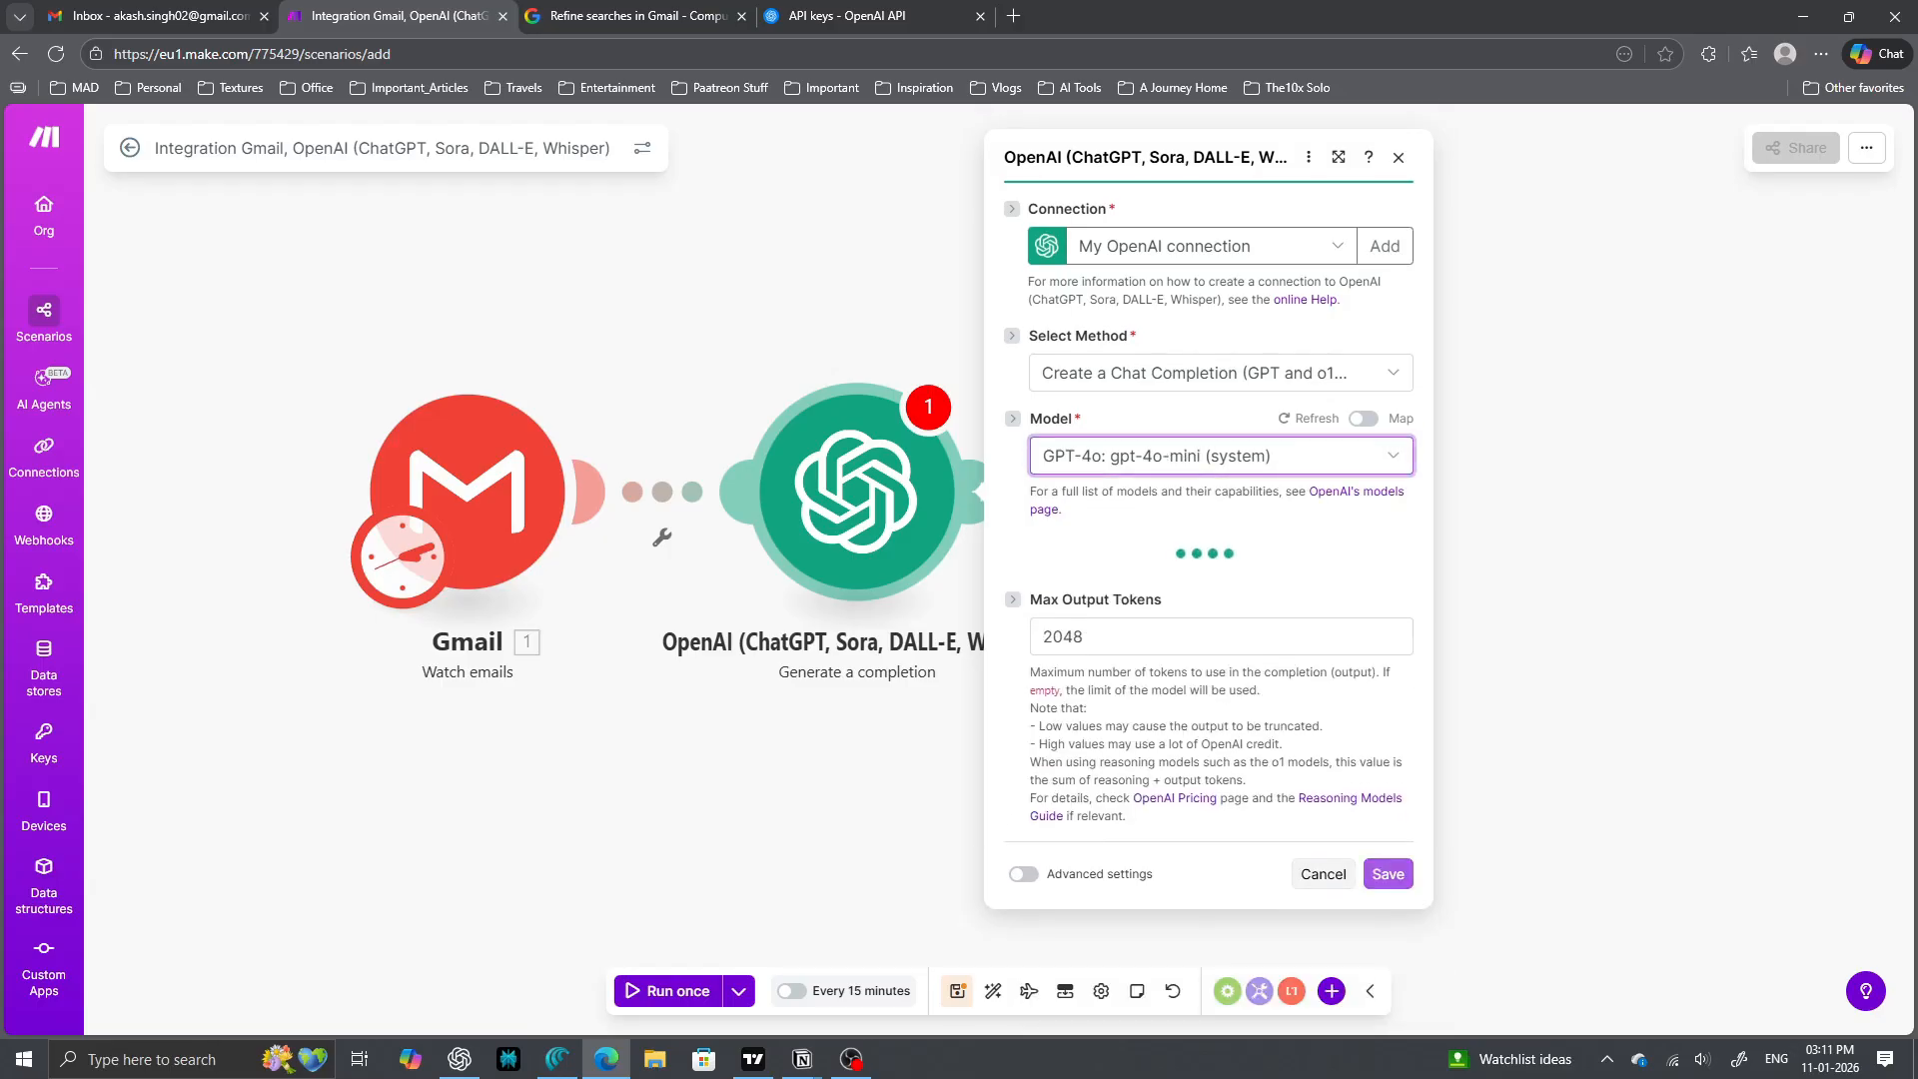
- Add a User message and start editing its Text Content
left_click(1087, 561)
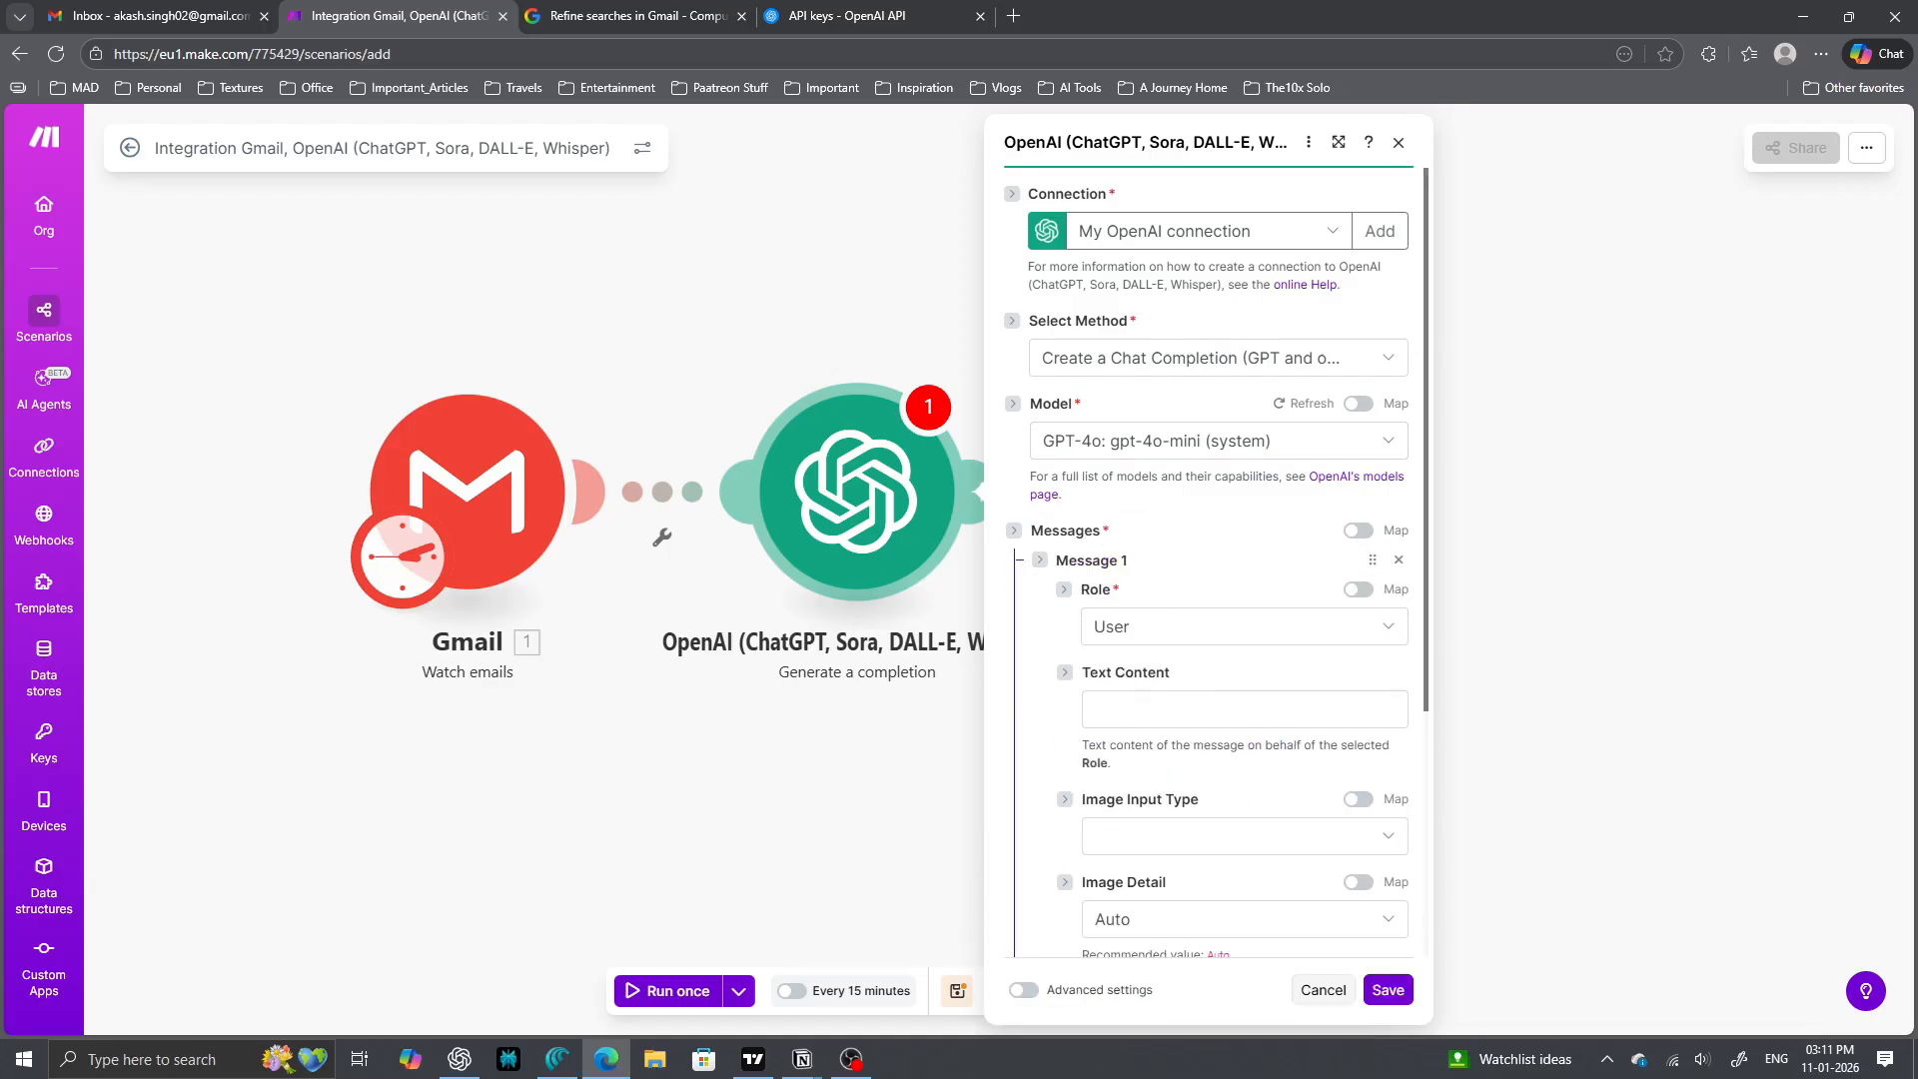
scroll(1209, 560, "down", 2)
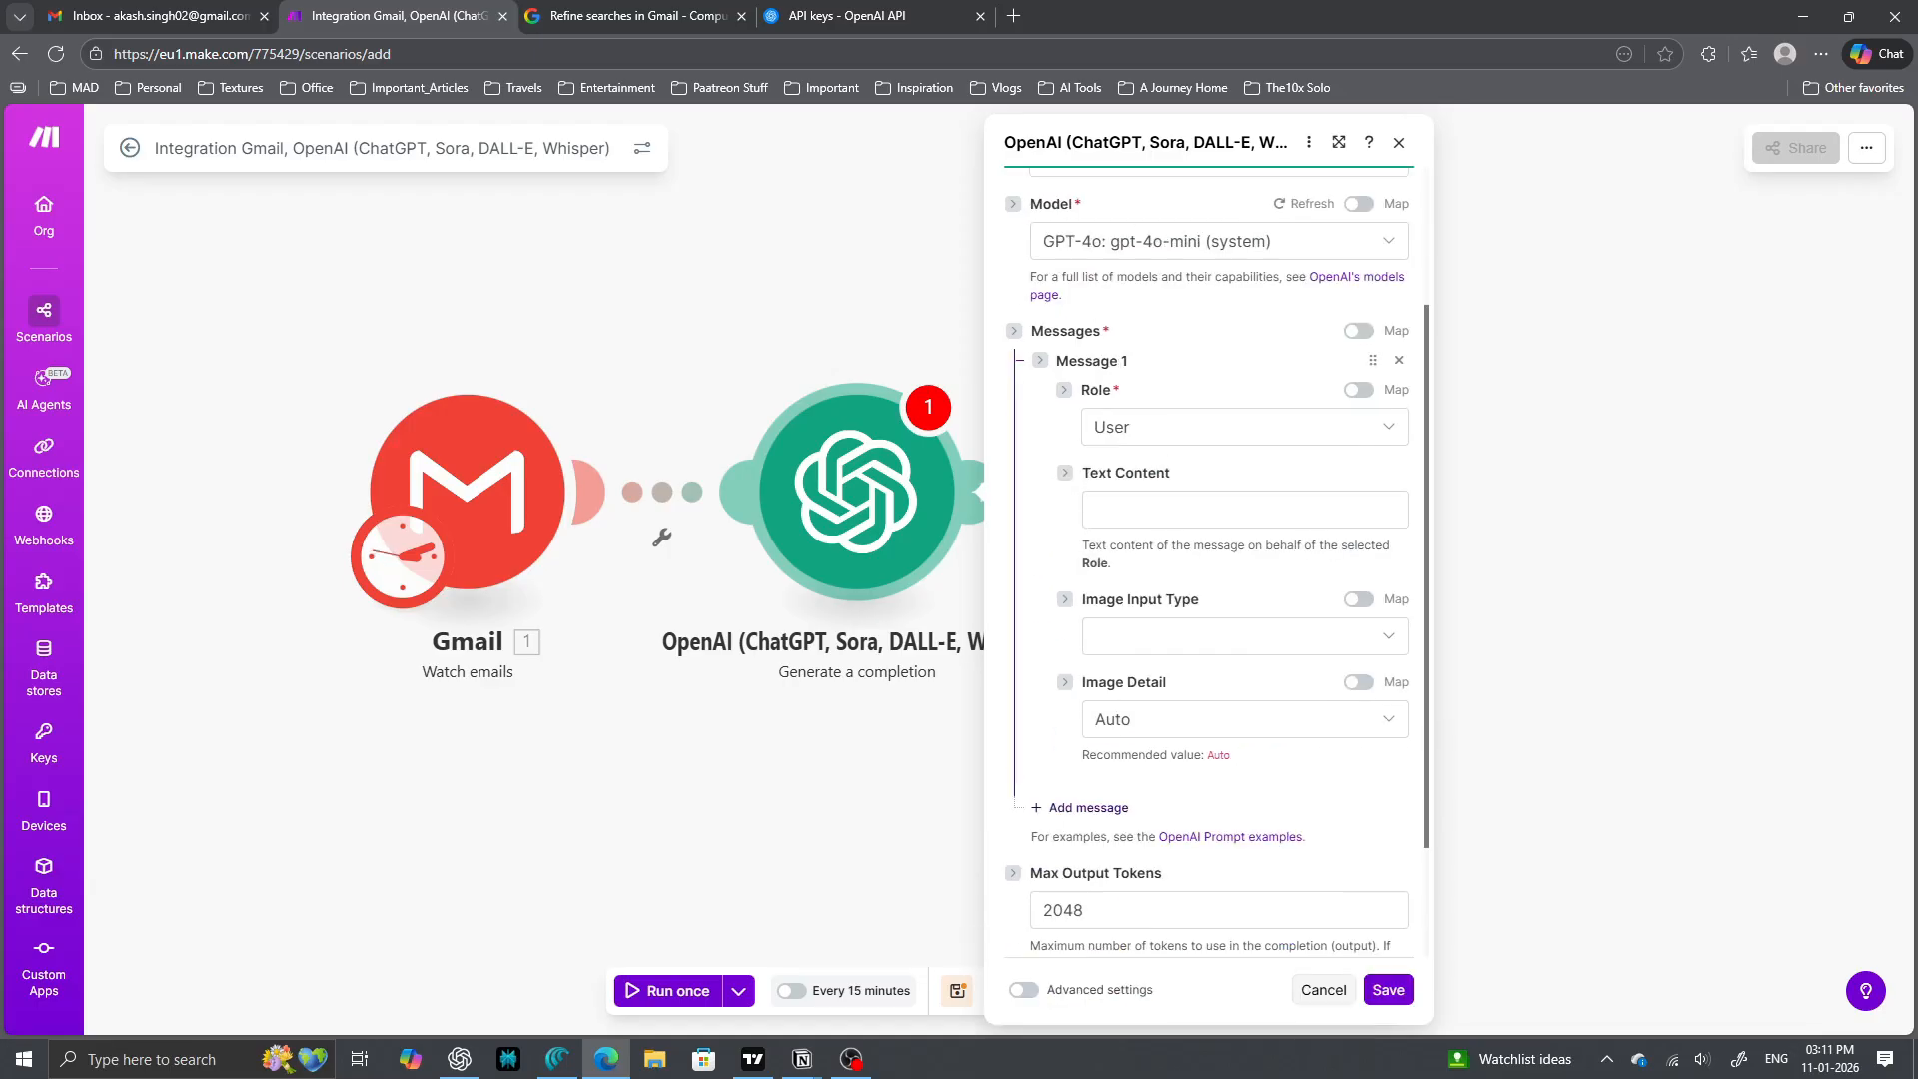
left_click(1229, 510)
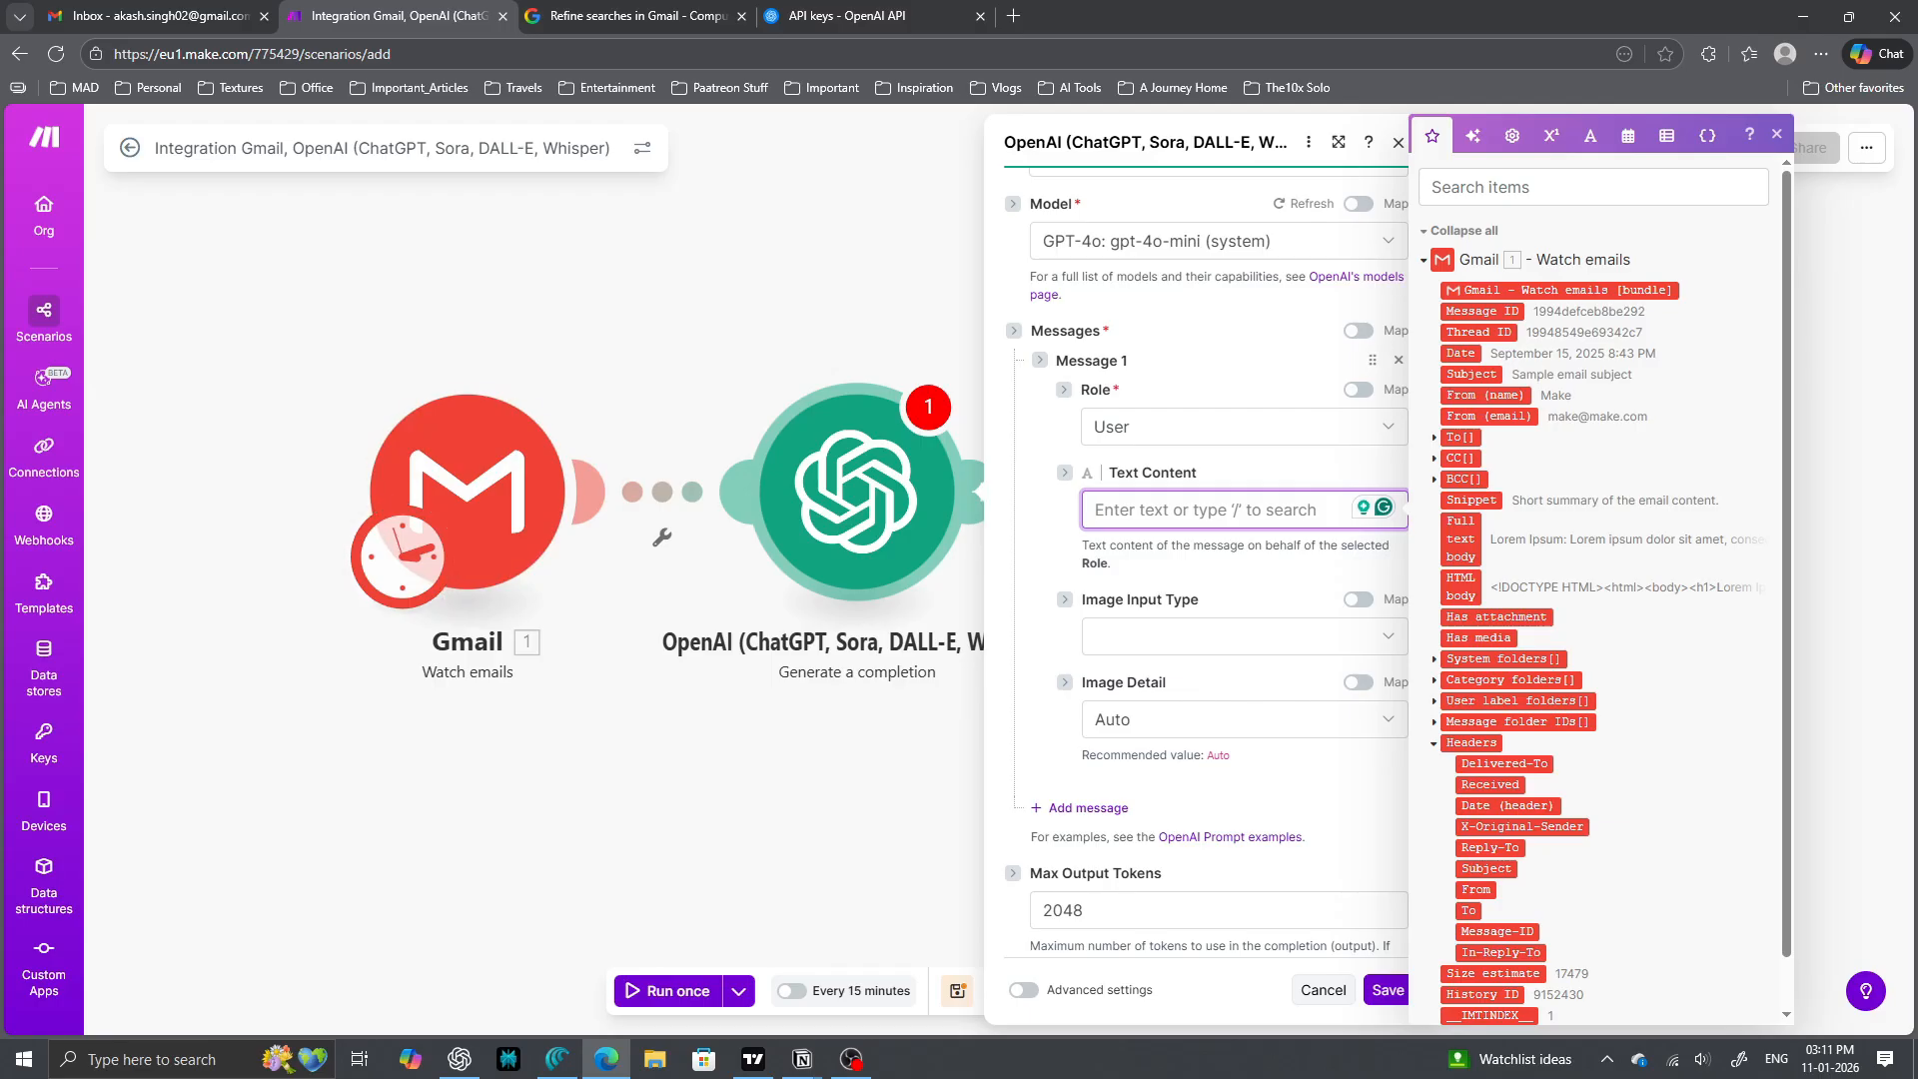
- Paste the task-extraction prompt, replacing broken placeholders with Full text body, From (name) and Subject
type("Extract action items from this email as tasks. For each: Task title (action verb + key detail), Description (full context + sender), Priority (High/Med/Low based on urgency), Due Date (parse or infer, format YYYY-MM-DD). Output JSON array only. Email: {{Gmail body}} Sender: {{Gmail from}} Subject: {{Gmail subject}}")
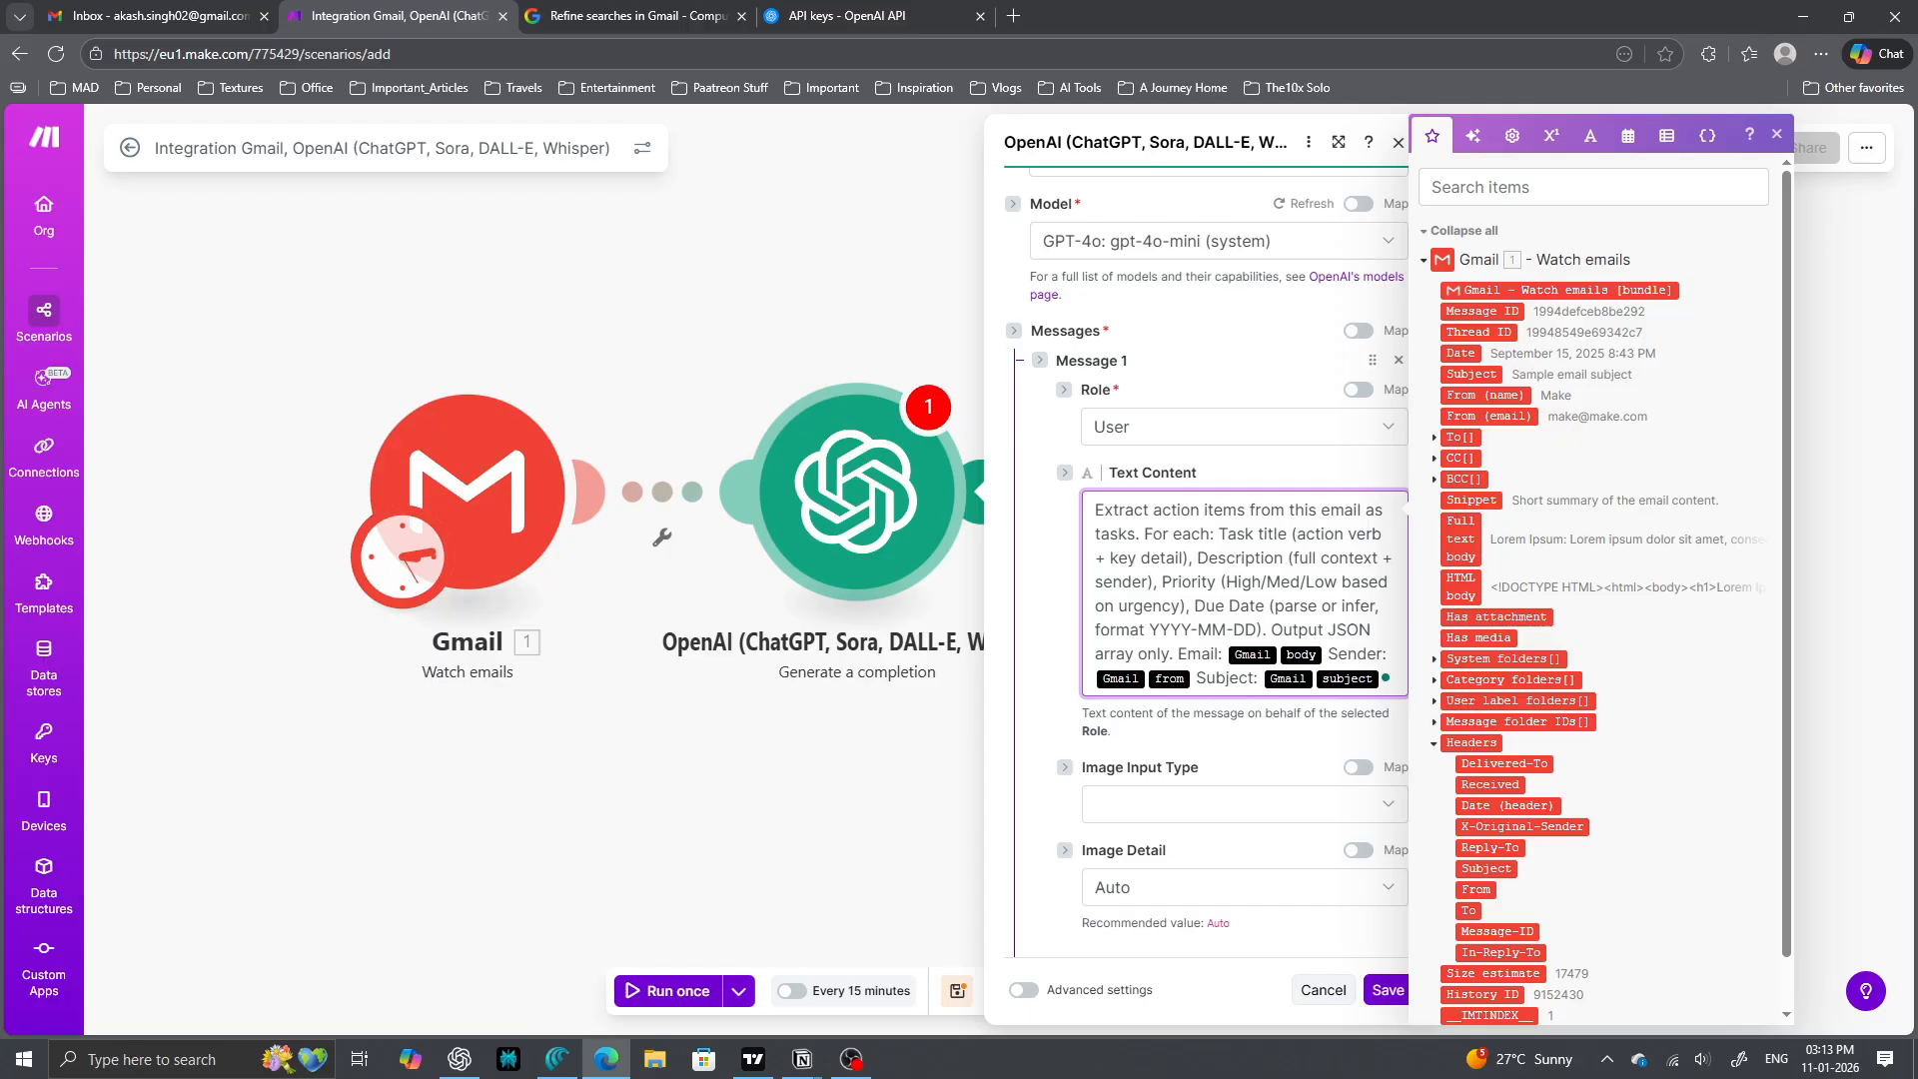
scroll(1599, 599, "down", 1)
key("BackSpace")
key("BackSpace")
left_click(1461, 484)
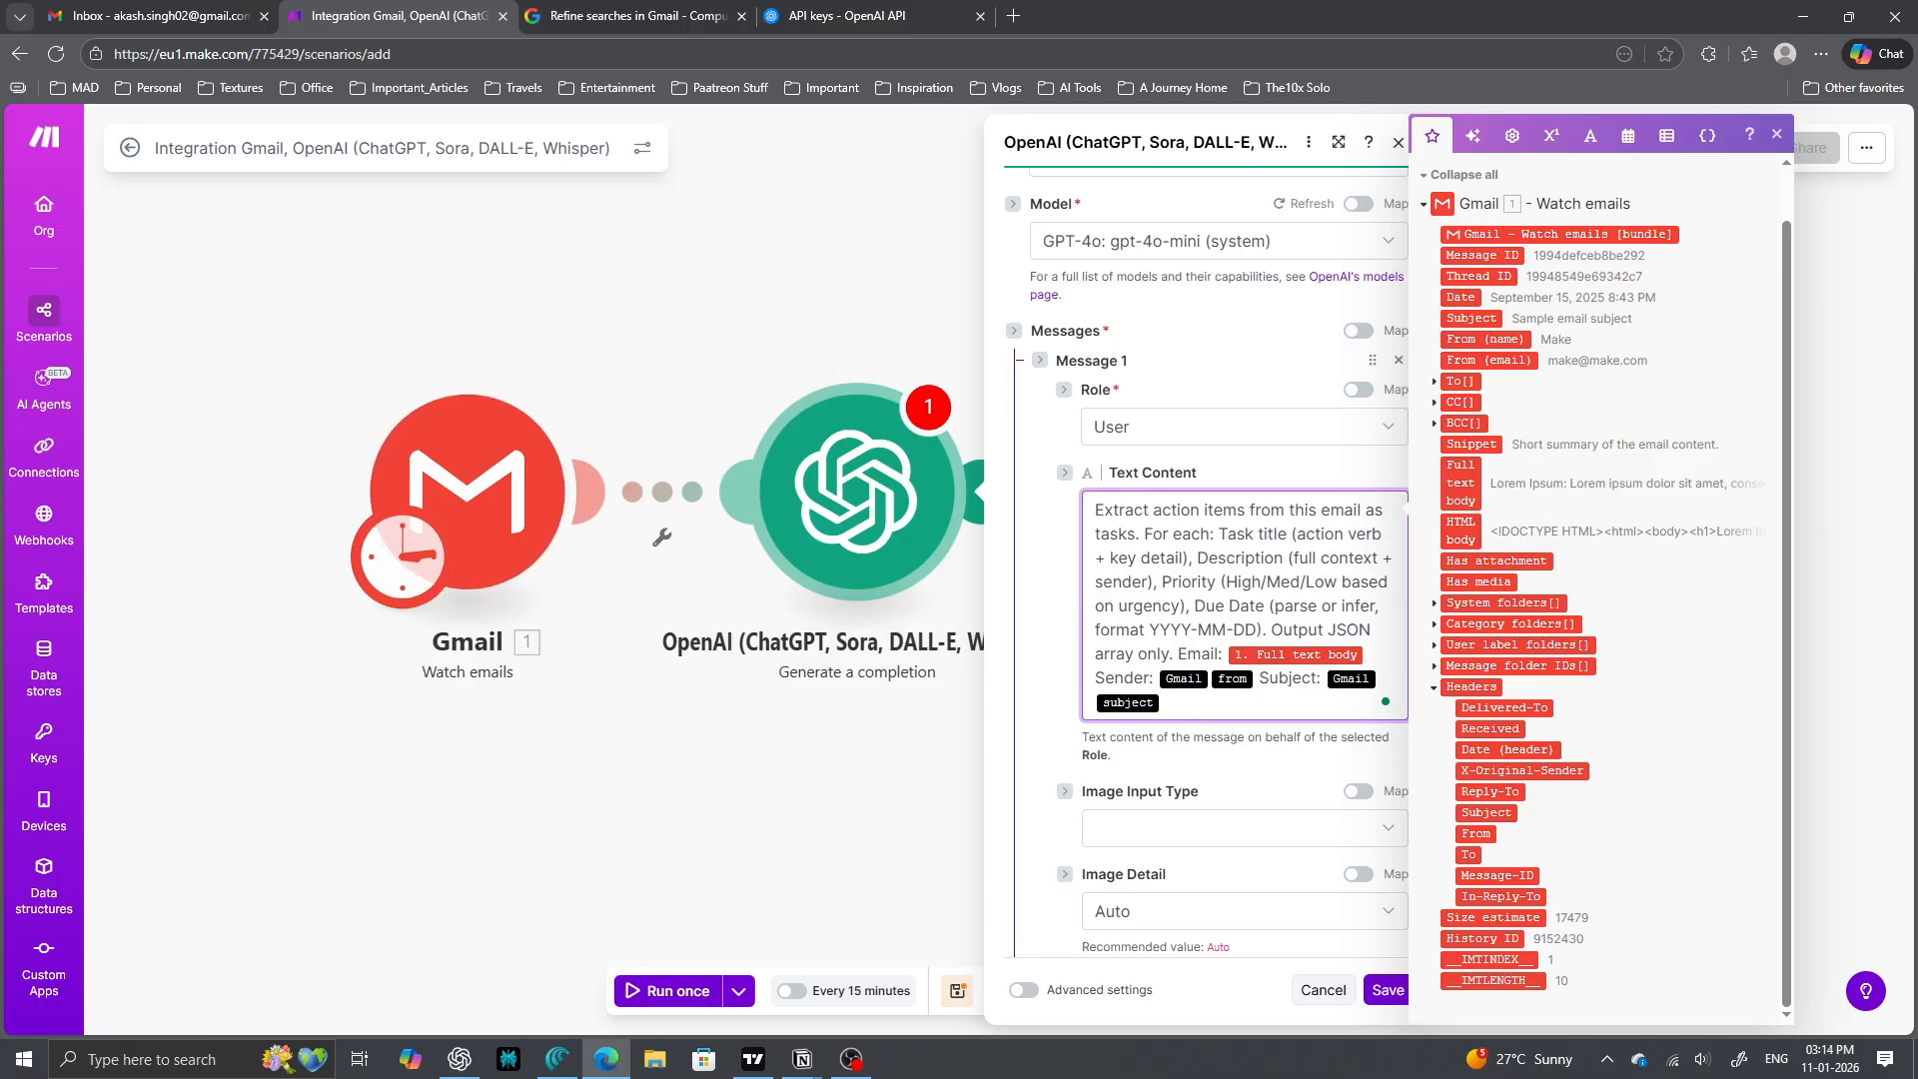
key("BackSpace")
key("BackSpace")
key("BackSpace")
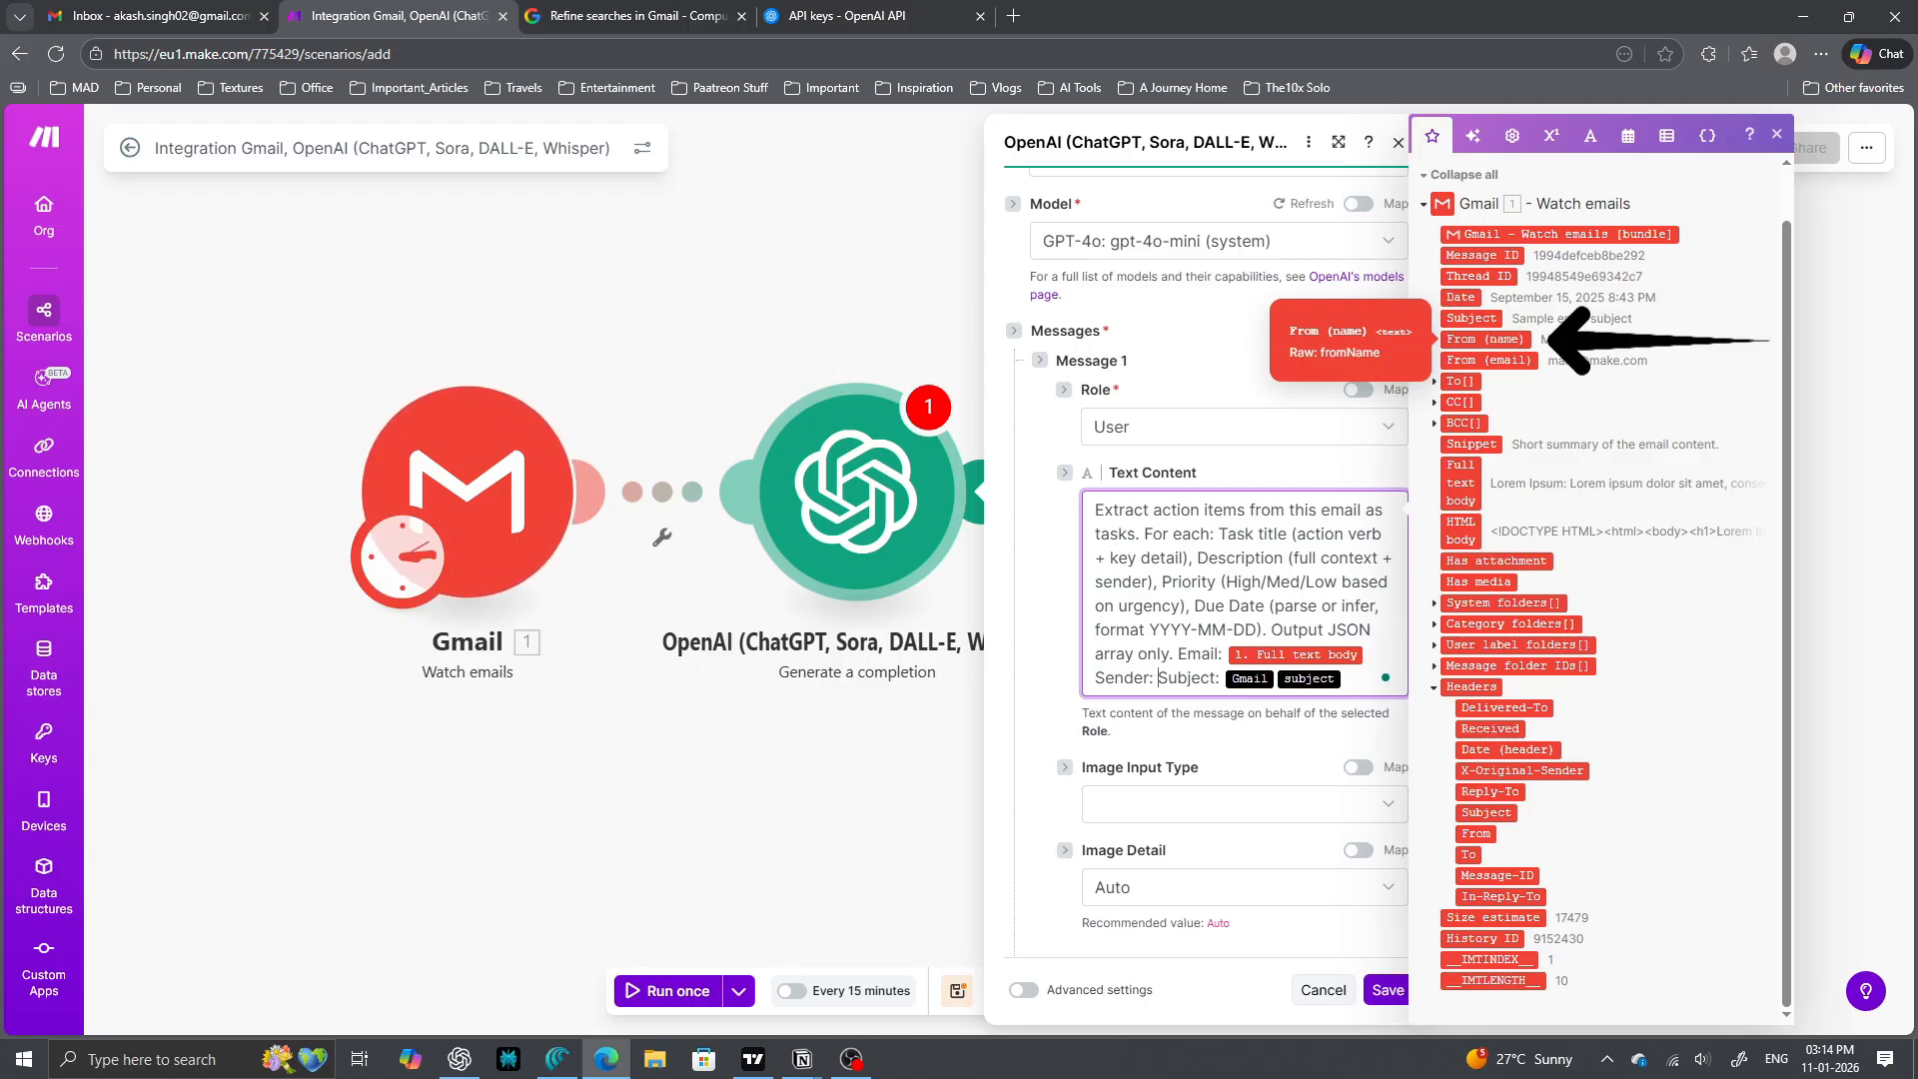
left_click(1485, 340)
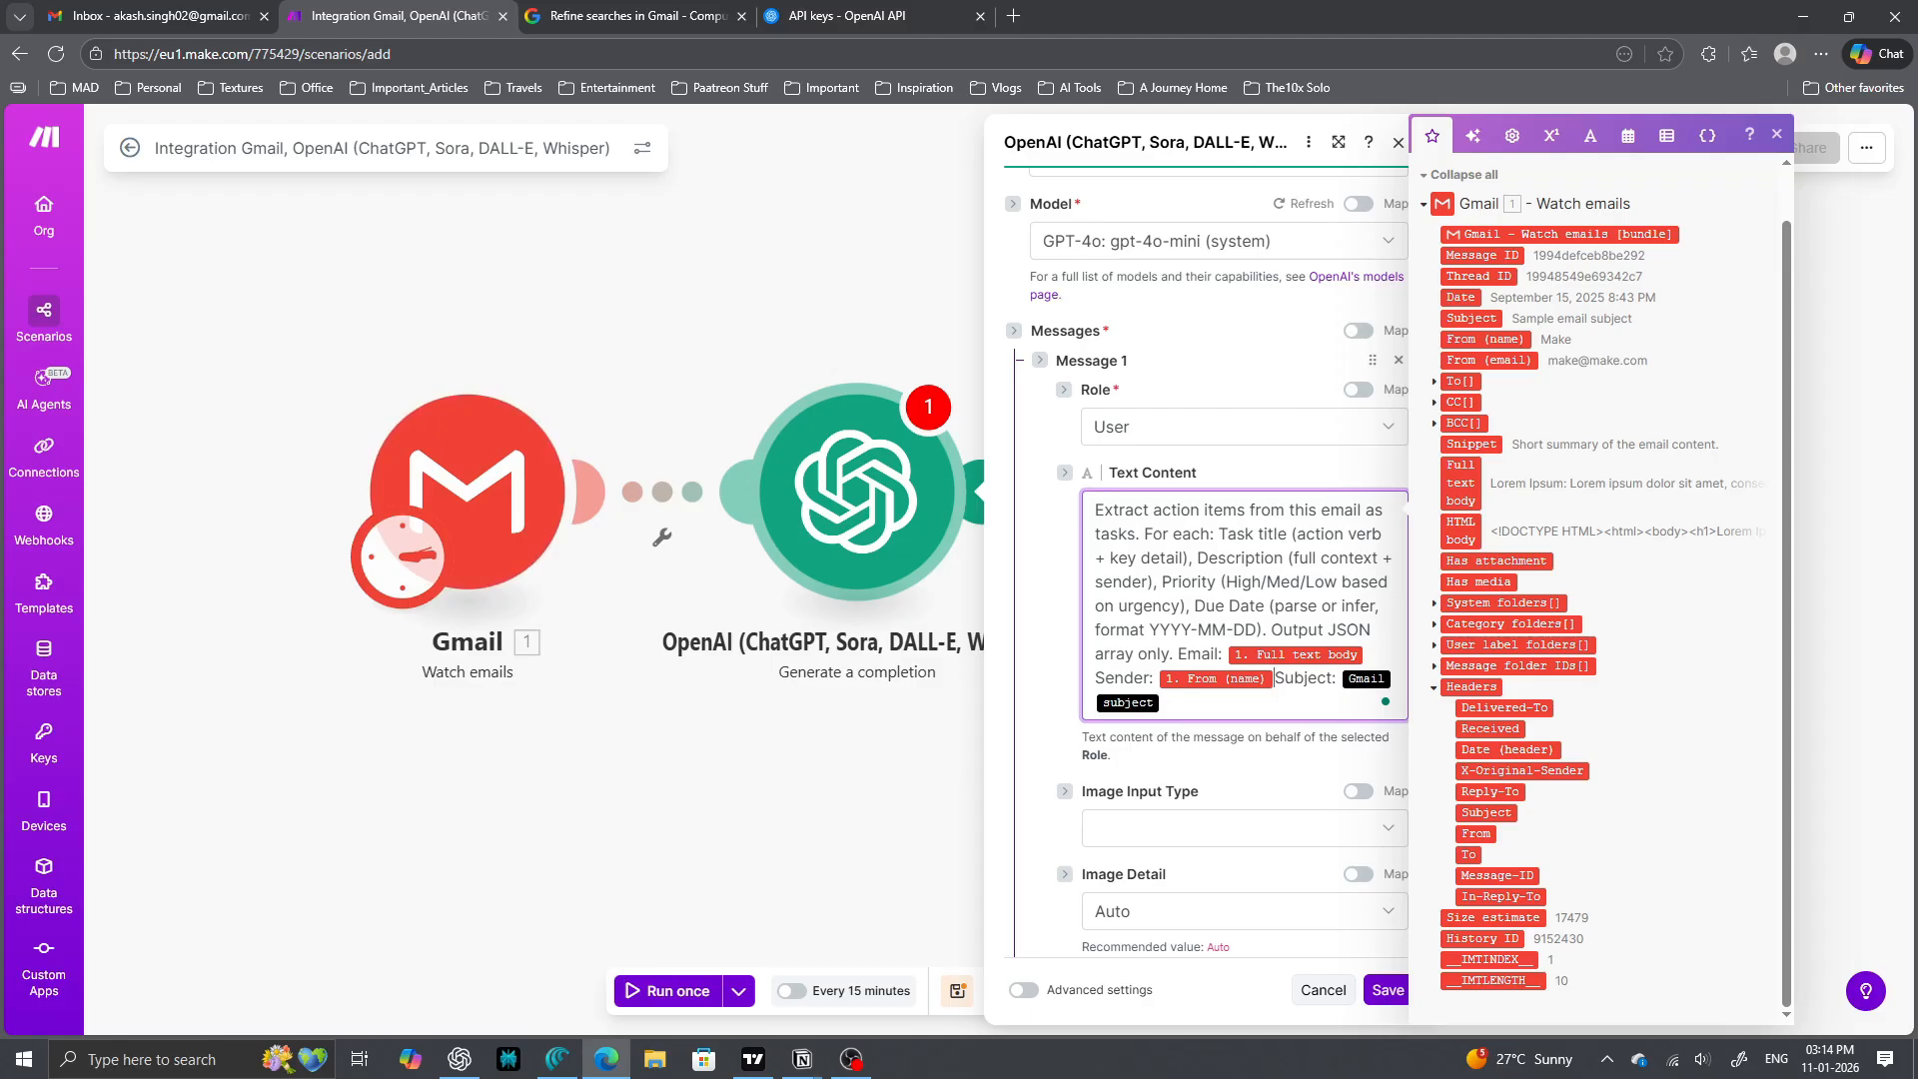
key("BackSpace")
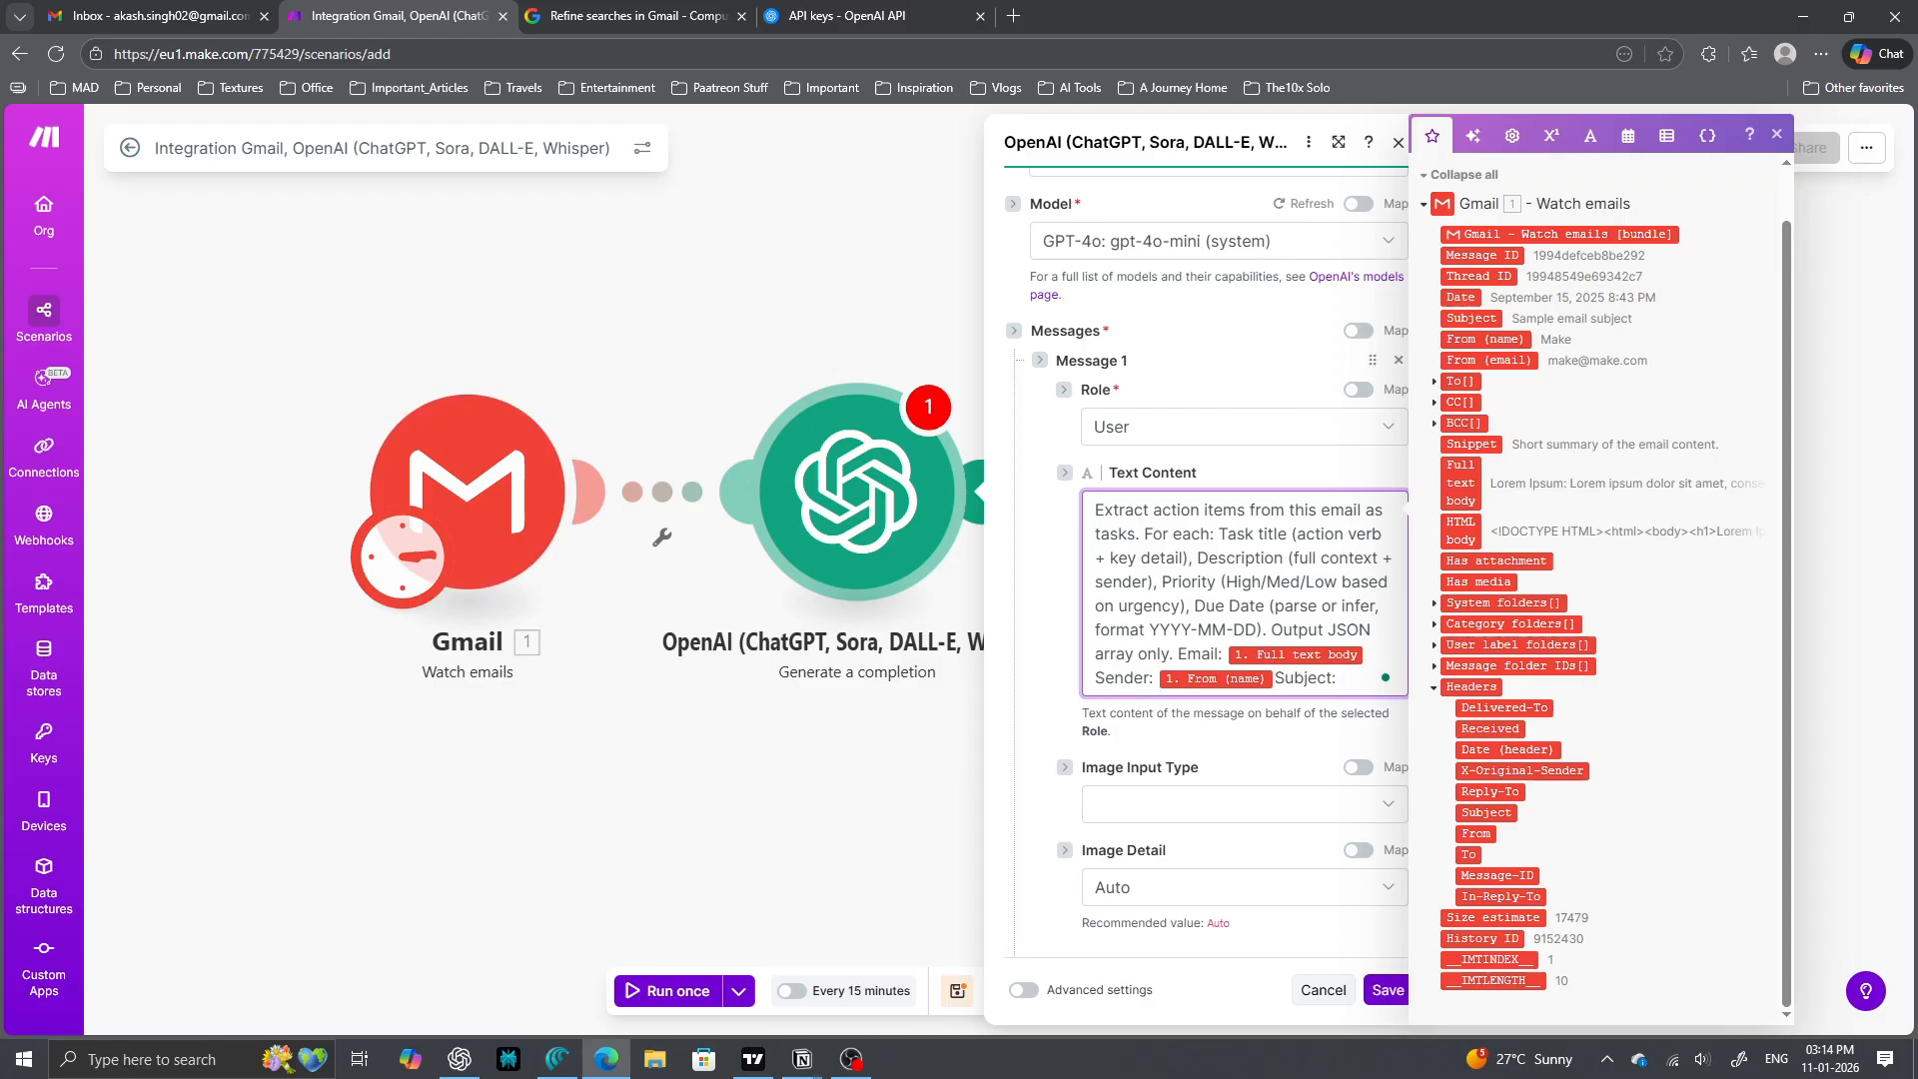
left_click(1472, 318)
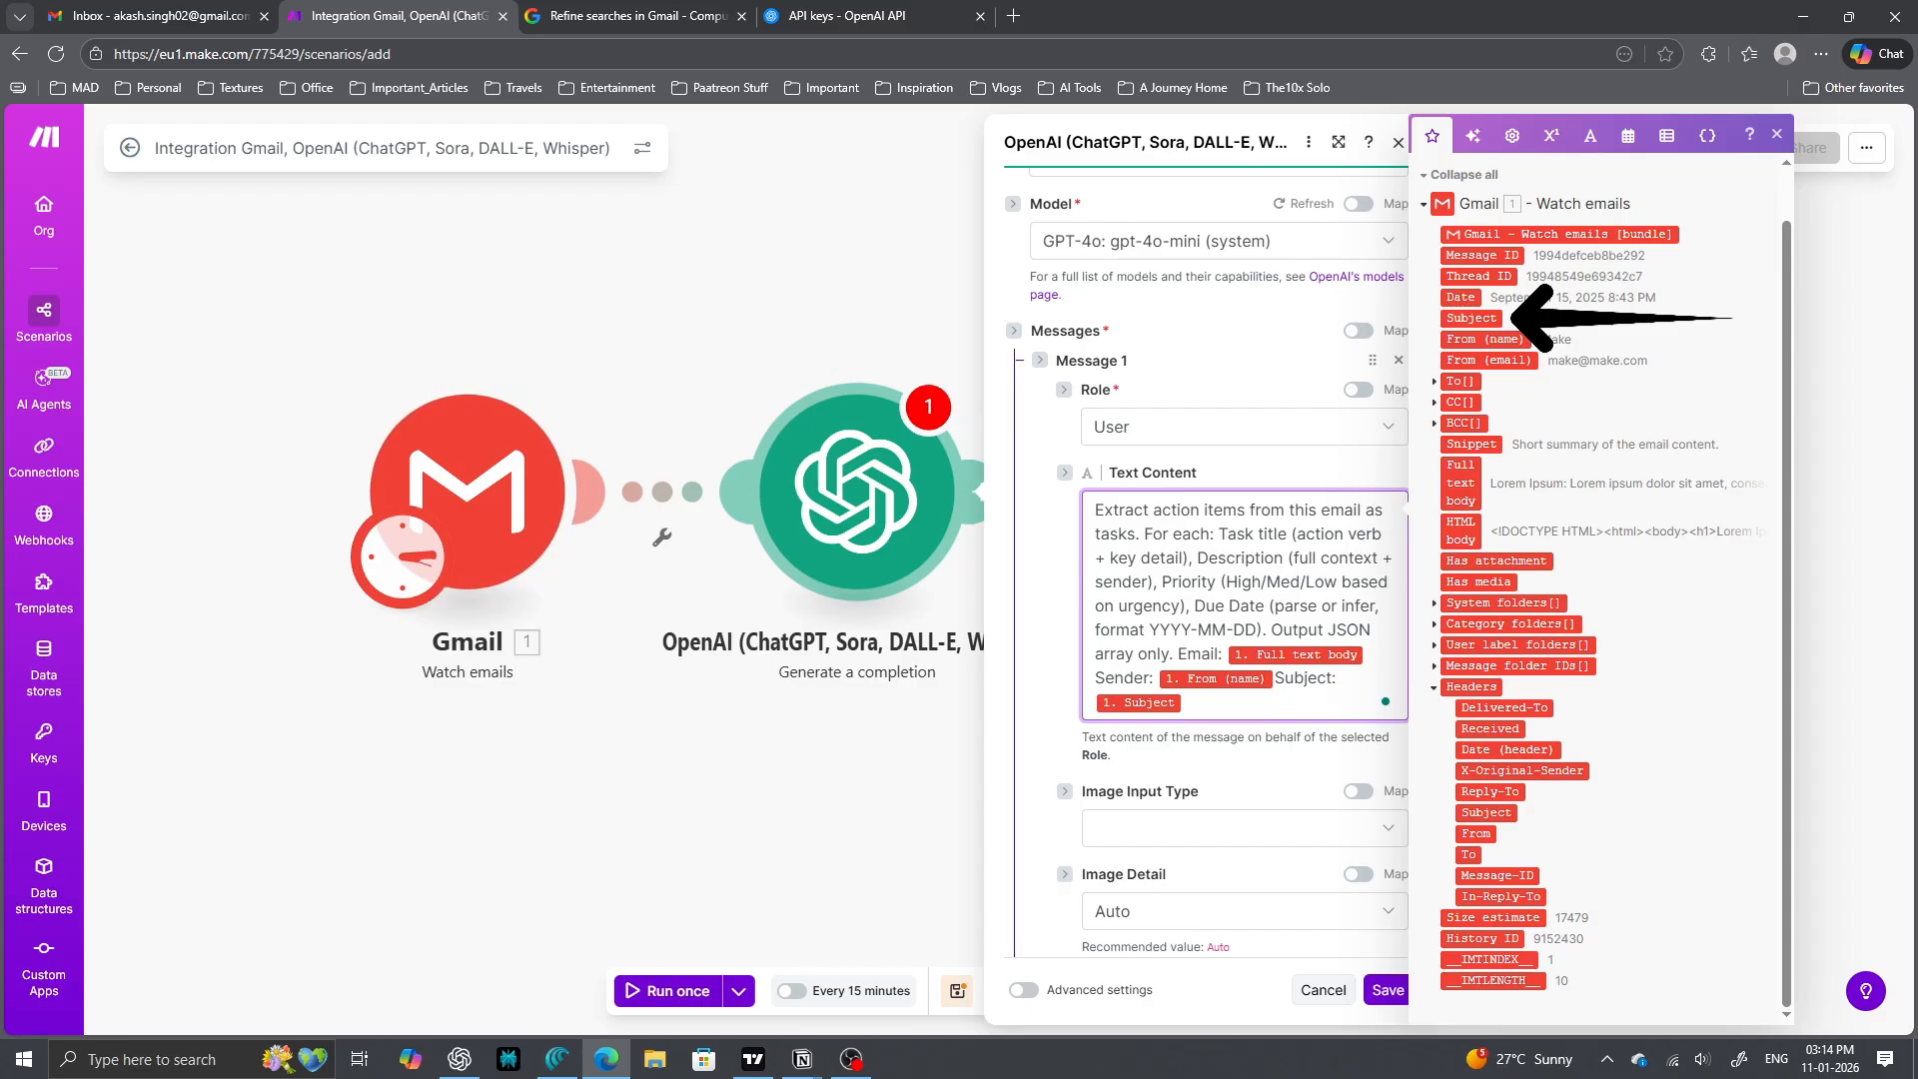
left_click(1778, 134)
scroll(1244, 600, "down", 2)
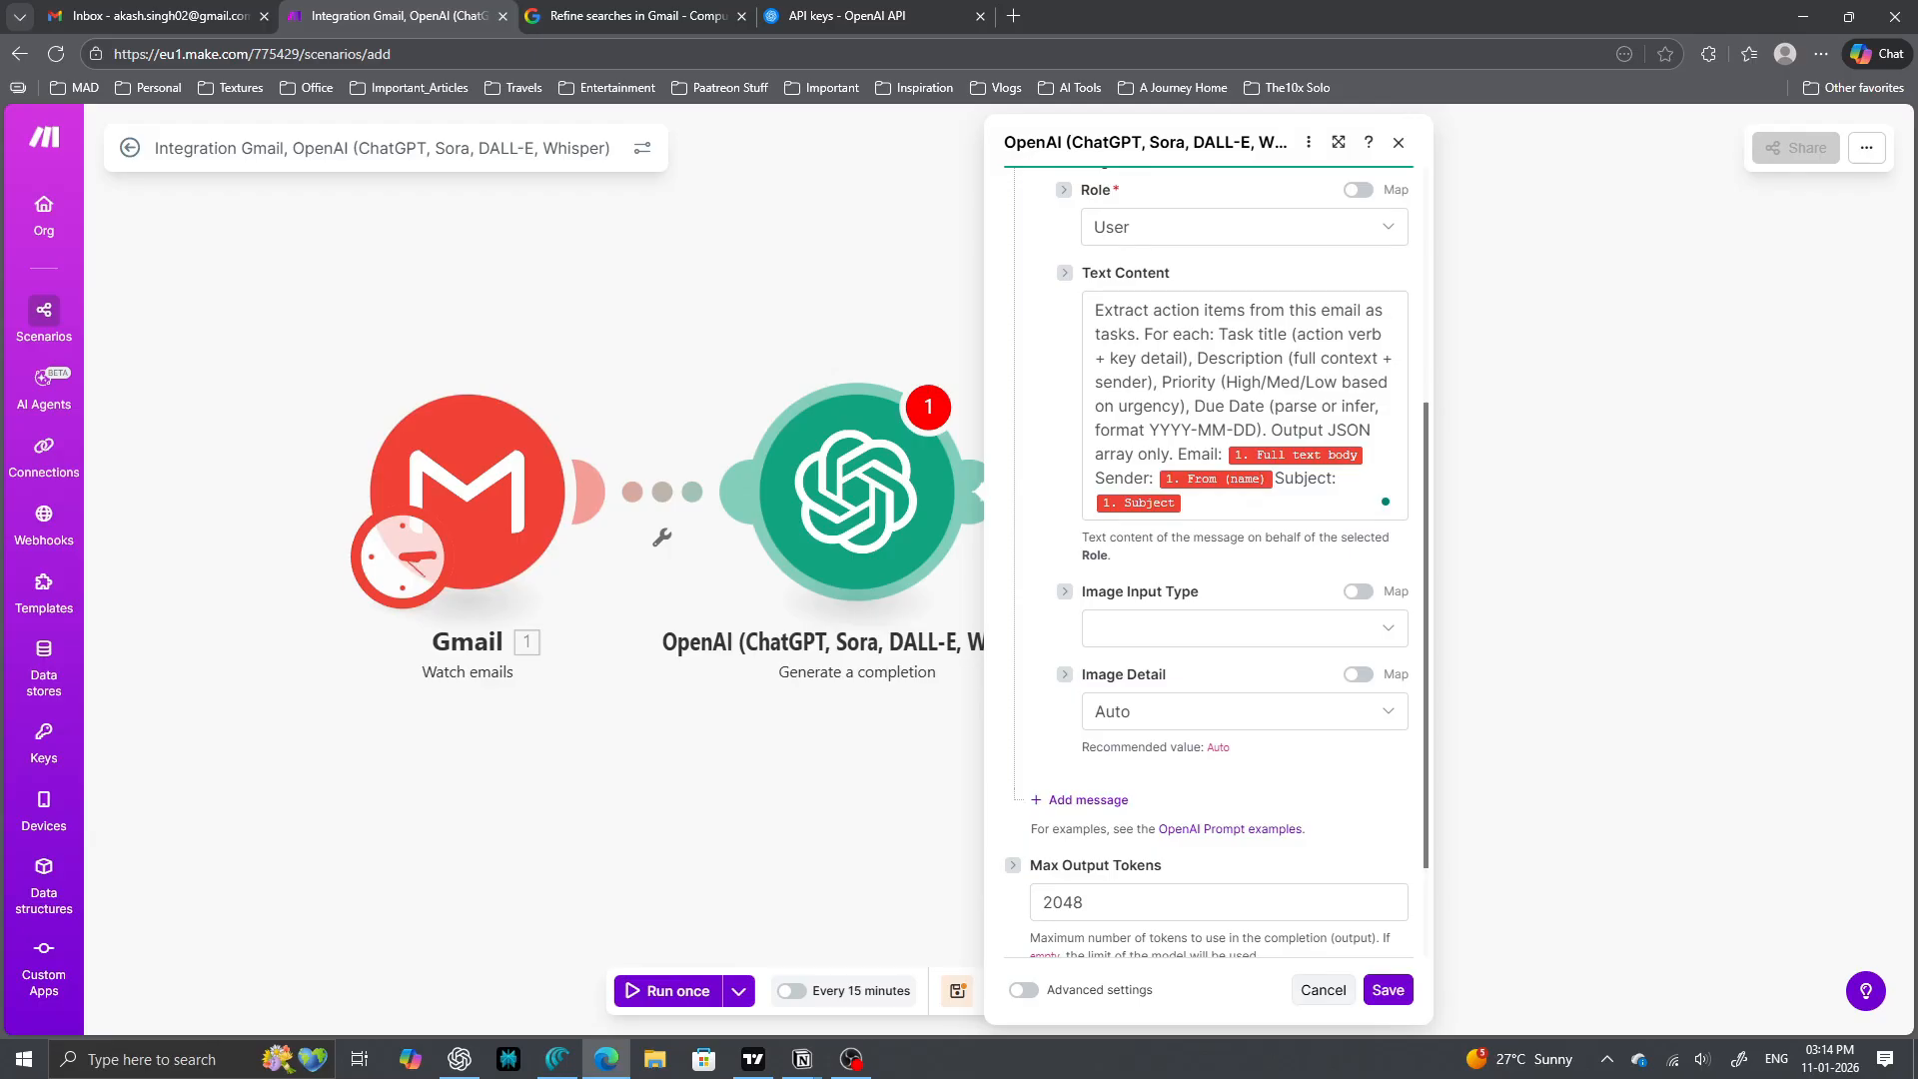
scroll(1244, 600, "down", 2)
- Save the OpenAI module and add JSON's Parse JSON module after it via 'parse json'
left_click(1388, 990)
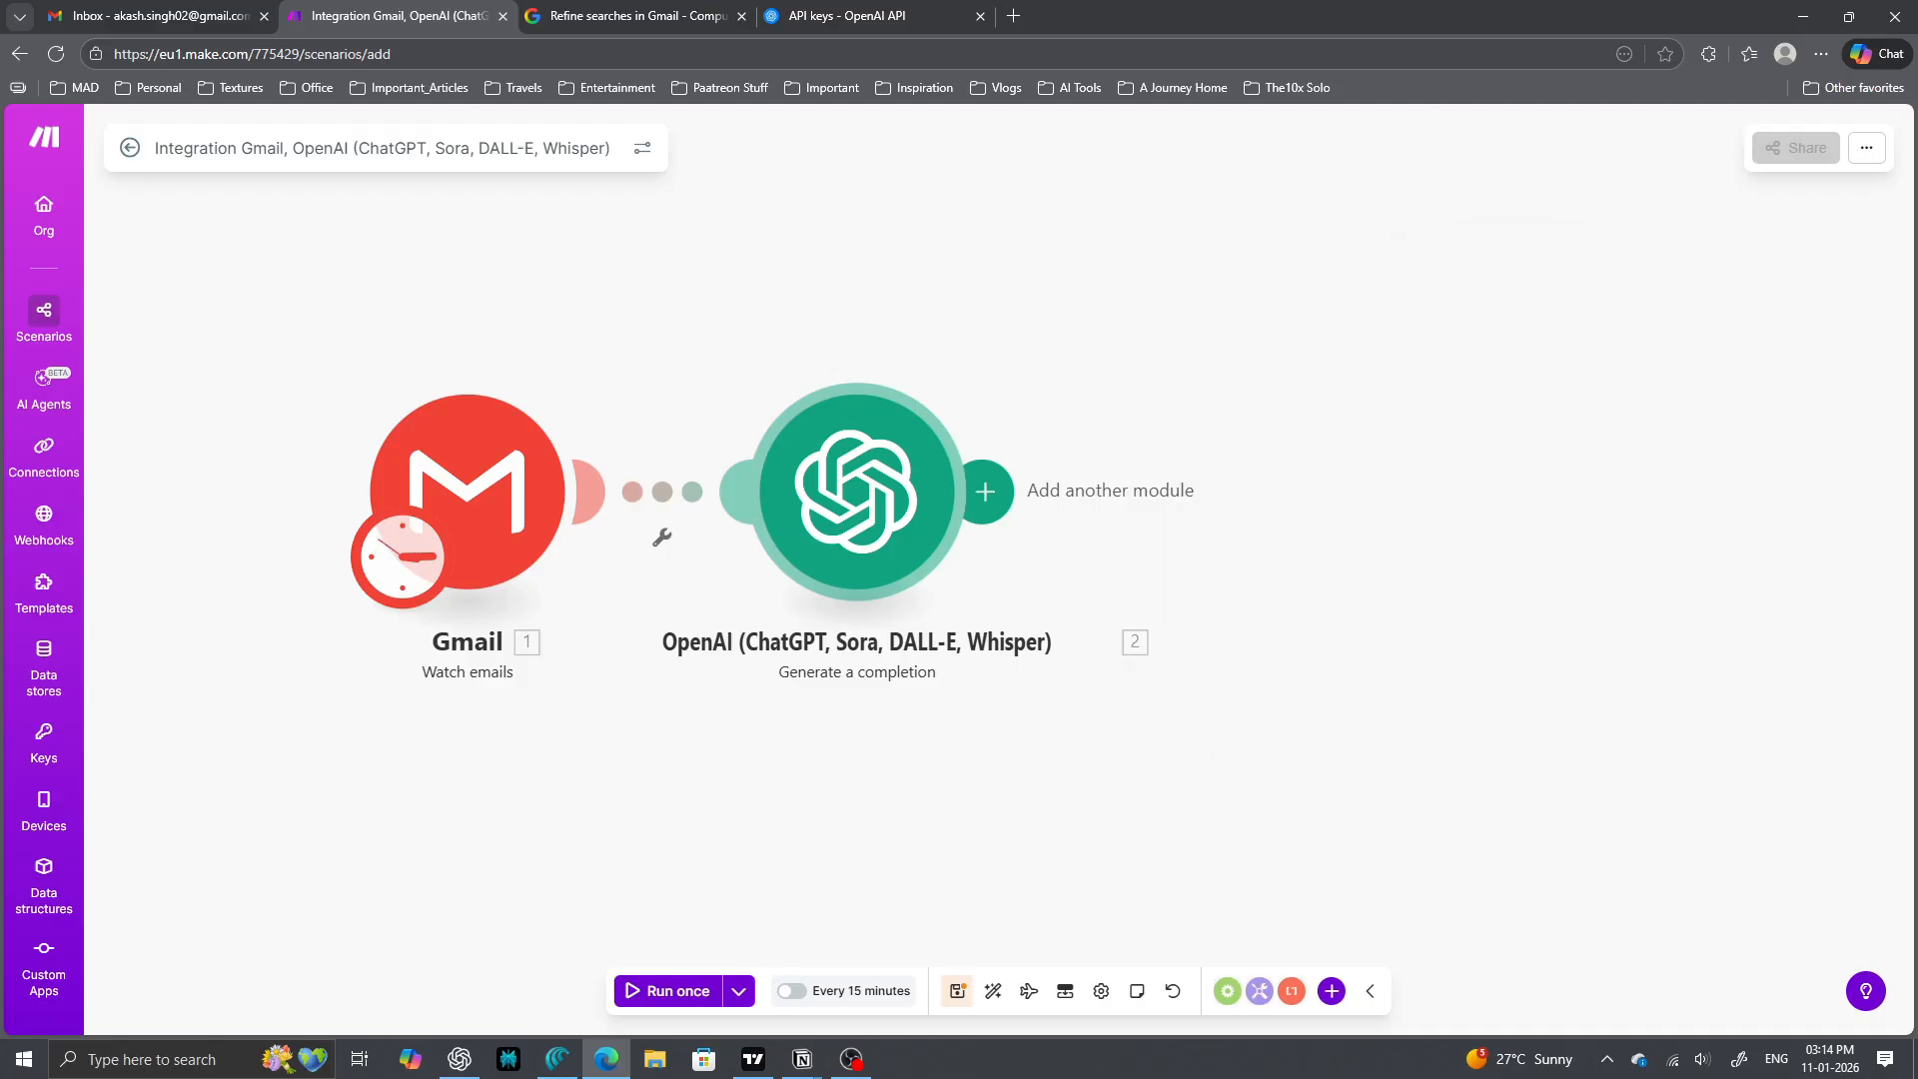
left_click(985, 491)
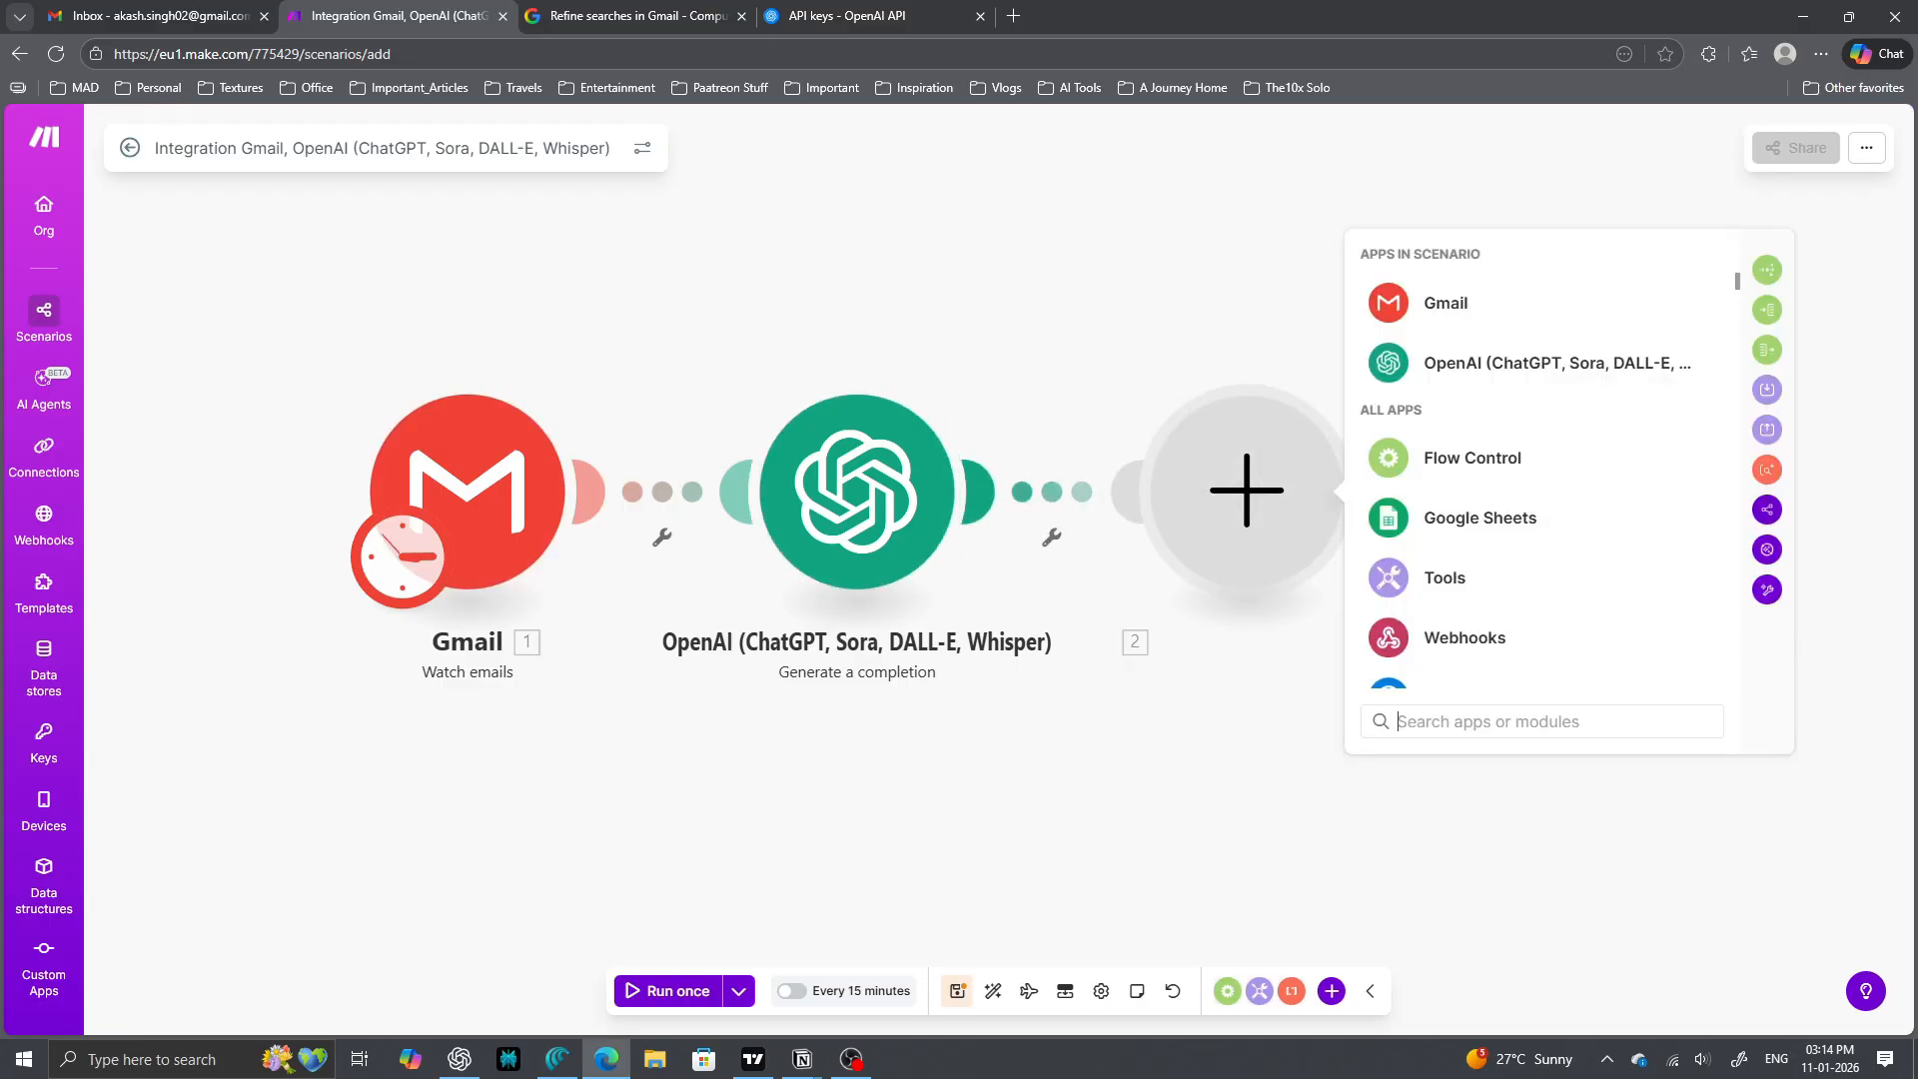
type("parse")
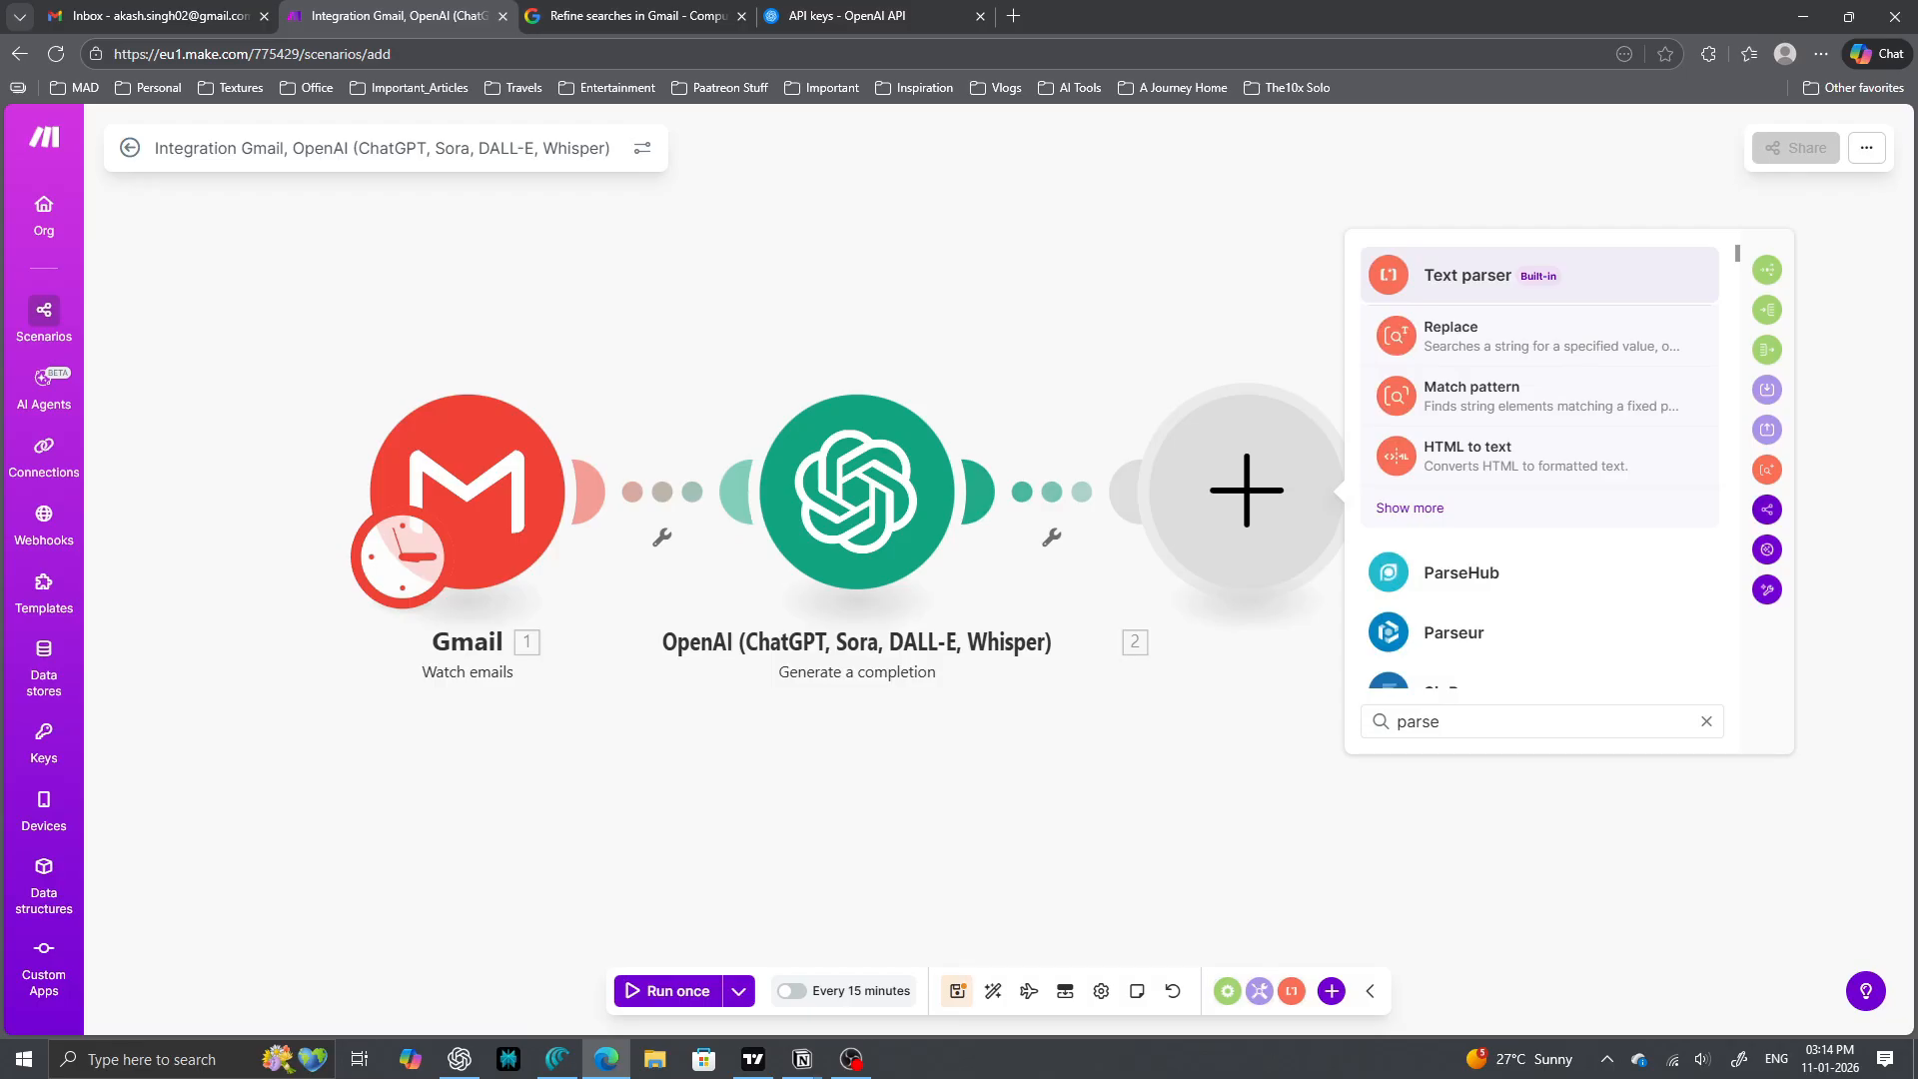
type(" json")
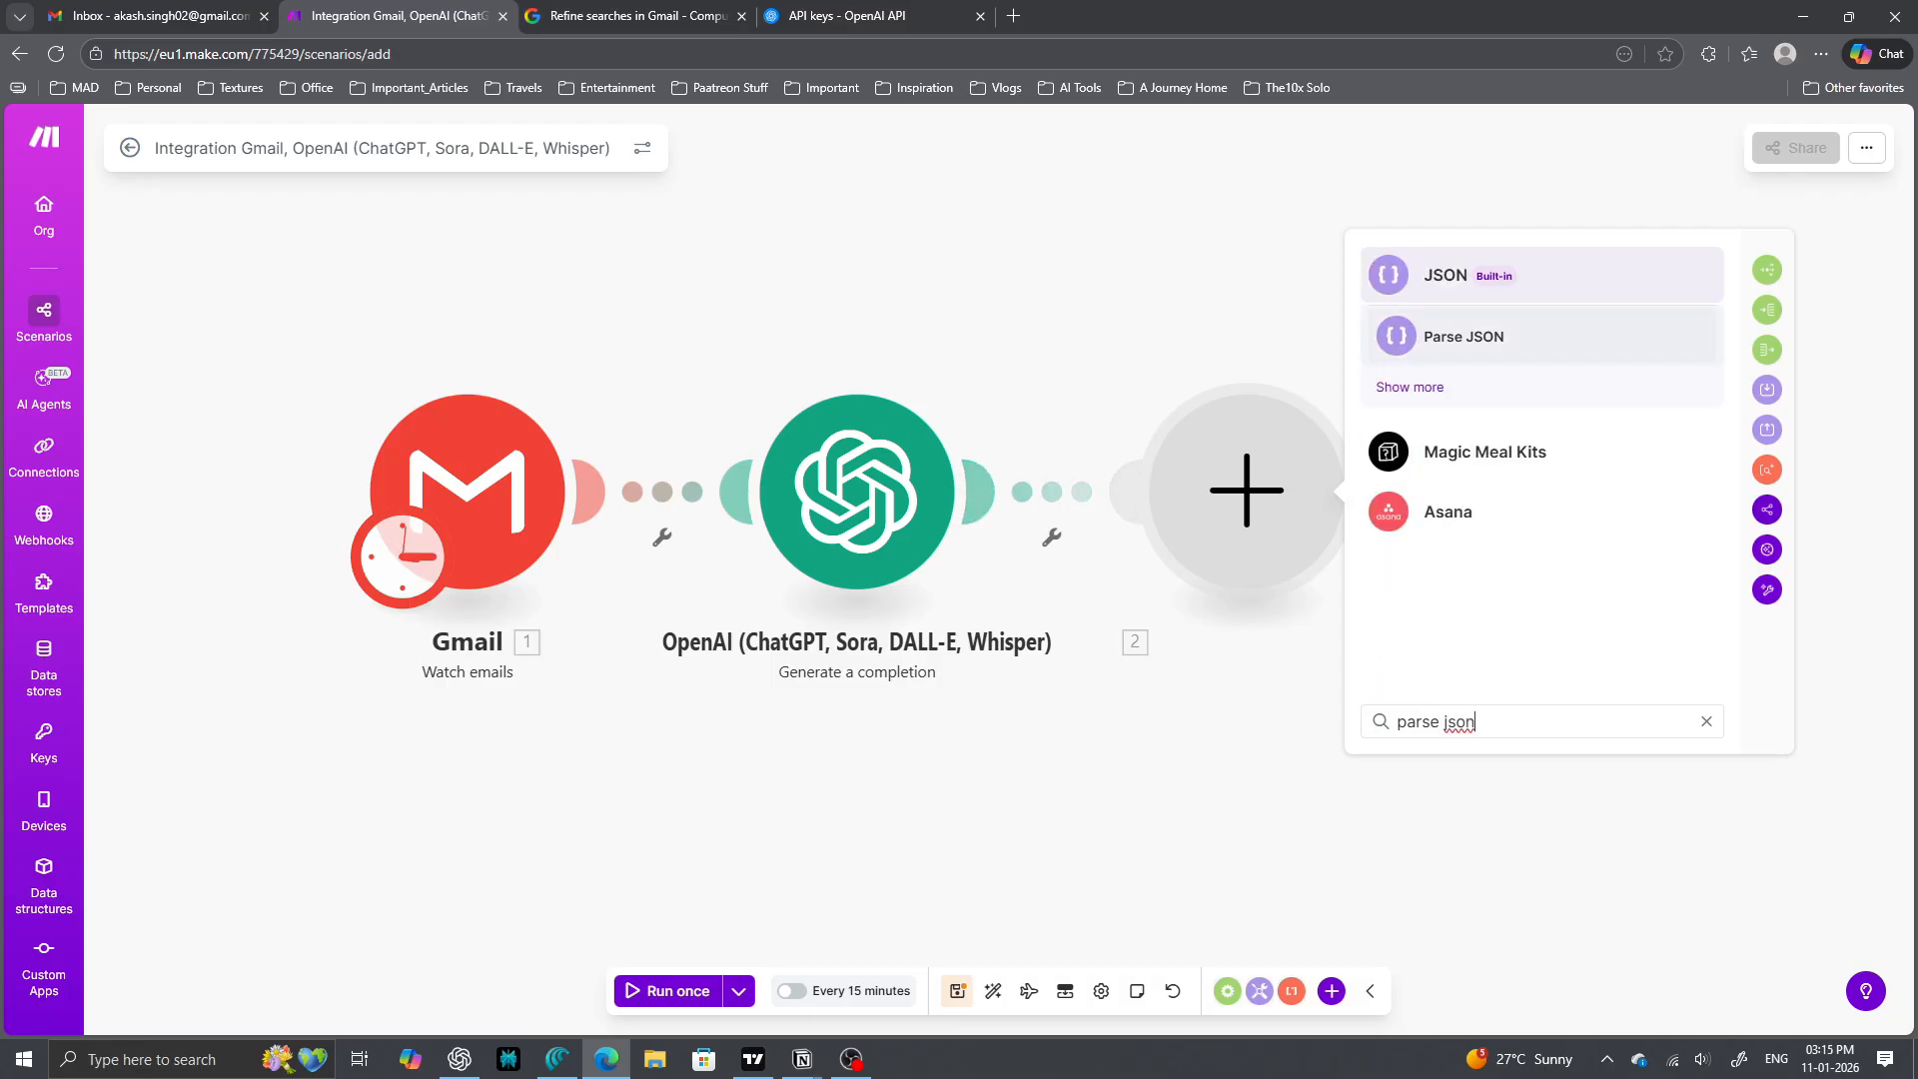
left_click(1464, 337)
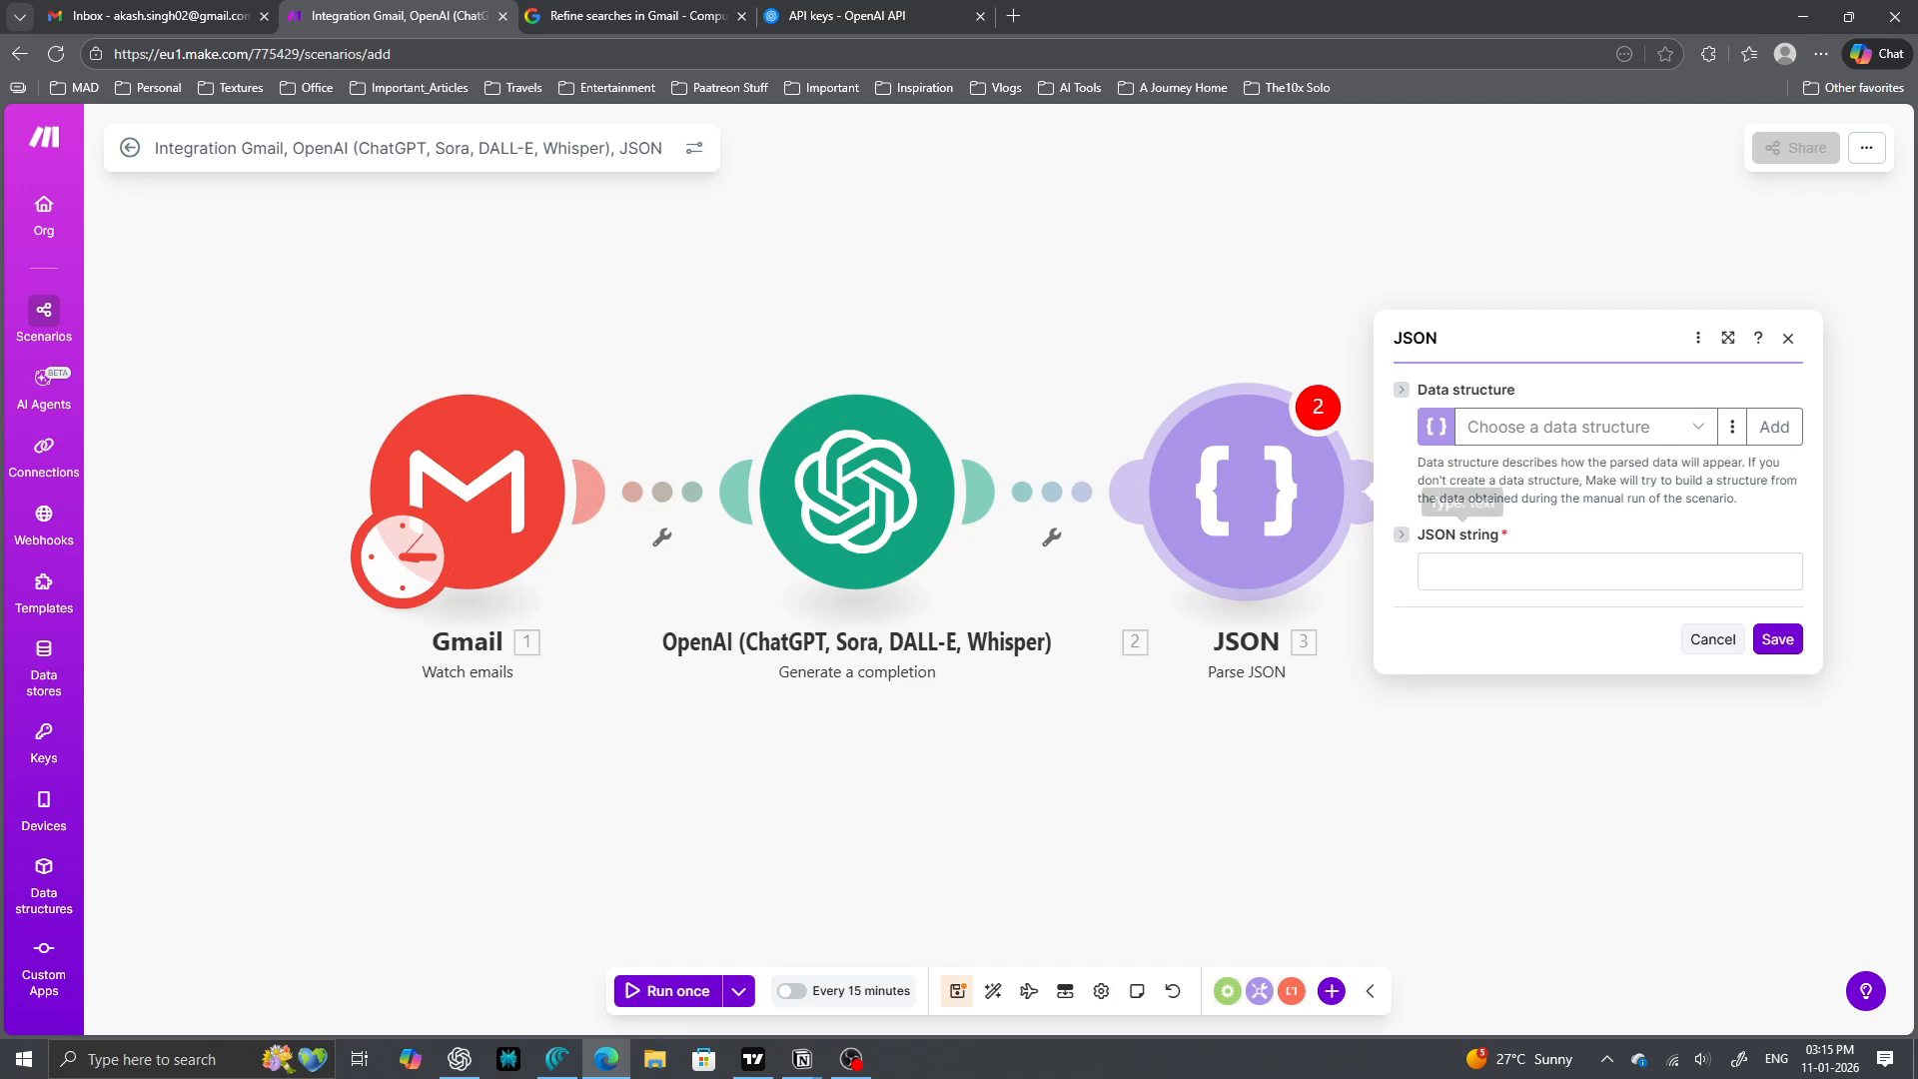
- In Gmail, start a new email to the test recipient with subject 'Review the thumbnail'
left_click(150, 15)
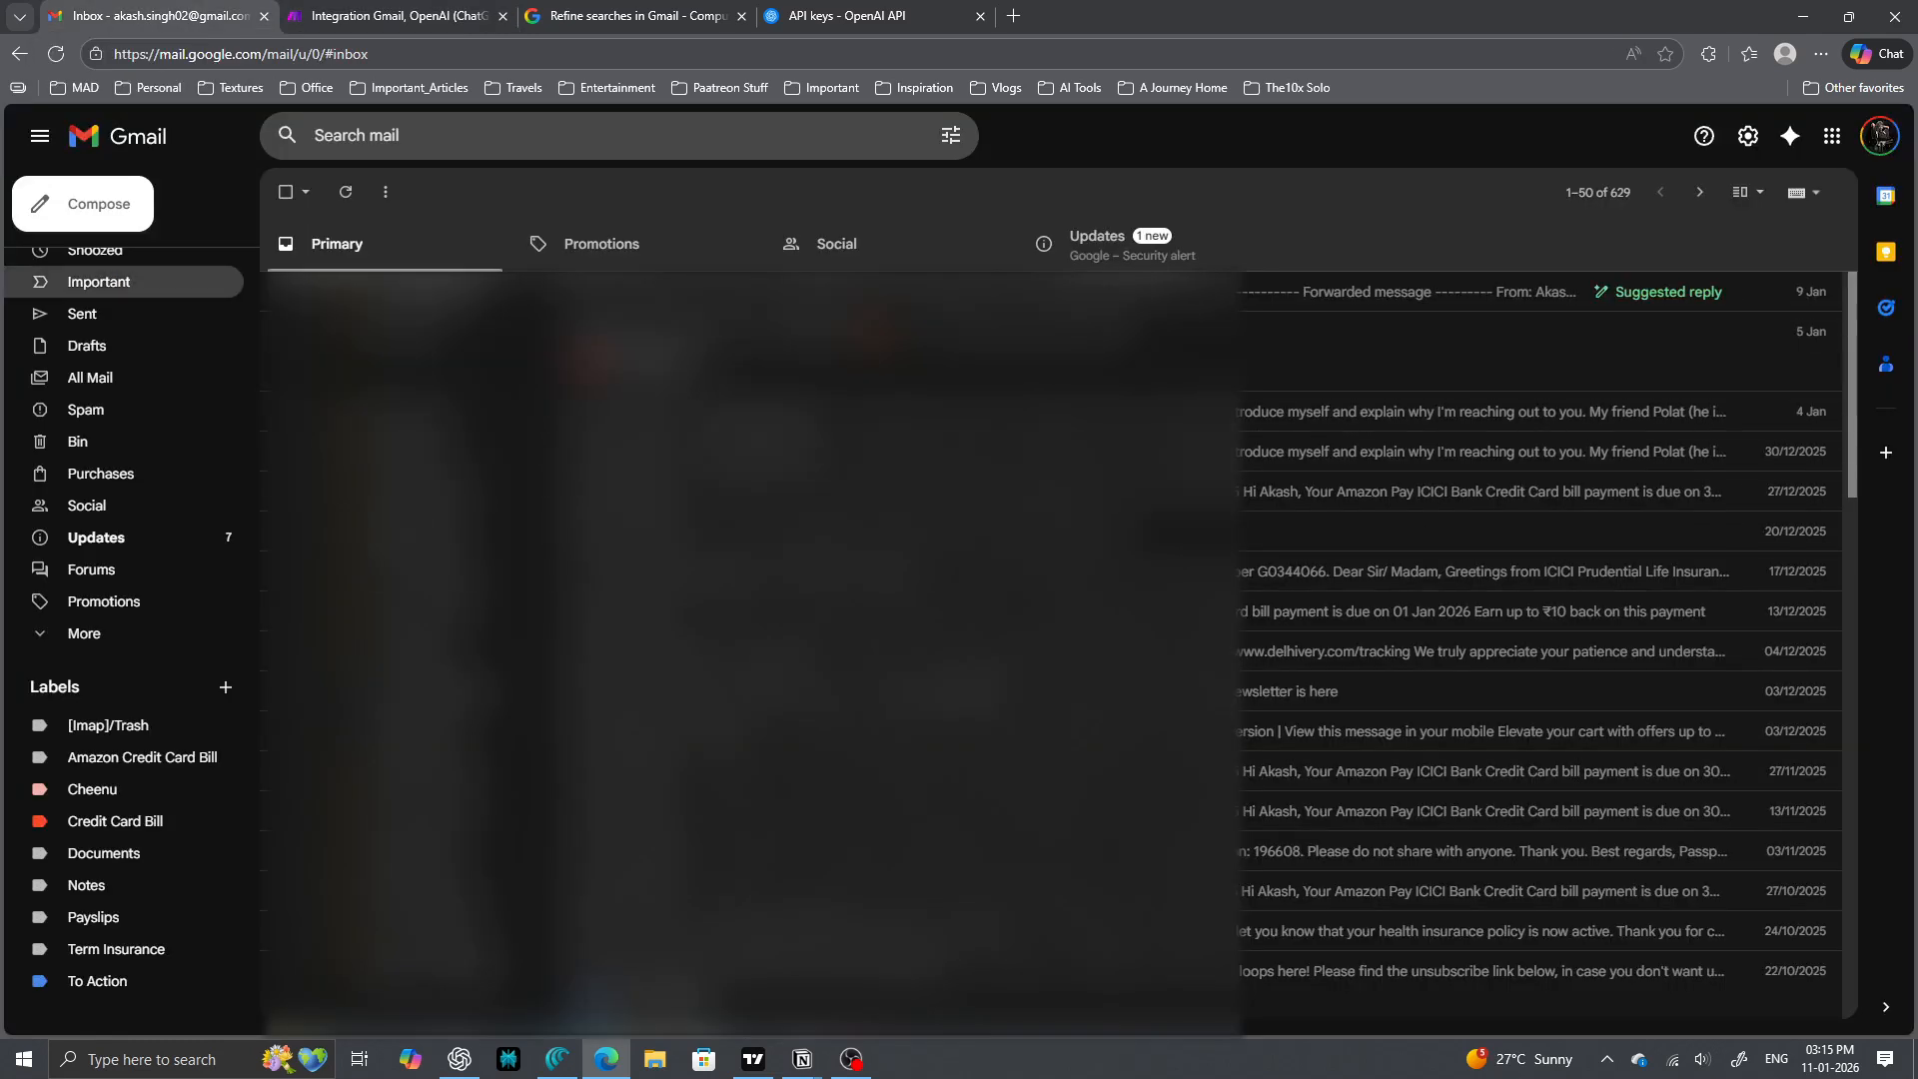
left_click(83, 204)
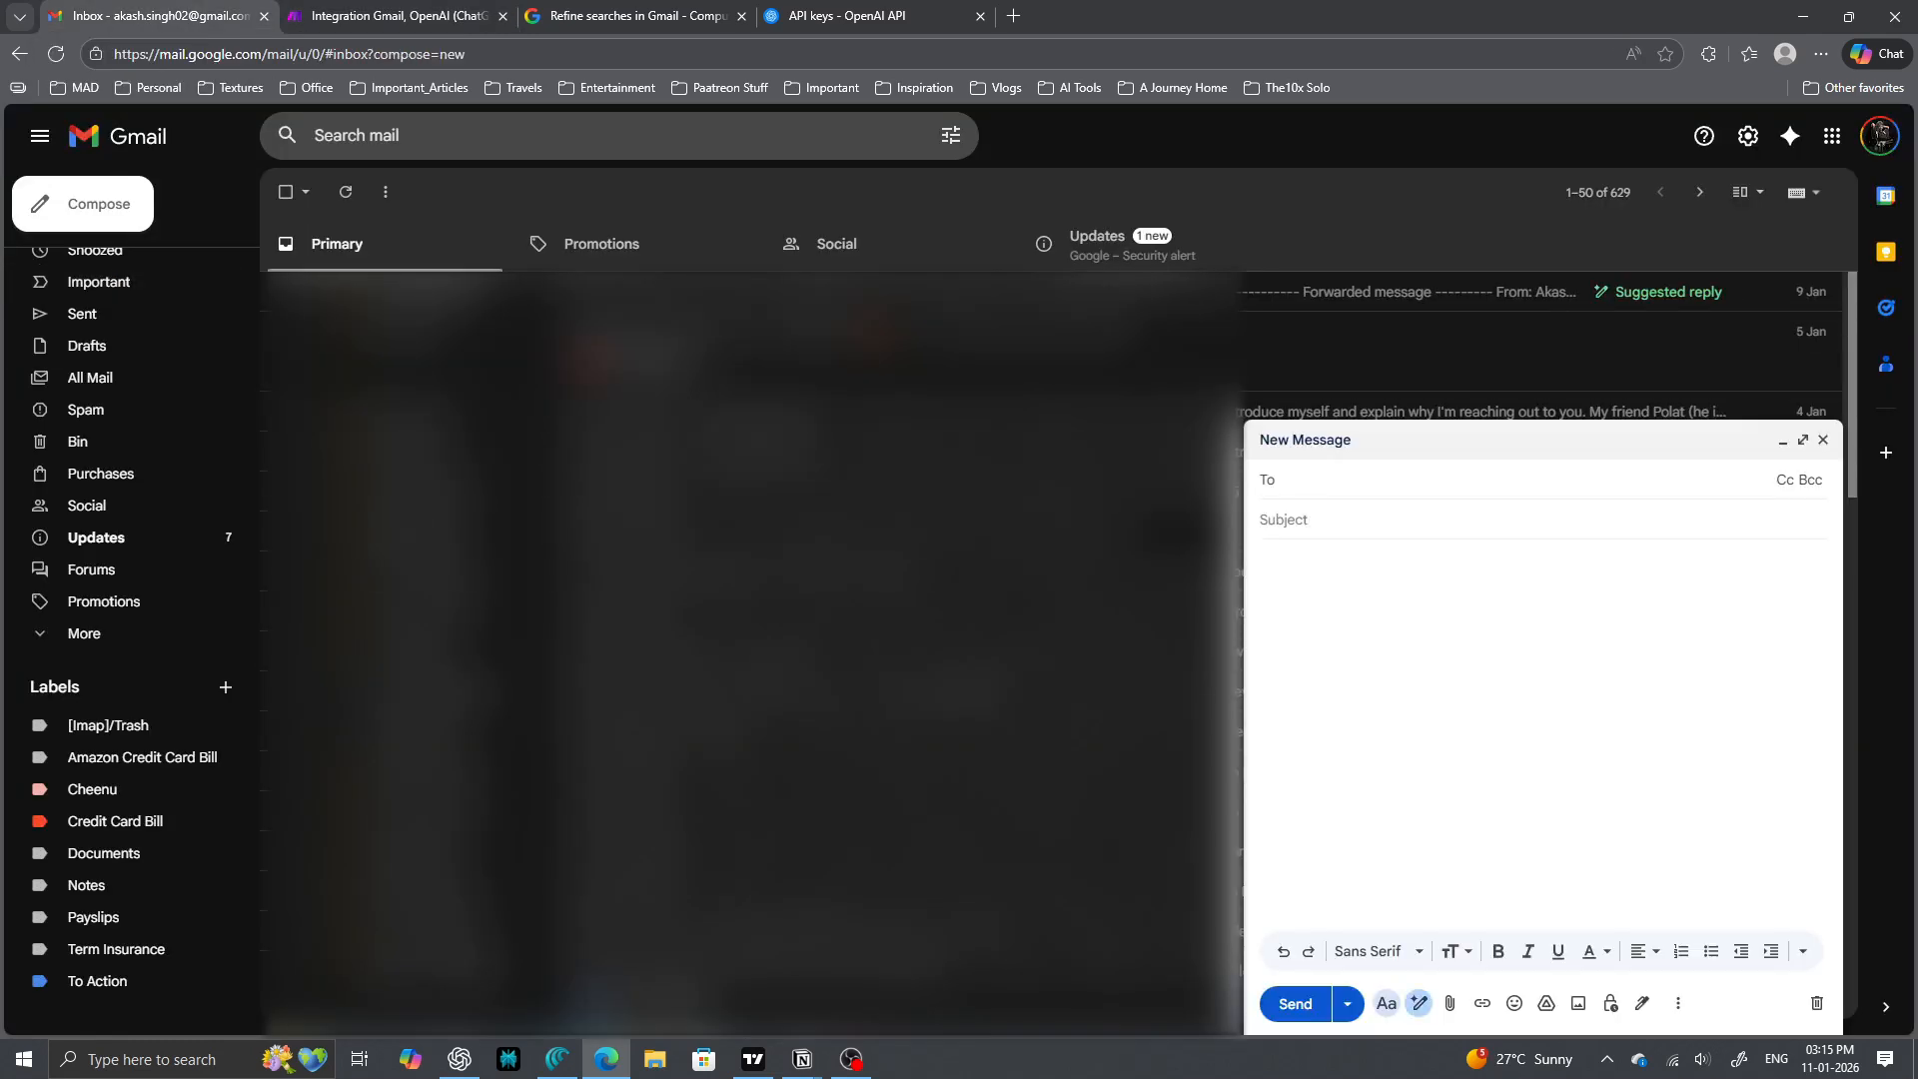
type("akash")
key("Tab")
type("Review the thumbnail")
key("Tab")
- Write 'Hi man! Let's review the thumbnail design by the end of tomorrow.', sign off, and send
type("Hi man!")
key("Return")
type("Let;s review the thumbnail design by the end of tomorrow.")
mouse_move(1271, 580)
left_click(1280, 636)
key("Return")
key("Return")
type("Regards,")
key("Return")
type("Akash")
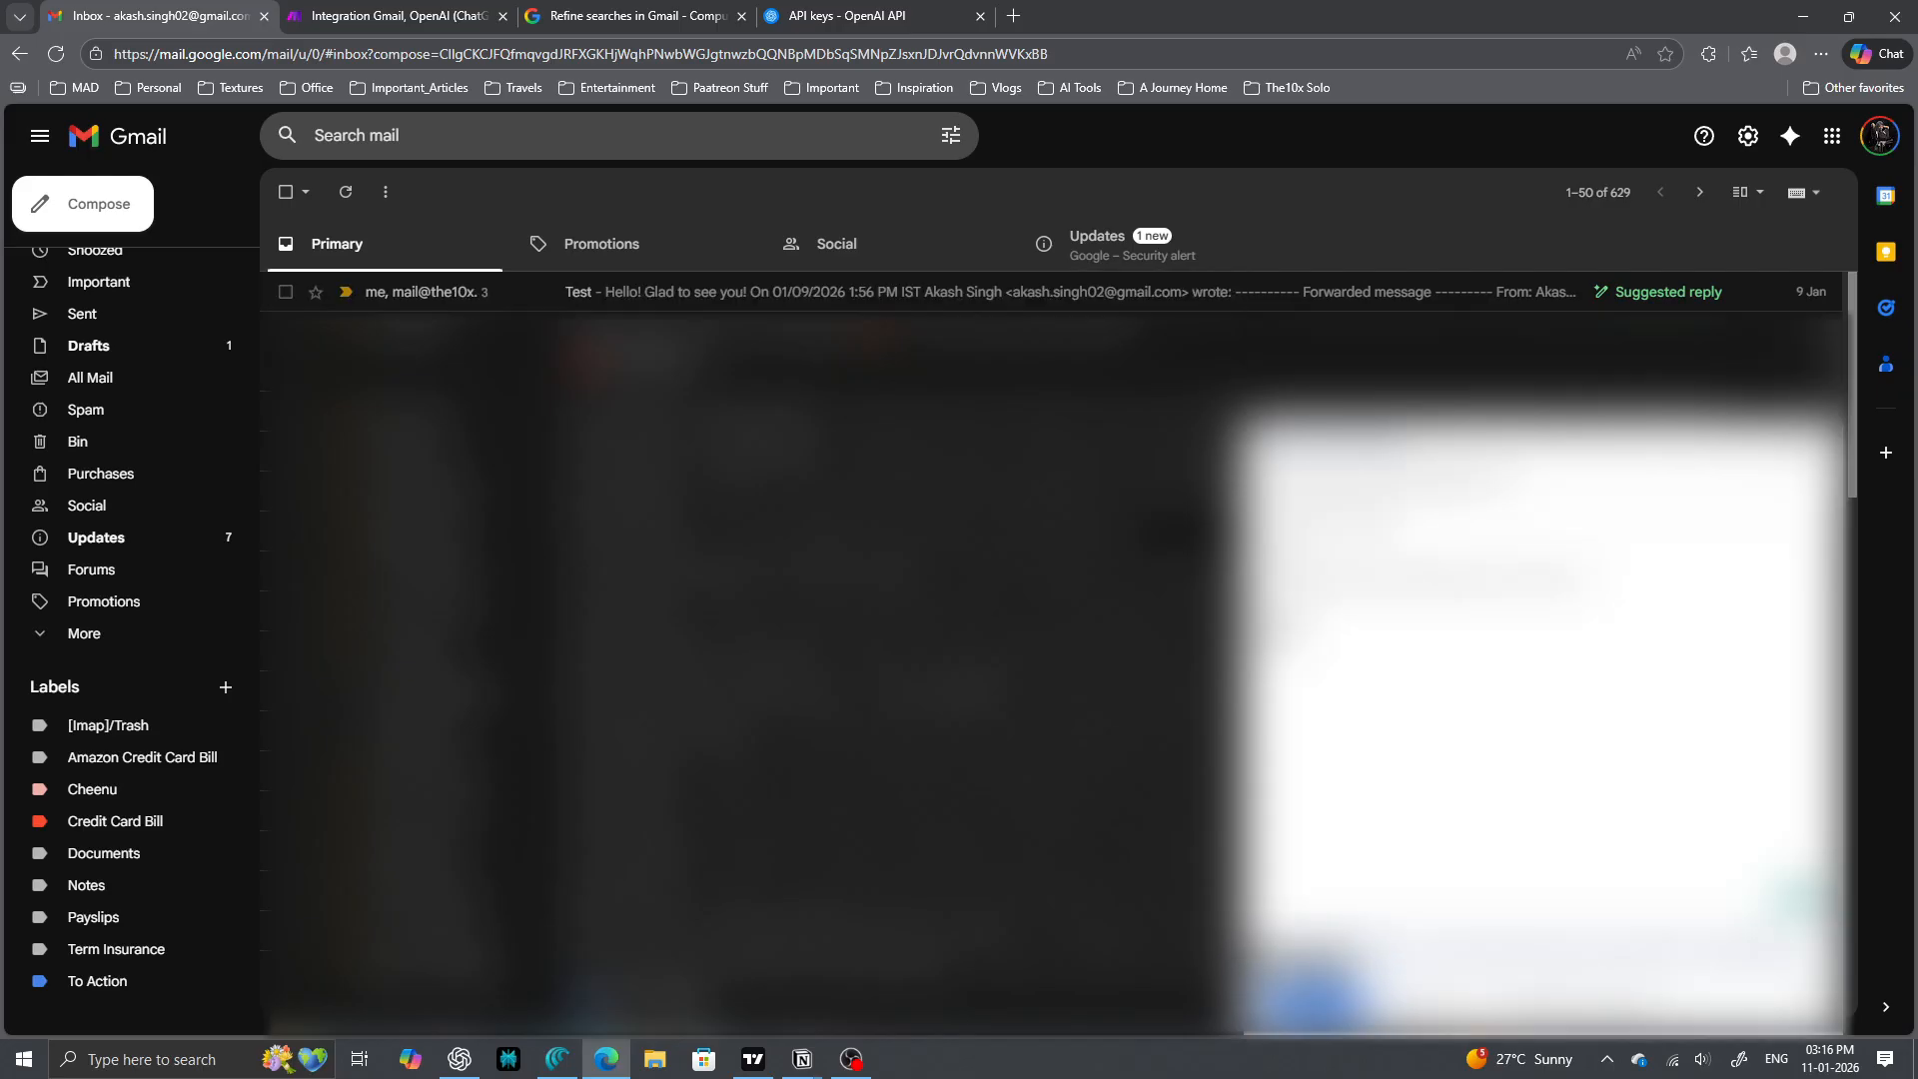
key("ctrl+Return")
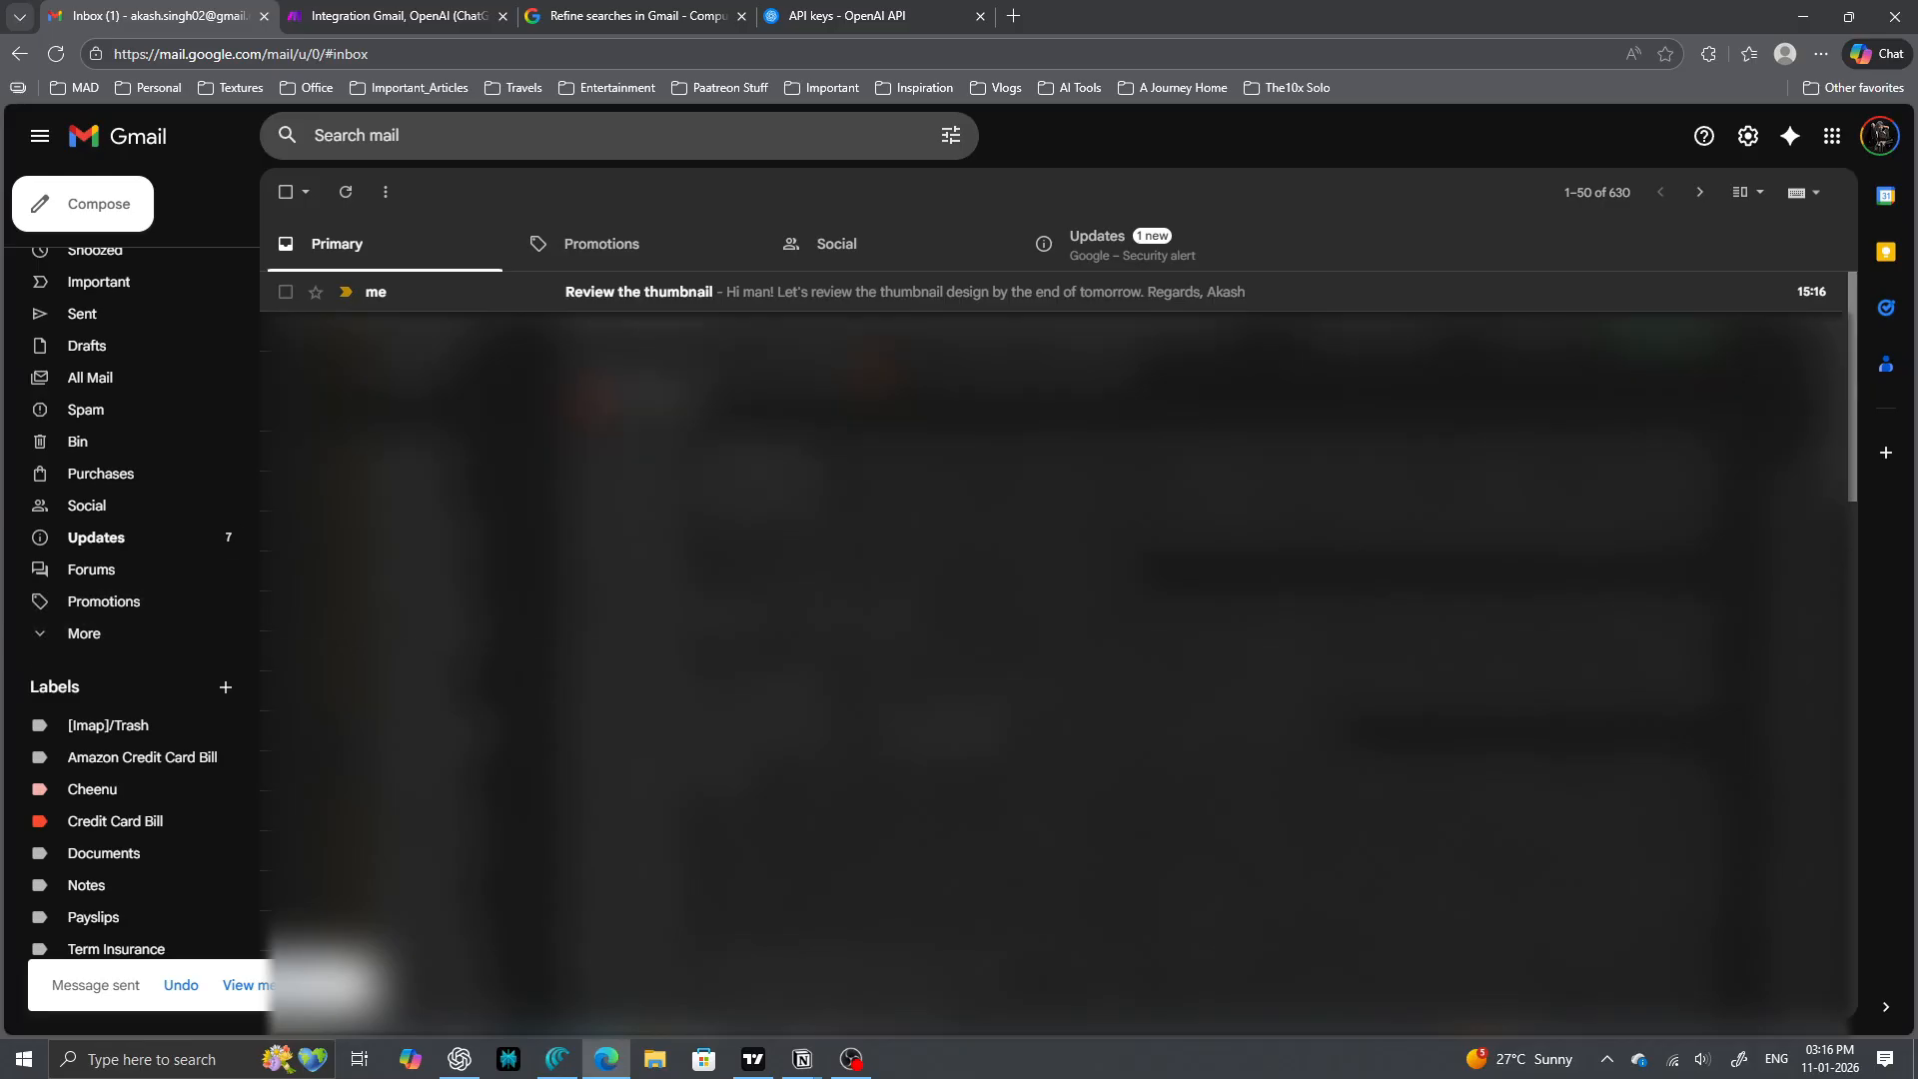
- File the sent email under the To Action label, view that label, and return to Make
left_click_drag(449, 291, 82, 978)
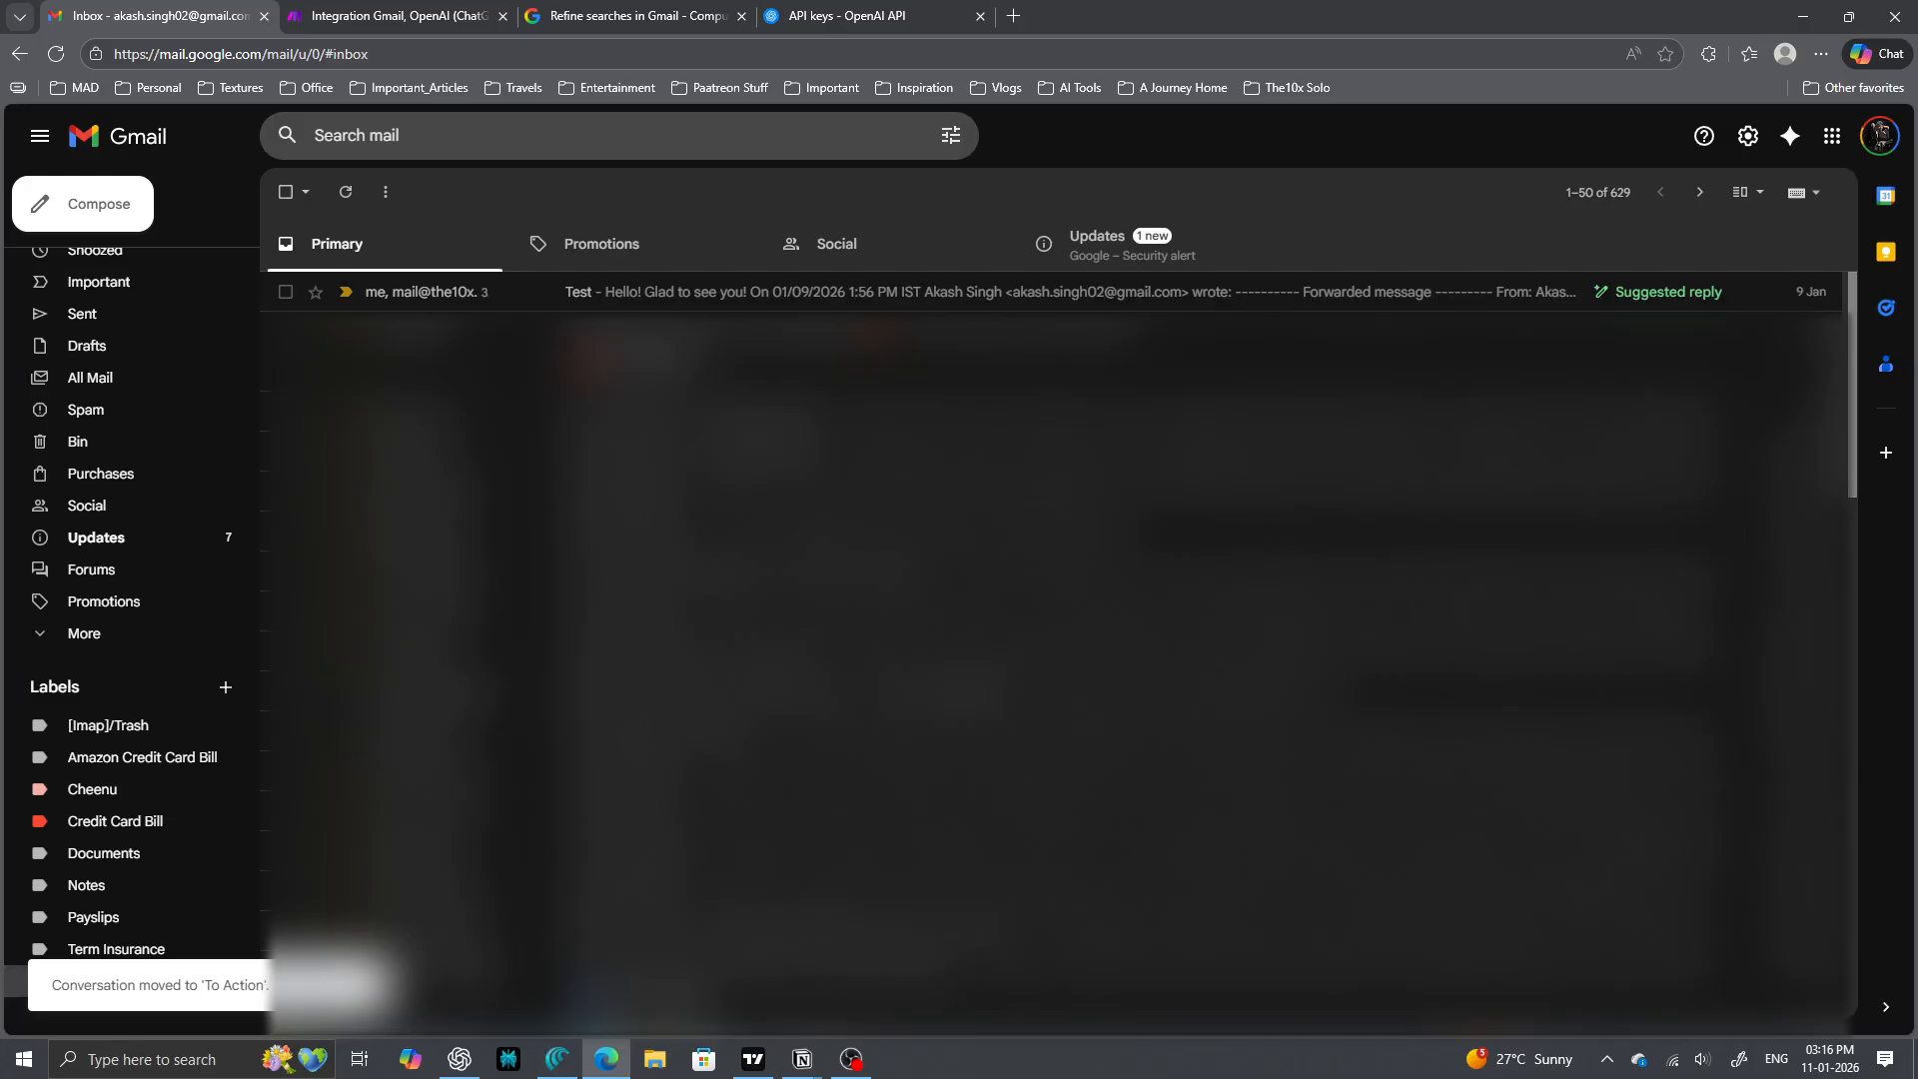
left_click(16, 981)
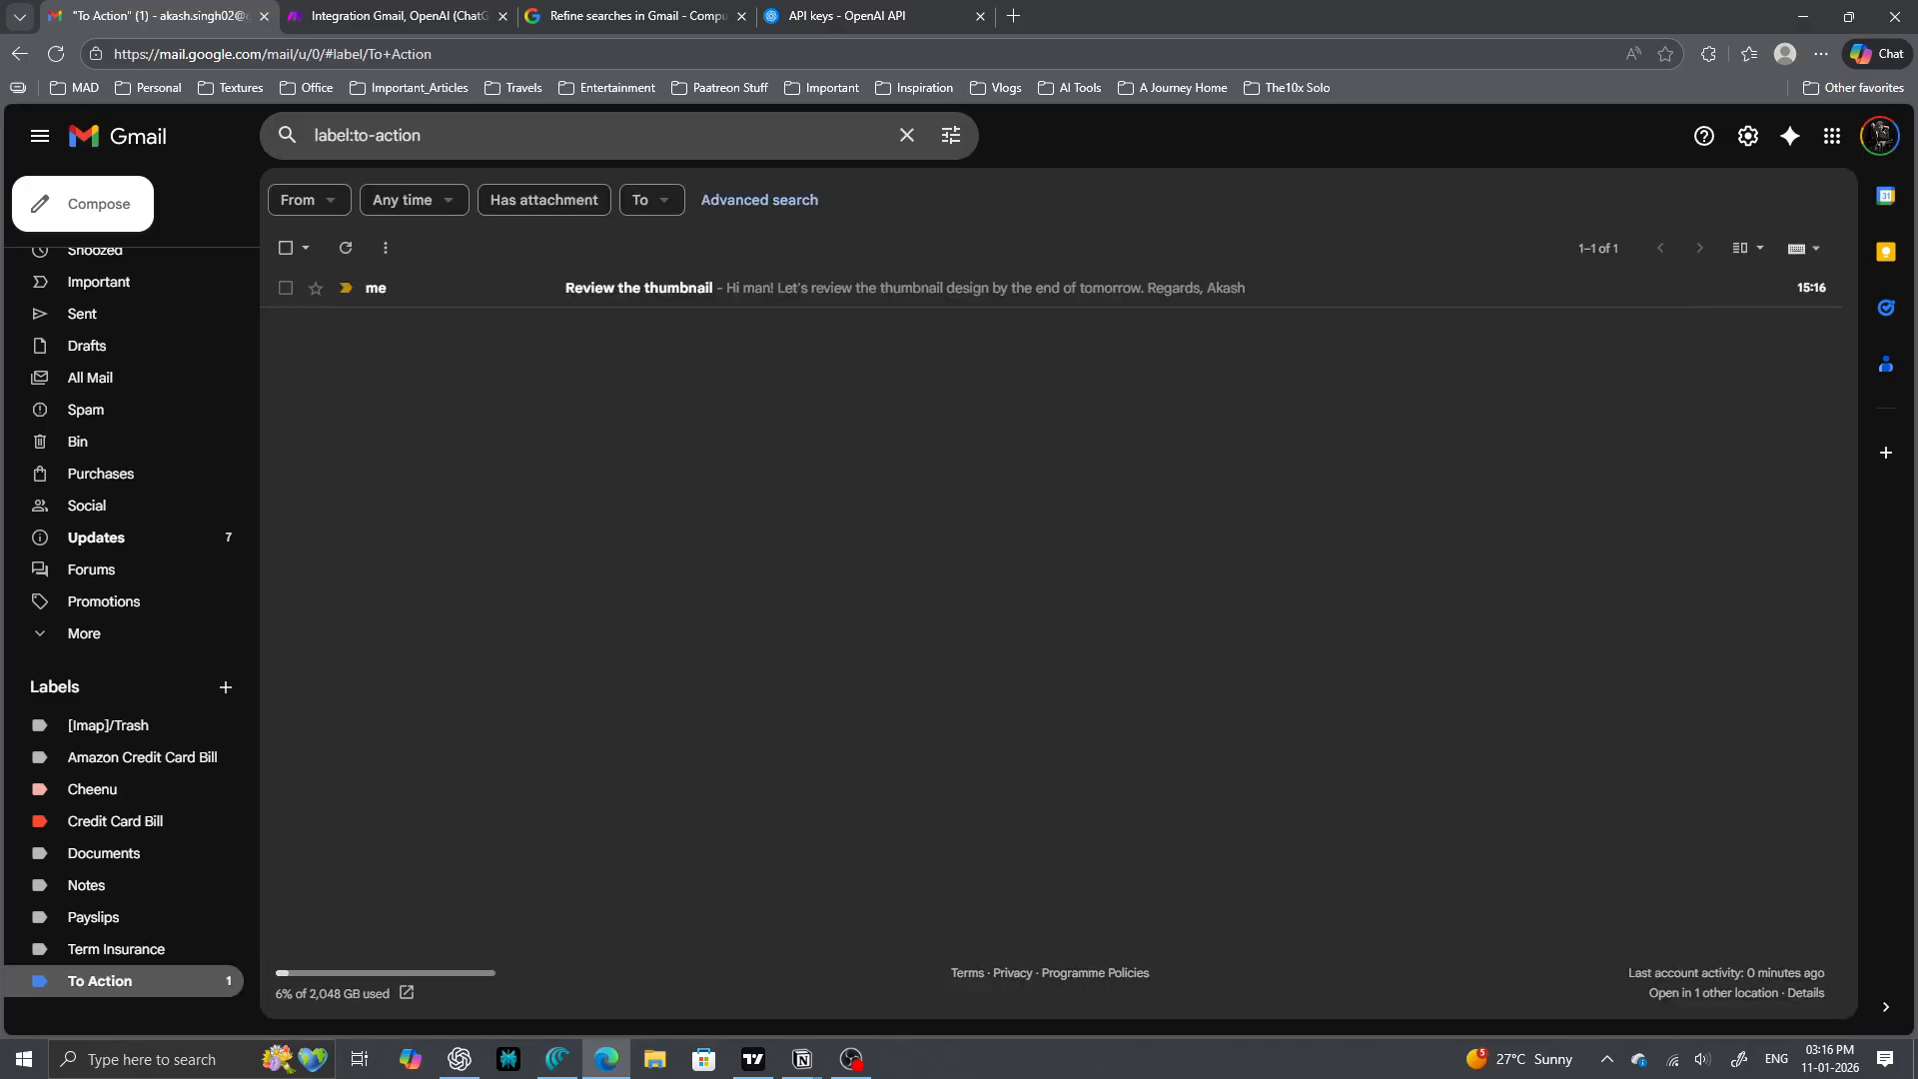
left_click(398, 16)
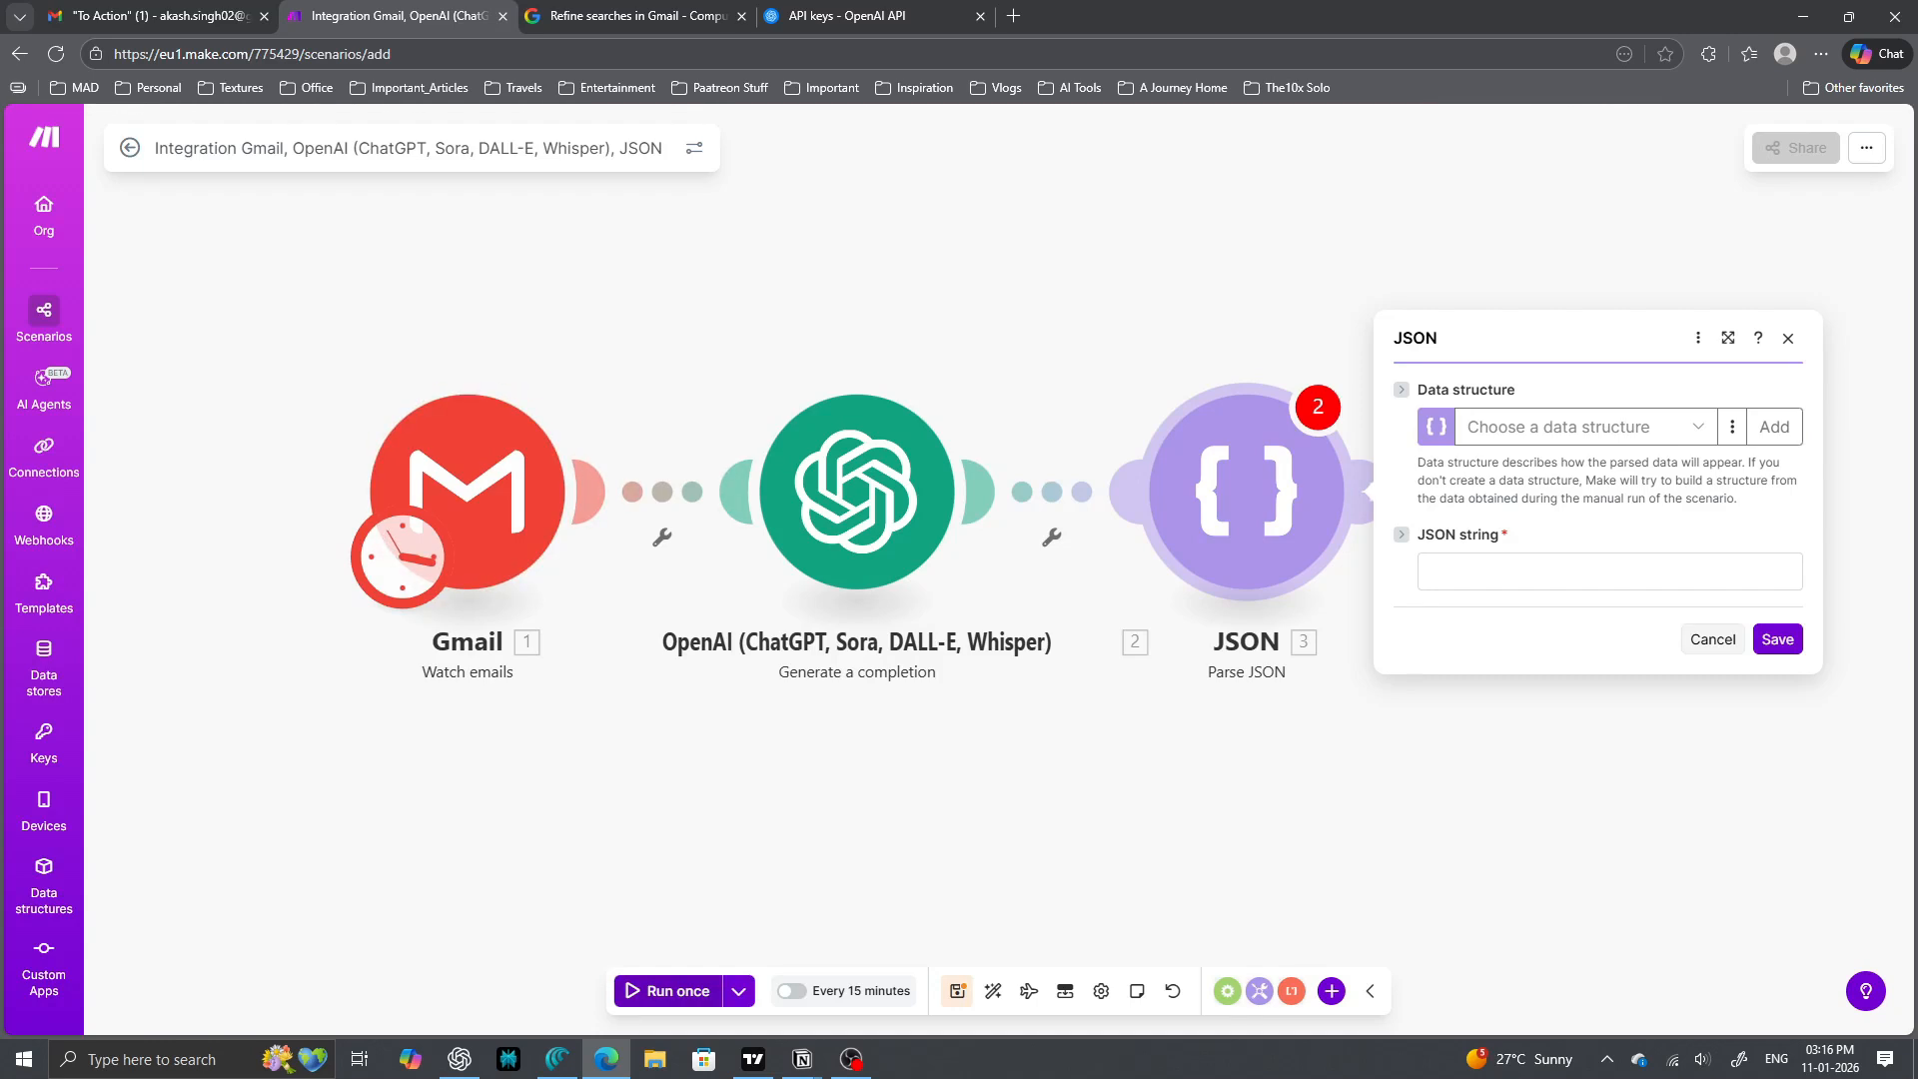
- Check the JSON module's warnings, delete that module, then save and run the scenario once
left_click(667, 992)
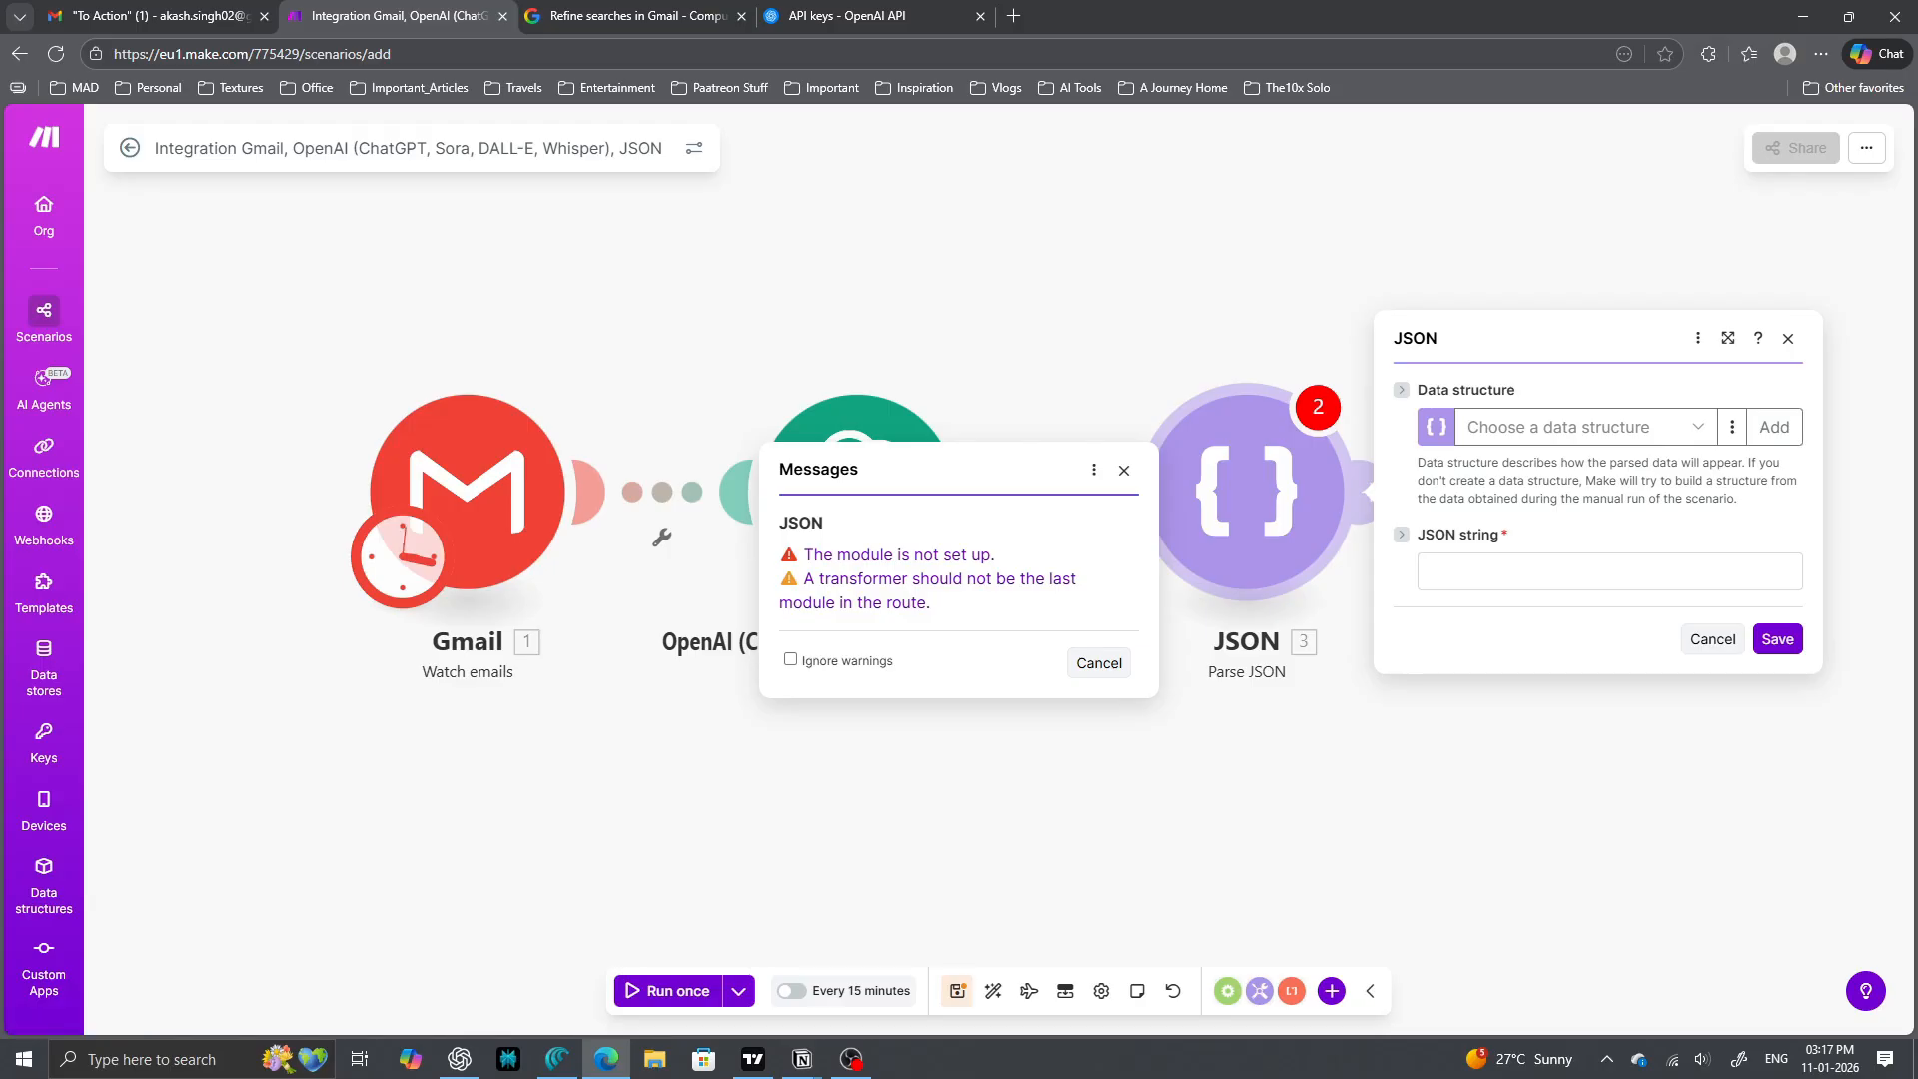
left_click(1123, 469)
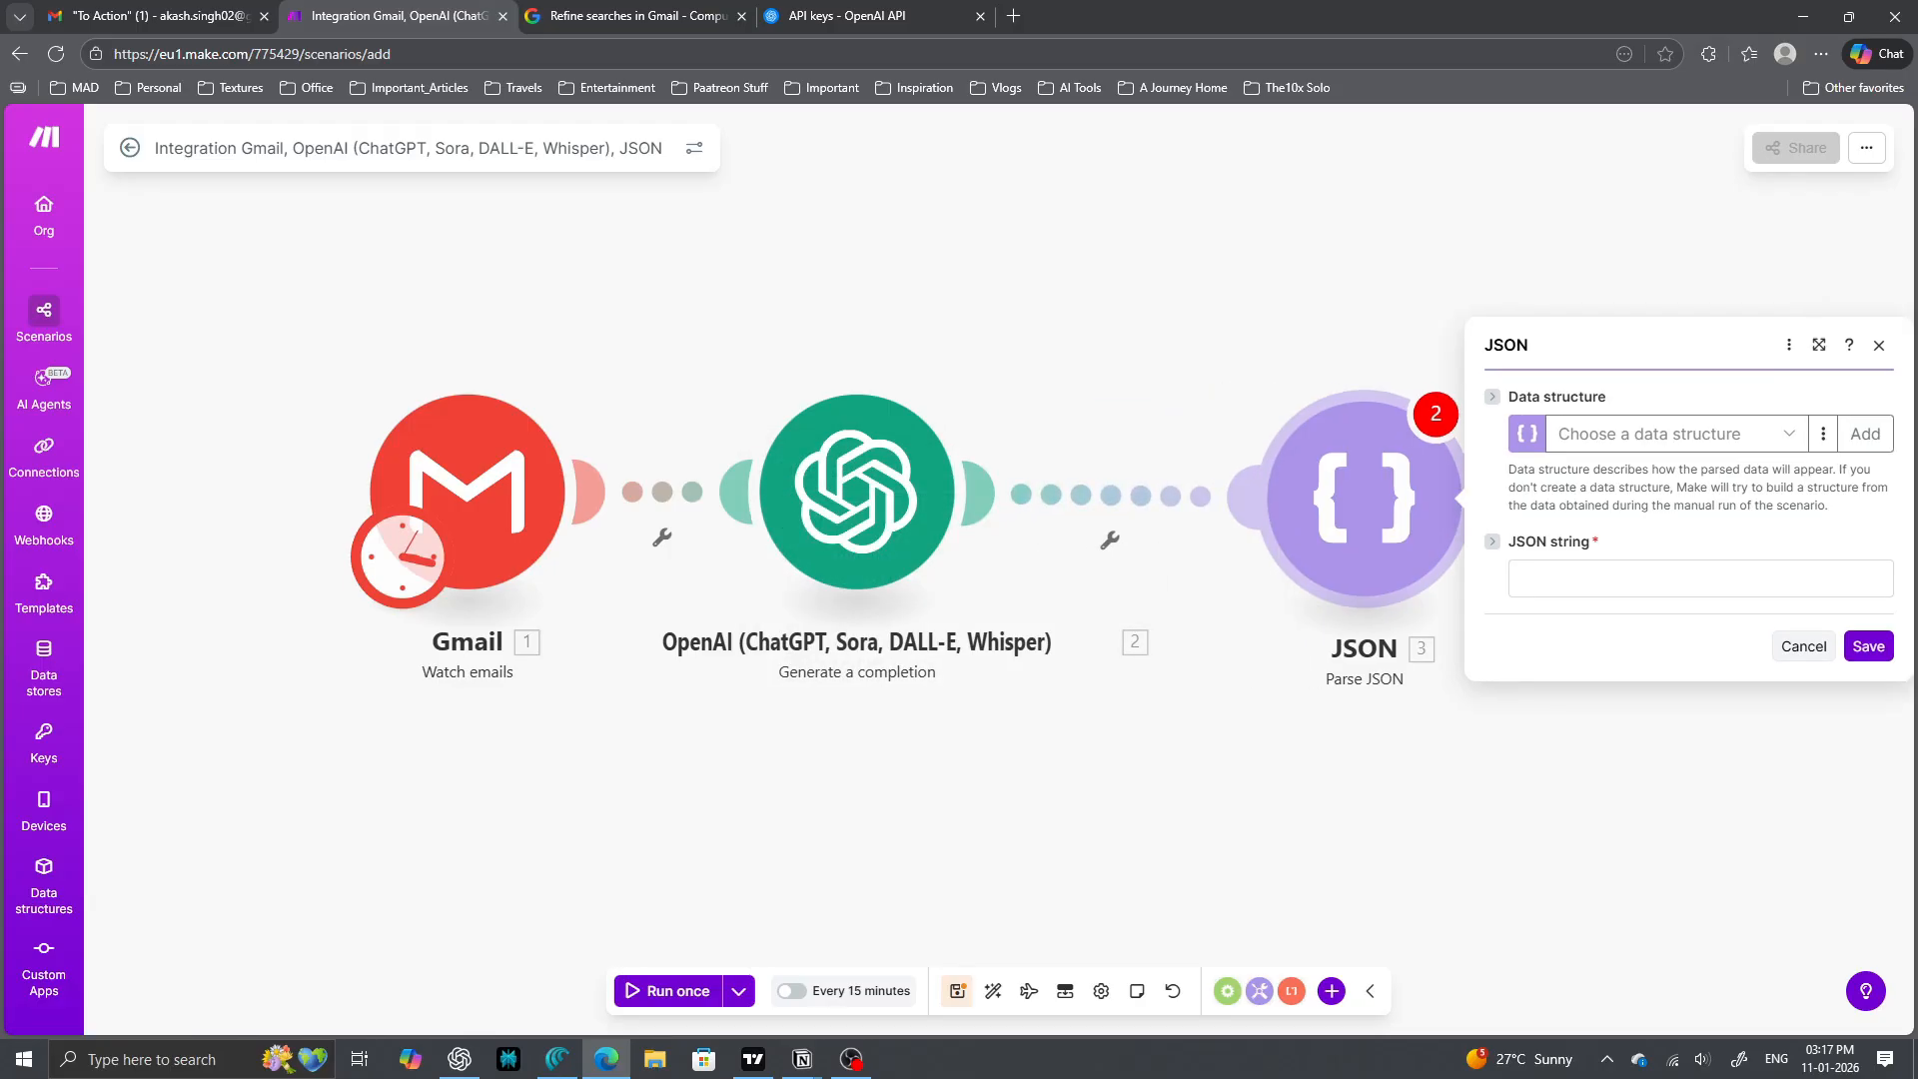
right_click(1284, 452)
left_click(1299, 690)
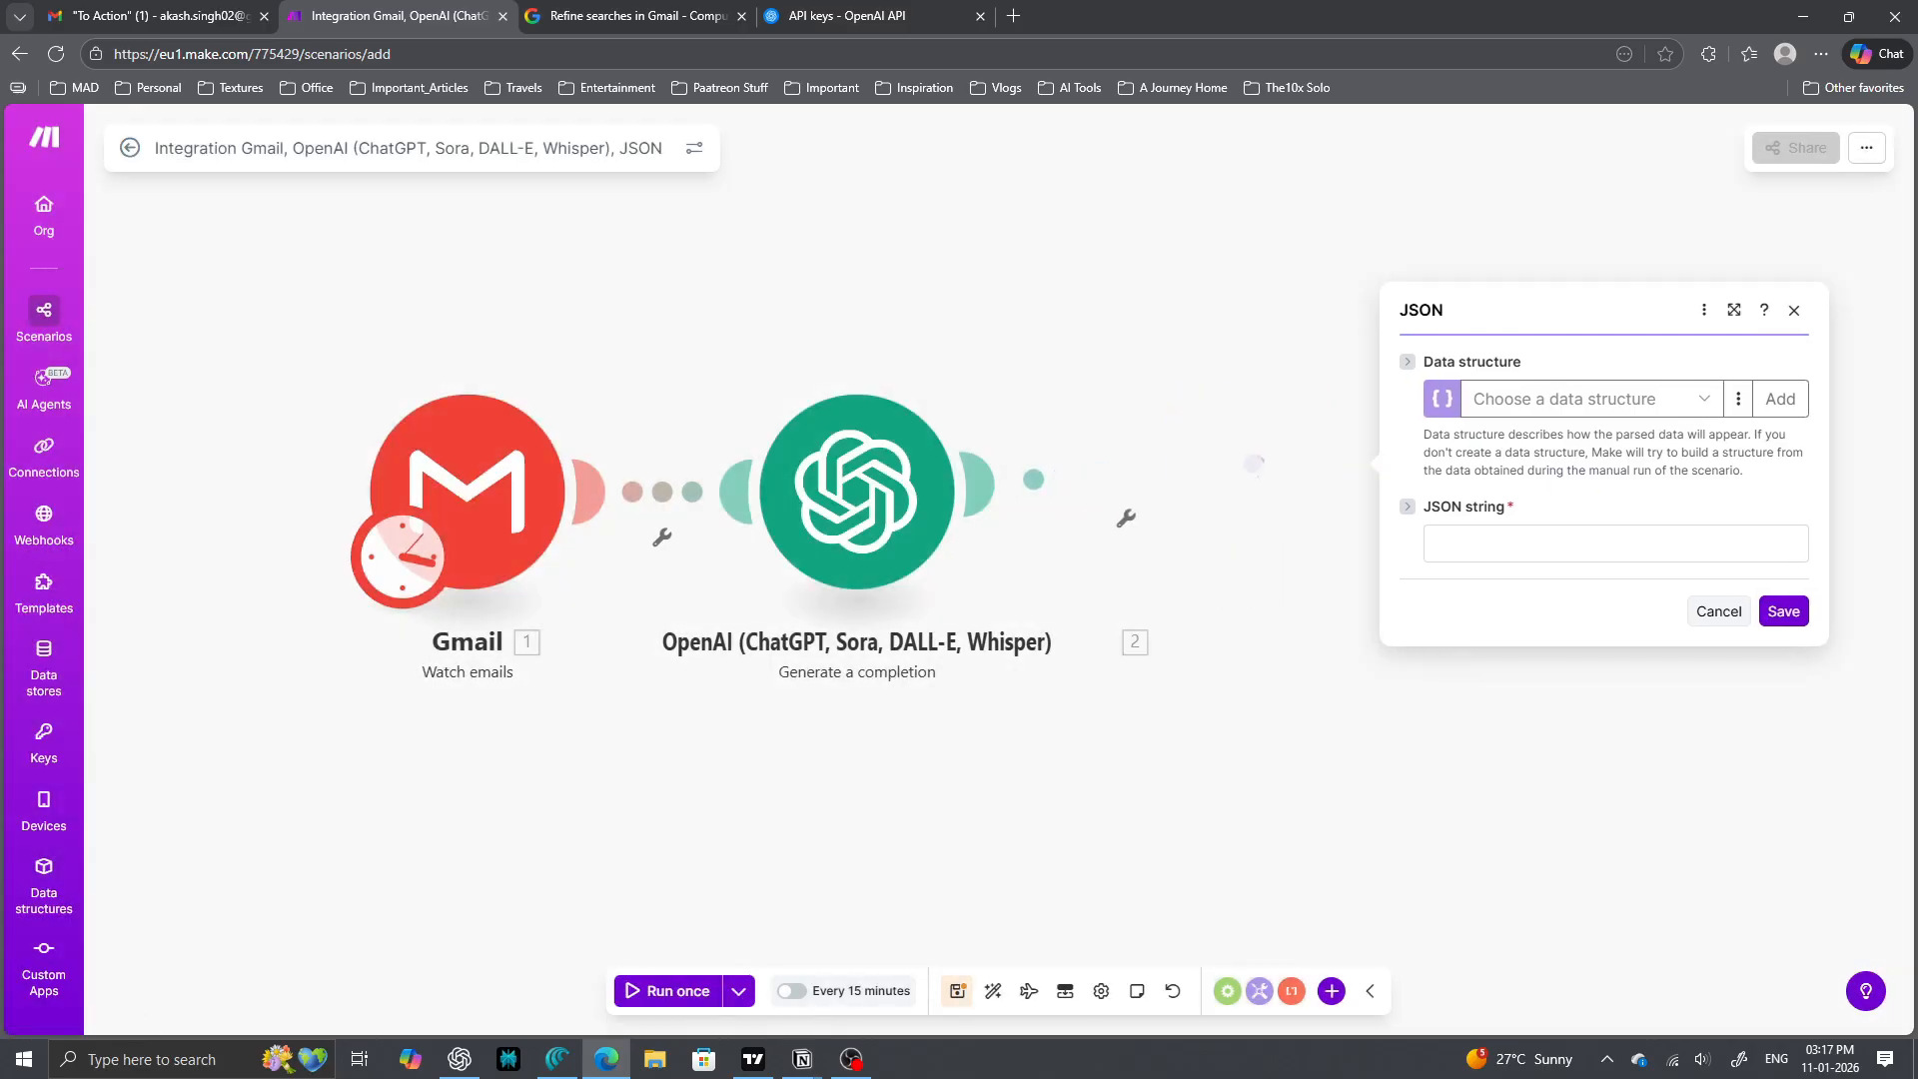
left_click(667, 992)
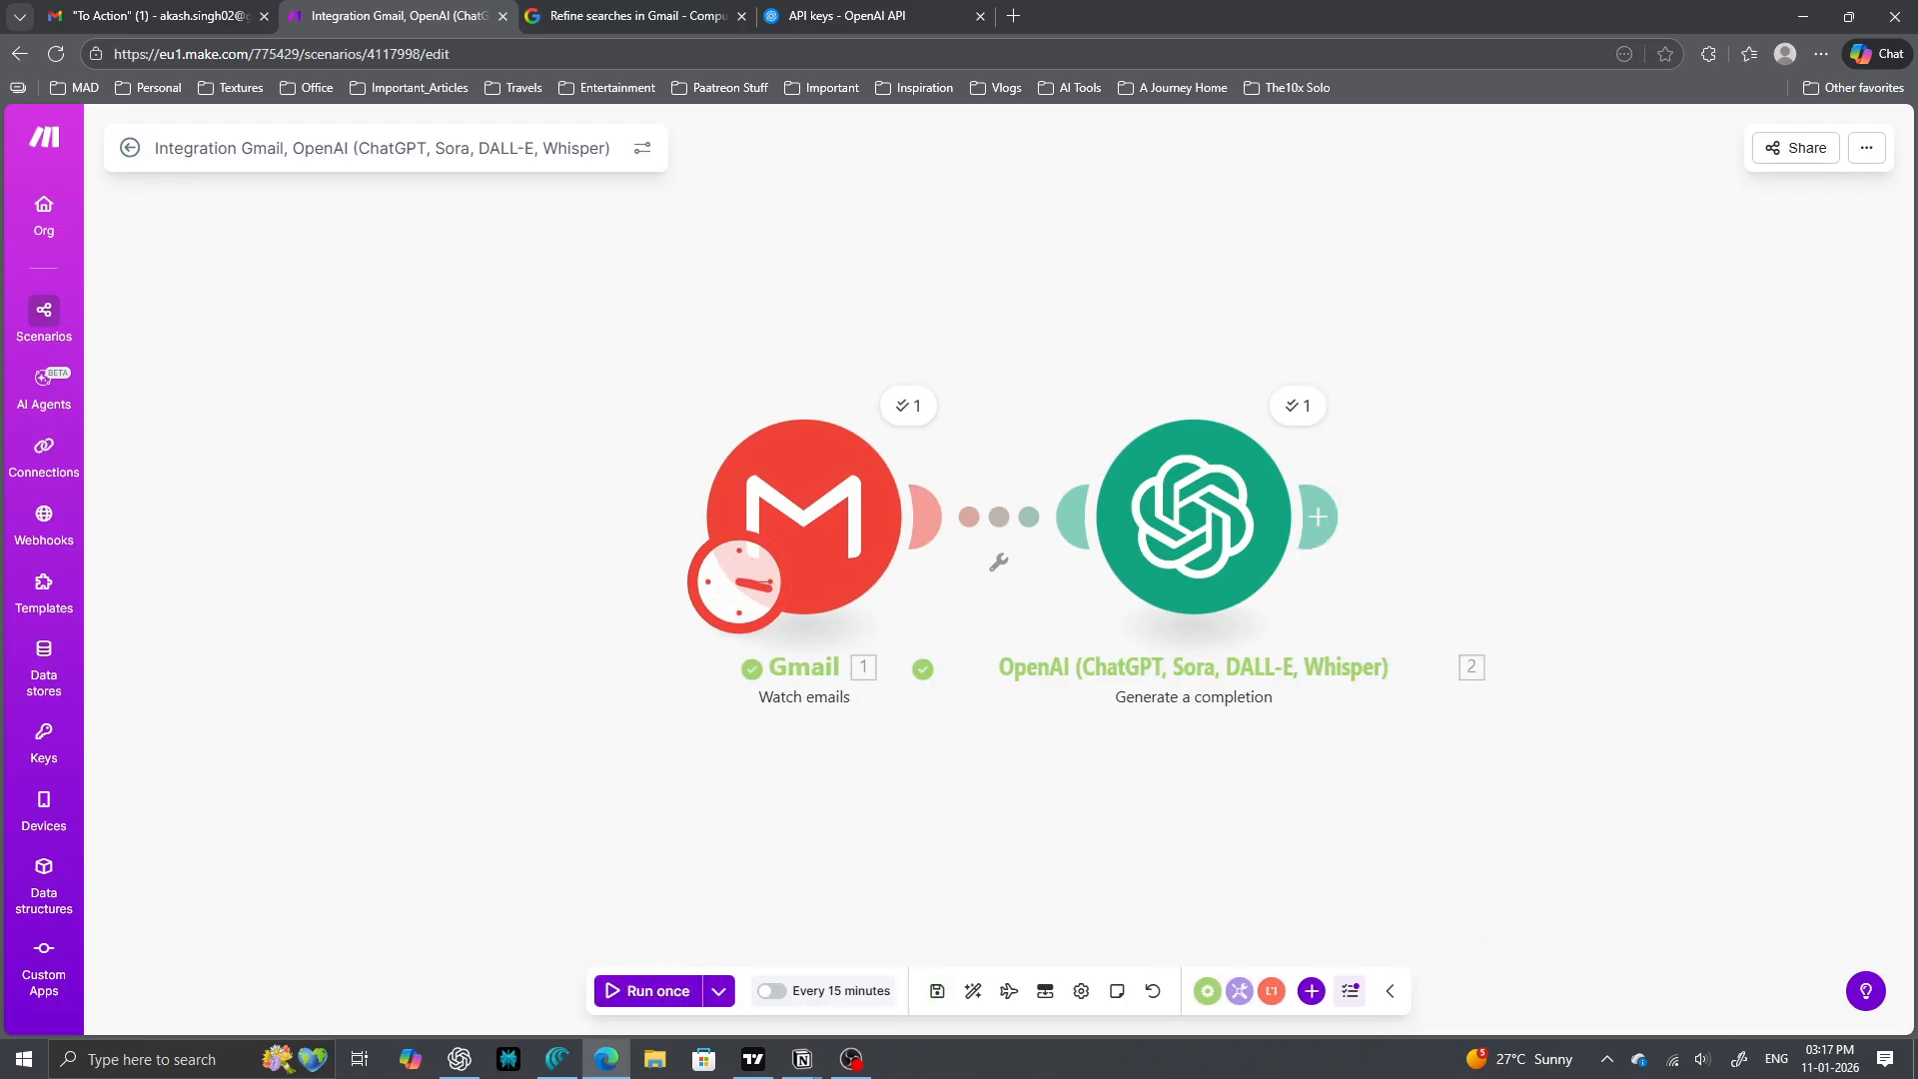
left_click(908, 405)
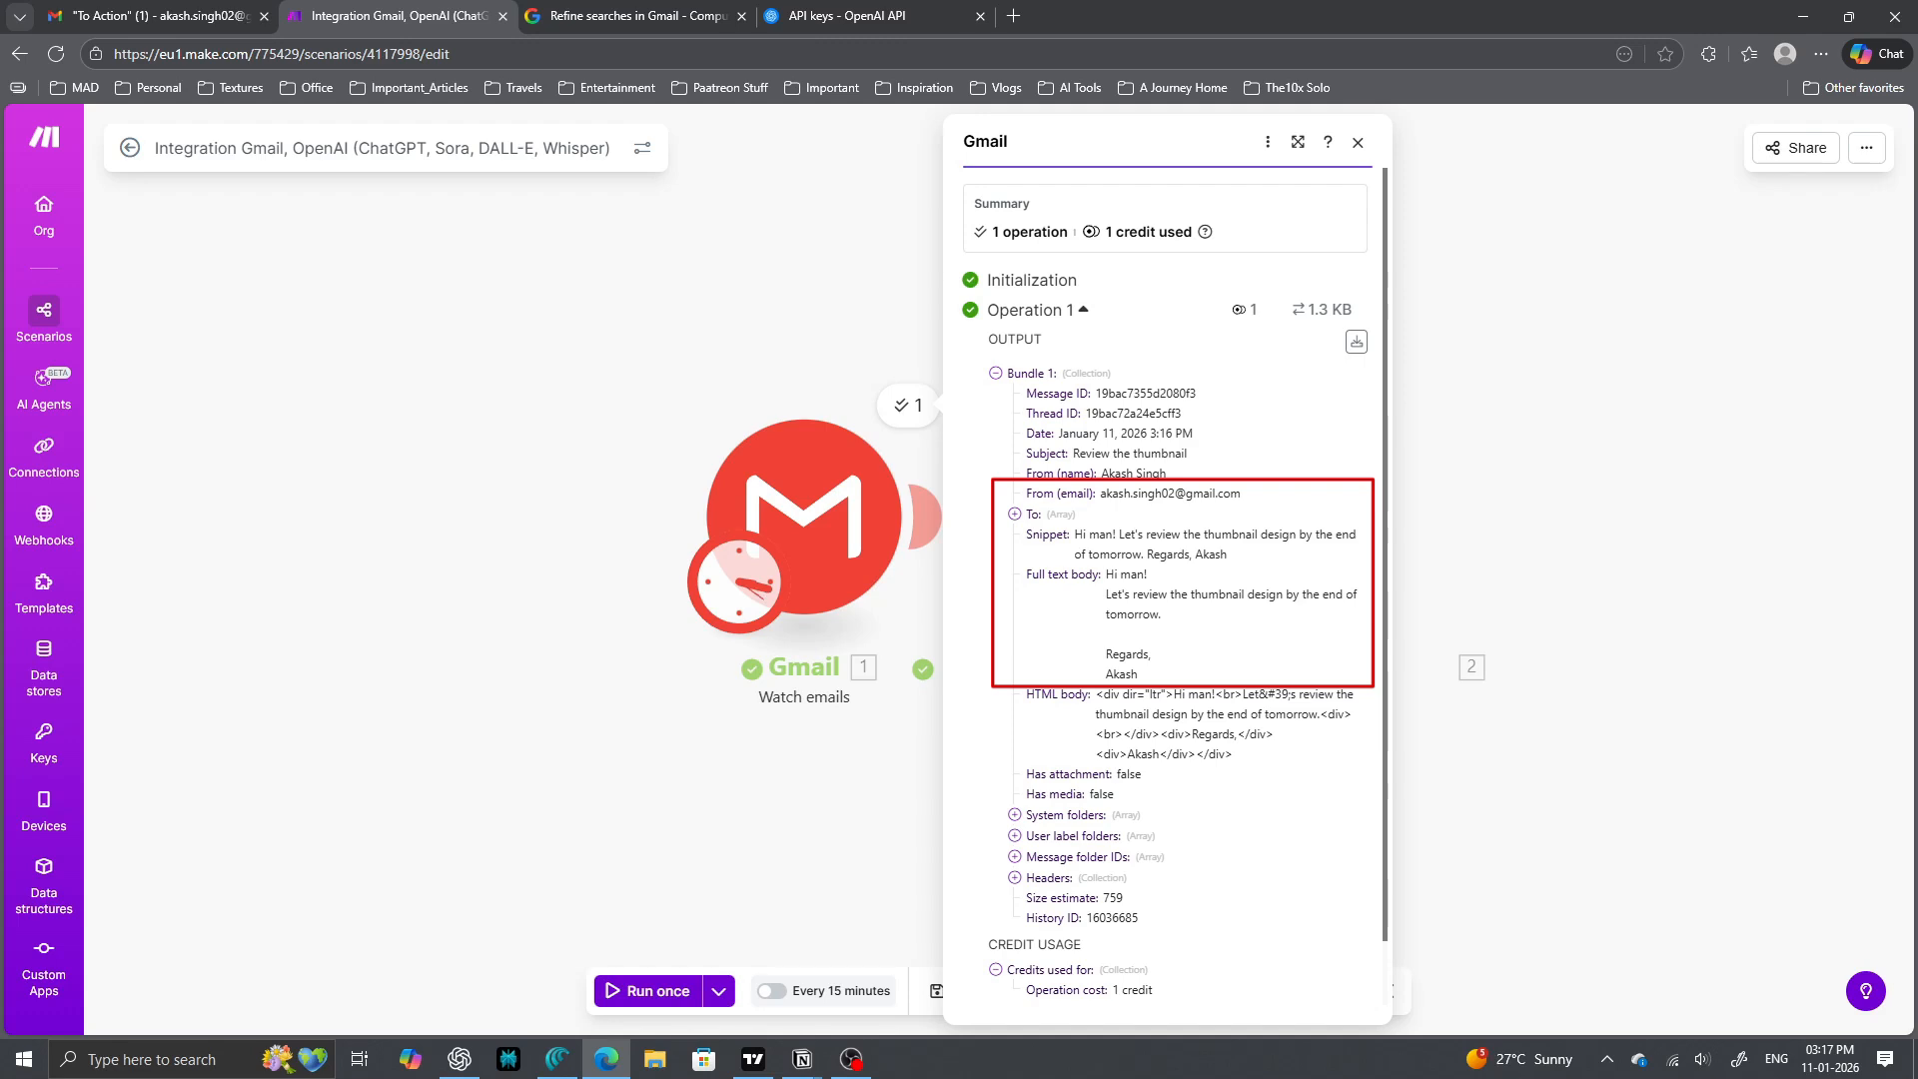
left_click_drag(1101, 473, 1165, 474)
left_click(1161, 474)
left_click_drag(1076, 535, 1227, 555)
left_click(1227, 555)
left_click_drag(1076, 535, 1227, 555)
left_click(1227, 555)
left_click_drag(1106, 574, 1161, 614)
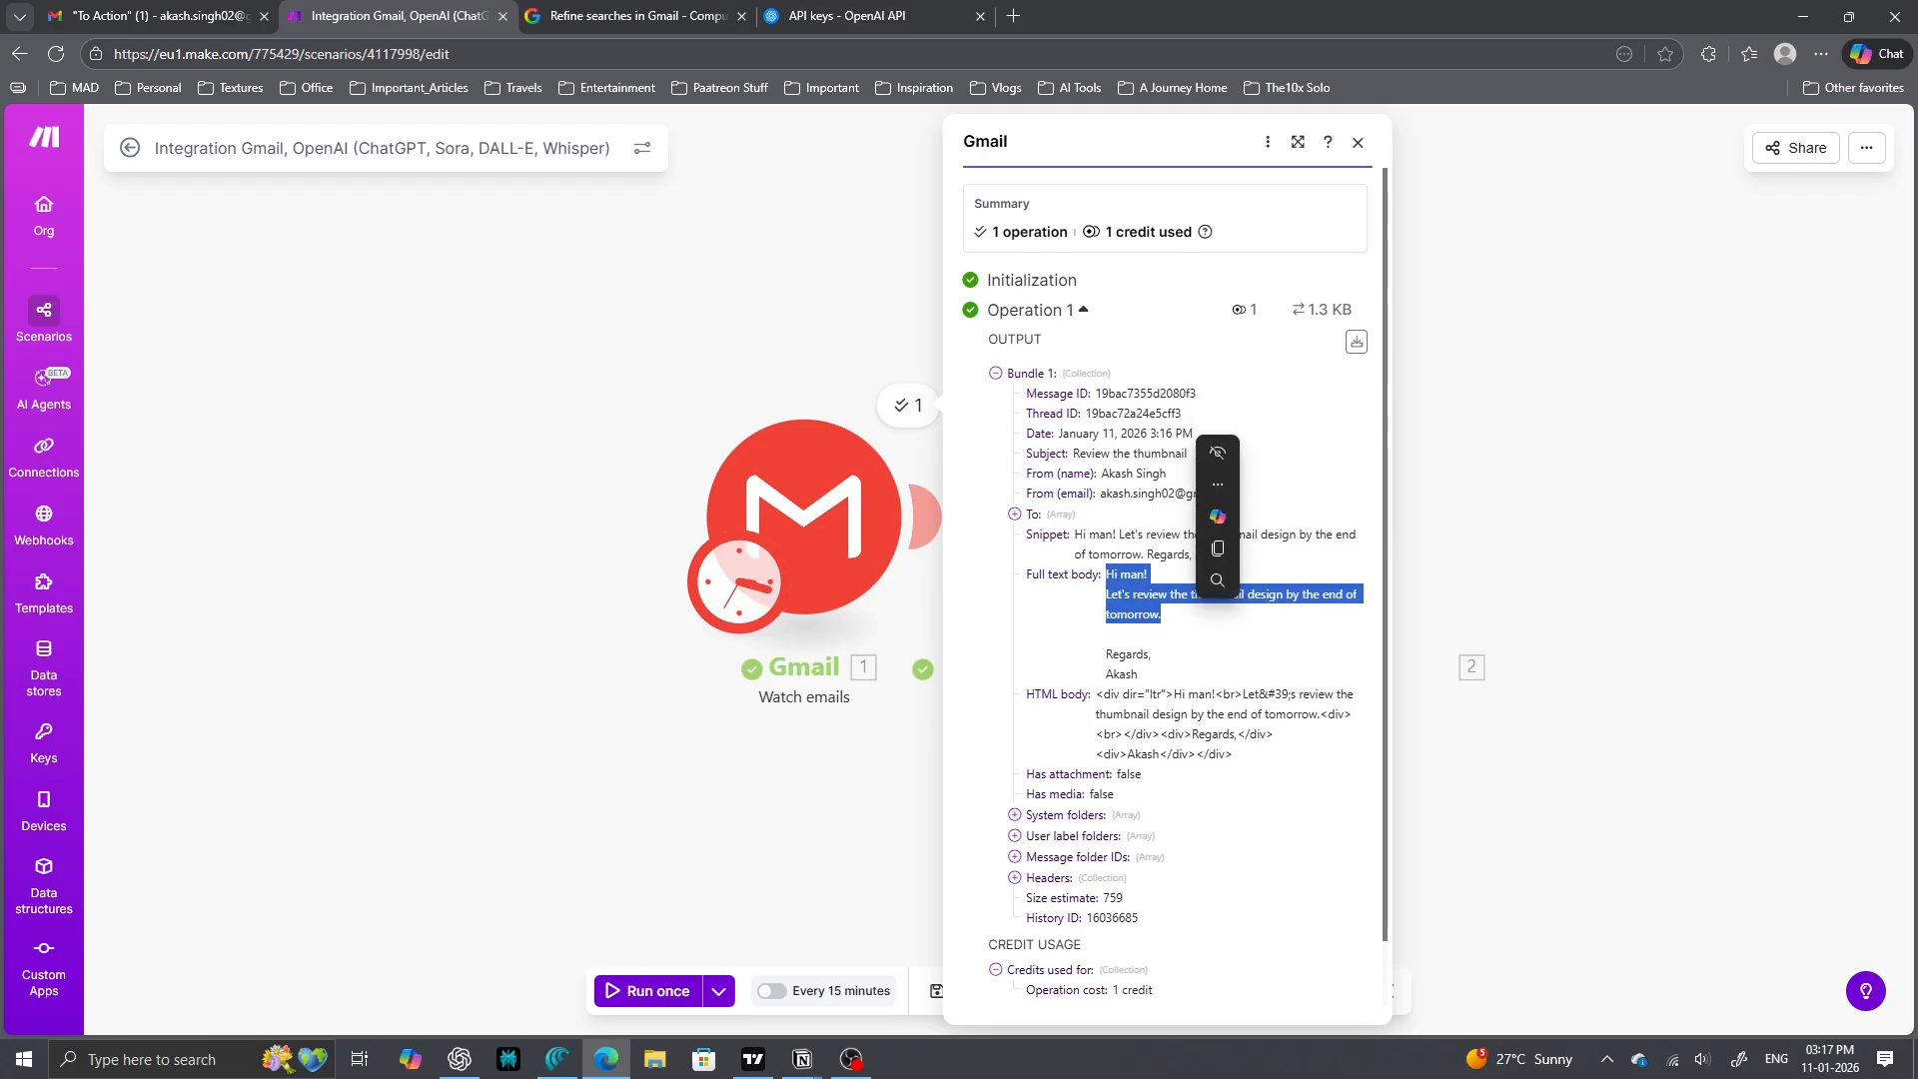
left_click(1358, 143)
left_click(1298, 406)
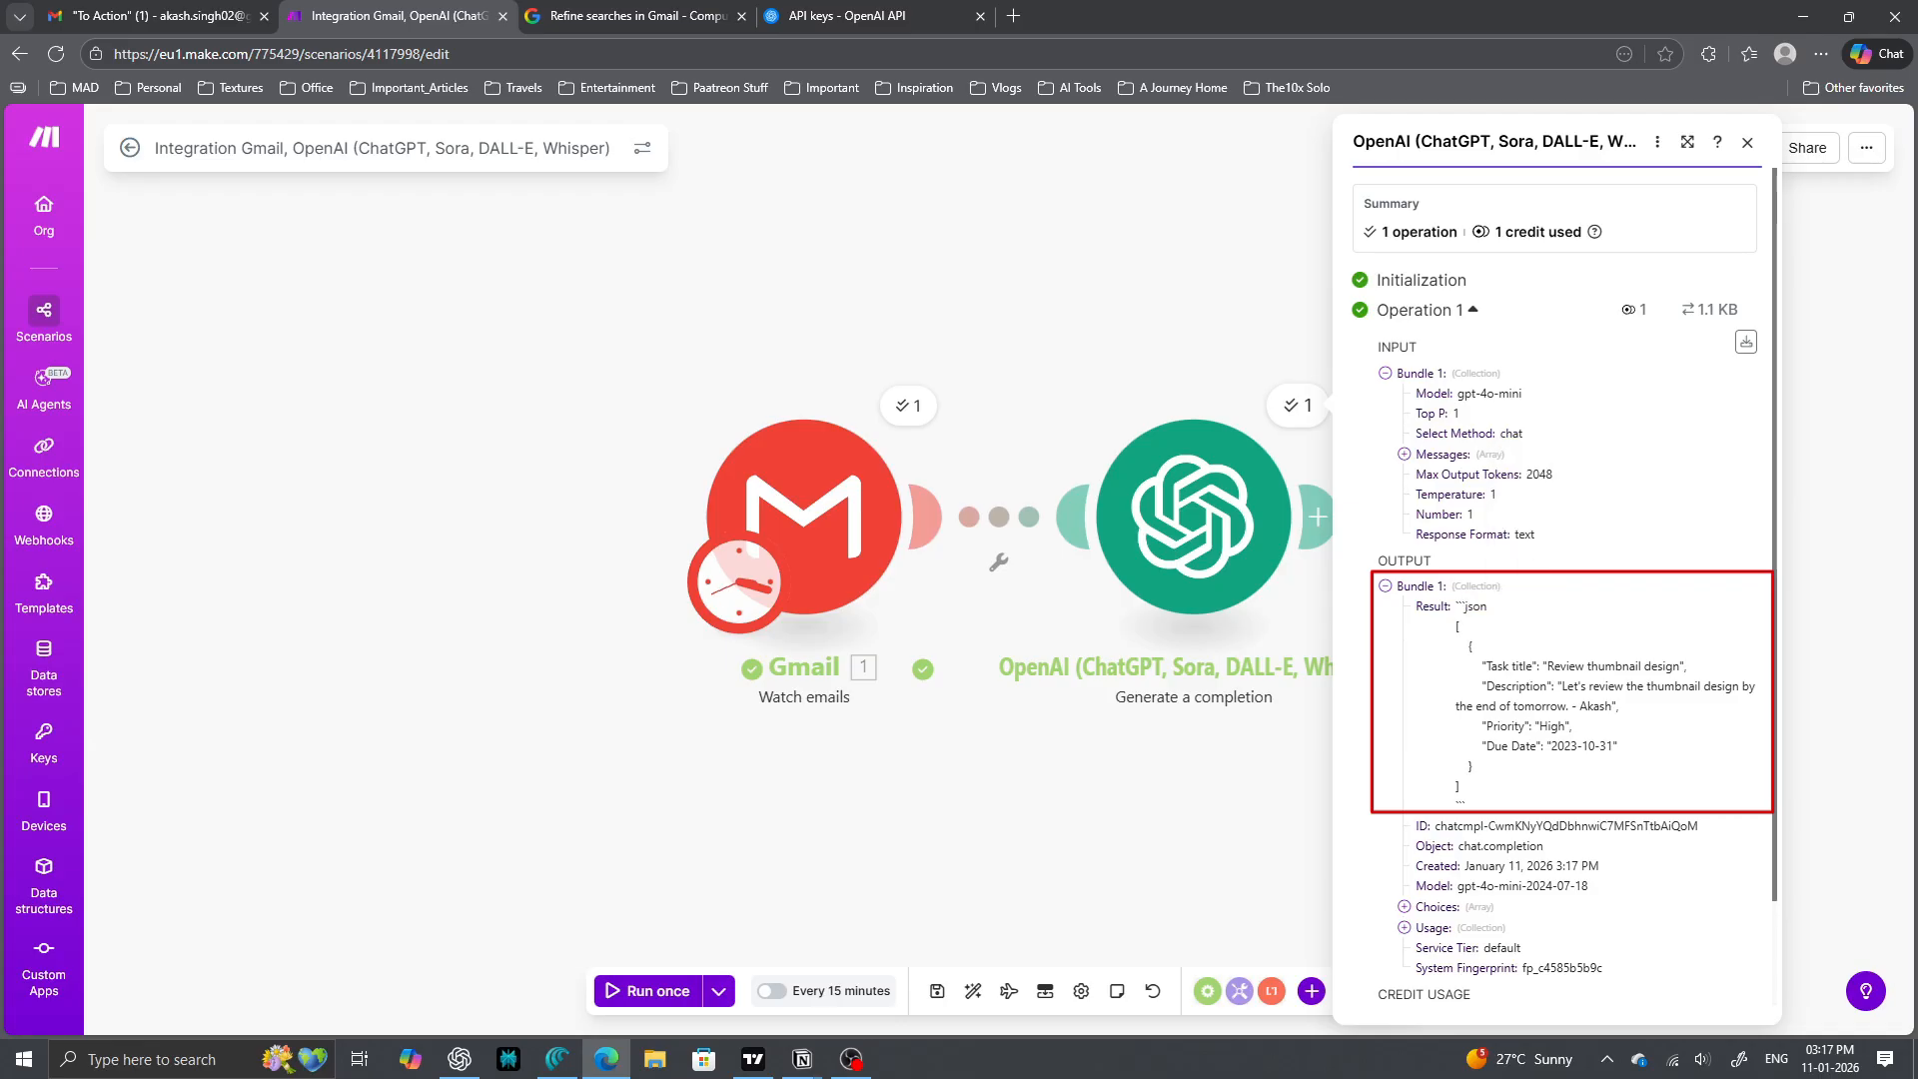
left_click_drag(1543, 666, 1571, 726)
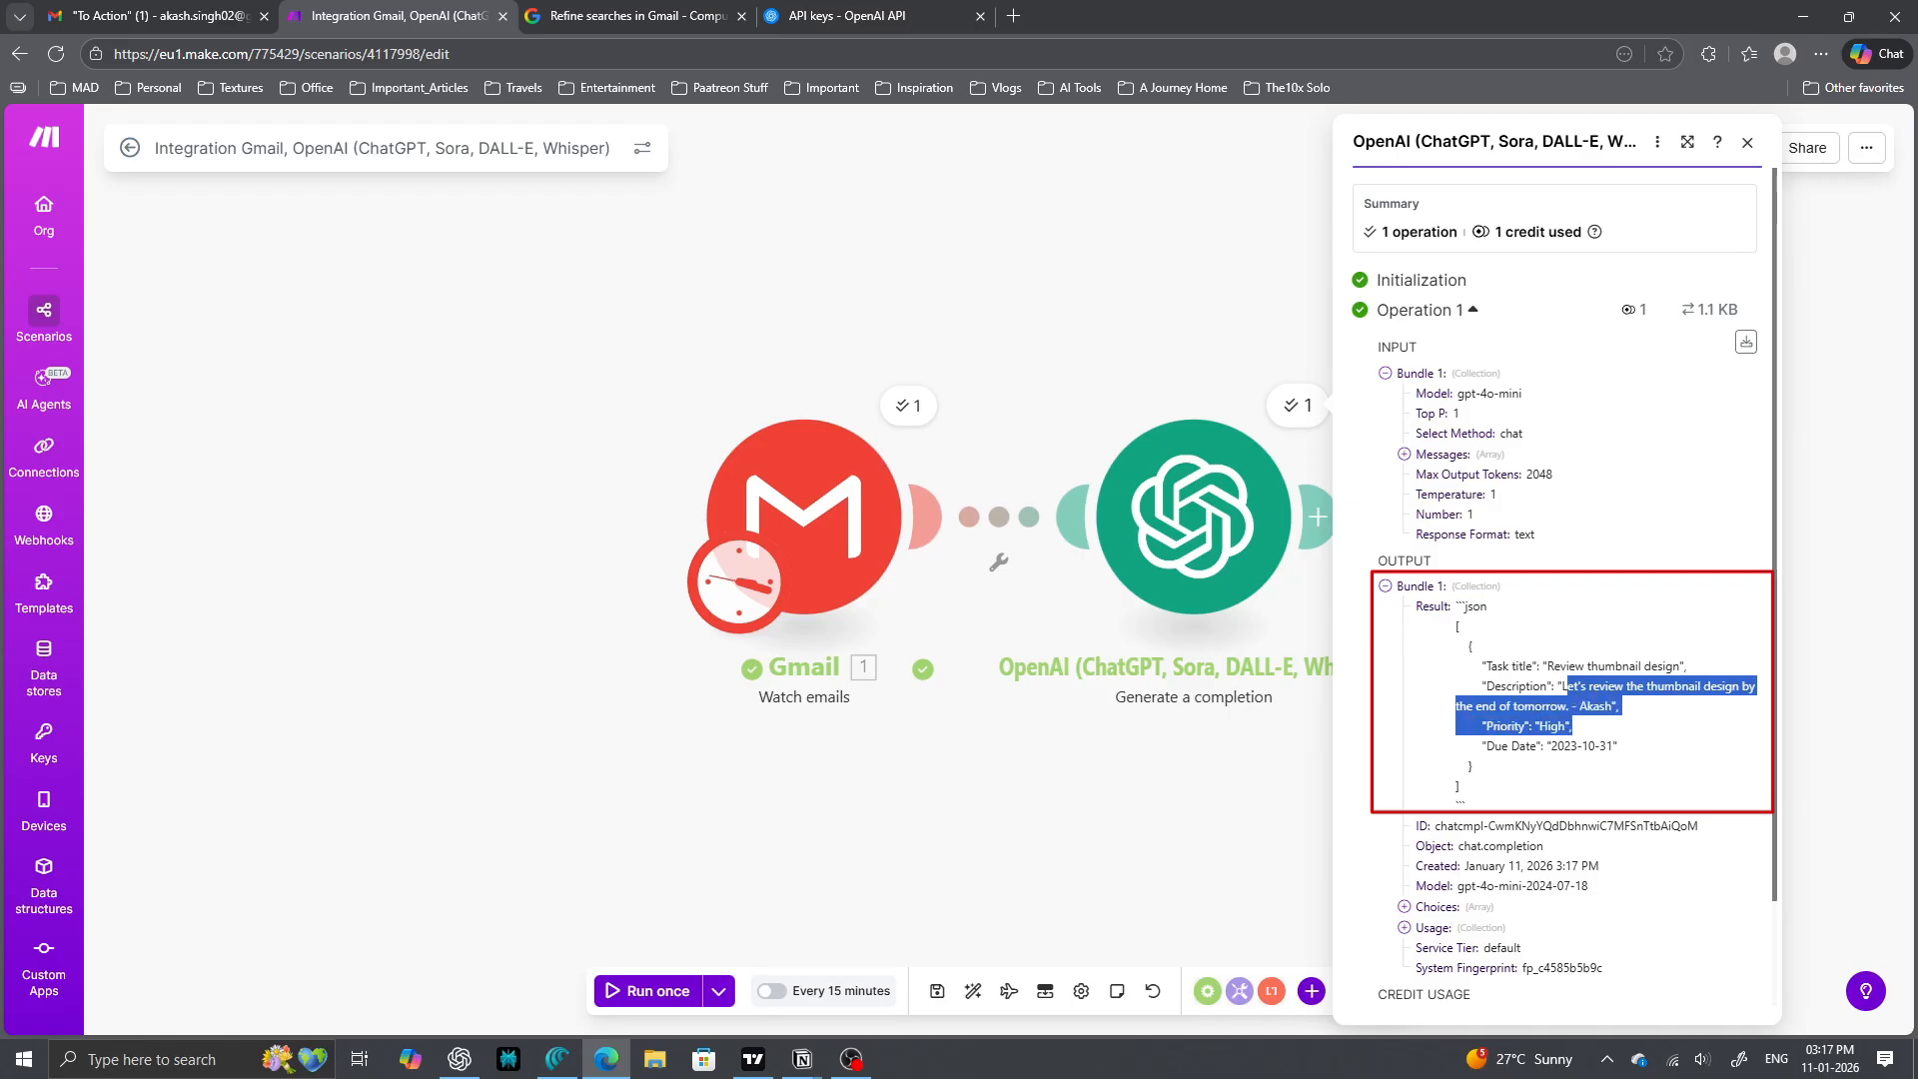
left_click(1648, 727)
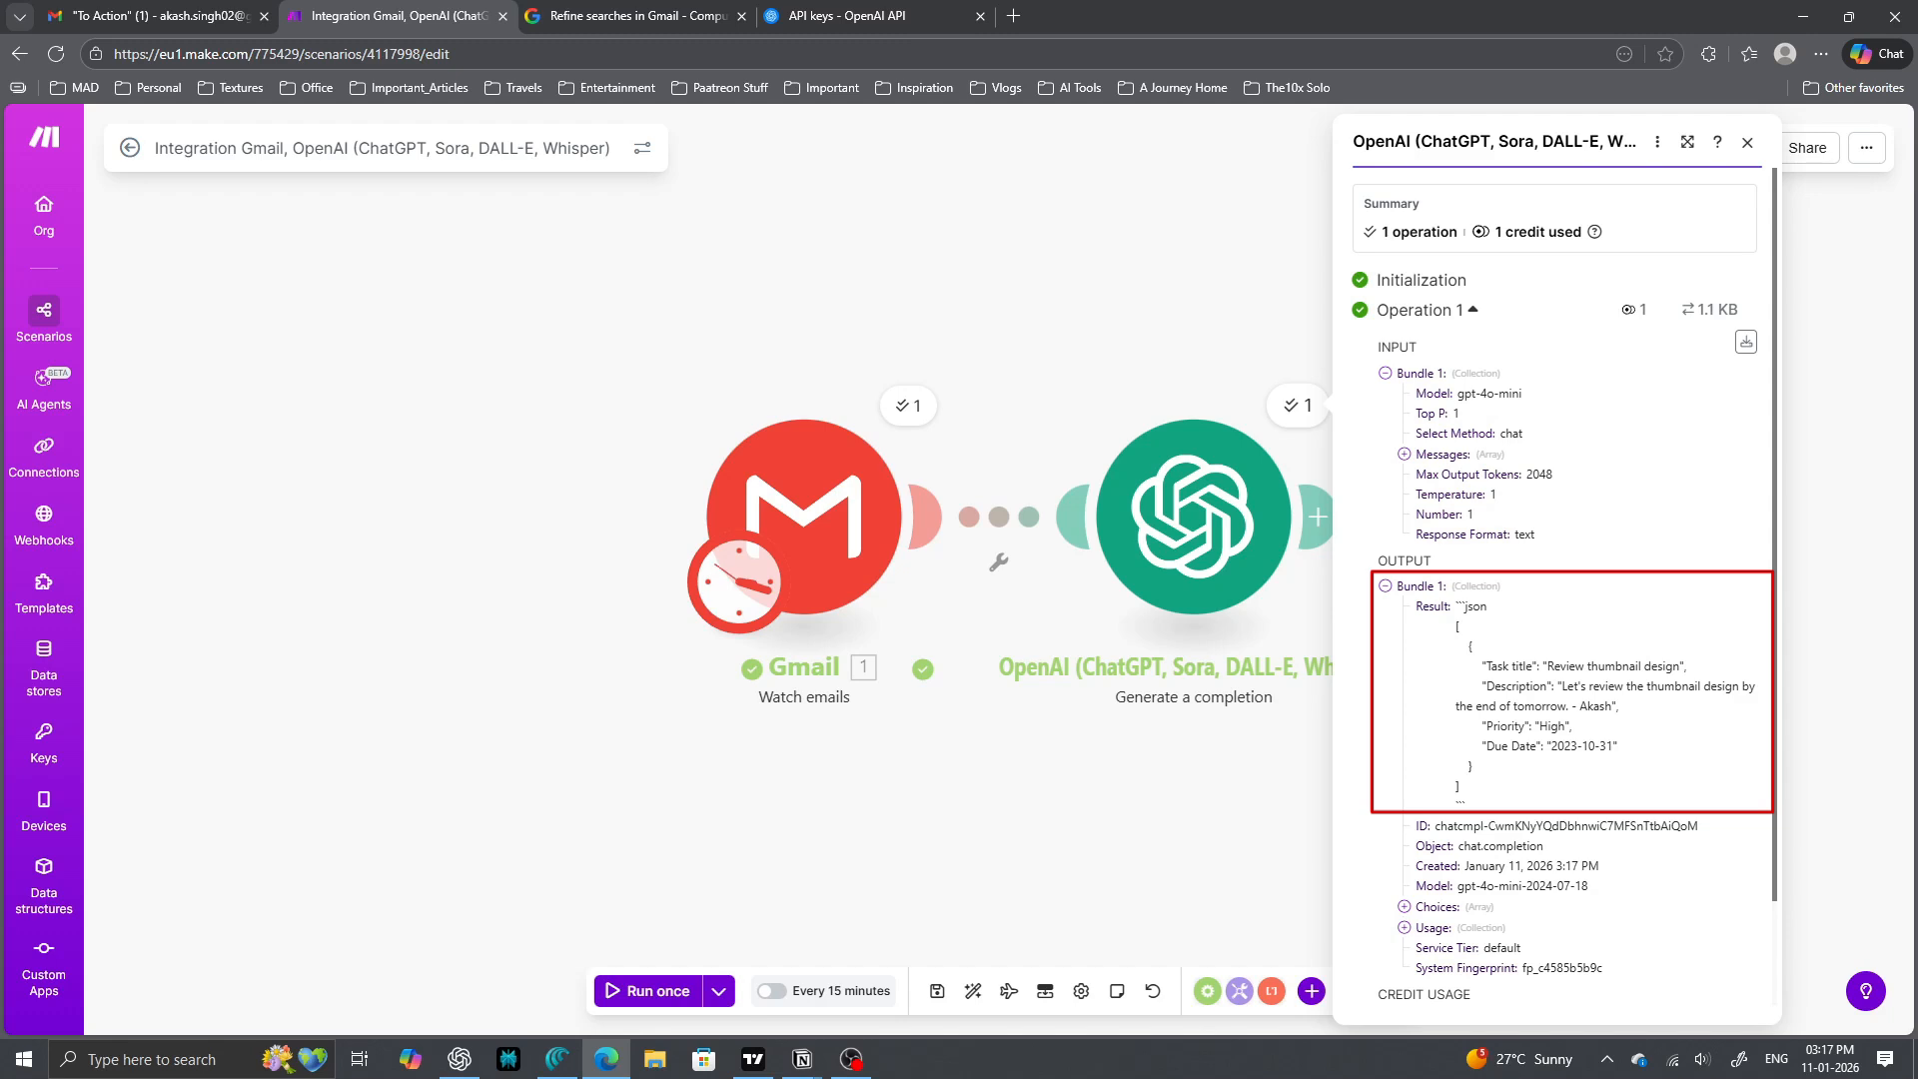
left_click_drag(1611, 746, 1551, 747)
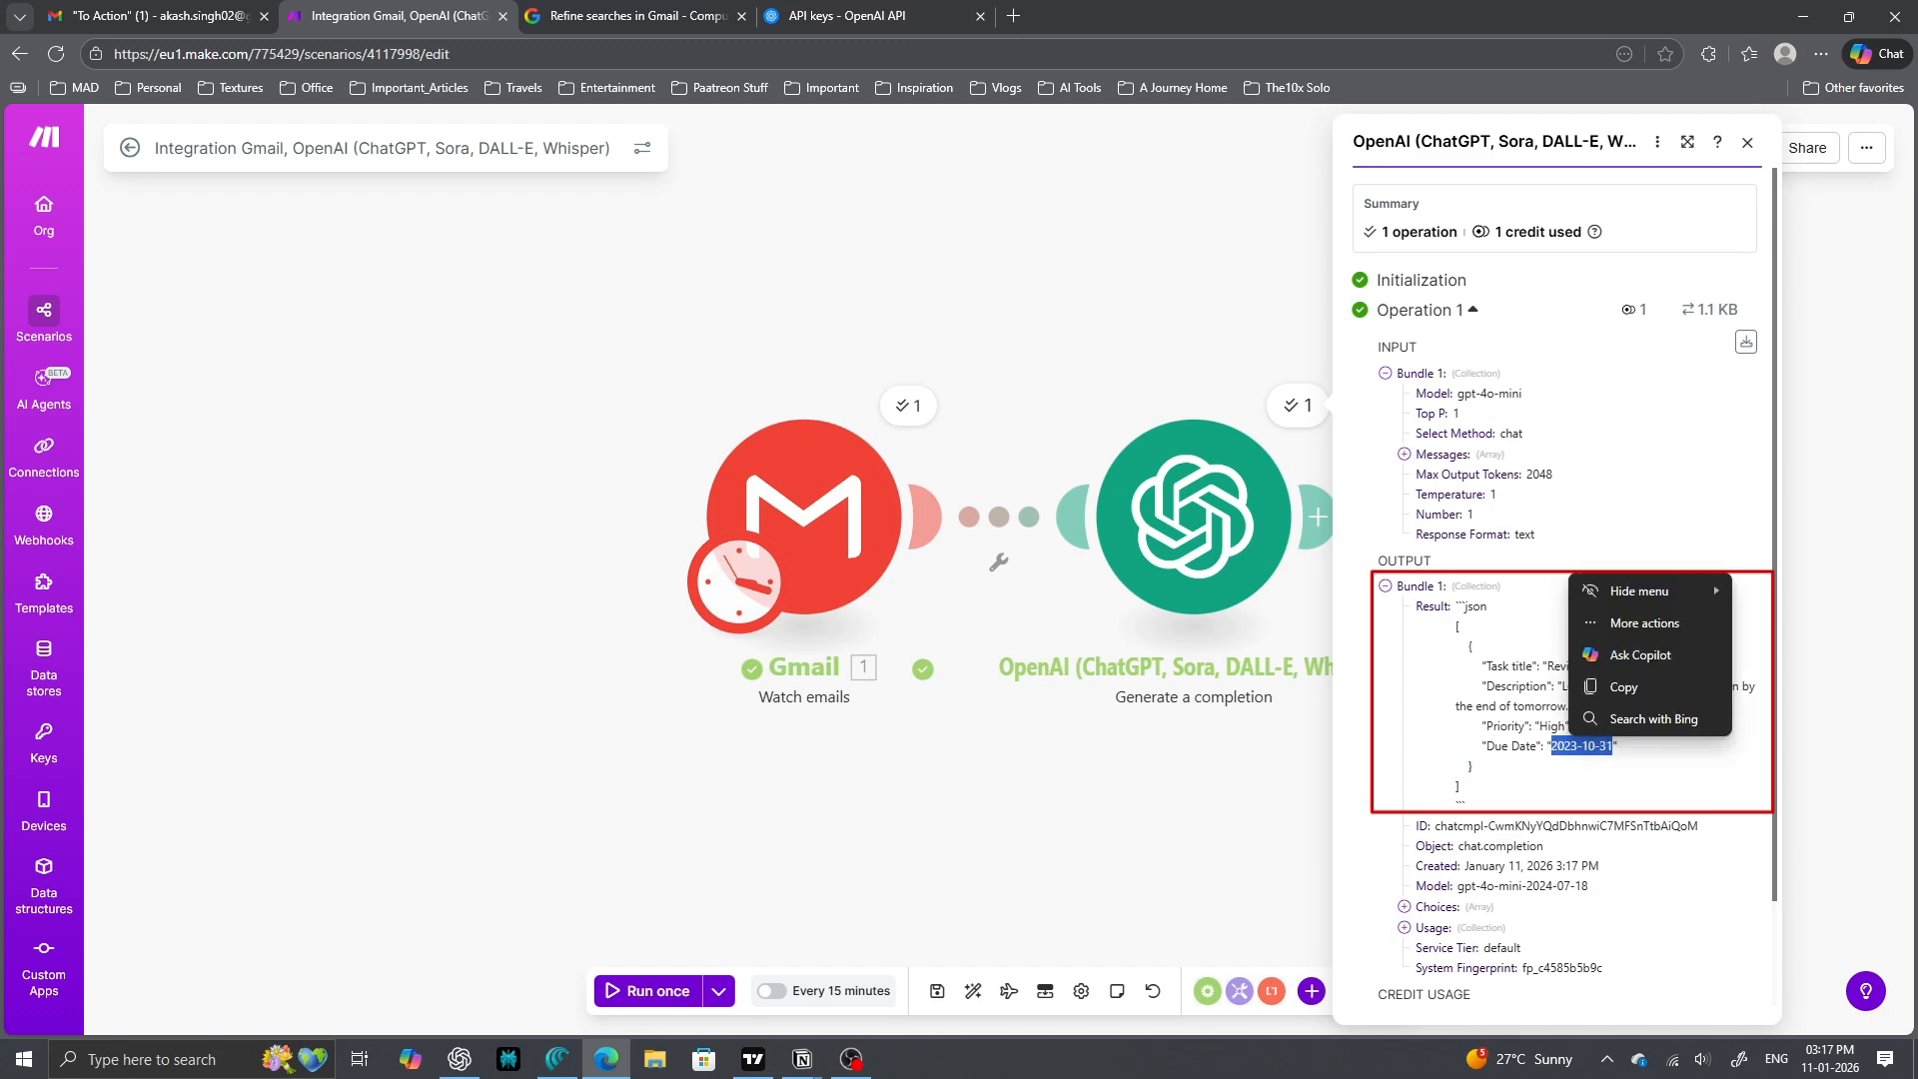
left_click(1659, 768)
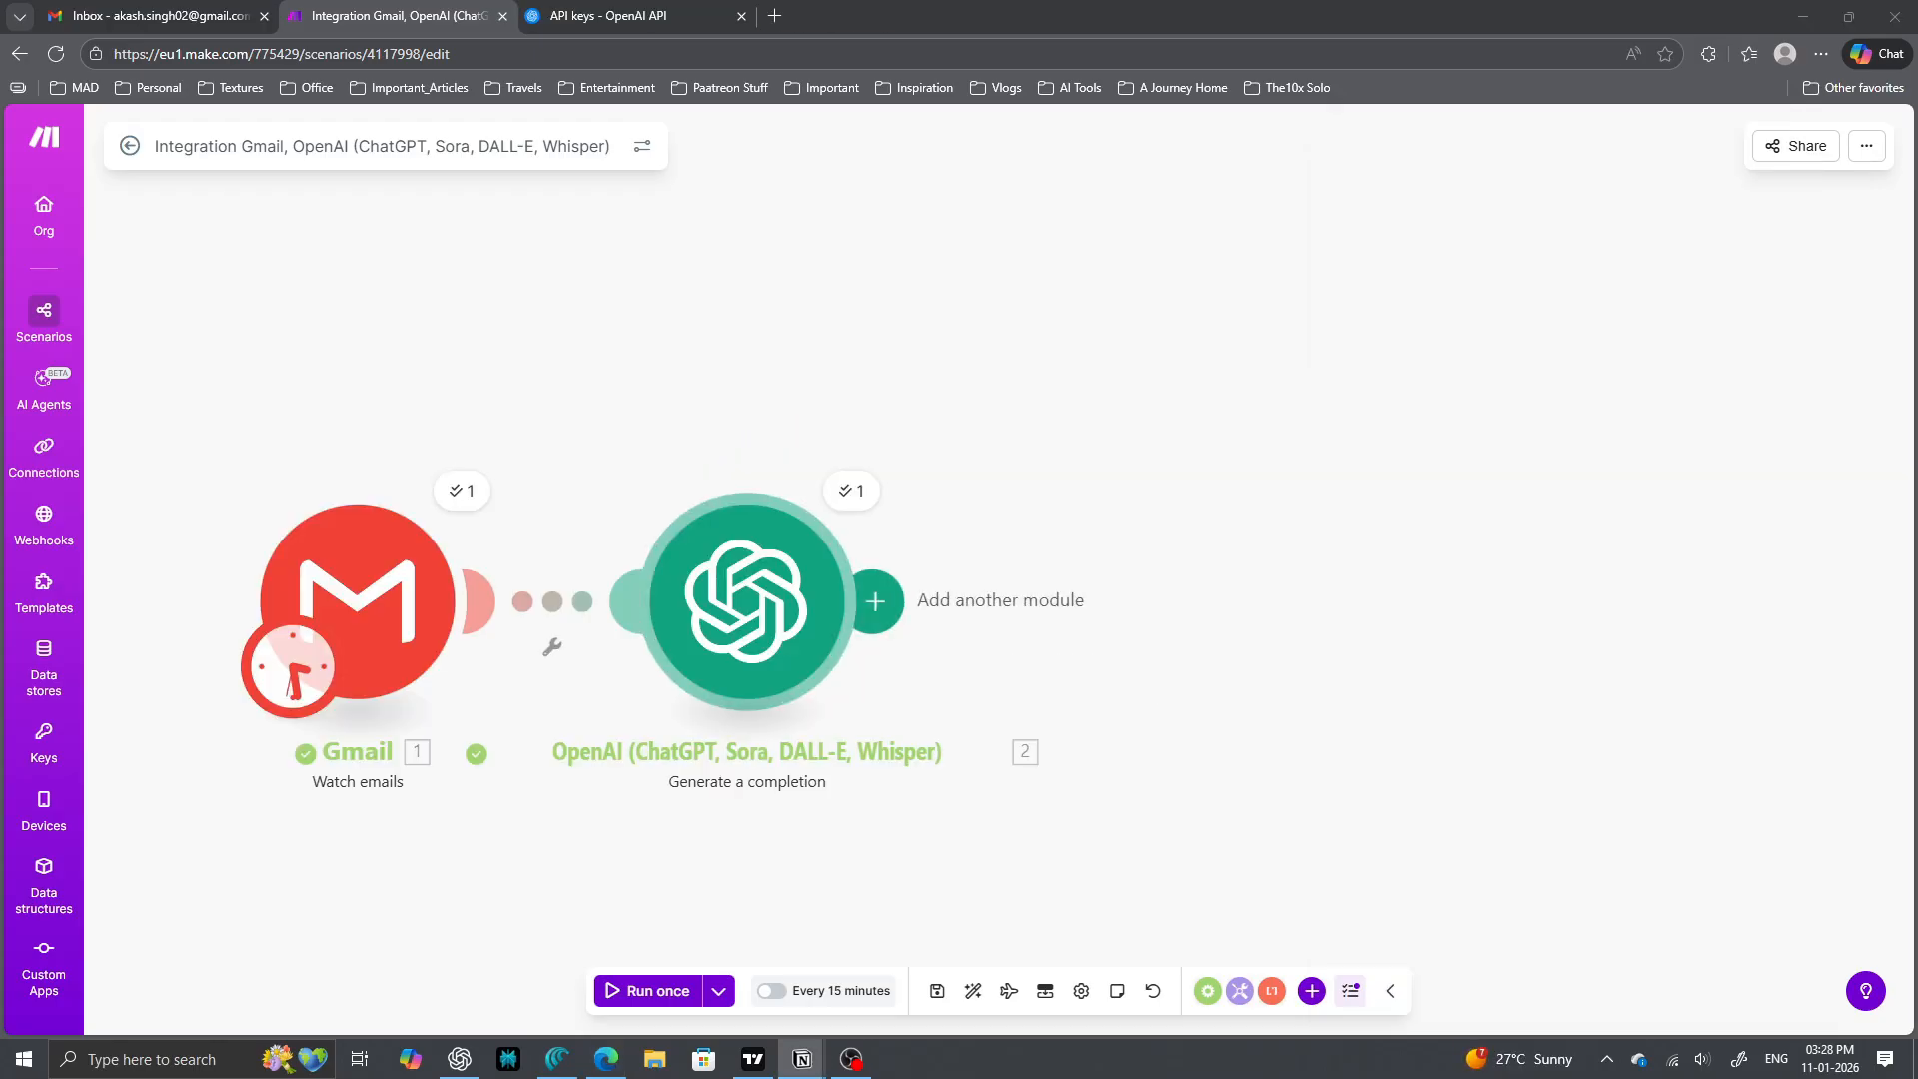
- Add a Parse JSON module after OpenAI by searching 'parse jaon', then begin a new data structure
left_click(871, 602)
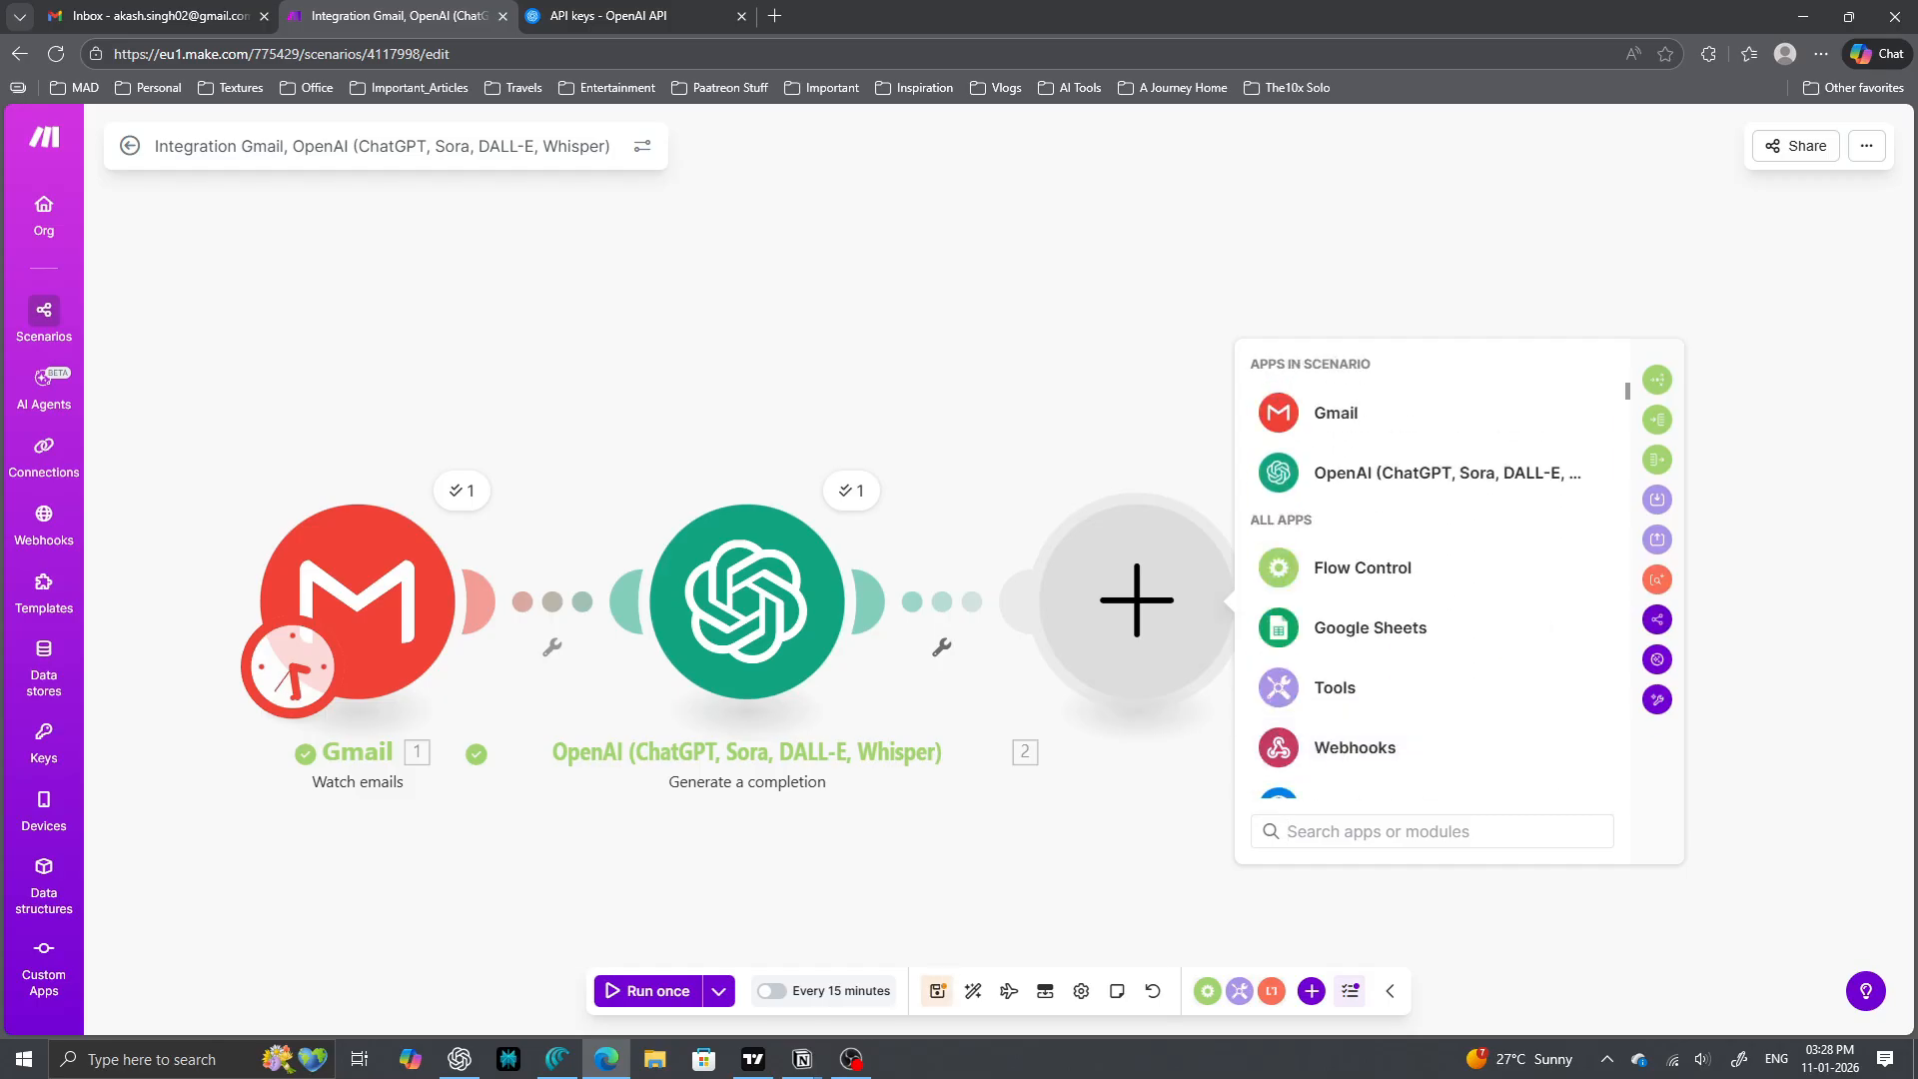
type("parse ")
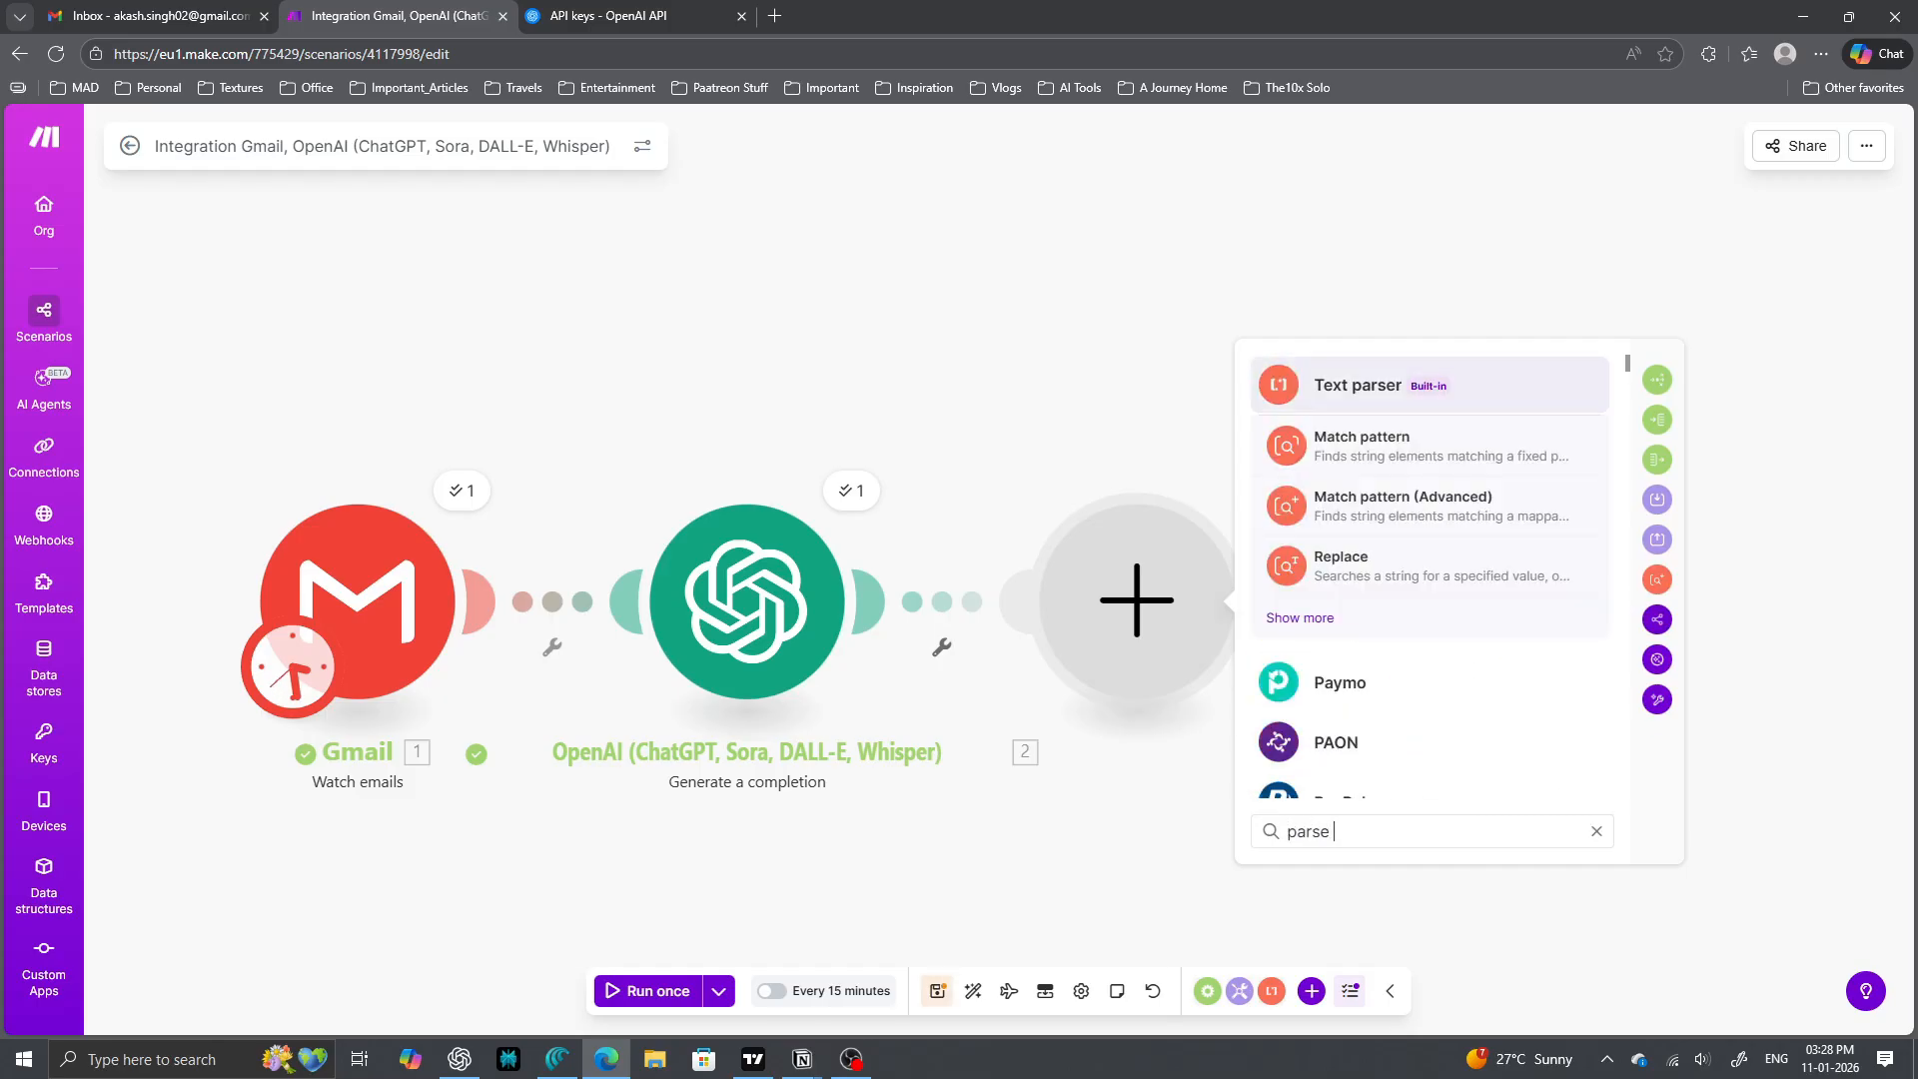
type("jaon")
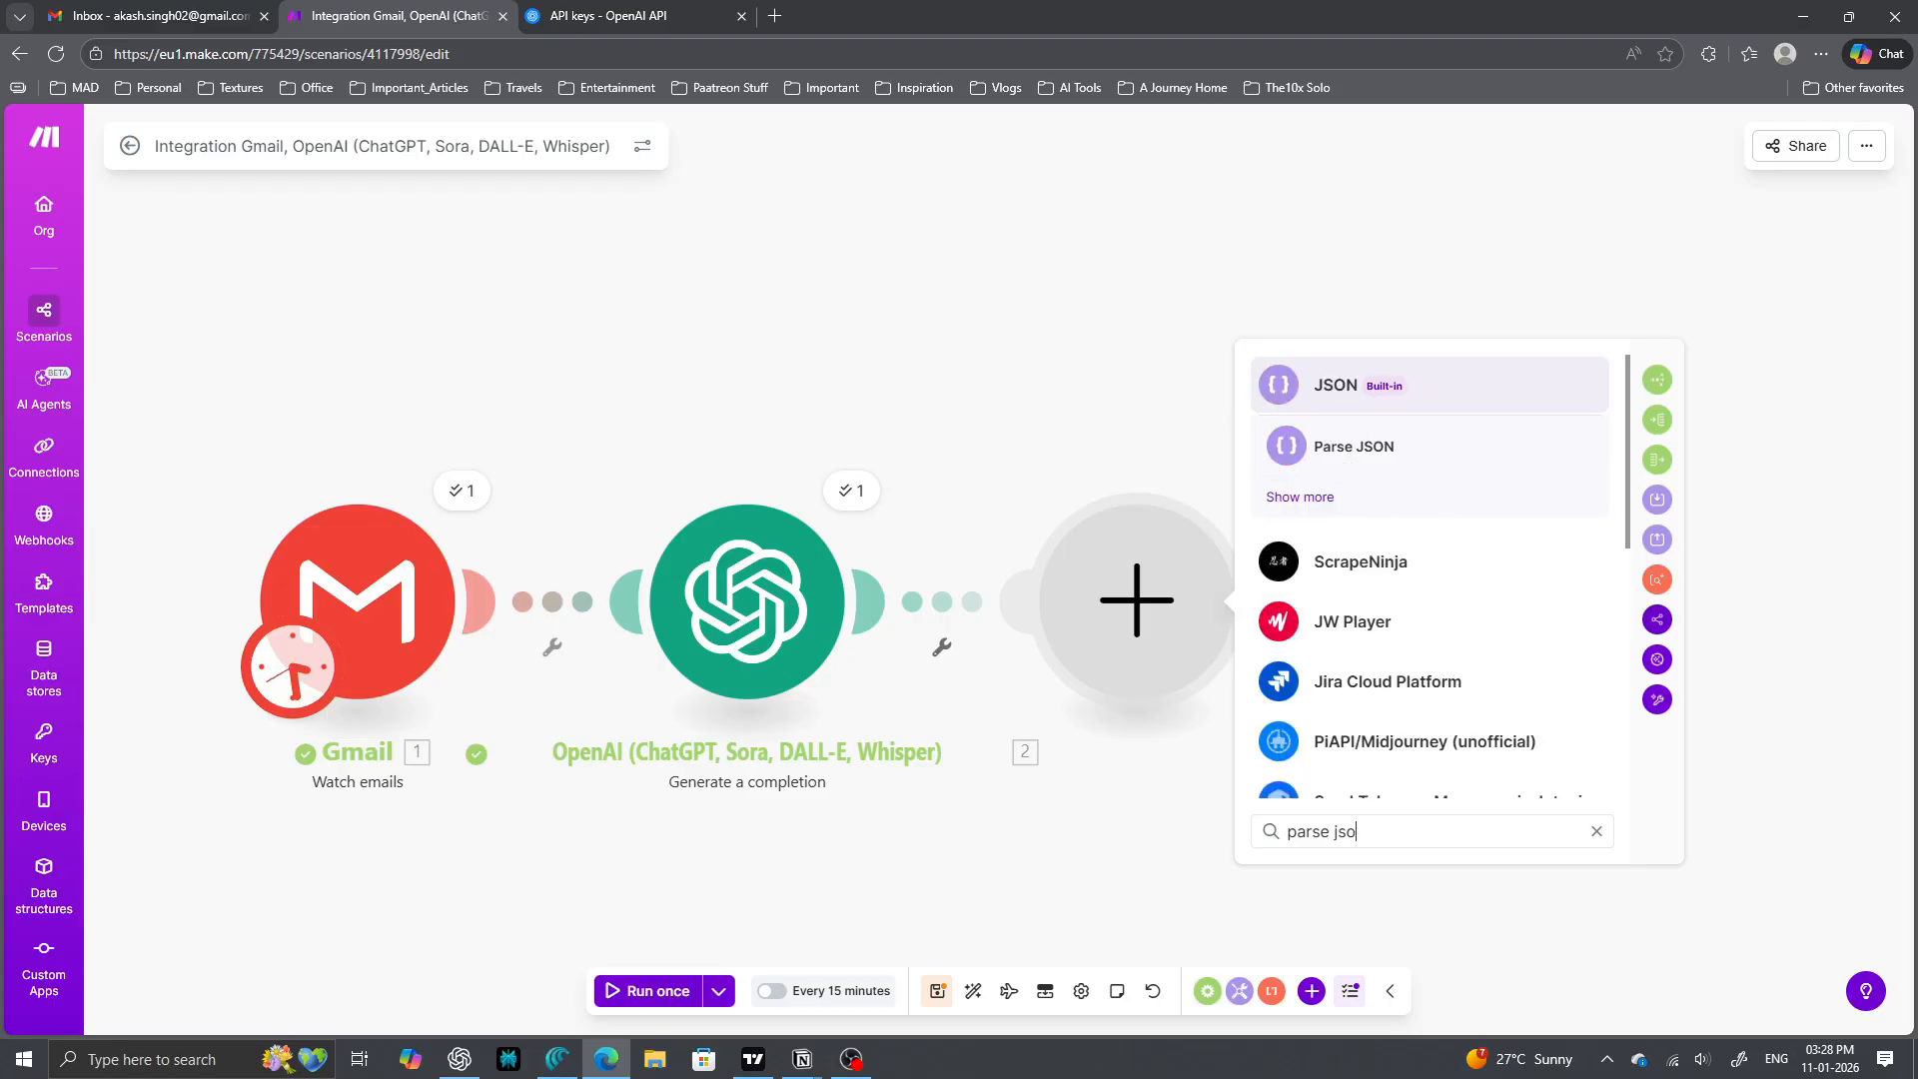
left_click(1354, 446)
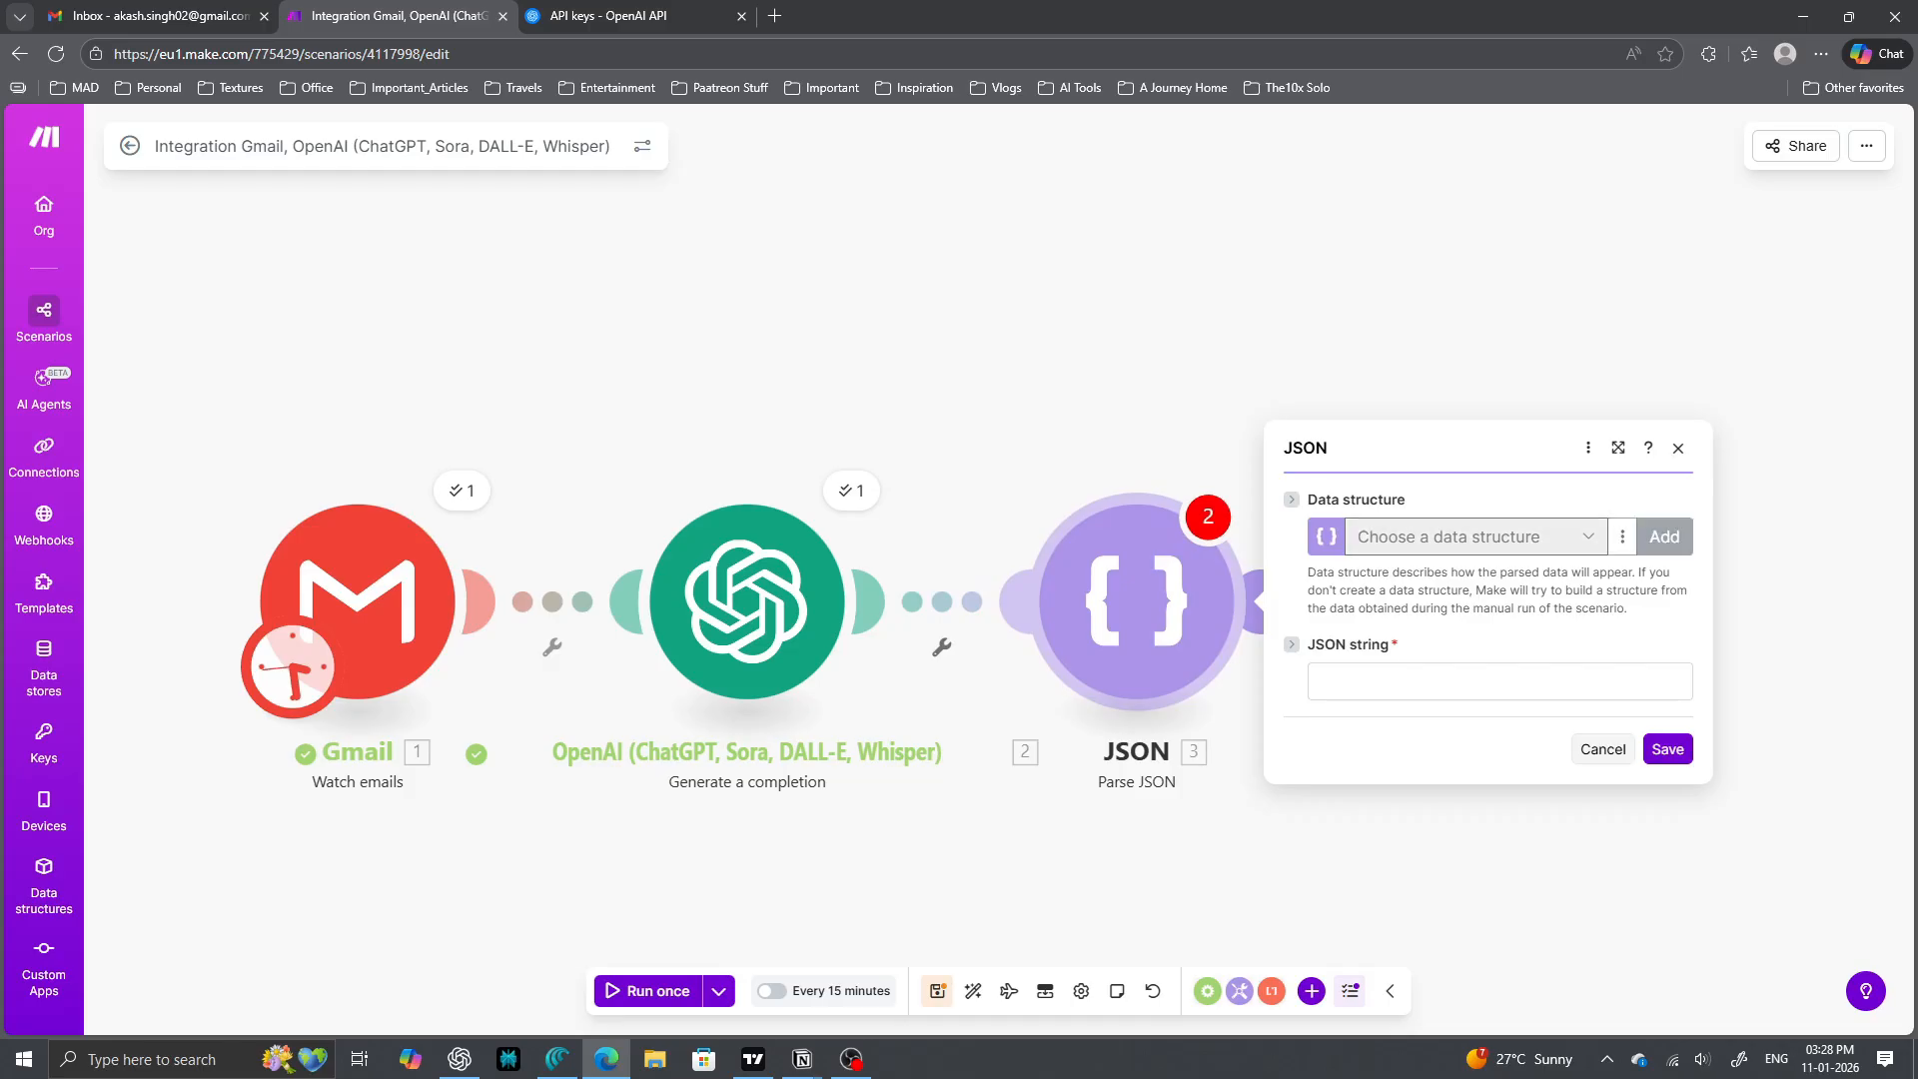
left_click(1665, 536)
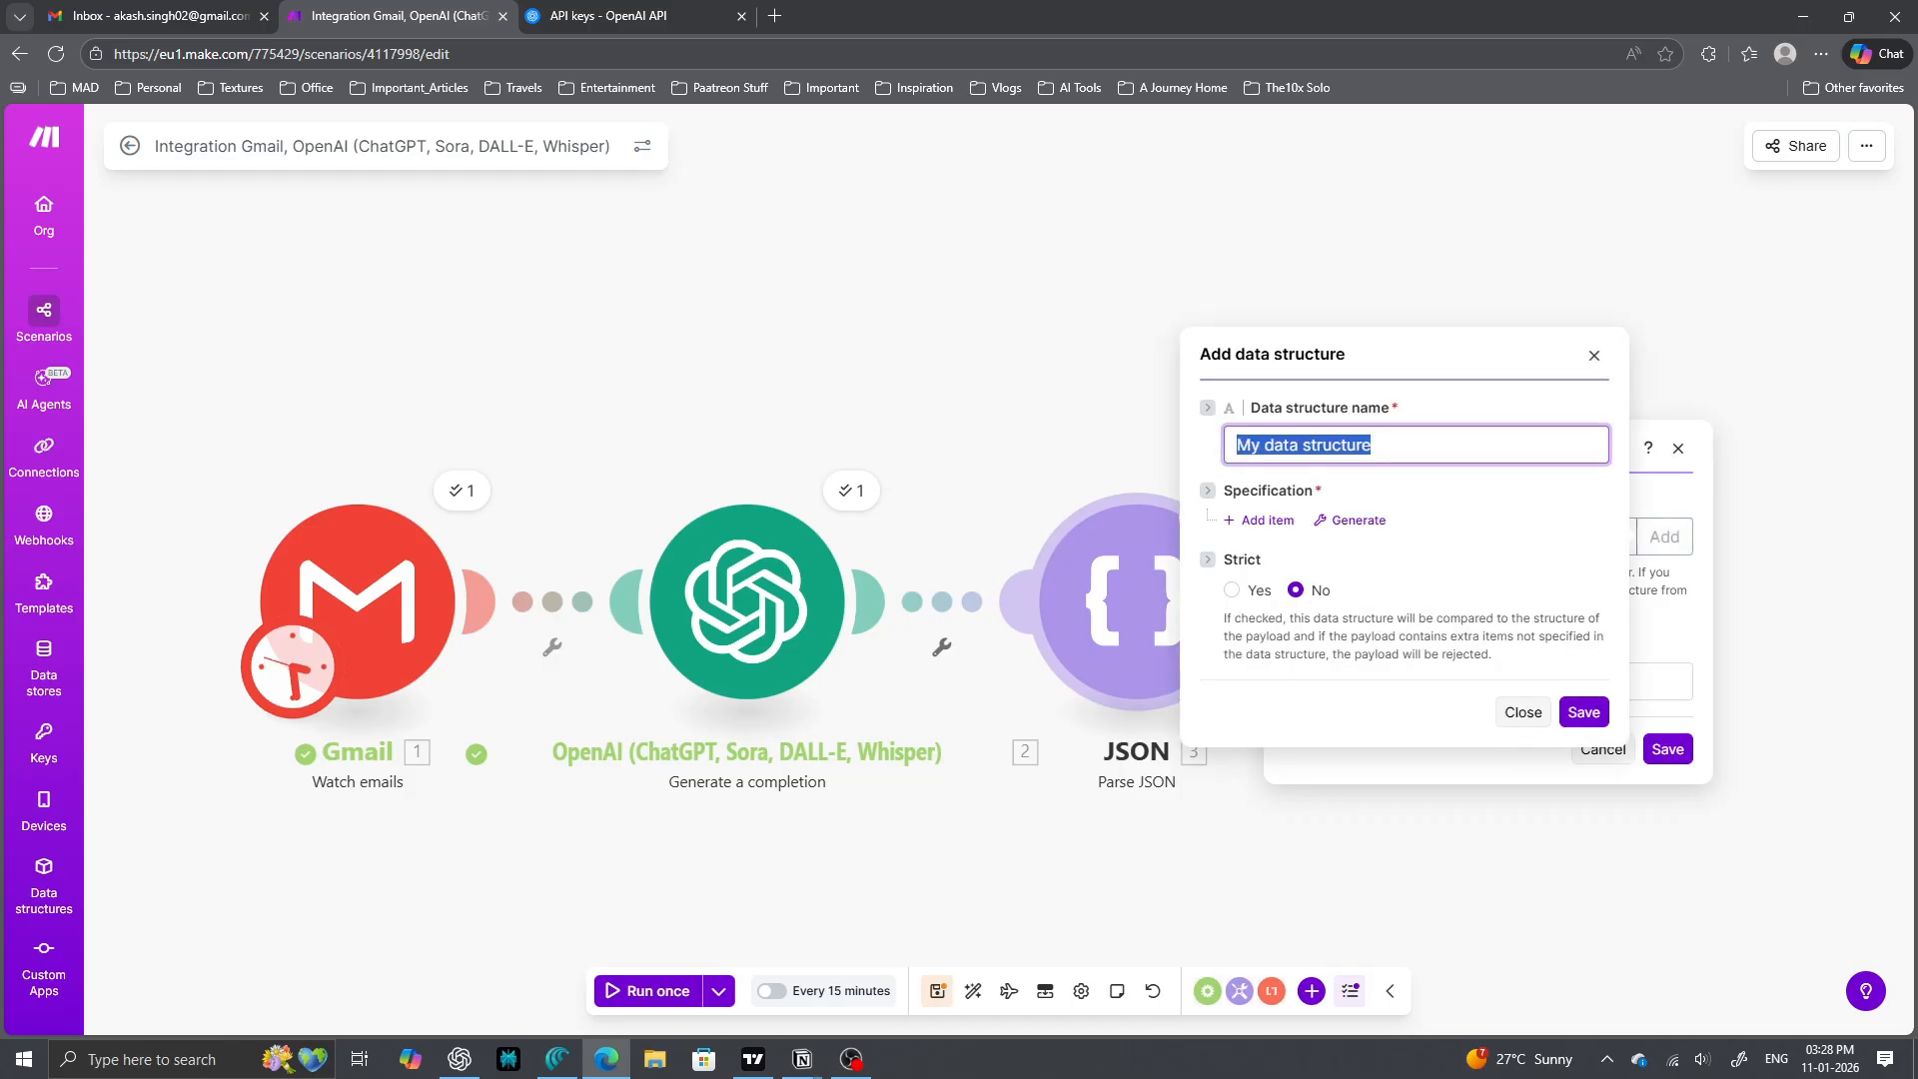
- Name the data structure 'Task Structure' and generate its items from the OpenAI result JSON sample
type("Task Stru")
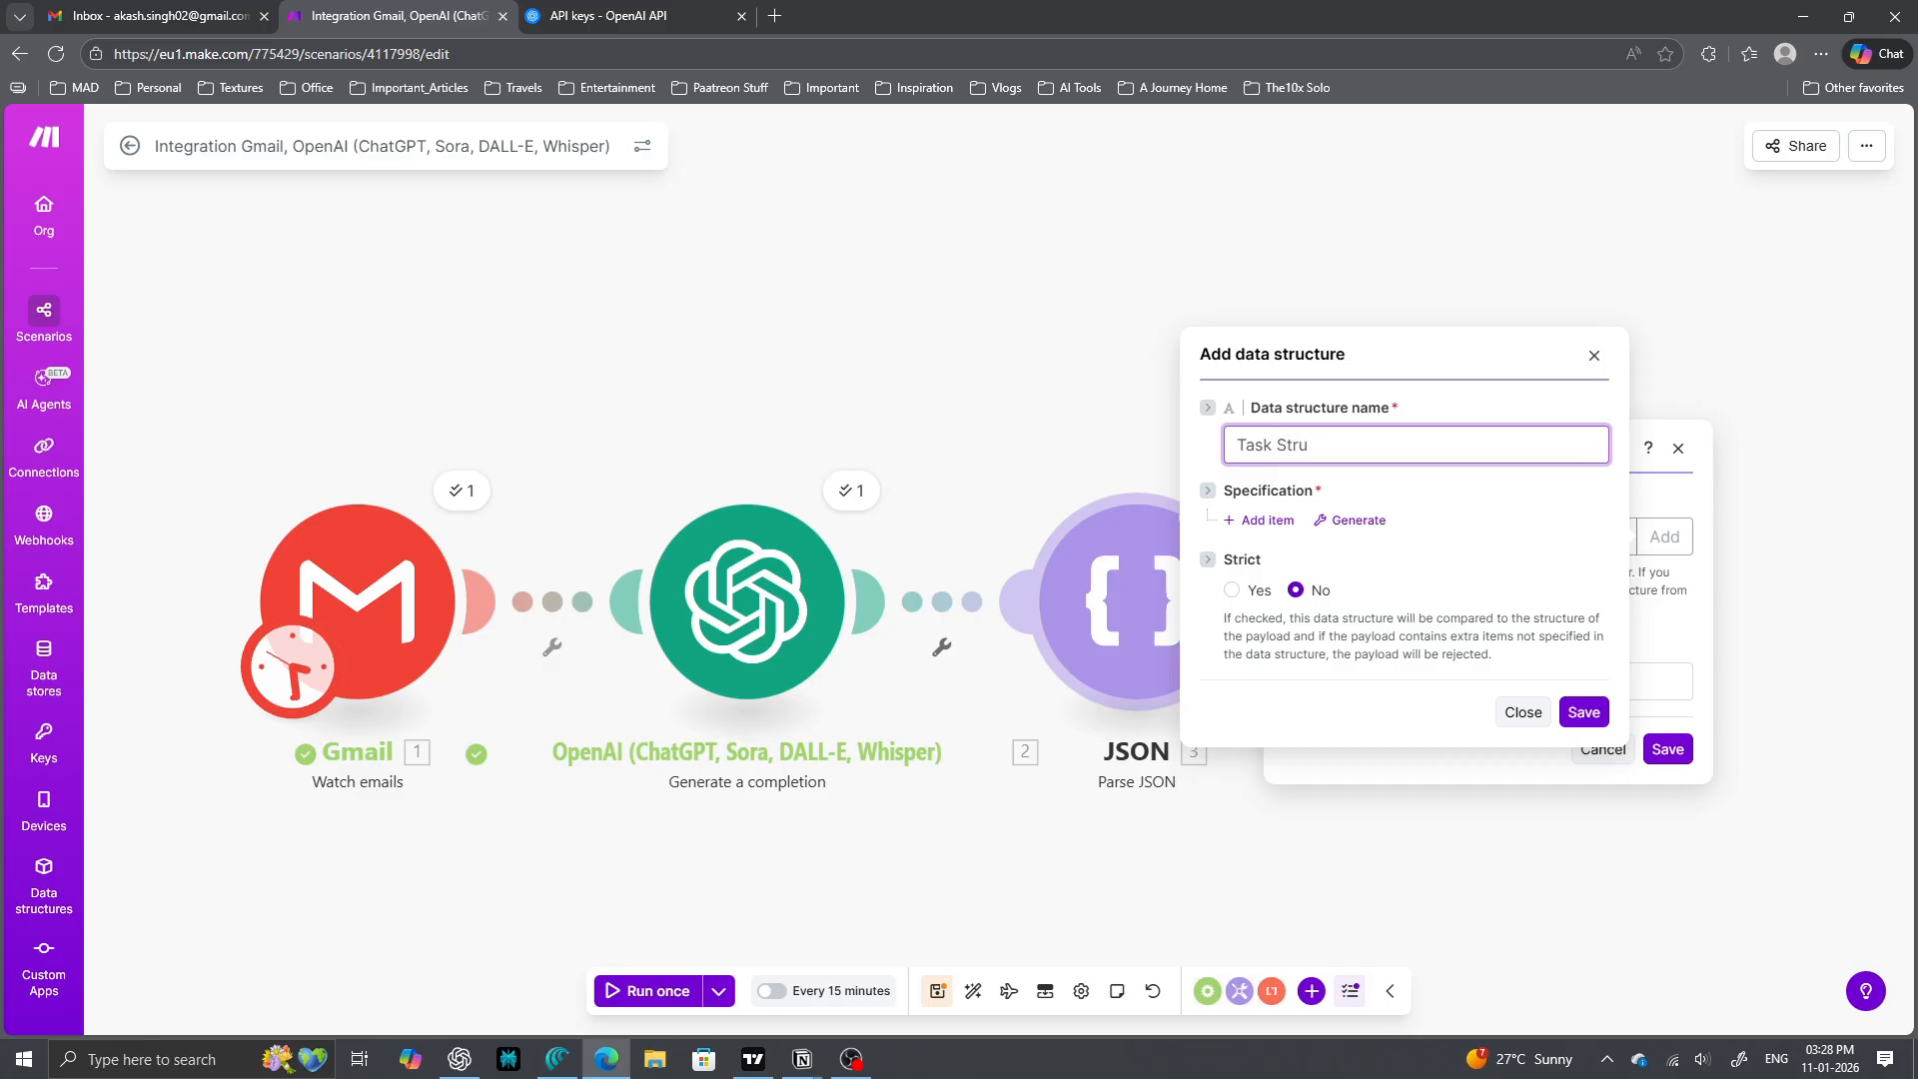
type("cture")
left_click(1354, 520)
left_click(1599, 535)
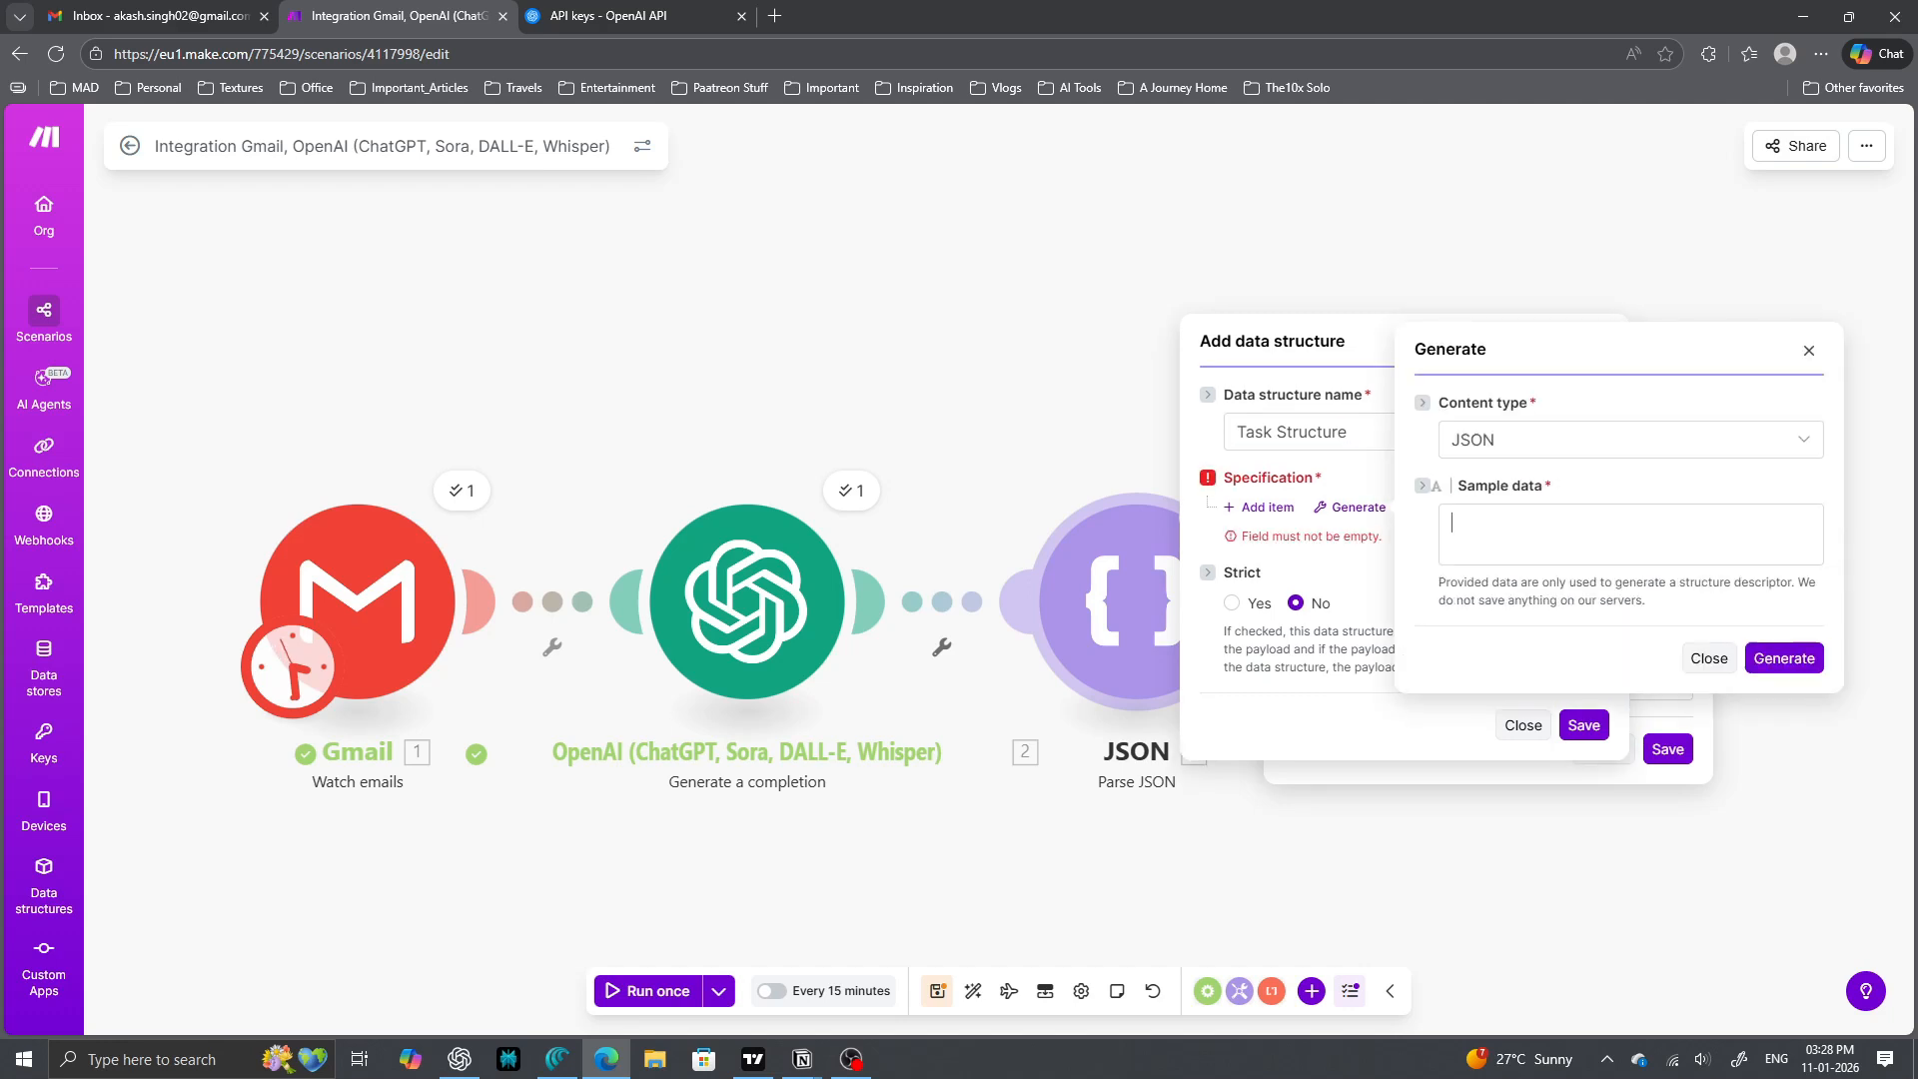
left_click(850, 489)
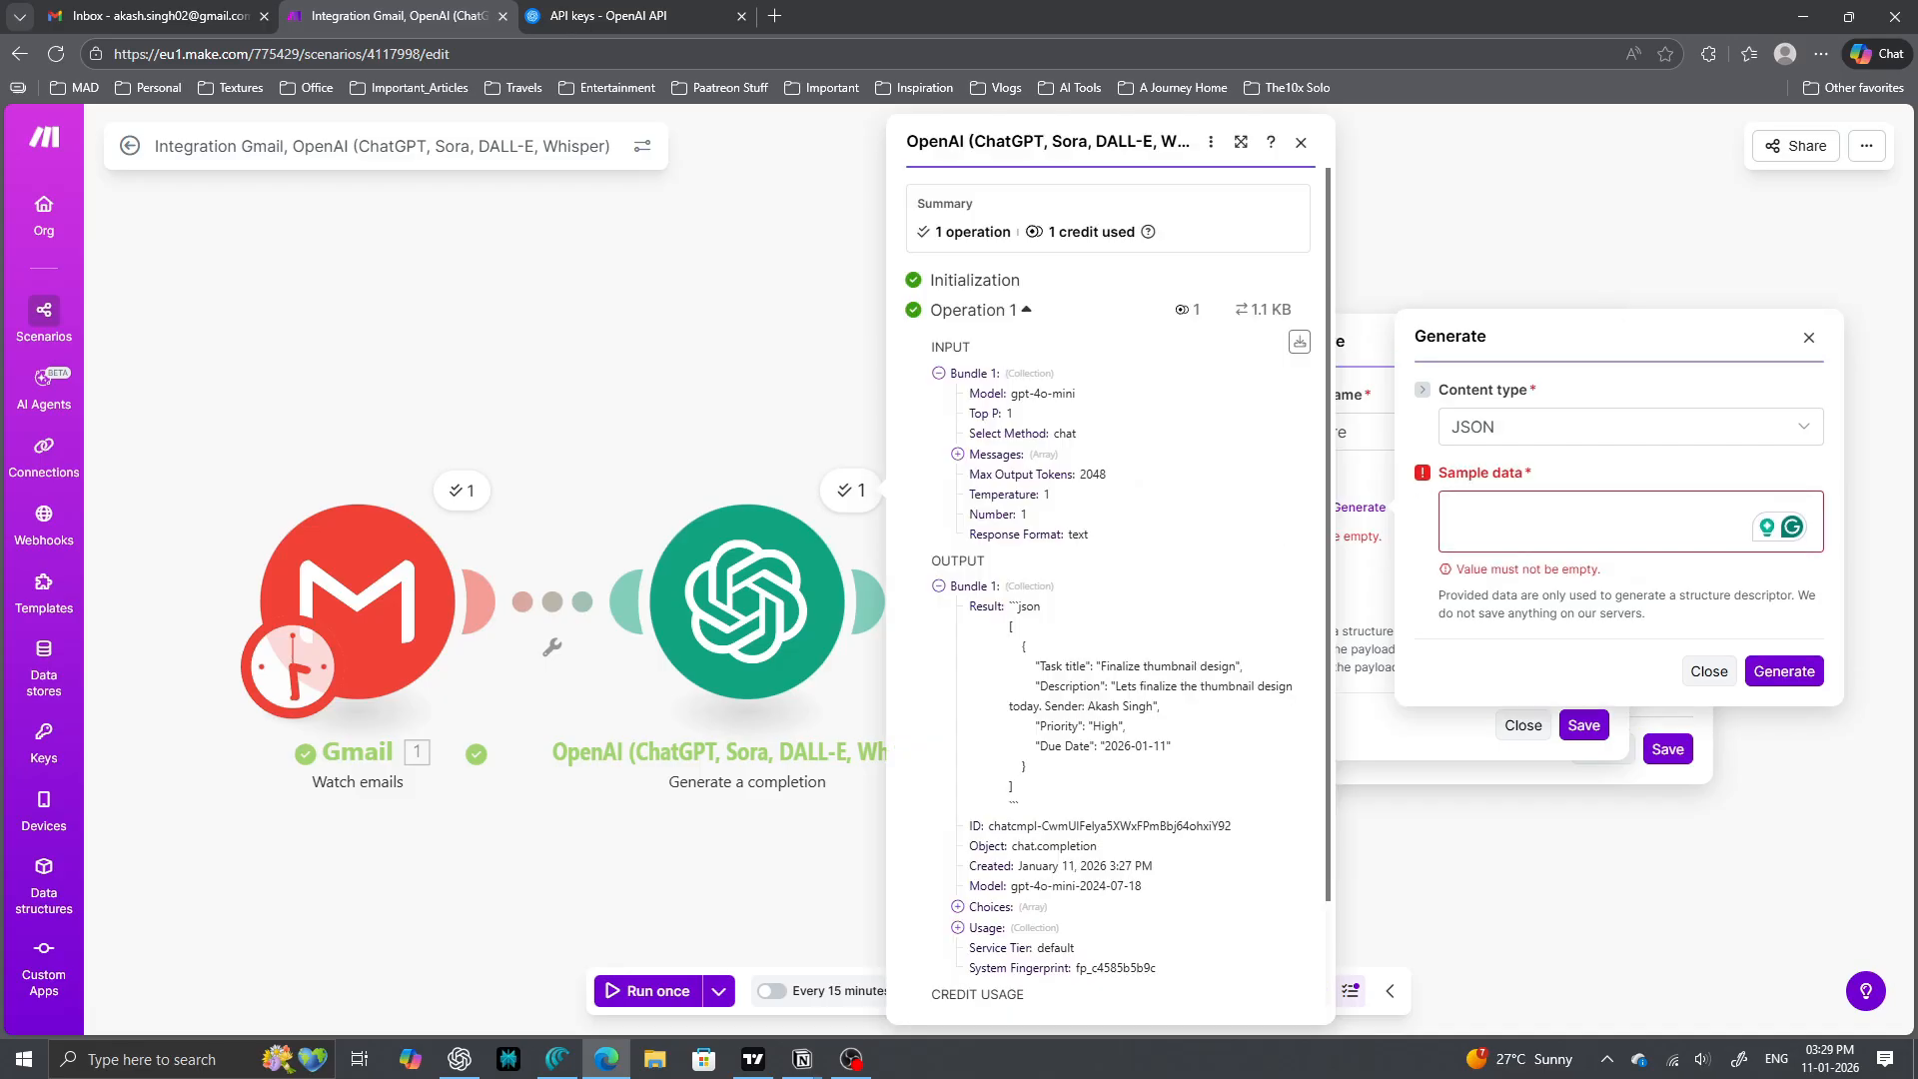
scroll(1109, 600, "down", 1)
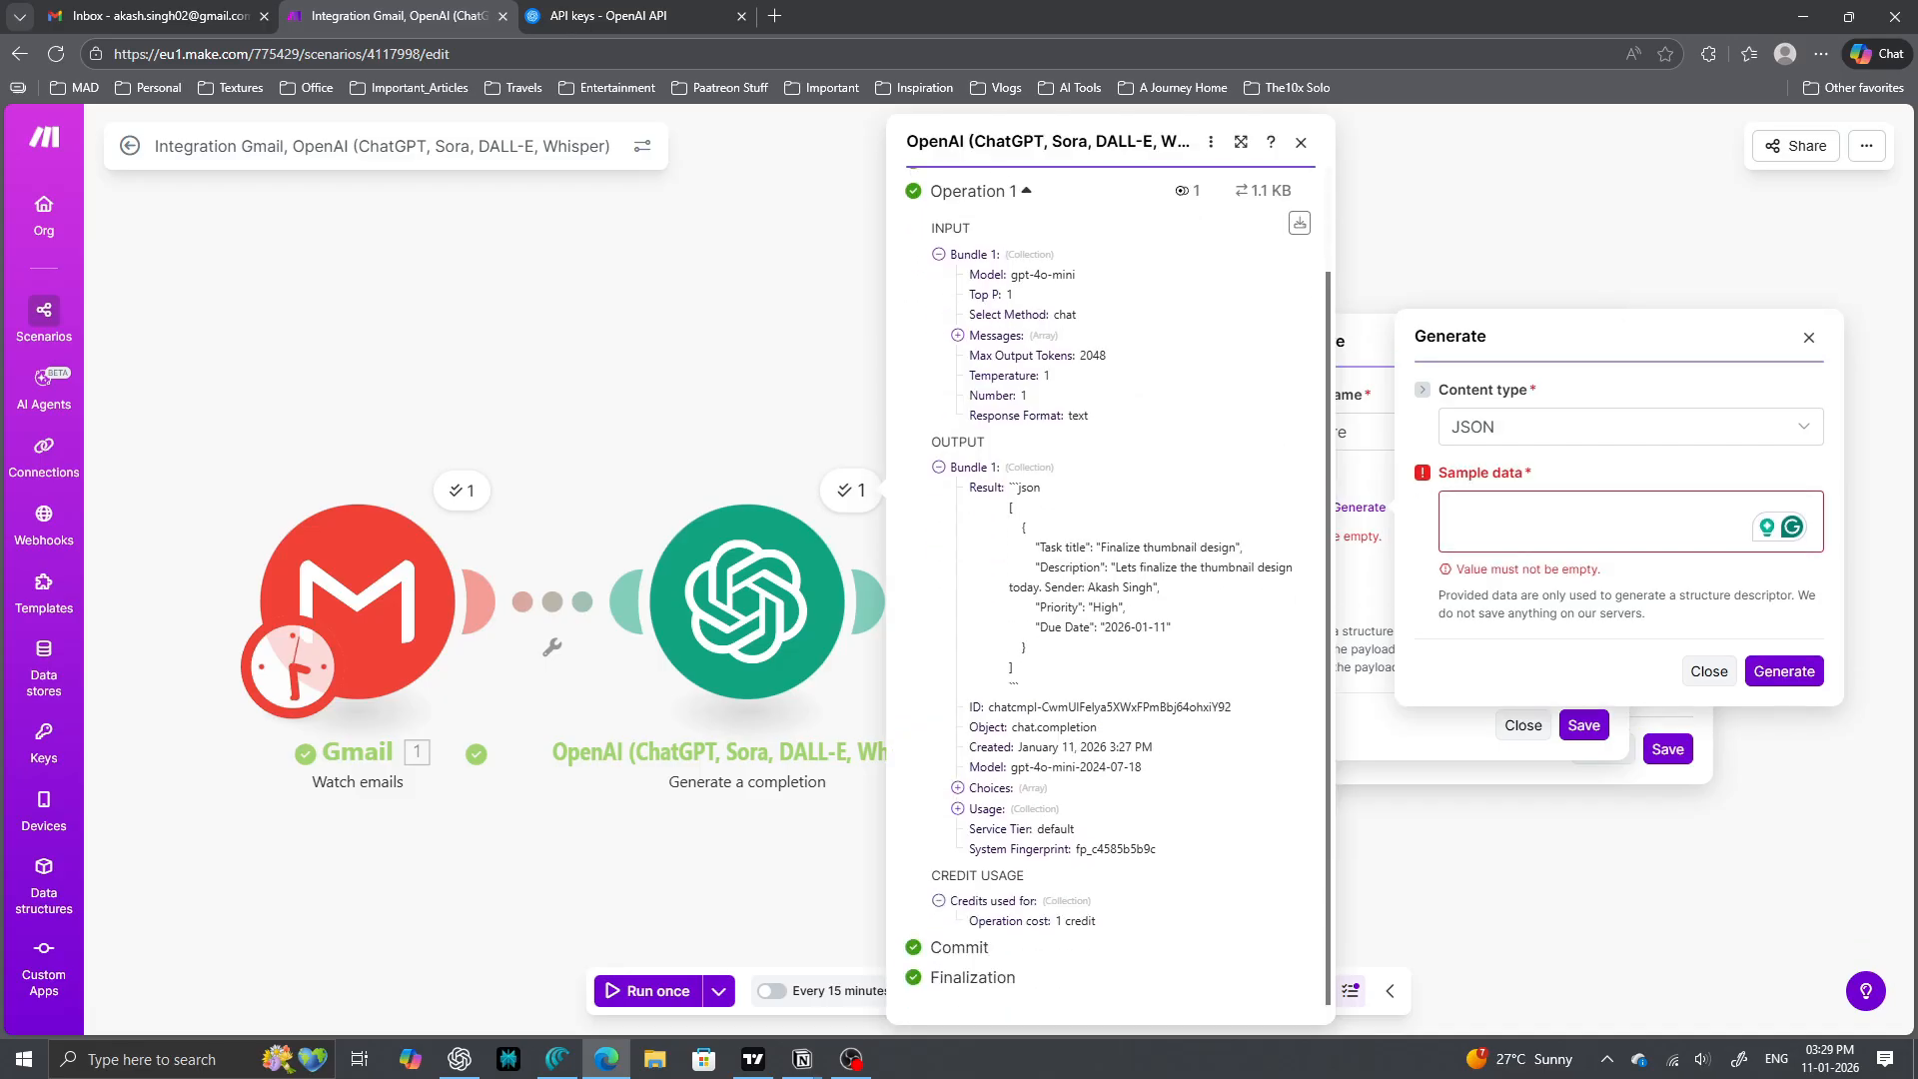
left_click_drag(1019, 487, 1029, 527)
left_click(1010, 509)
left_click_drag(1033, 547, 1171, 627)
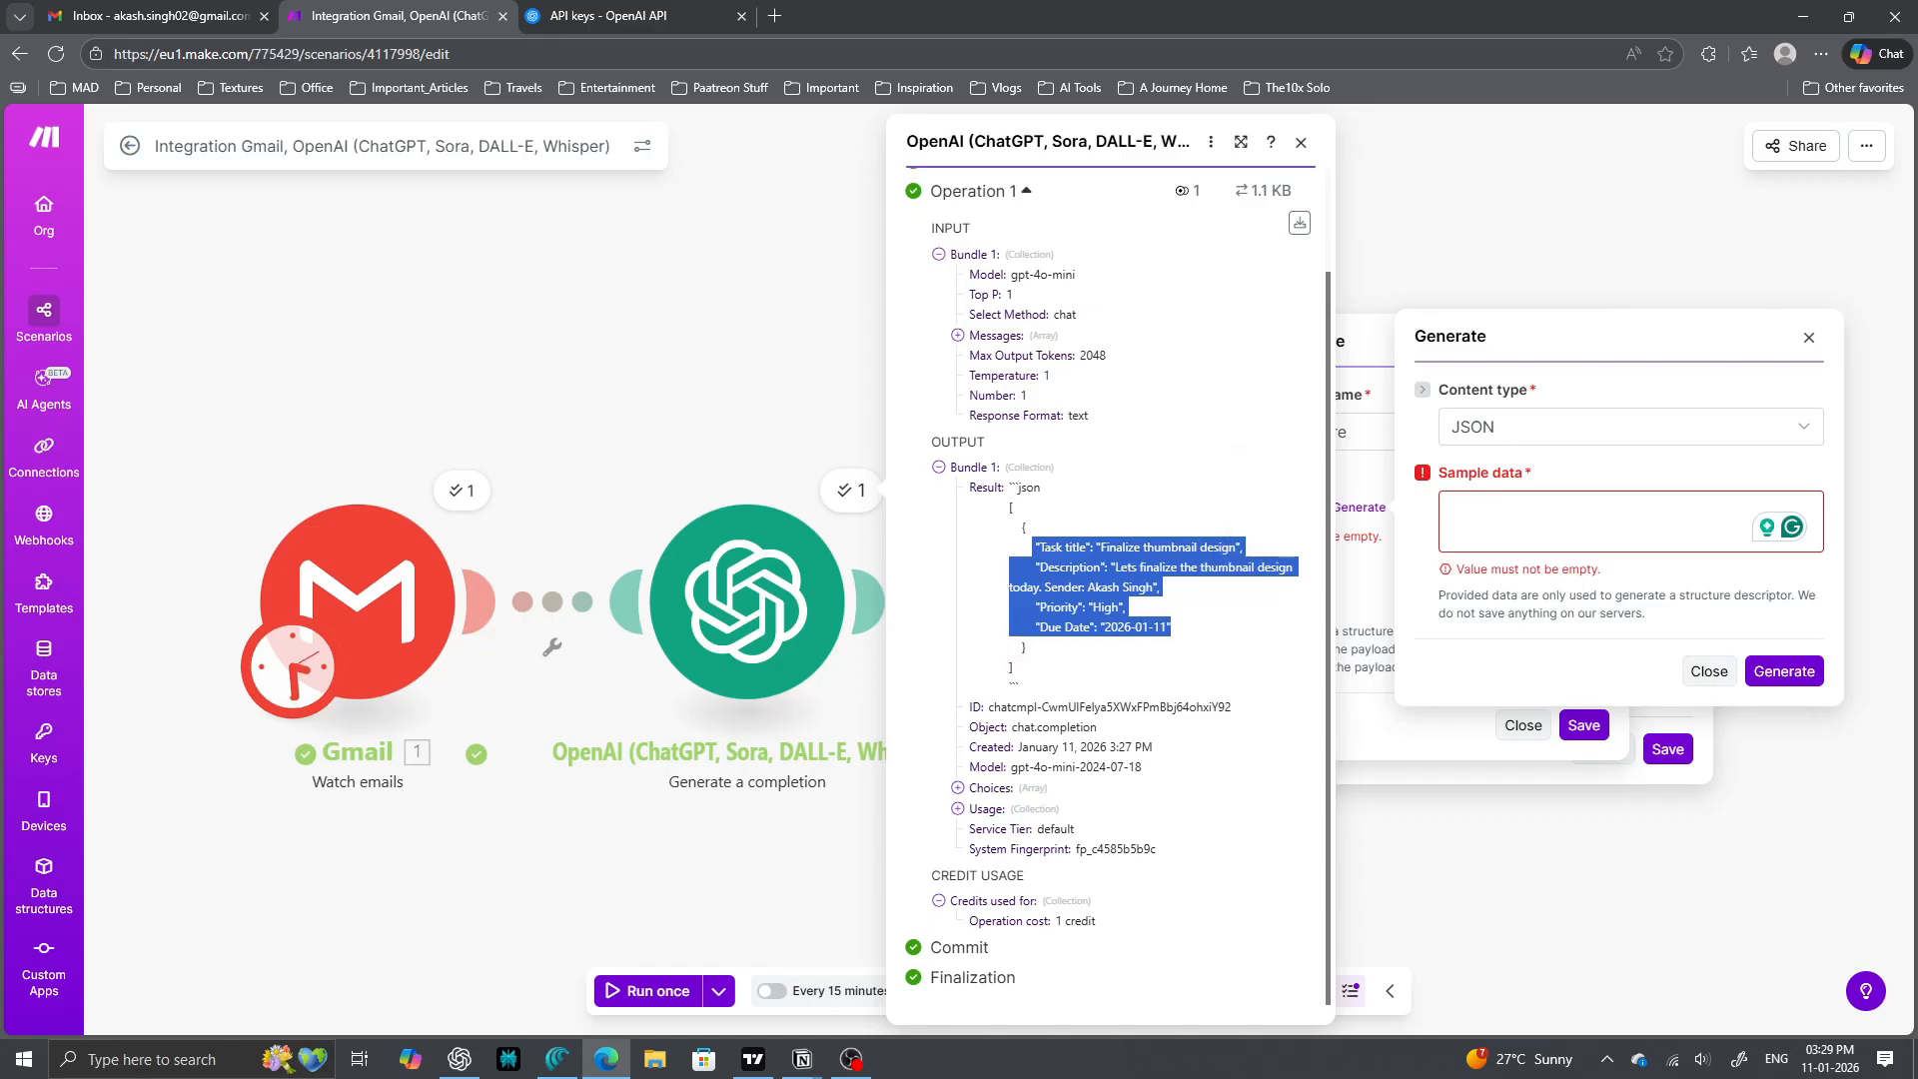
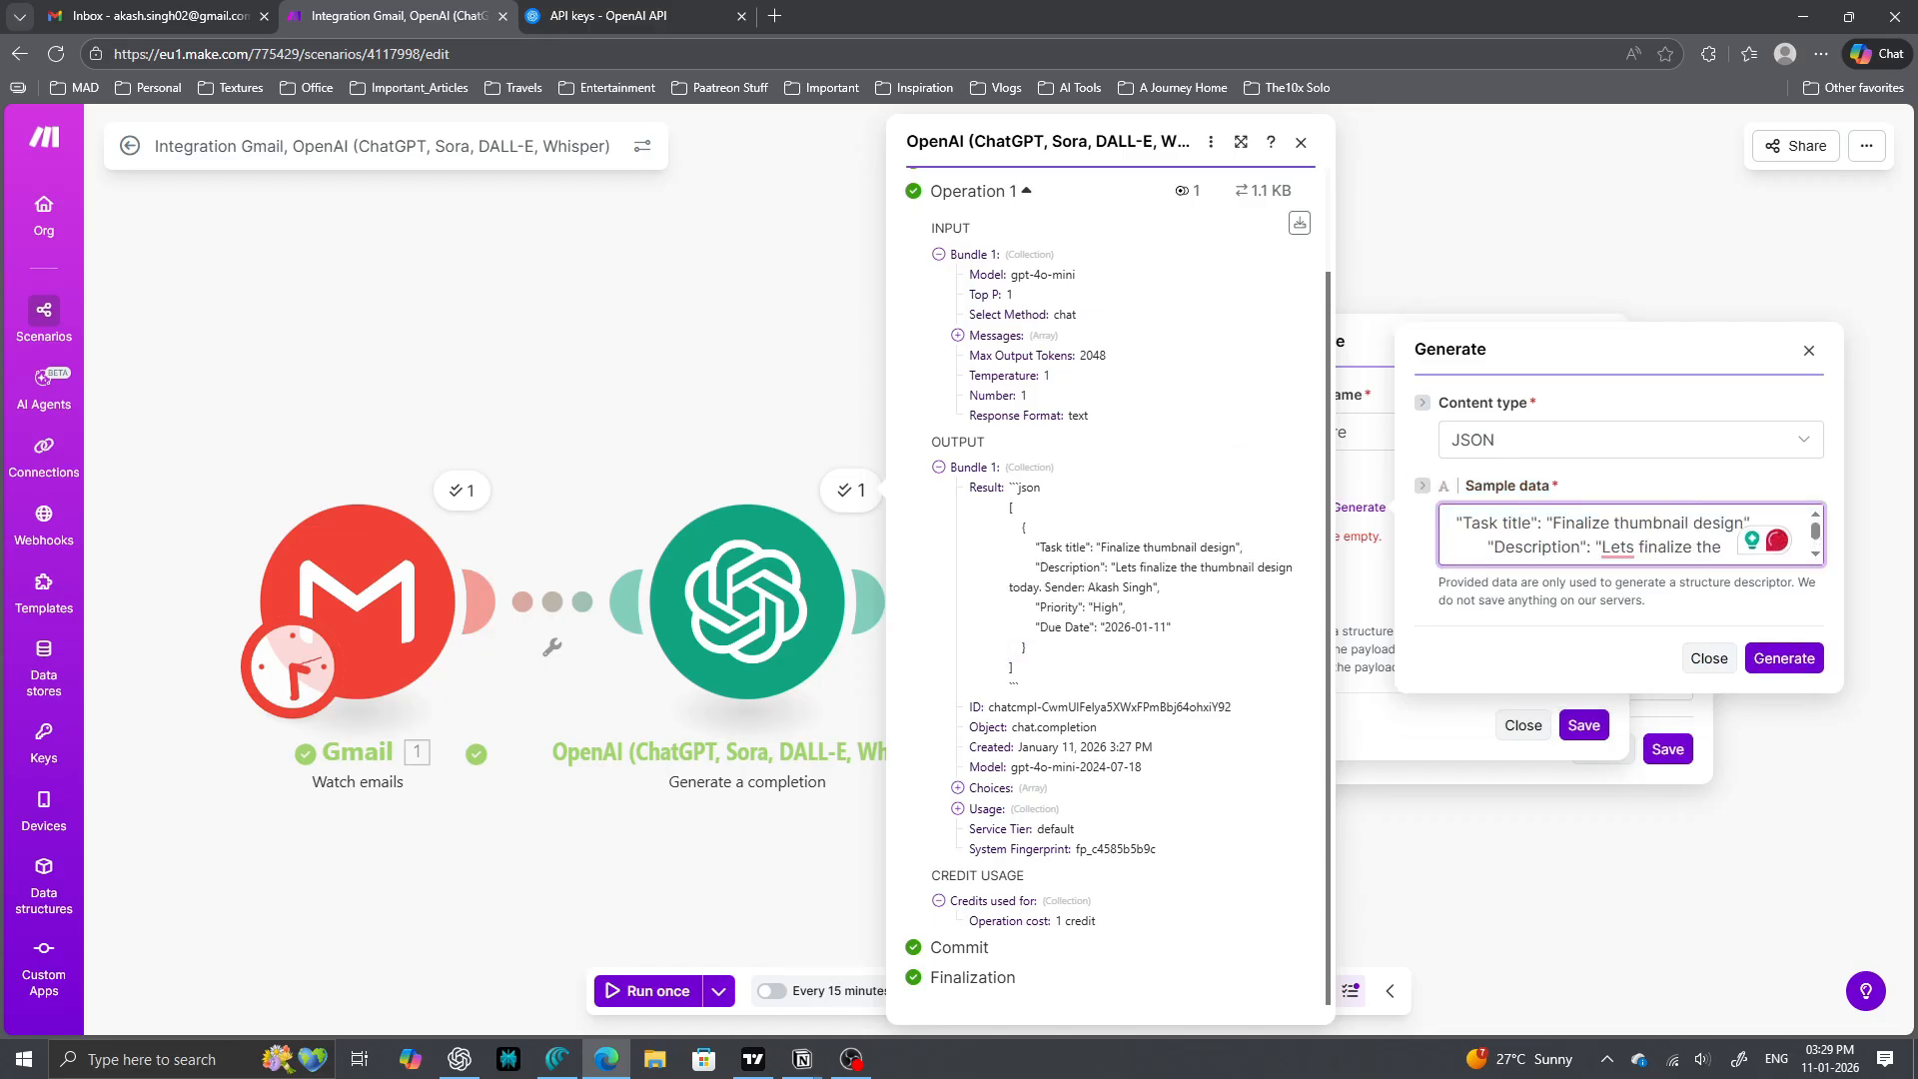
left_click(1785, 657)
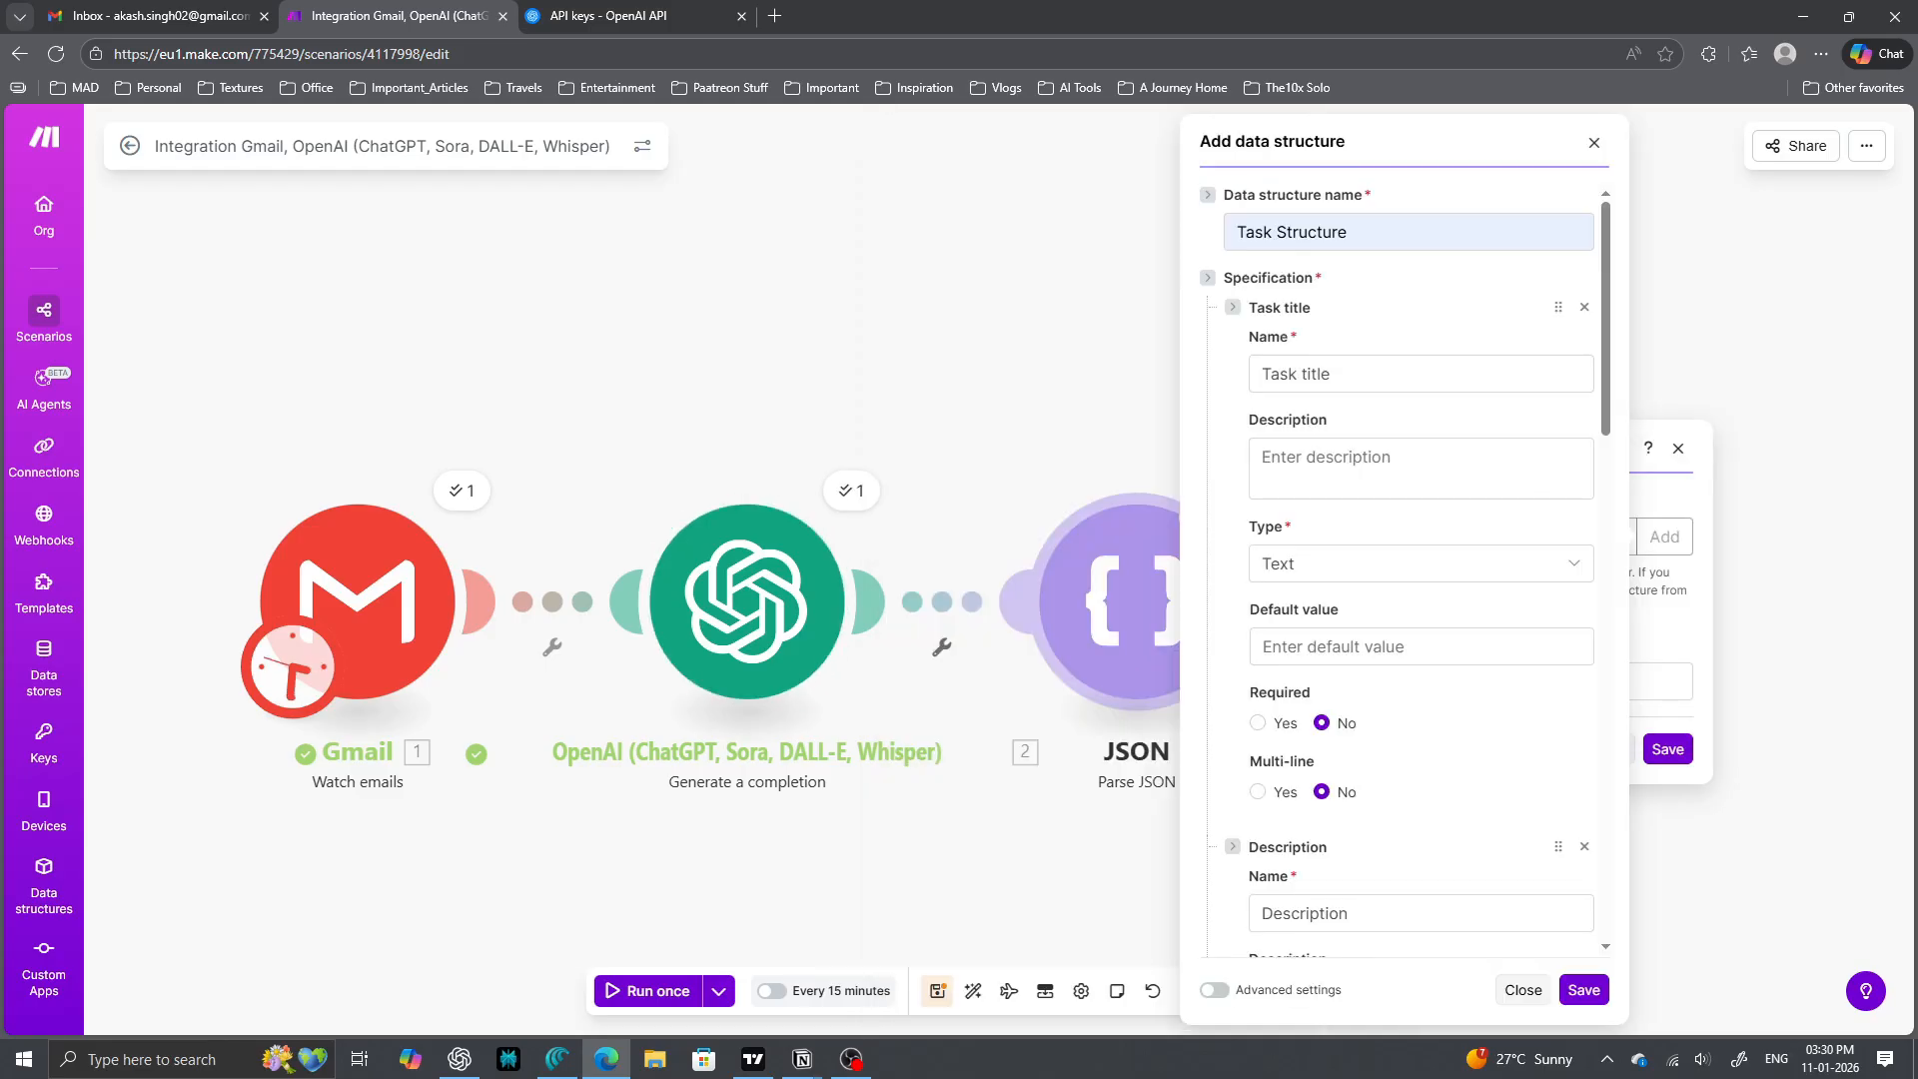
- Check the JSON array in the OpenAI module's Result output against the generated structure
left_click(850, 490)
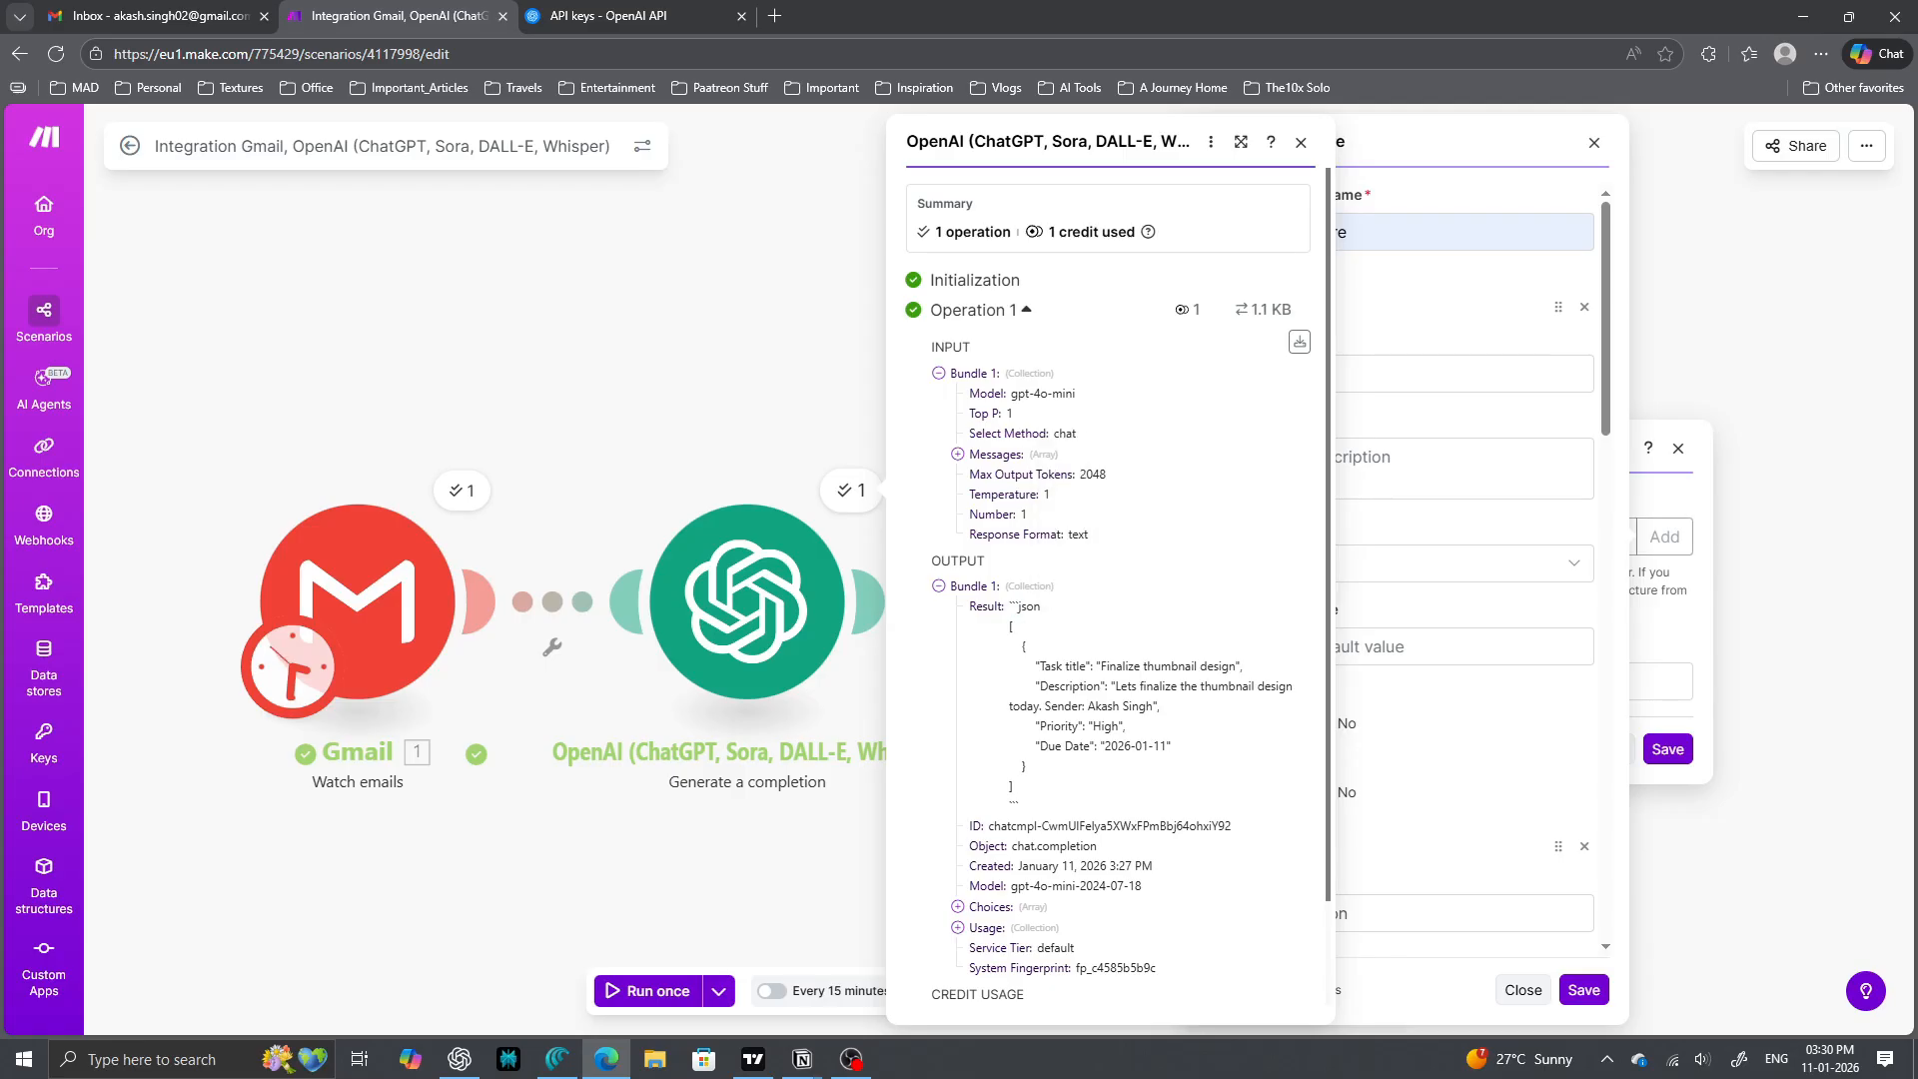
left_click_drag(1007, 622, 1014, 789)
left_click(1011, 790)
left_click_drag(1008, 606, 1015, 789)
left_click(1016, 789)
left_click_drag(1009, 619, 1015, 789)
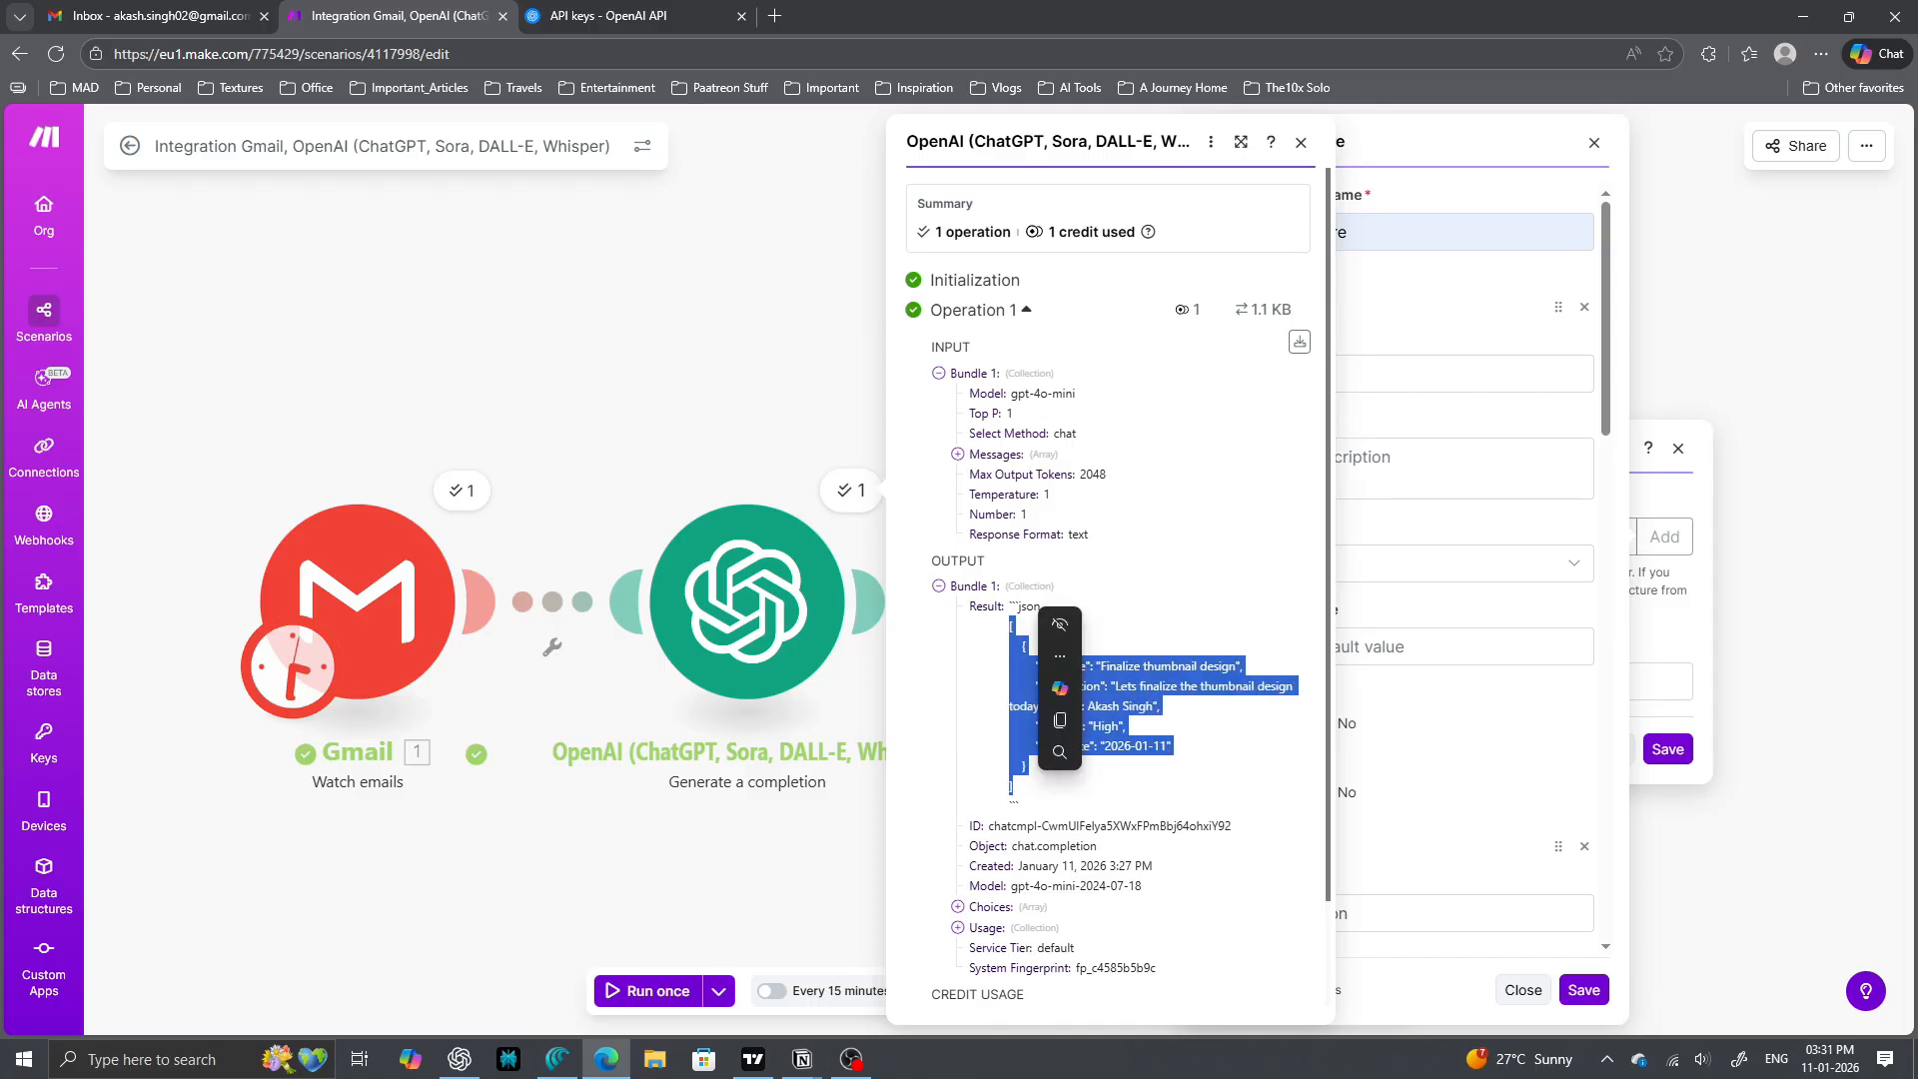
left_click(1015, 789)
left_click(1301, 142)
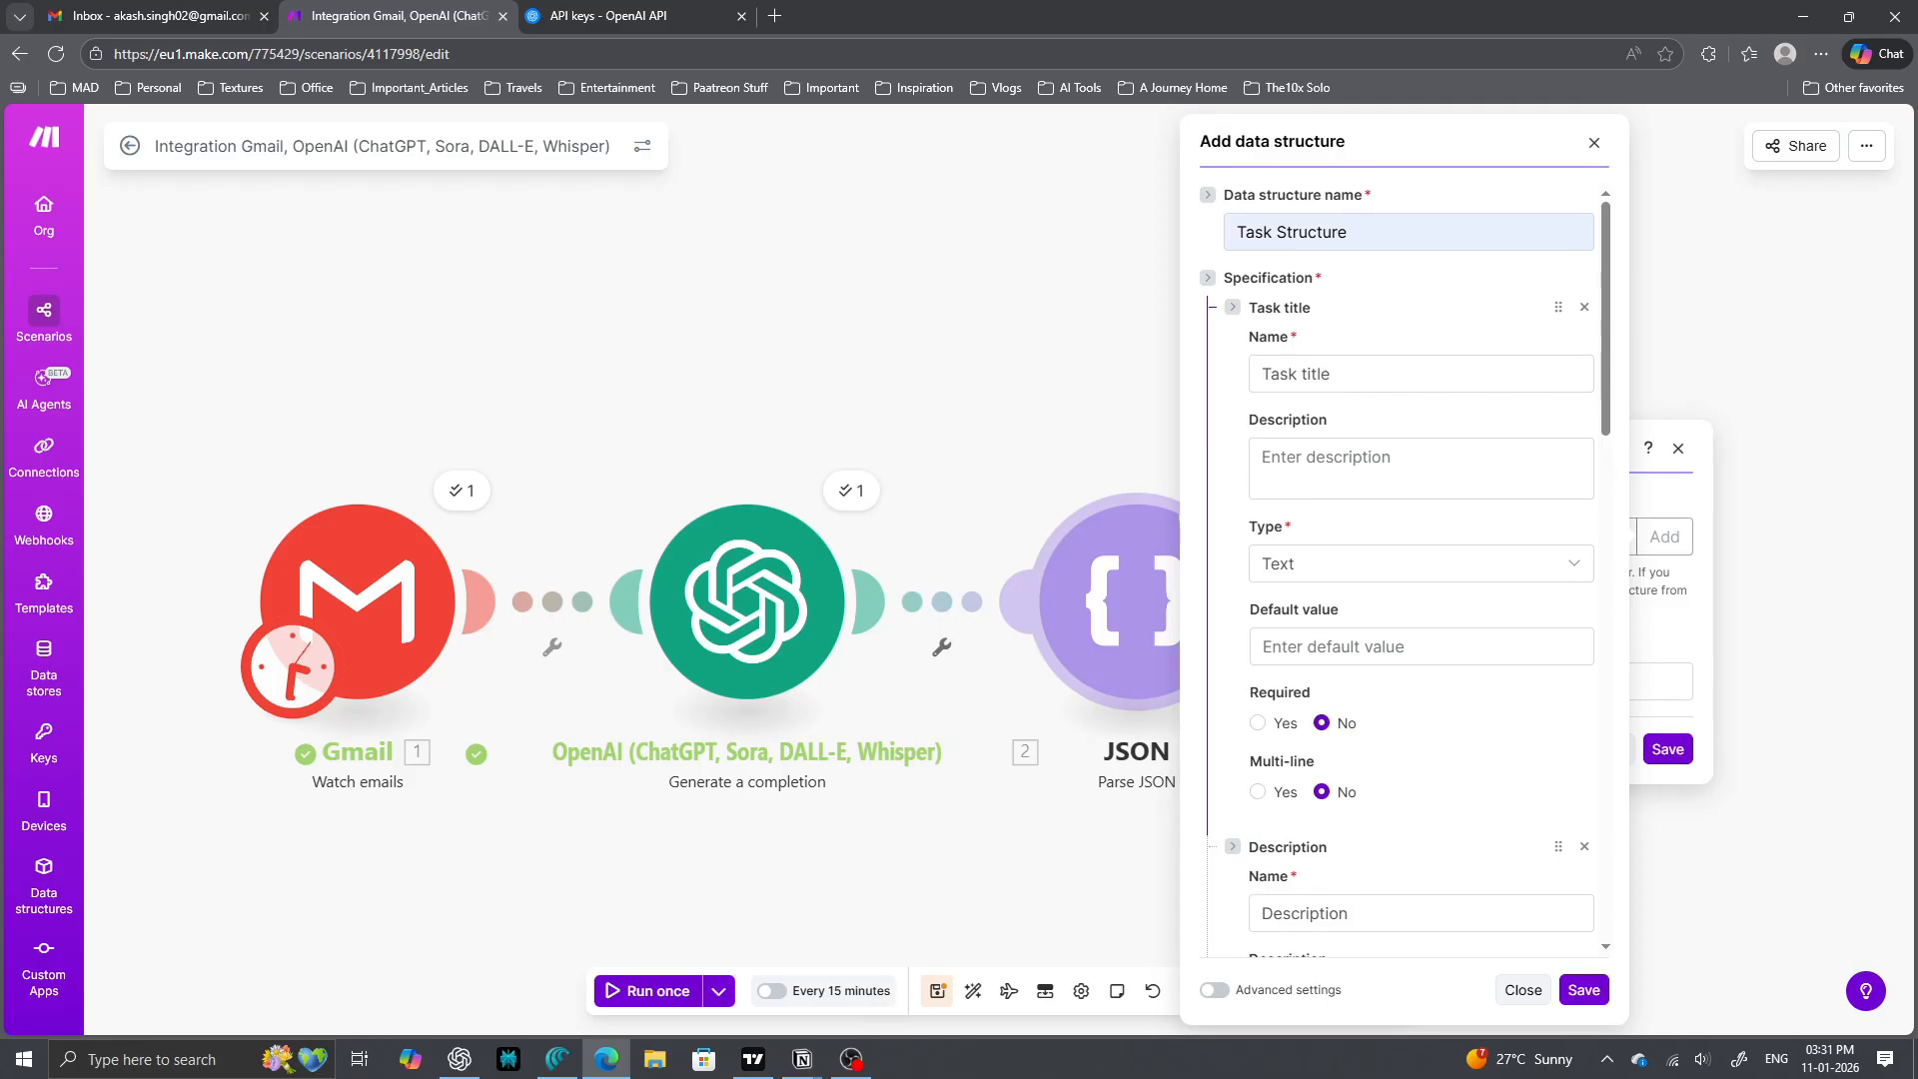
- Review the generated Task title, Description, Priority and Due date text items
scroll(1409, 559, "down", 3)
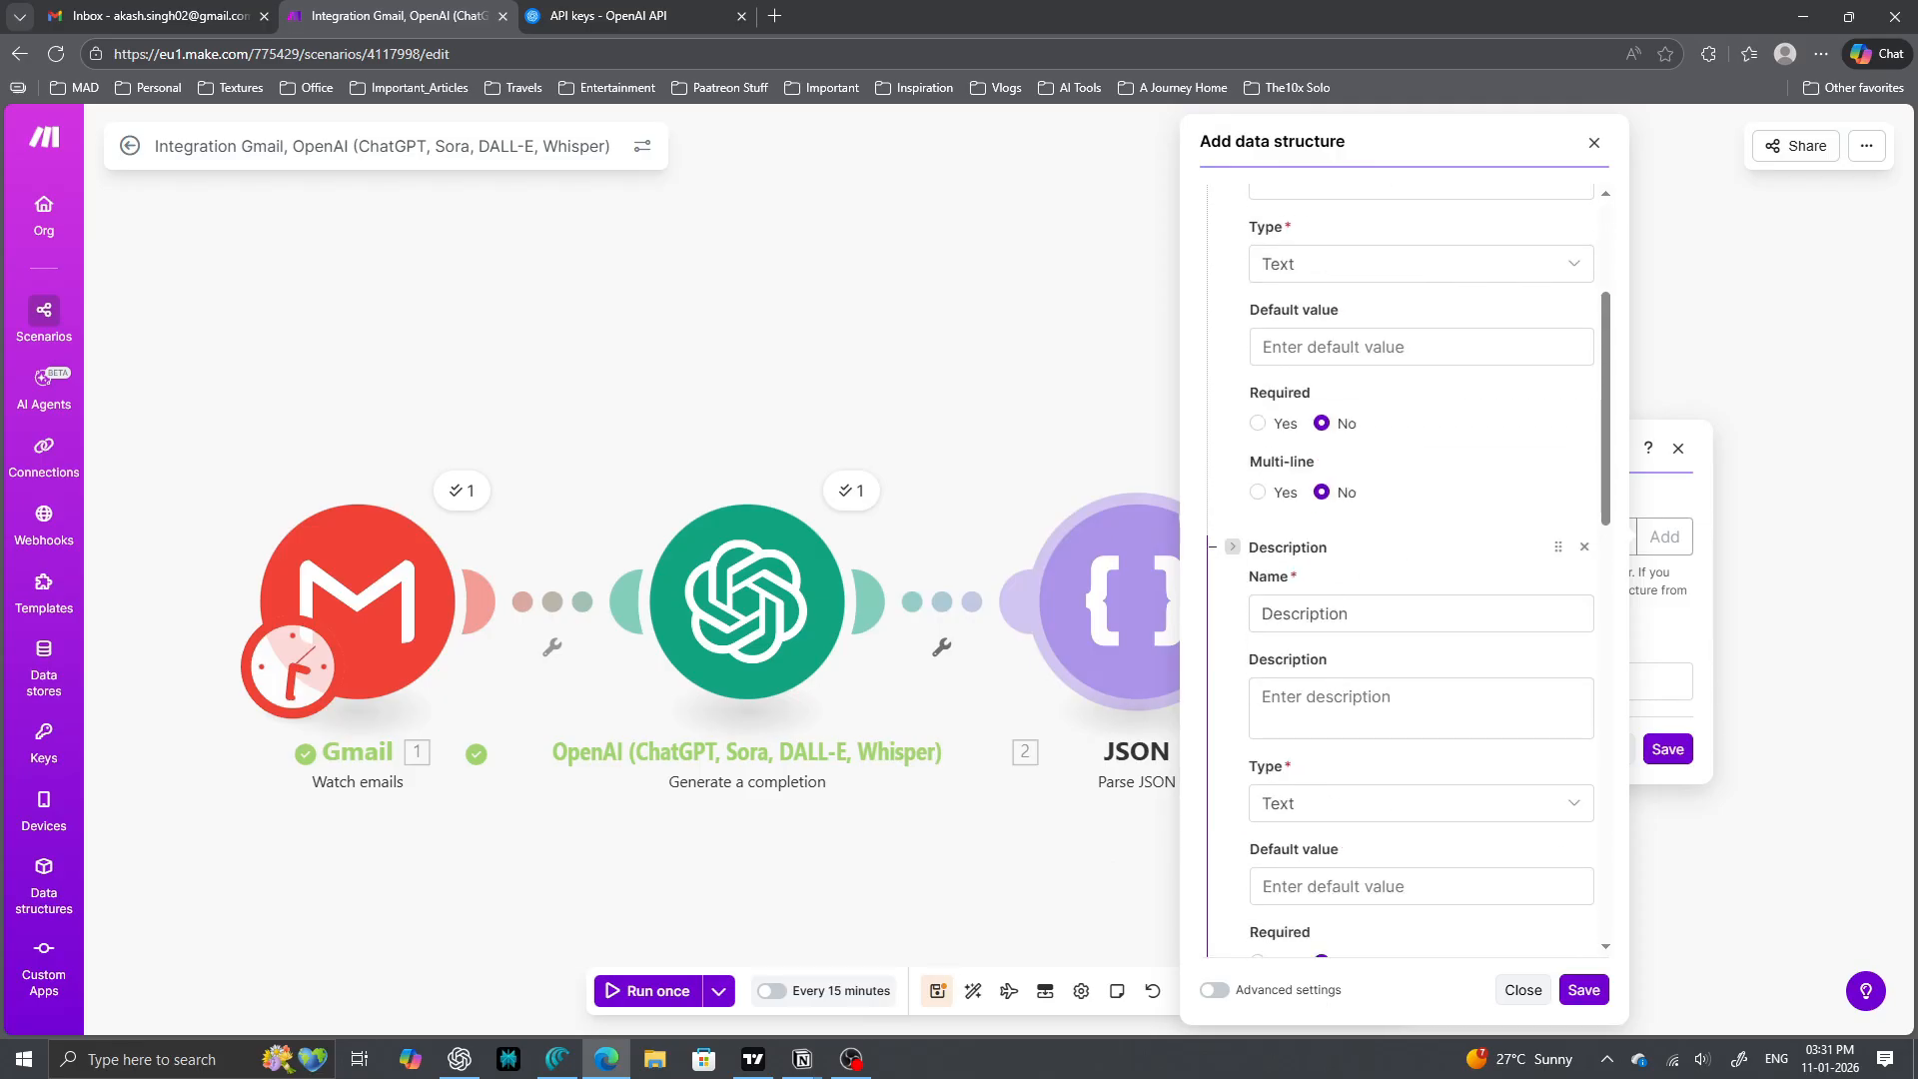
scroll(1409, 560, "down", 4)
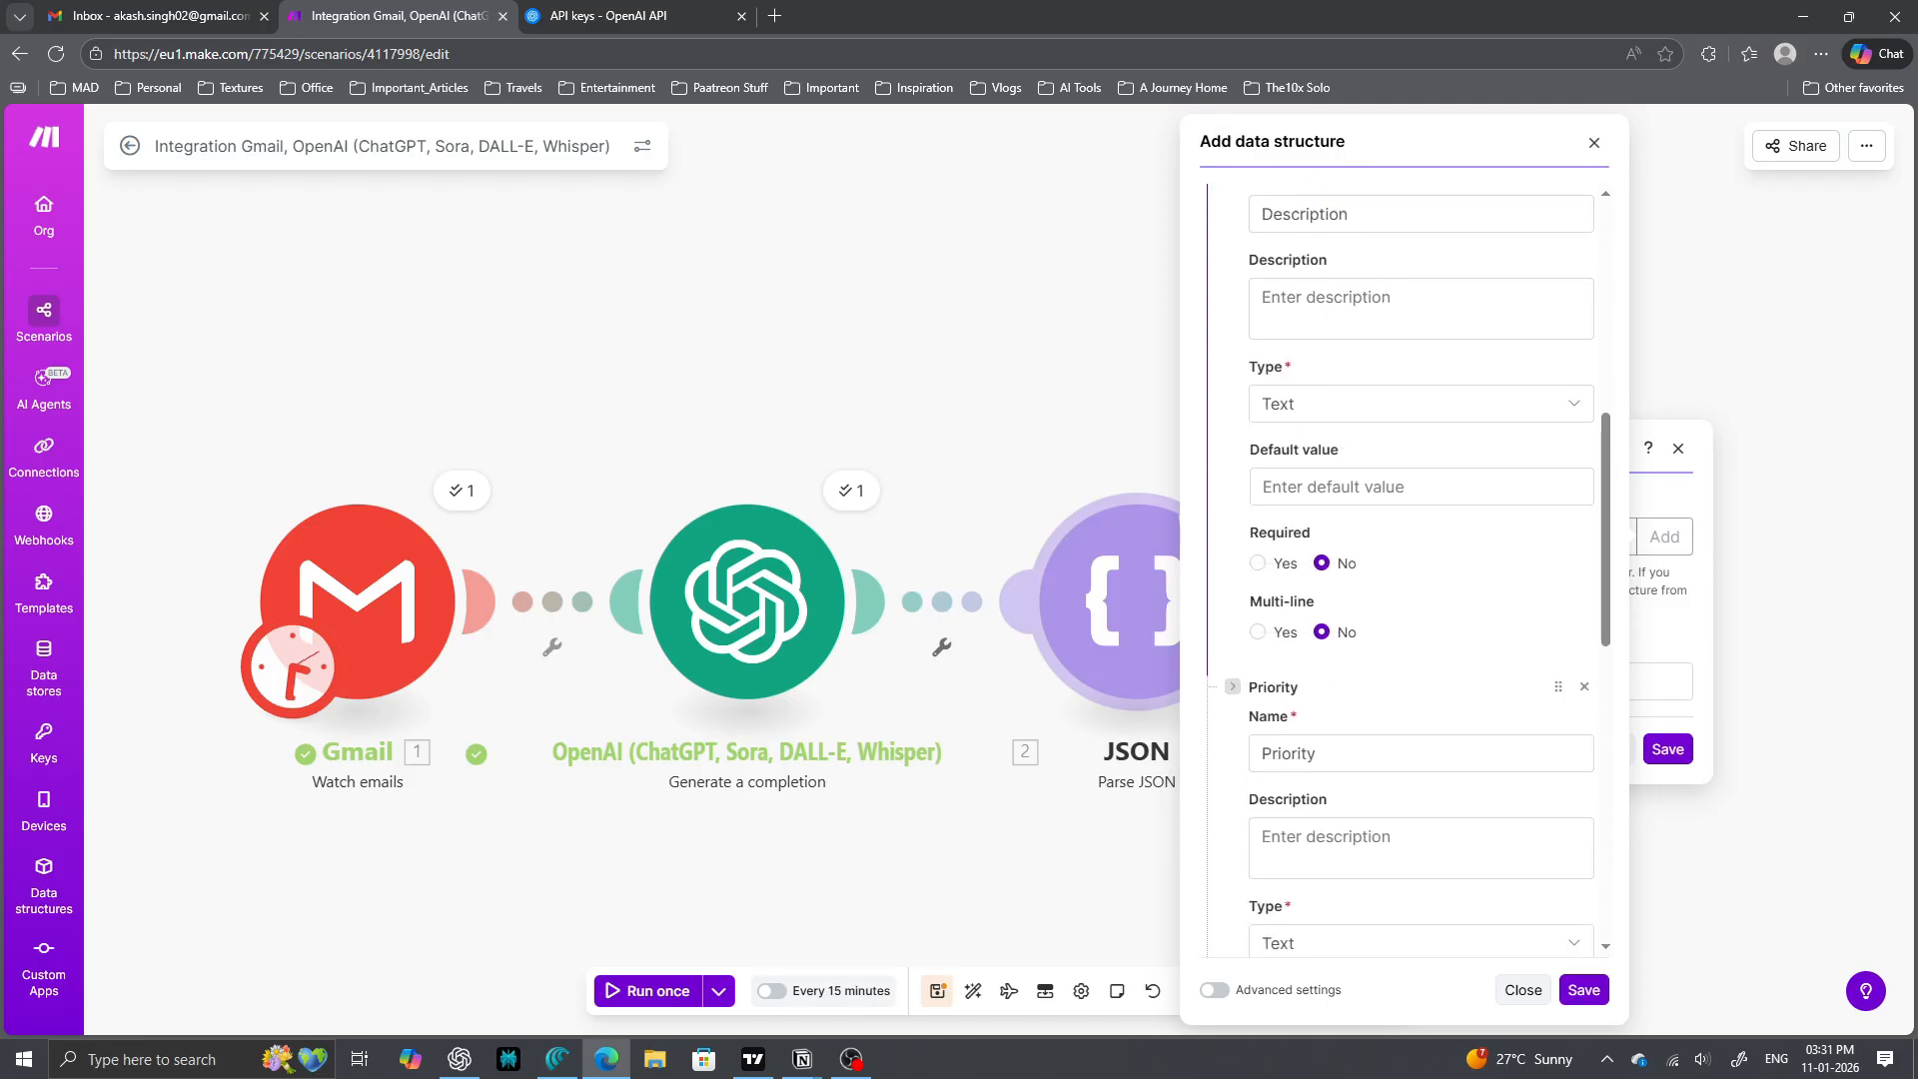
scroll(1409, 559, "down", 3)
scroll(1409, 560, "down", 4)
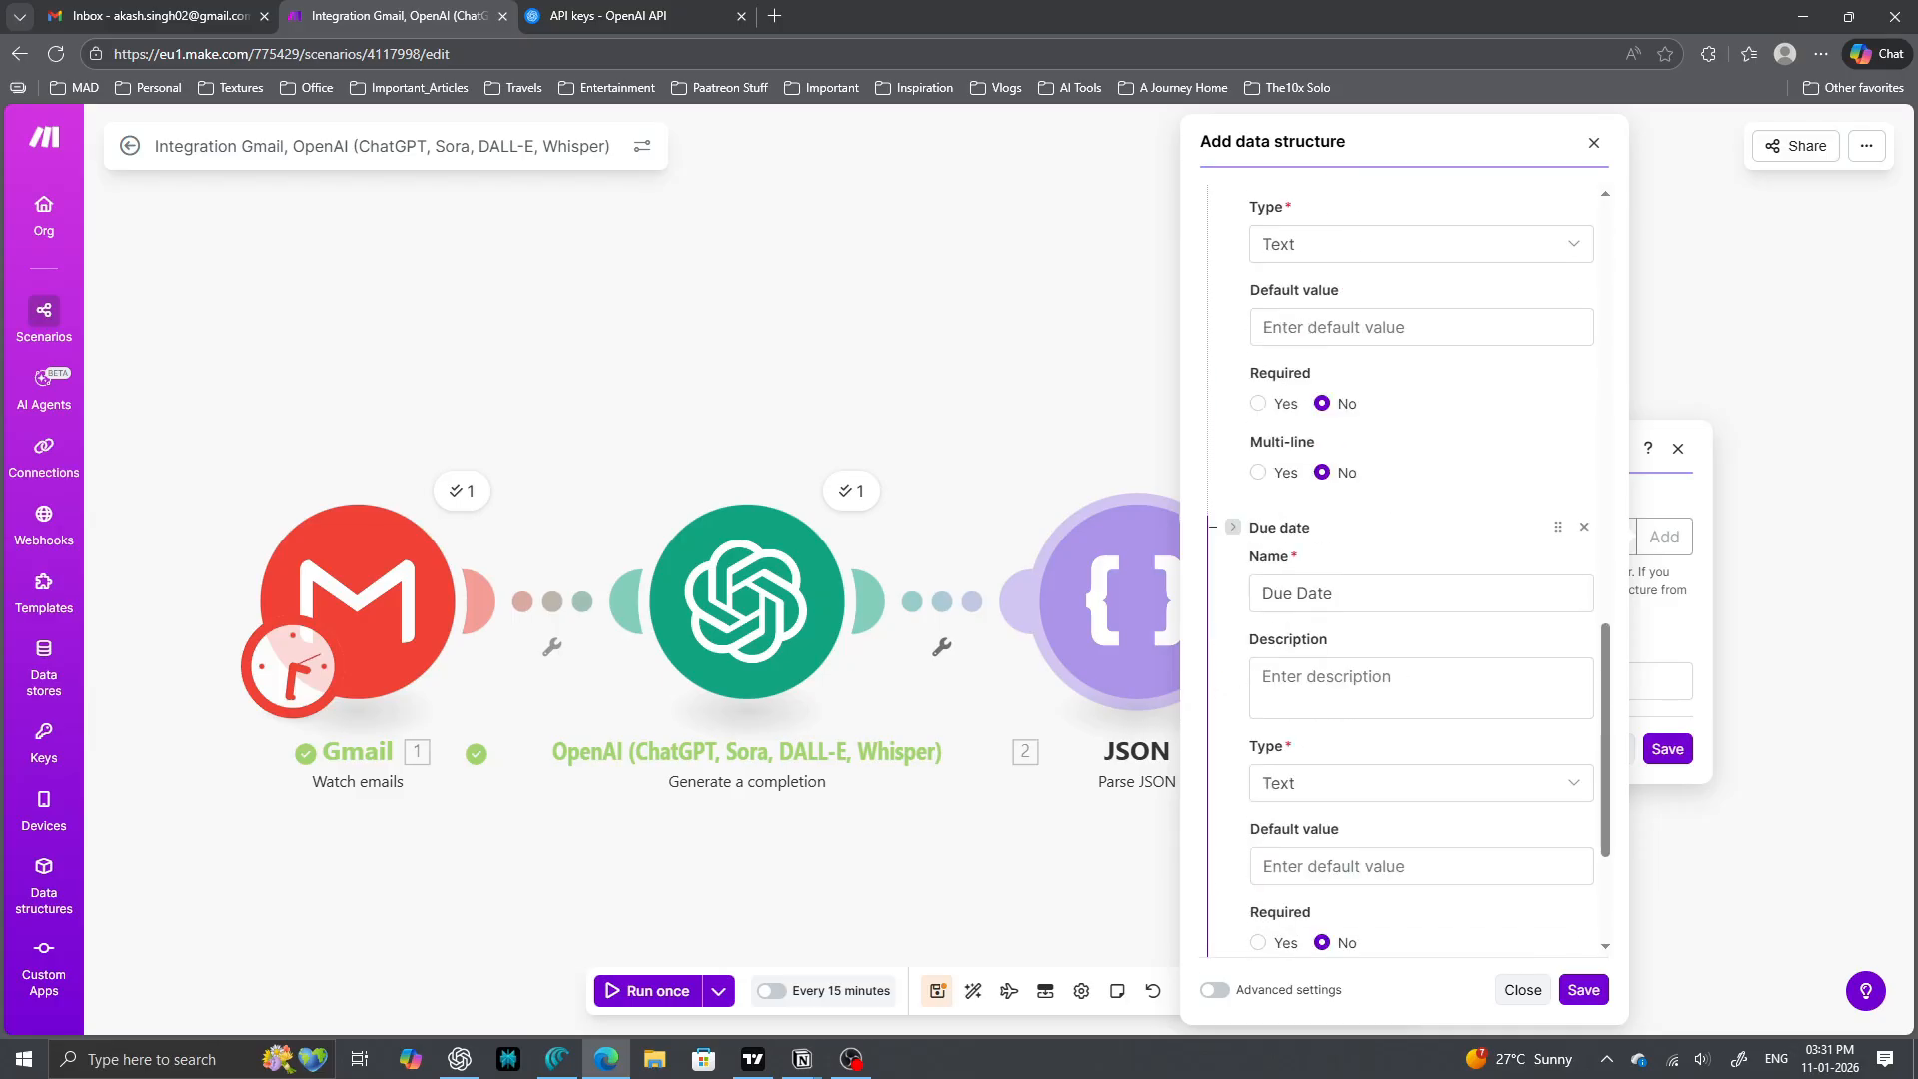
scroll(1408, 560, "down", 3)
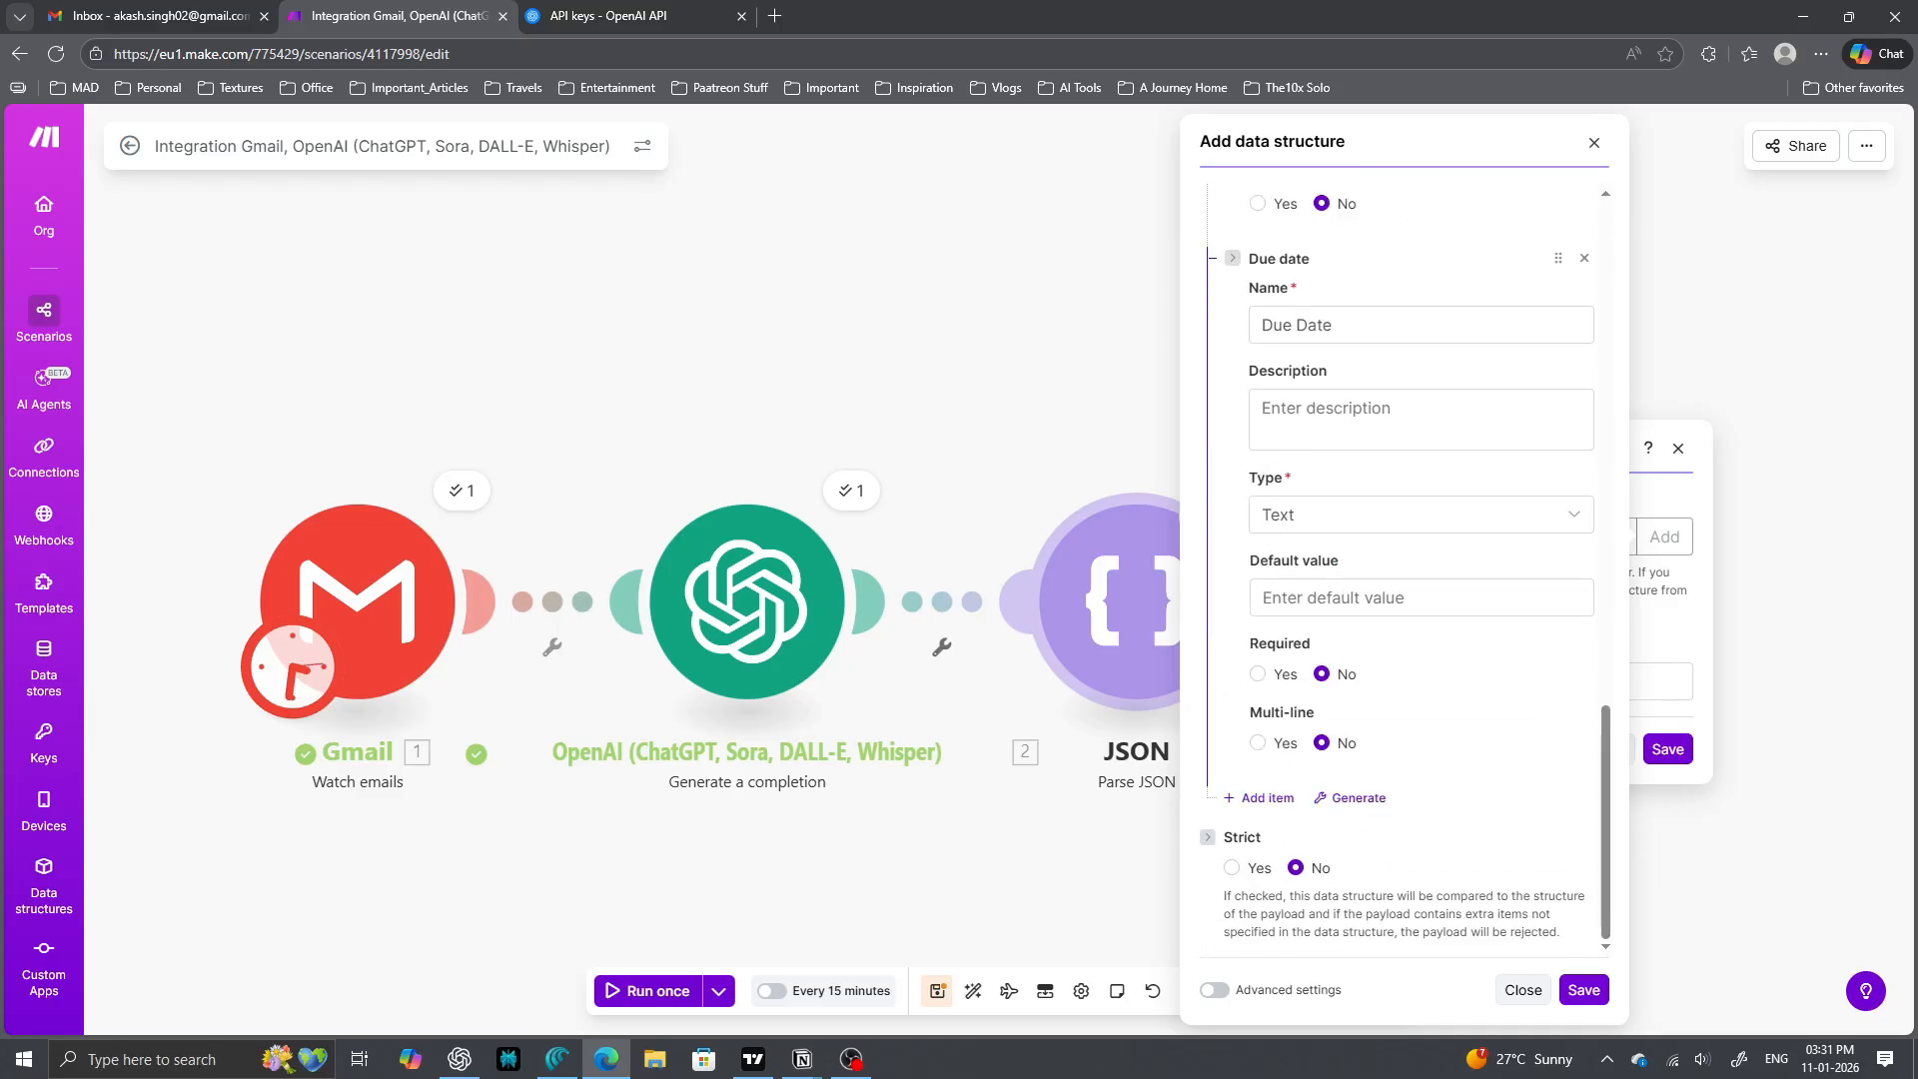
scroll(1409, 559, "up", 15)
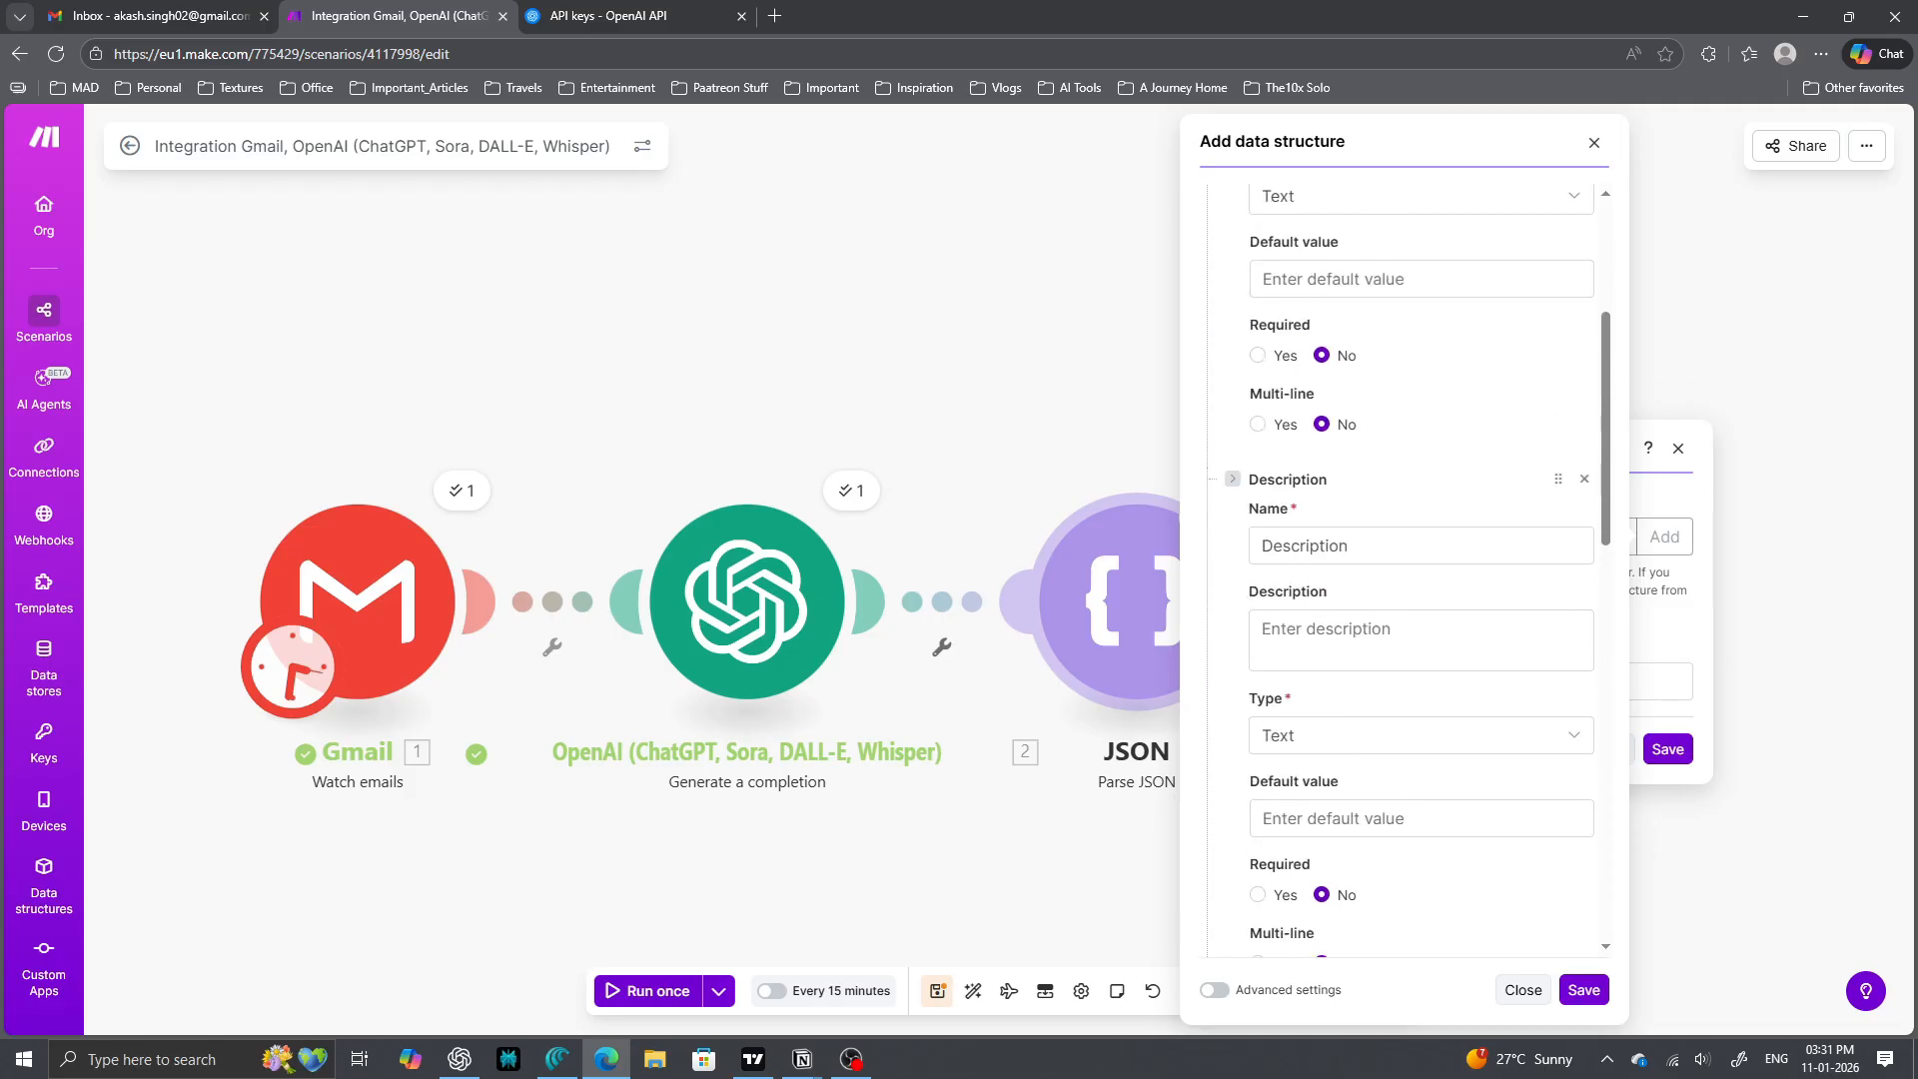
left_click(1384, 374)
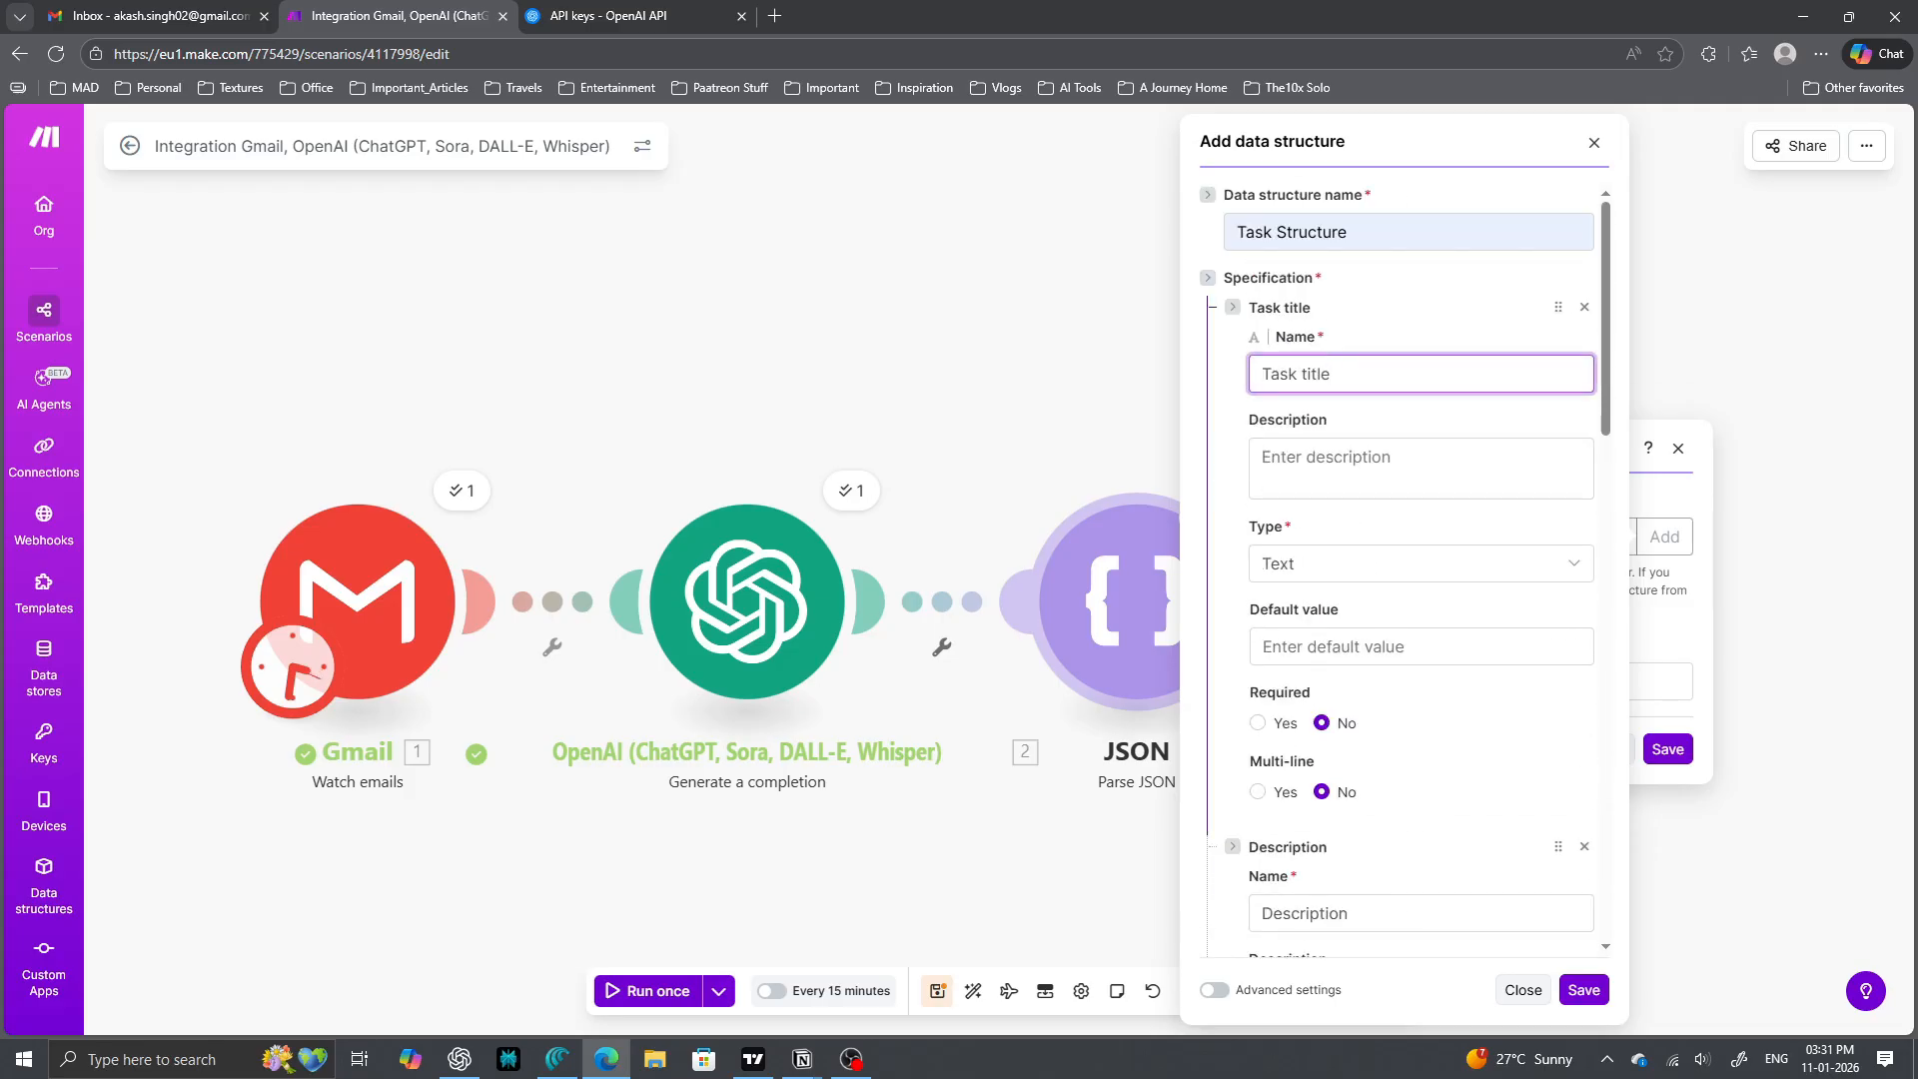
key("ctrl+a")
scroll(1408, 570, "down", 8)
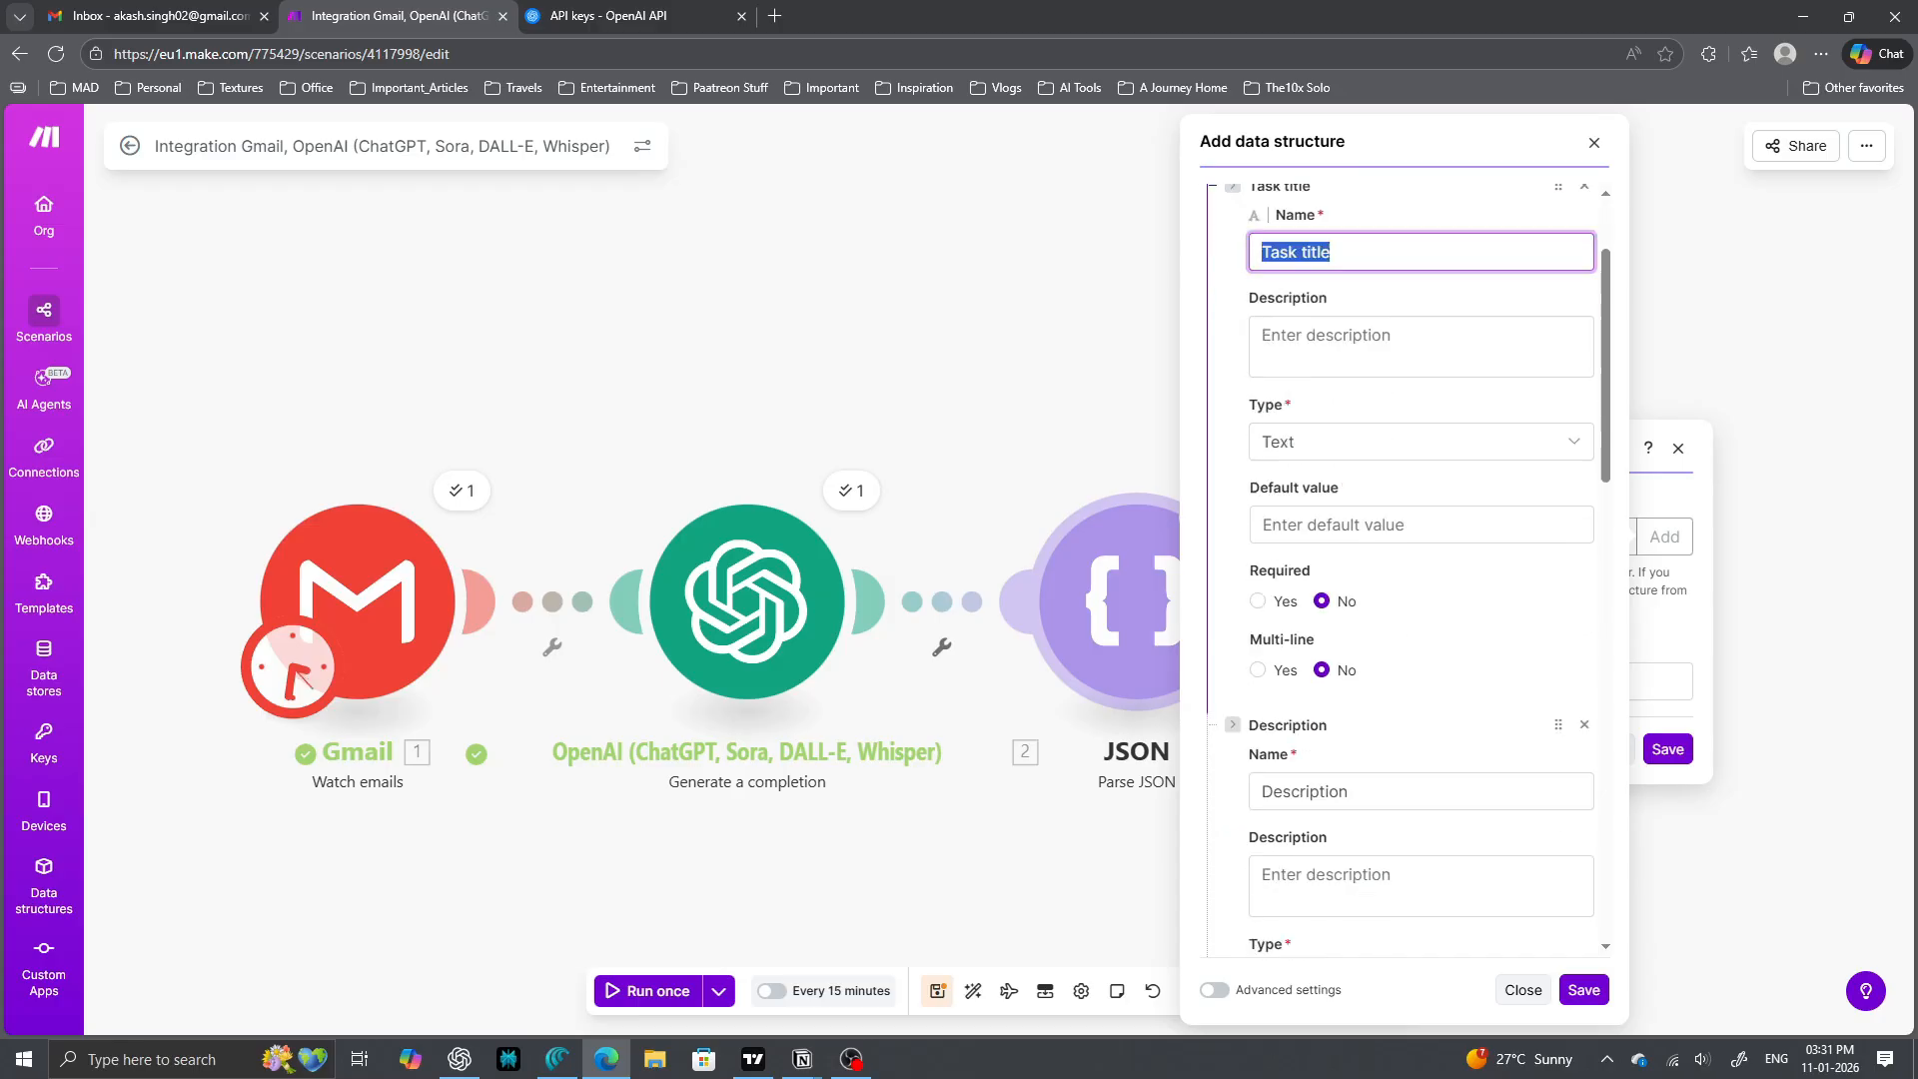
- Save Task Structure, map OpenAI's Choices[] Message Content as the JSON string, and save
left_click(1584, 990)
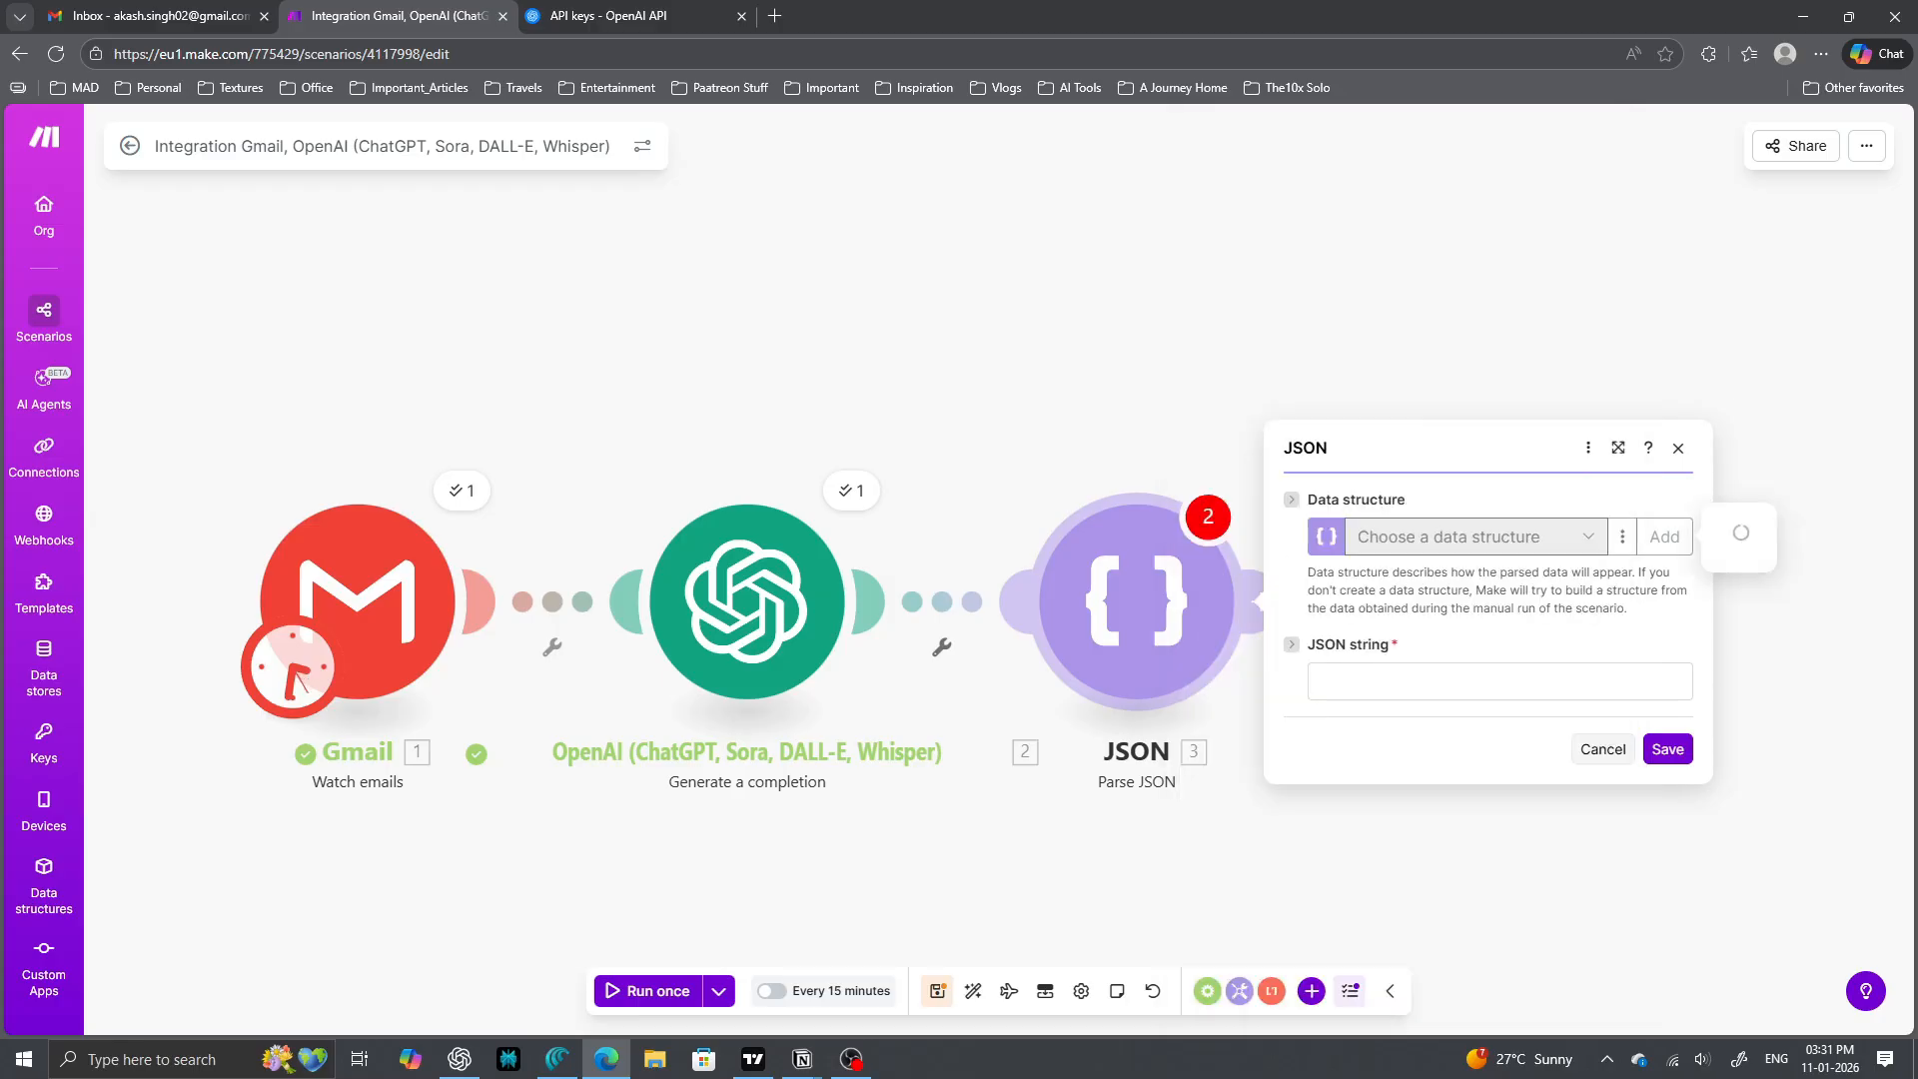
left_click(1499, 681)
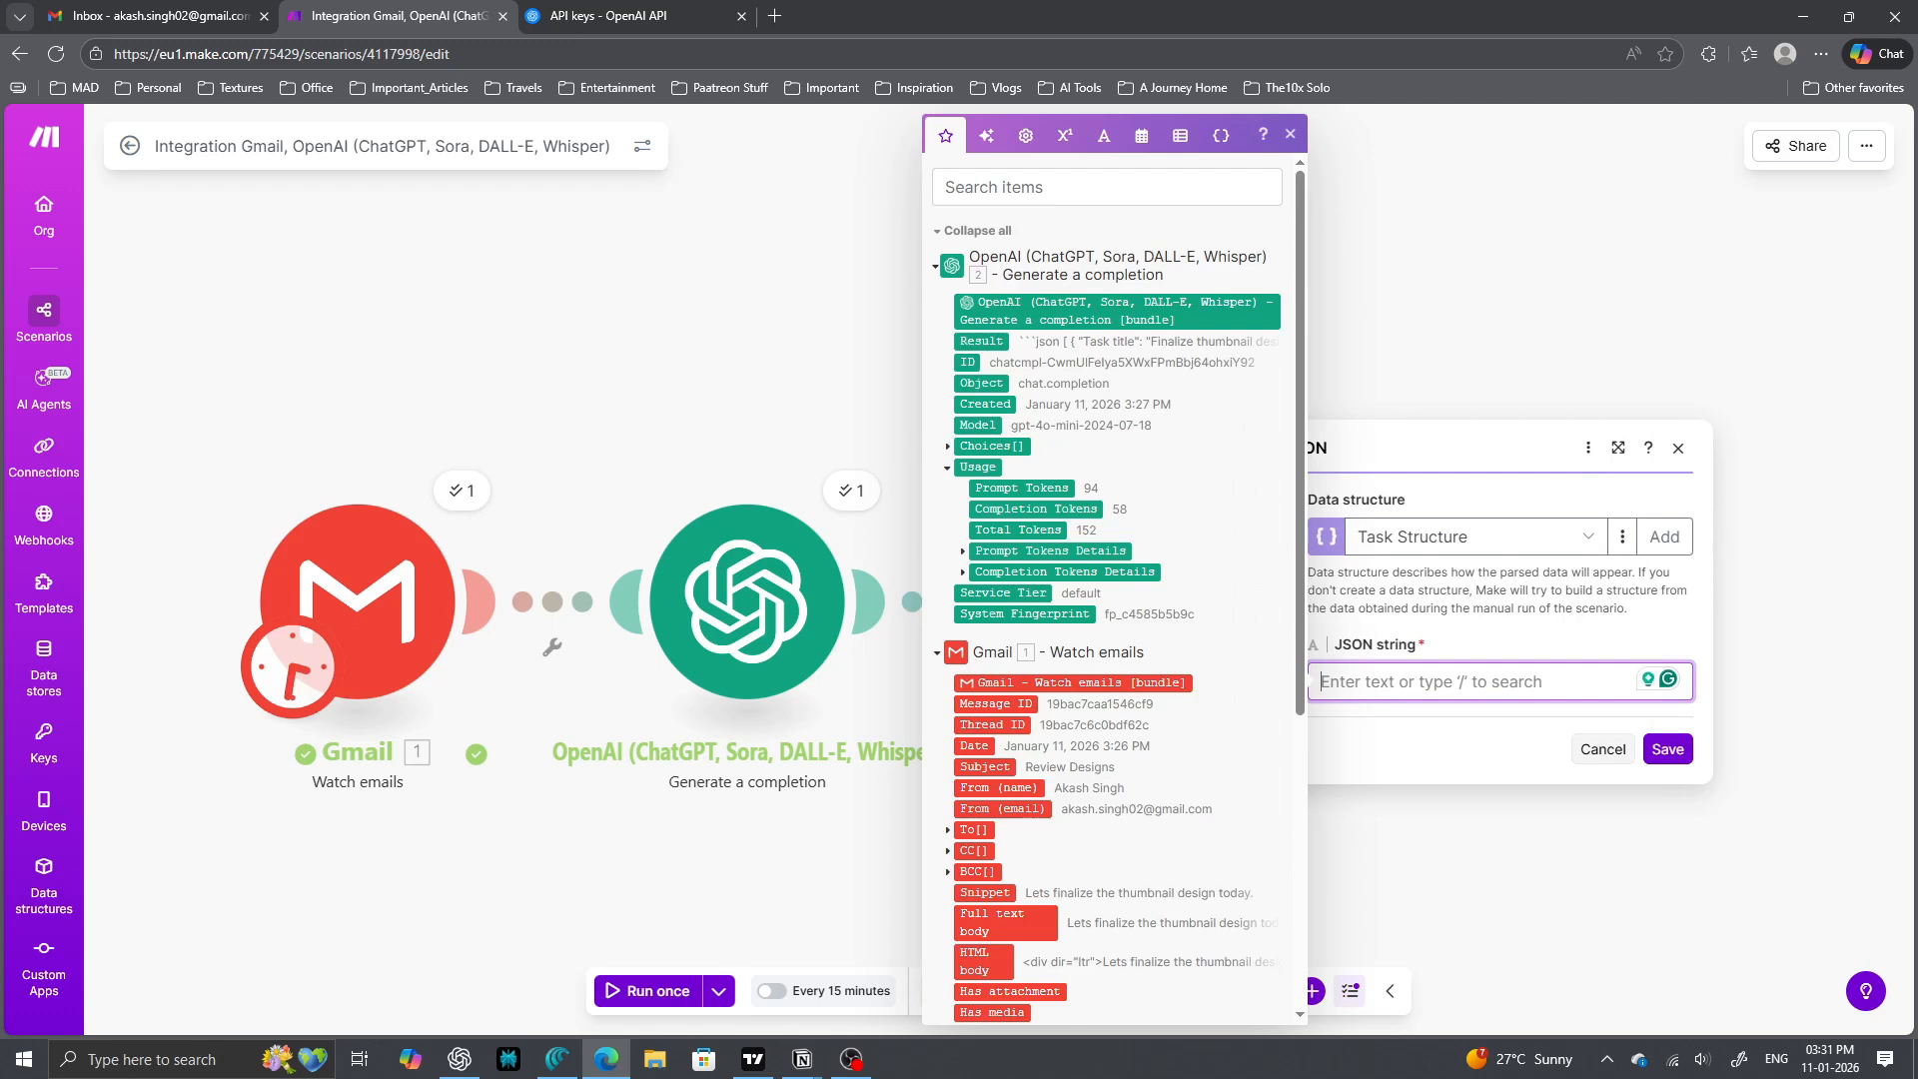
left_click(1438, 750)
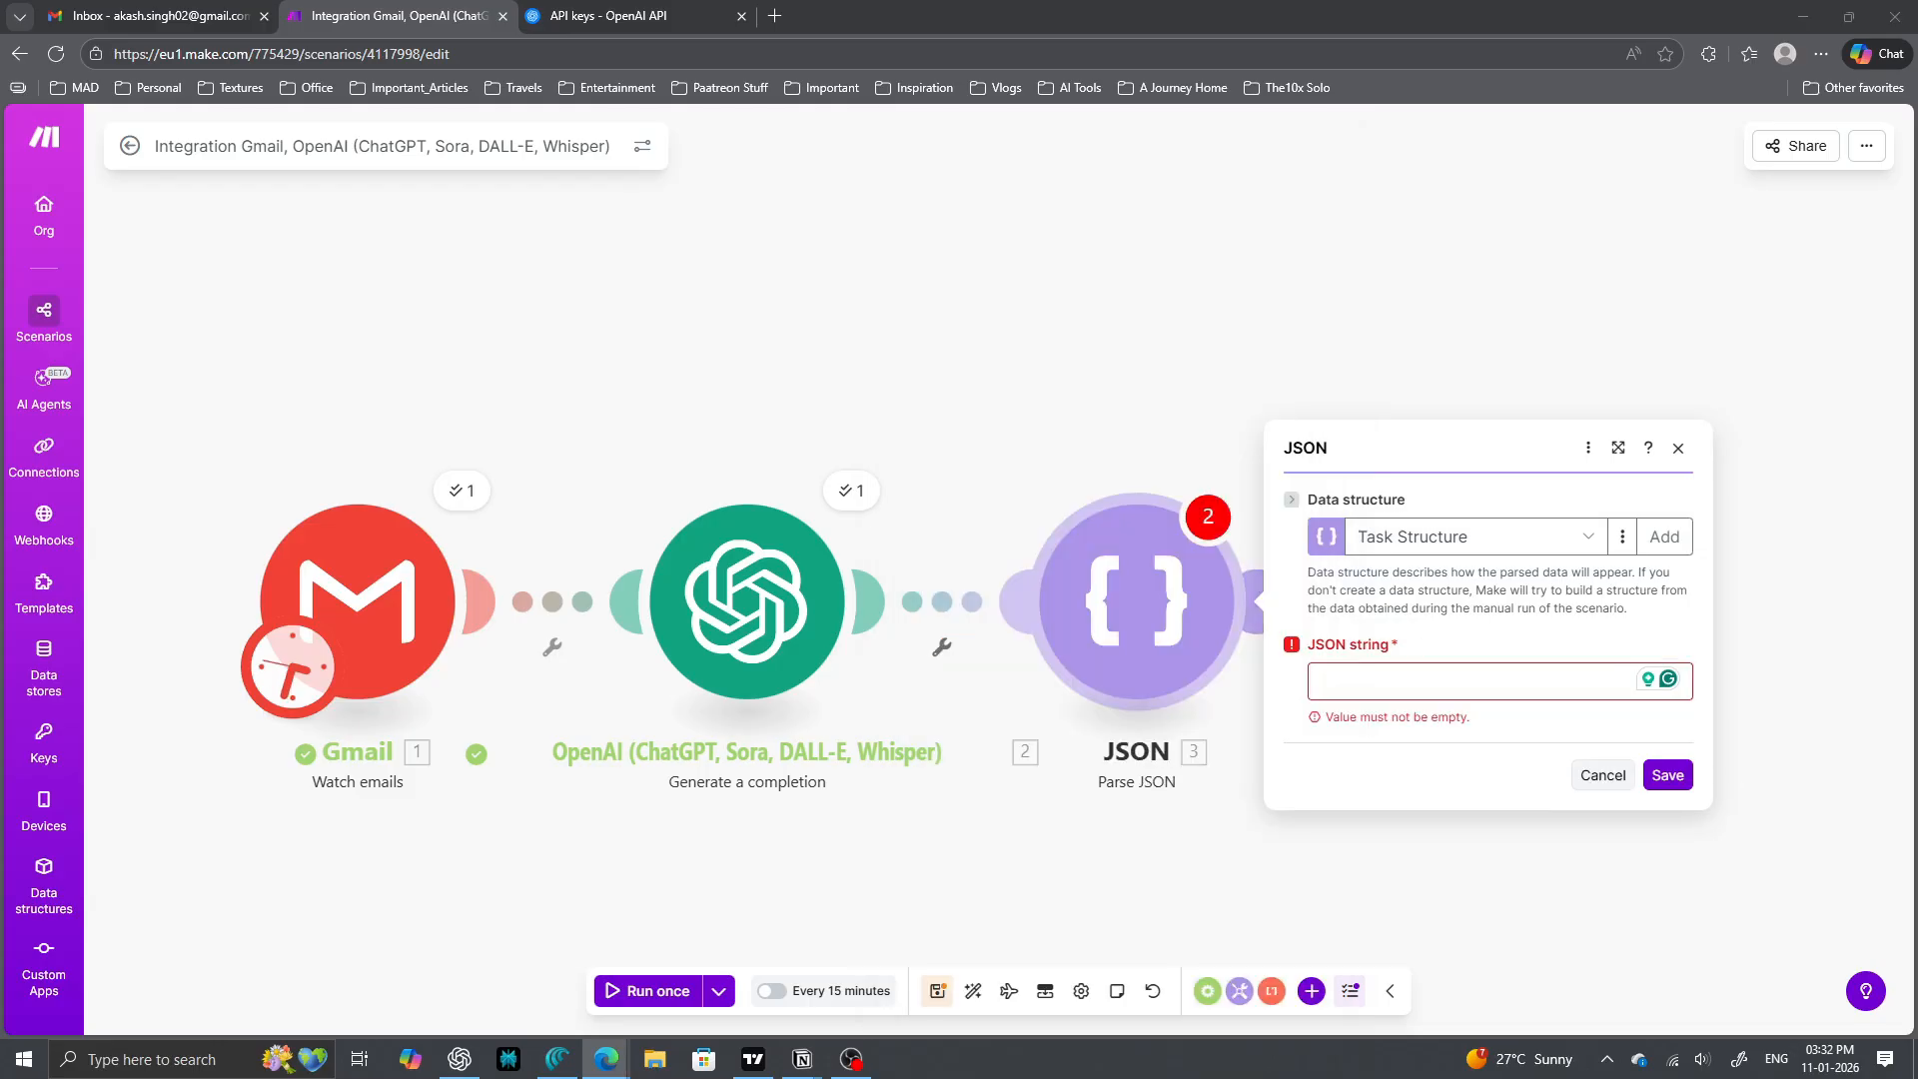
left_click(1499, 681)
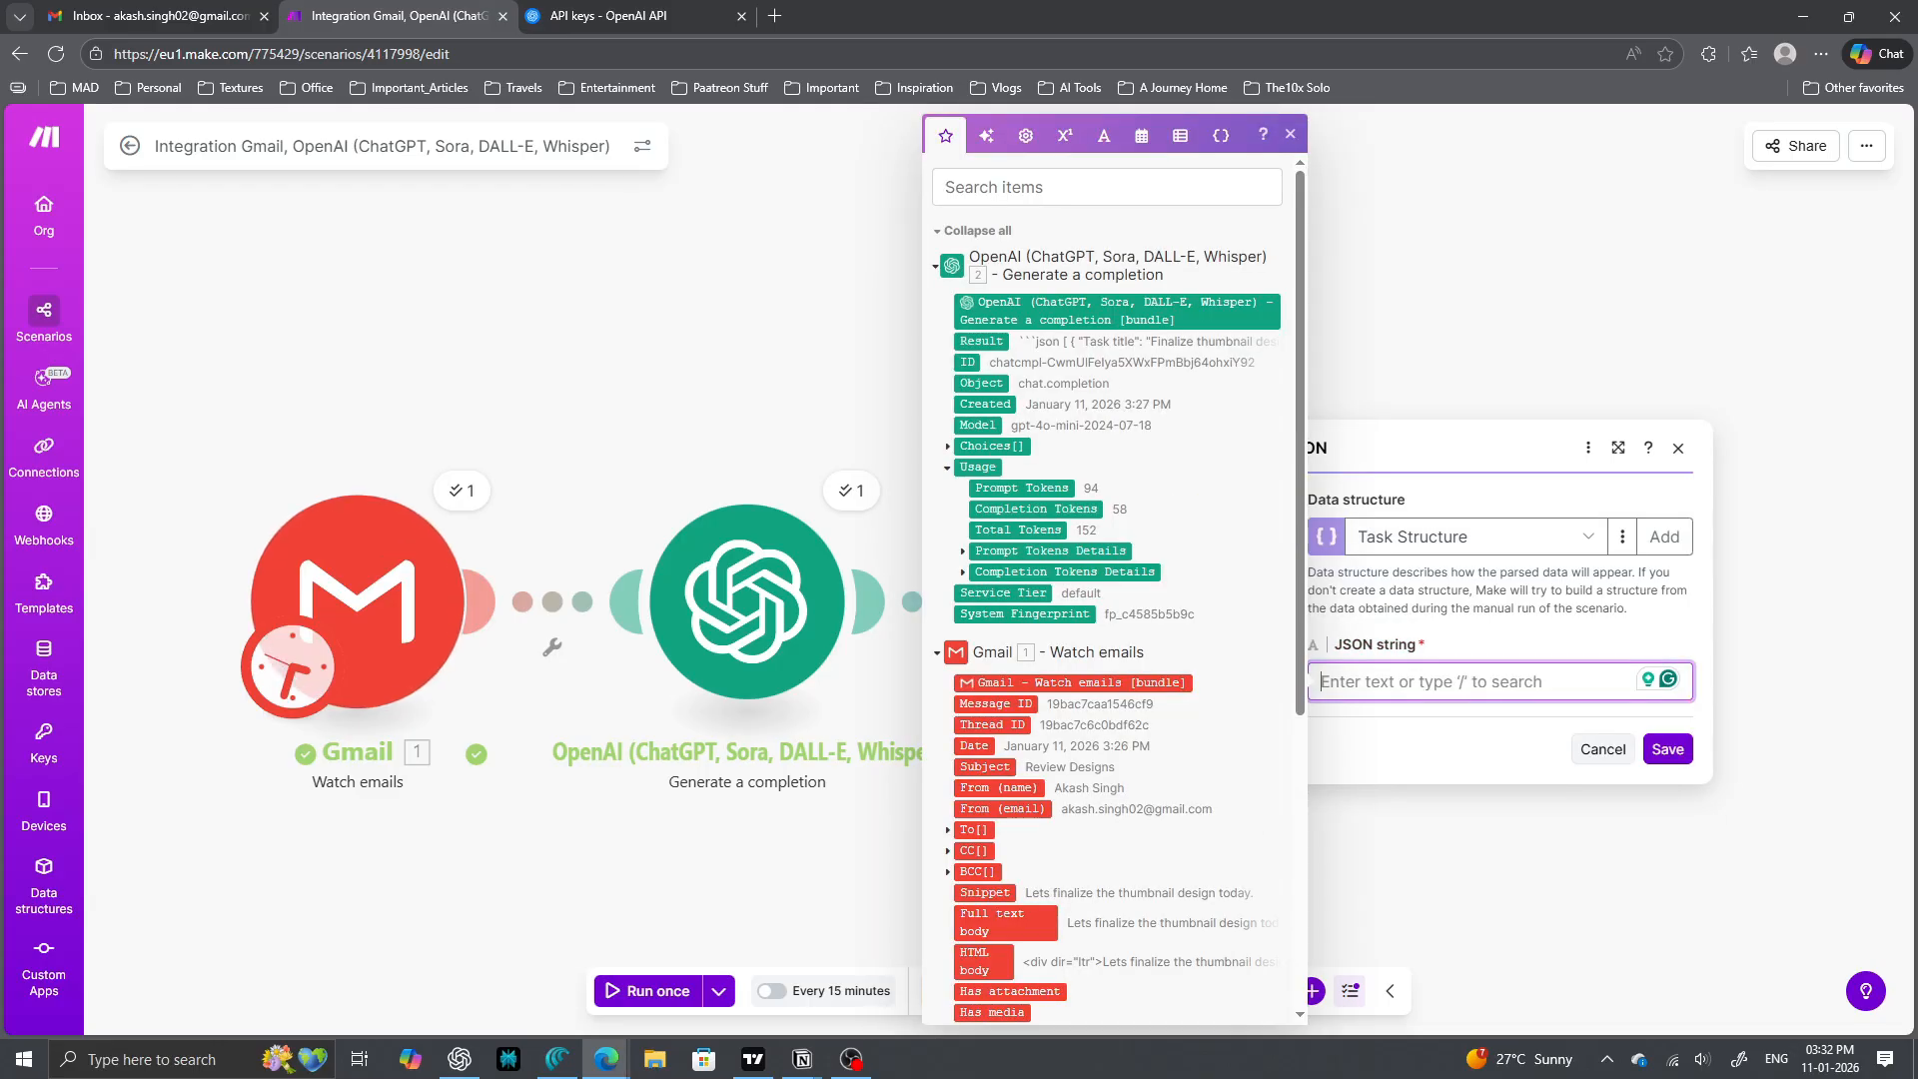
left_click(948, 446)
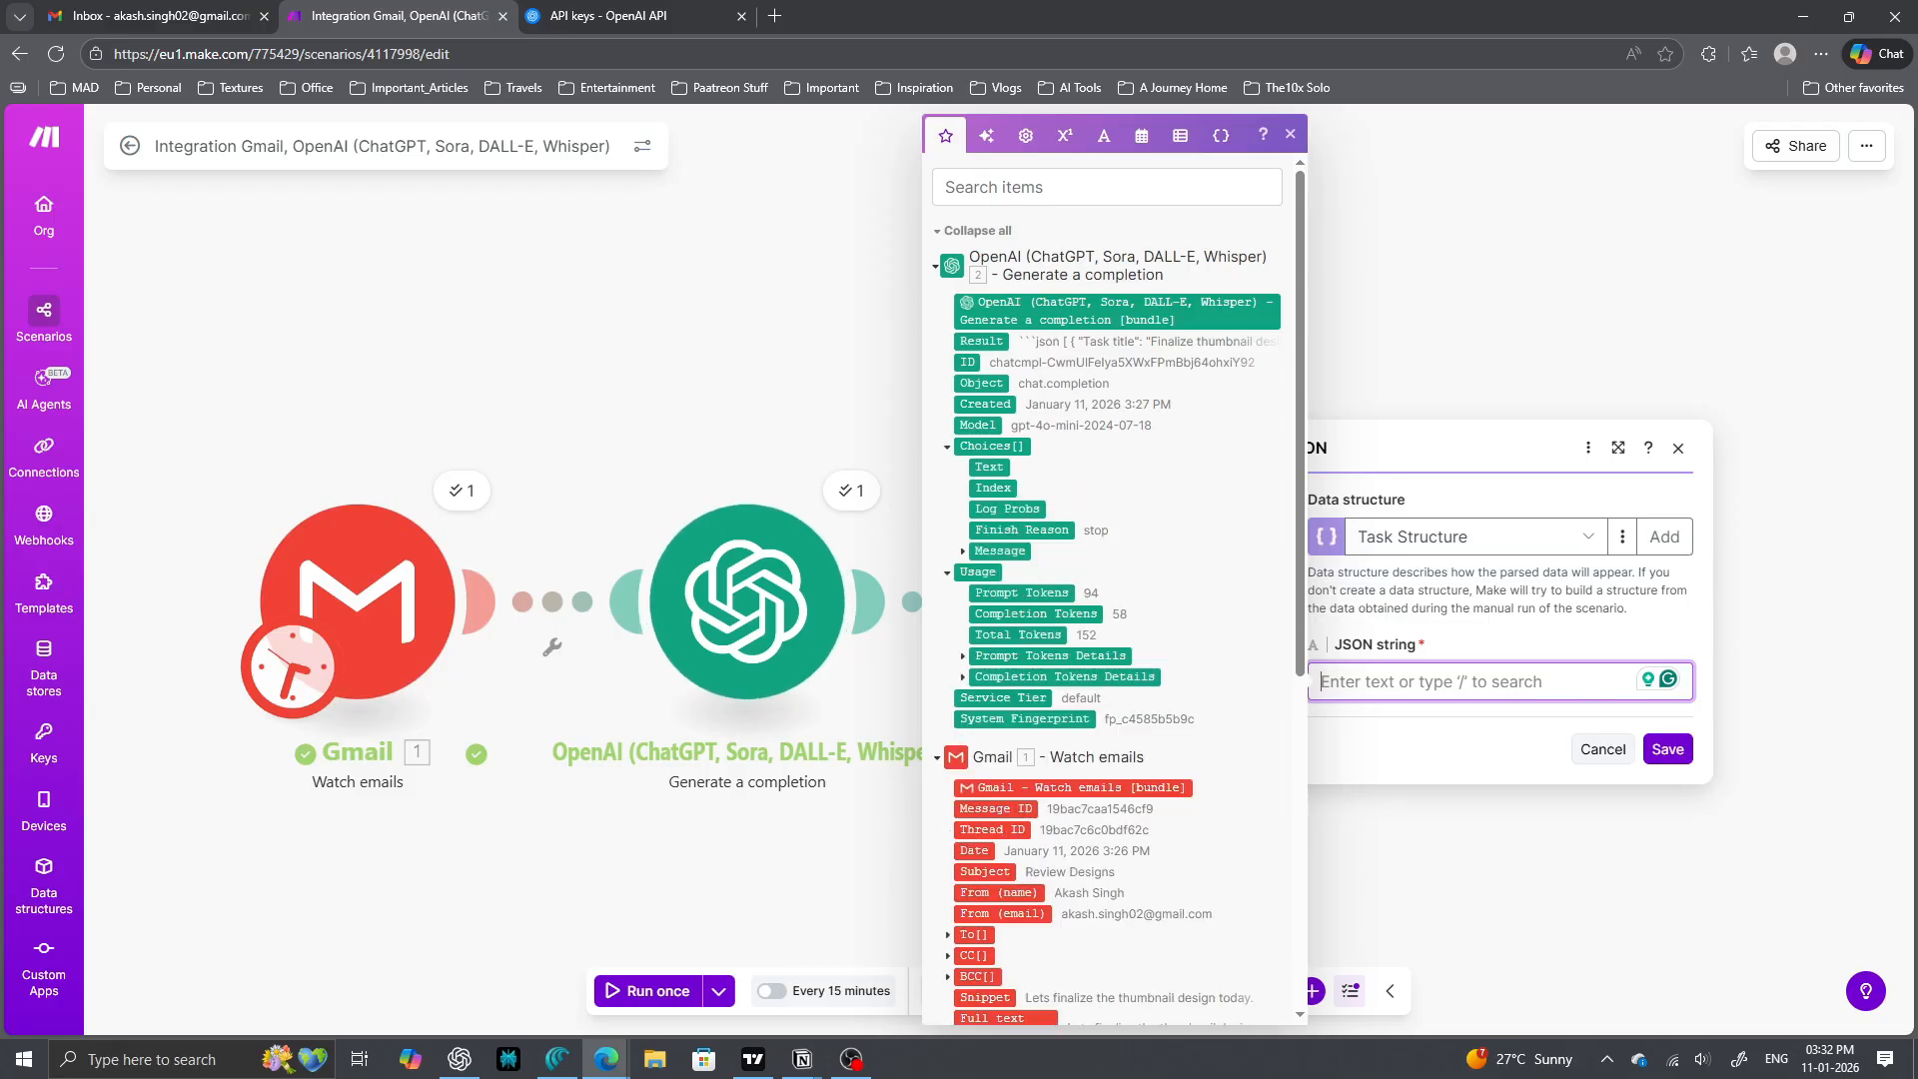
left_click(963, 551)
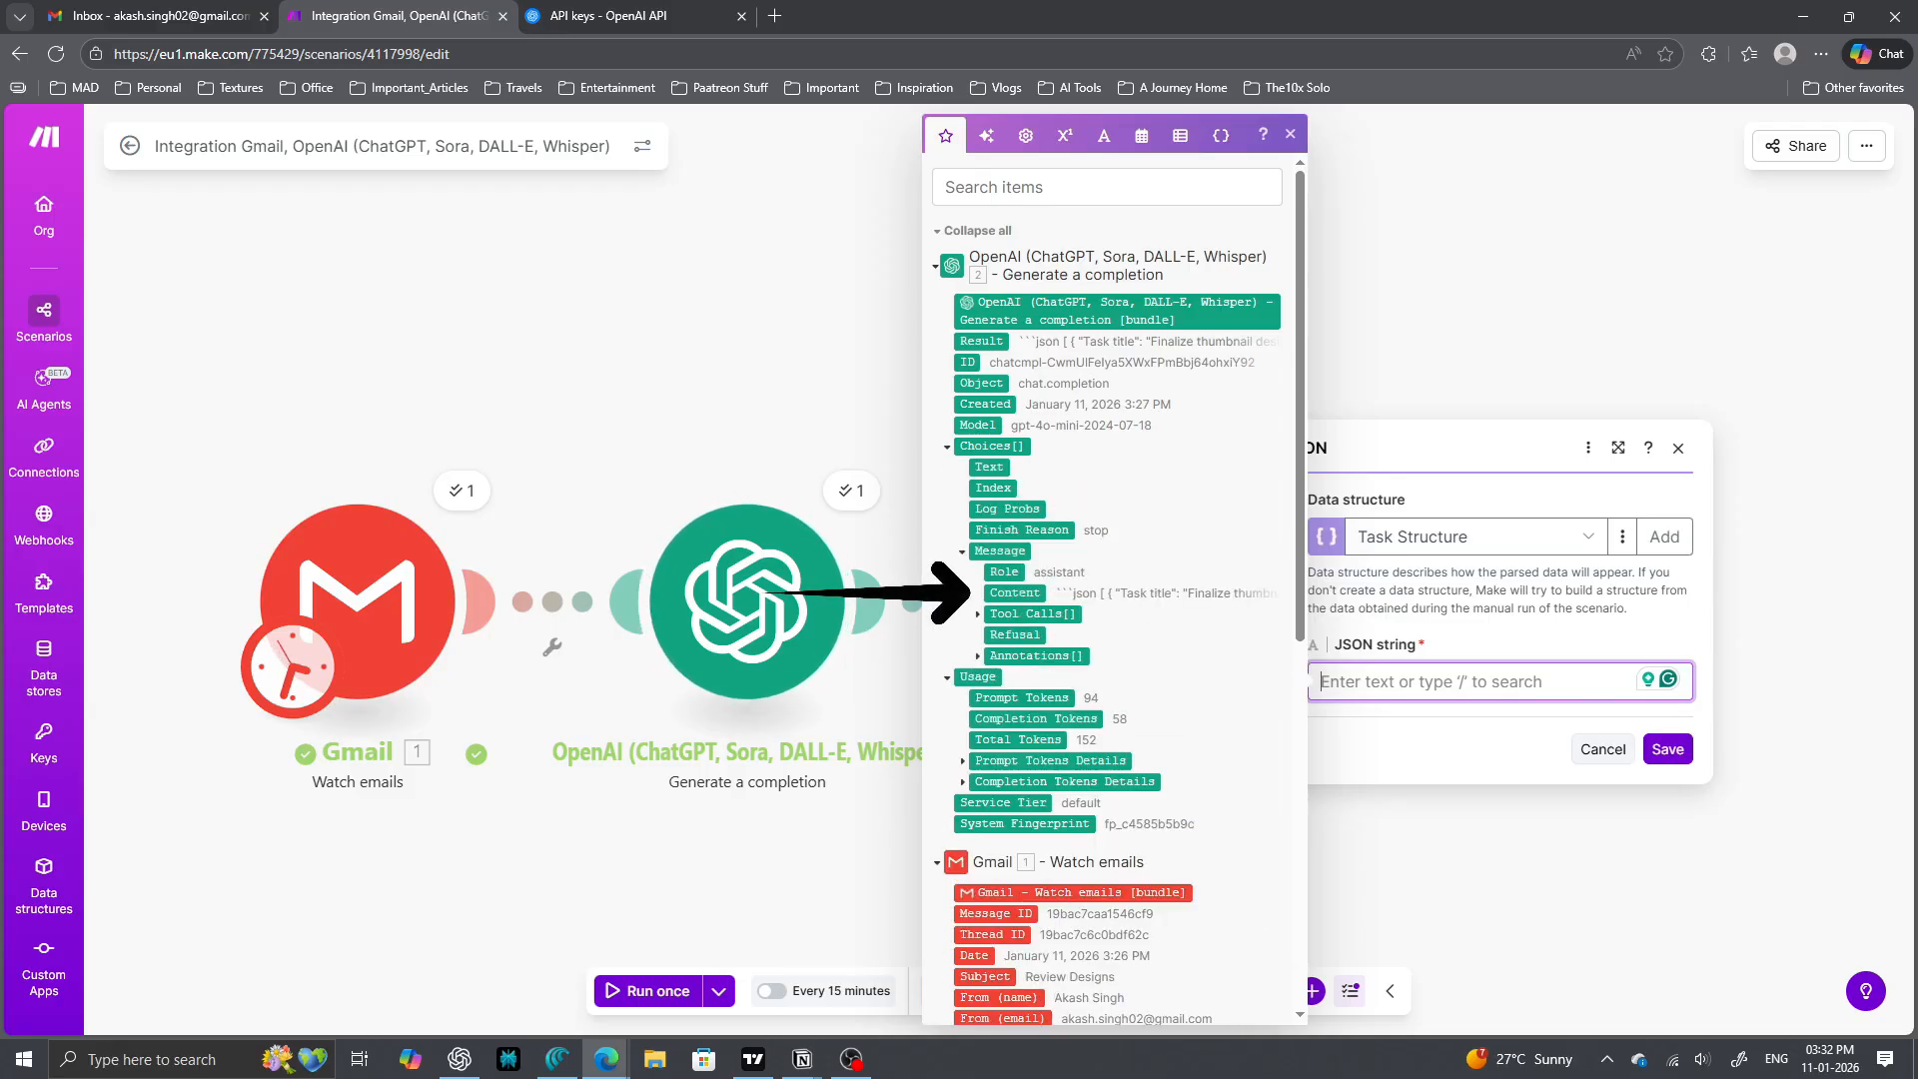
left_click(1014, 592)
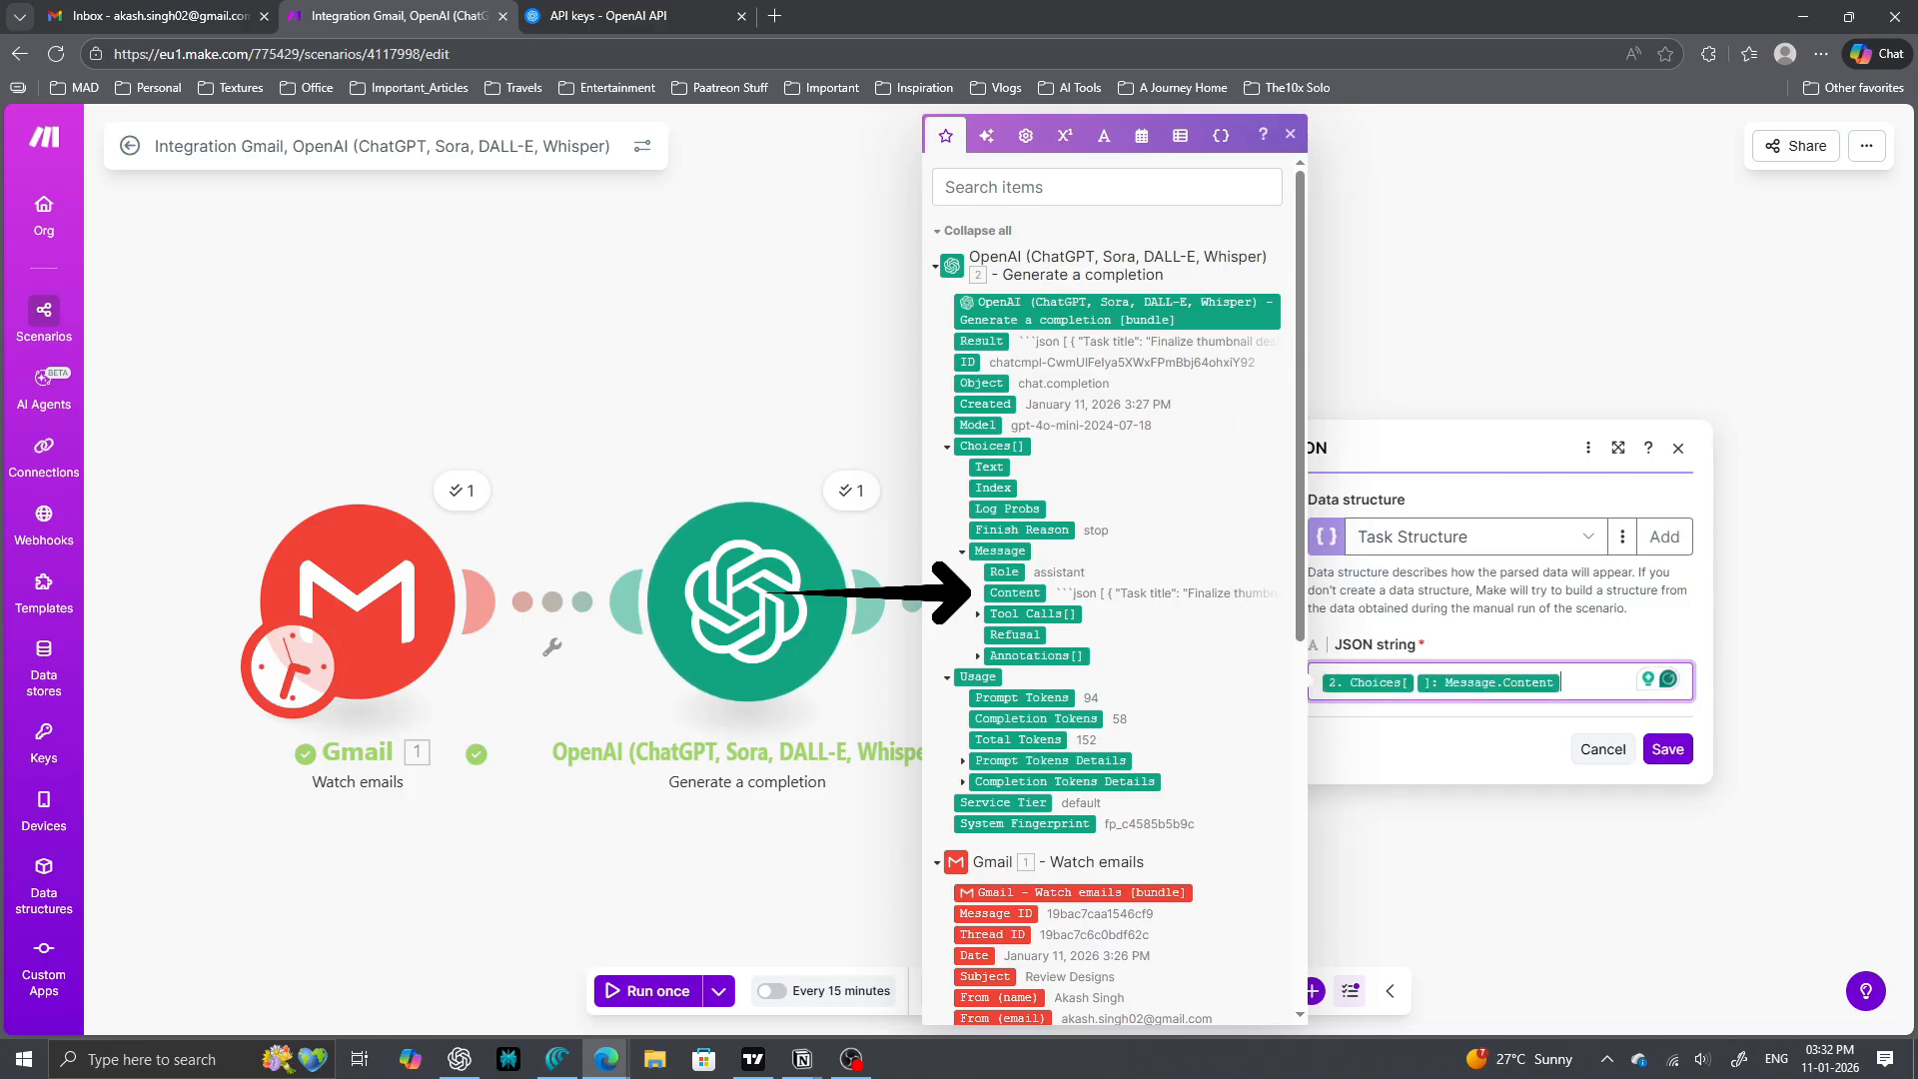
left_click(1668, 749)
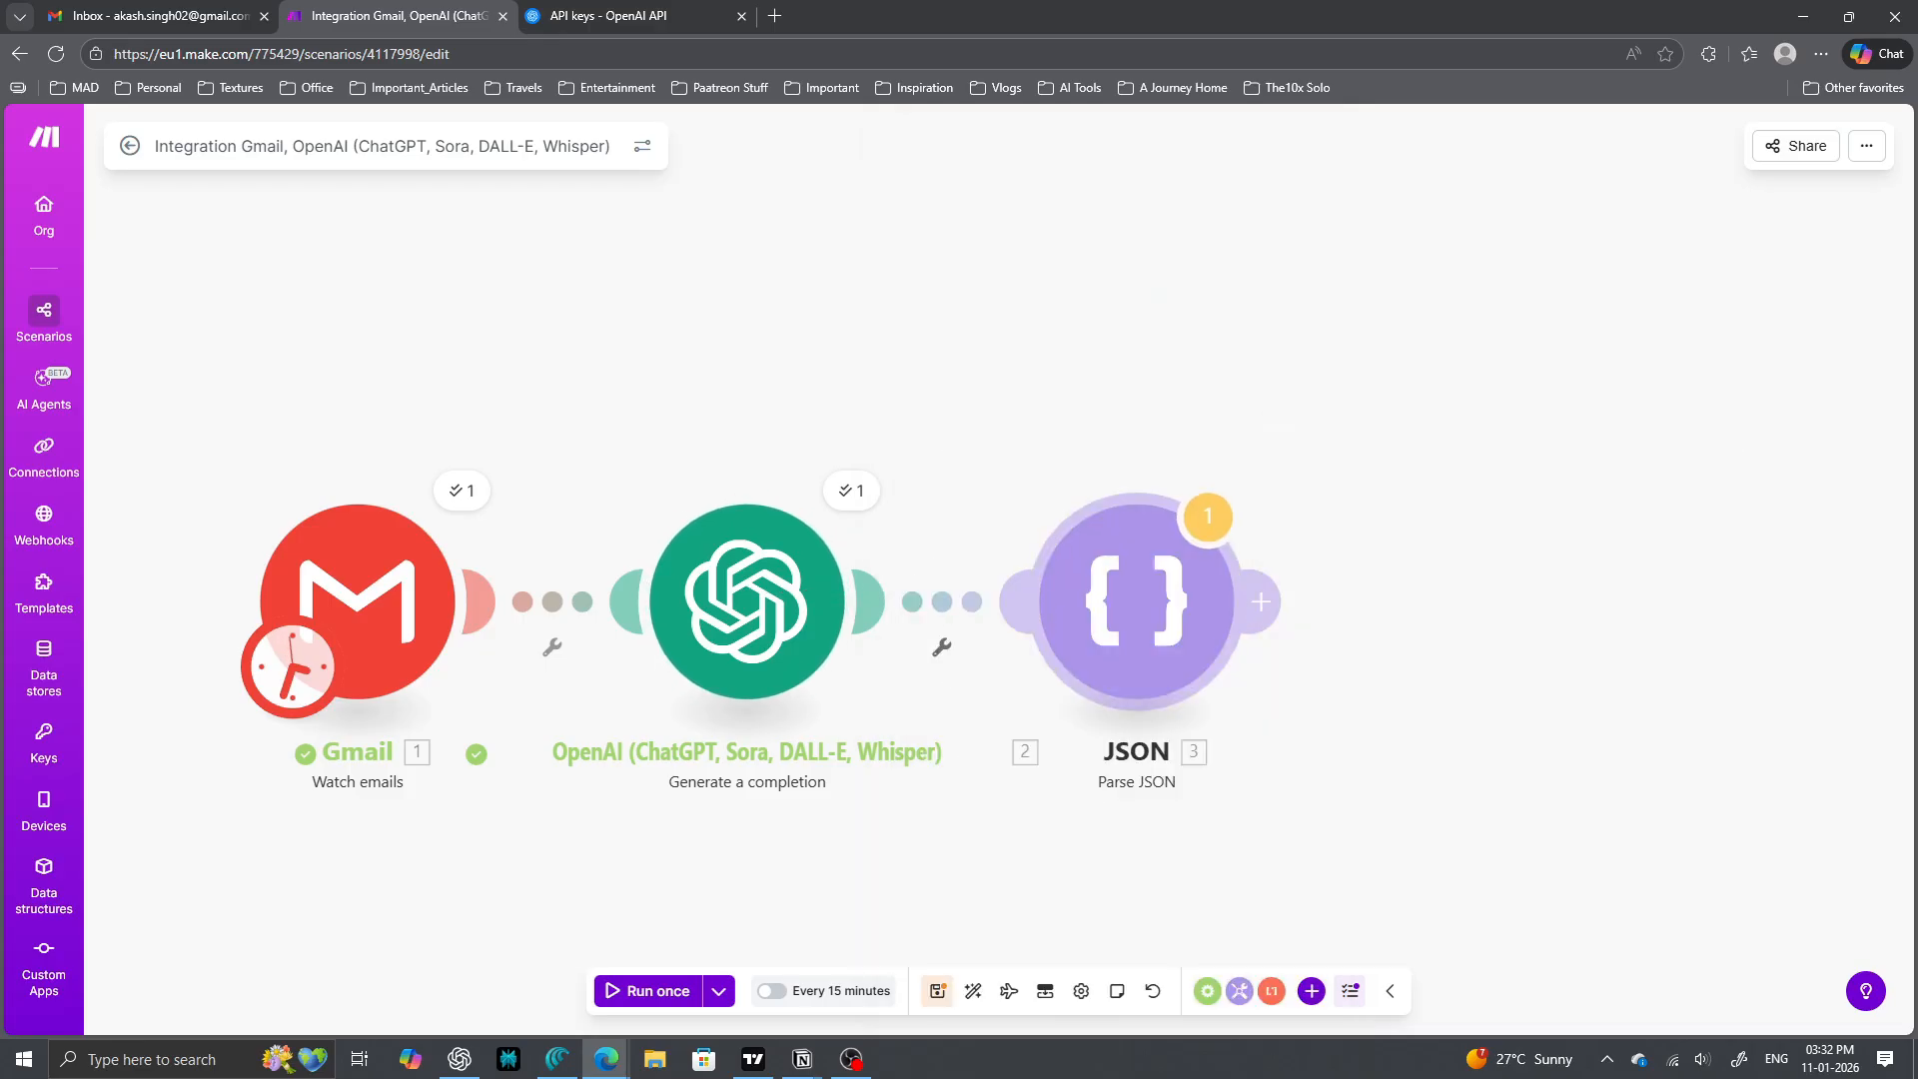
- Add an Iterator after Parse JSON with Task title, Description, Priority and Due date mapped into Array
left_click(1261, 601)
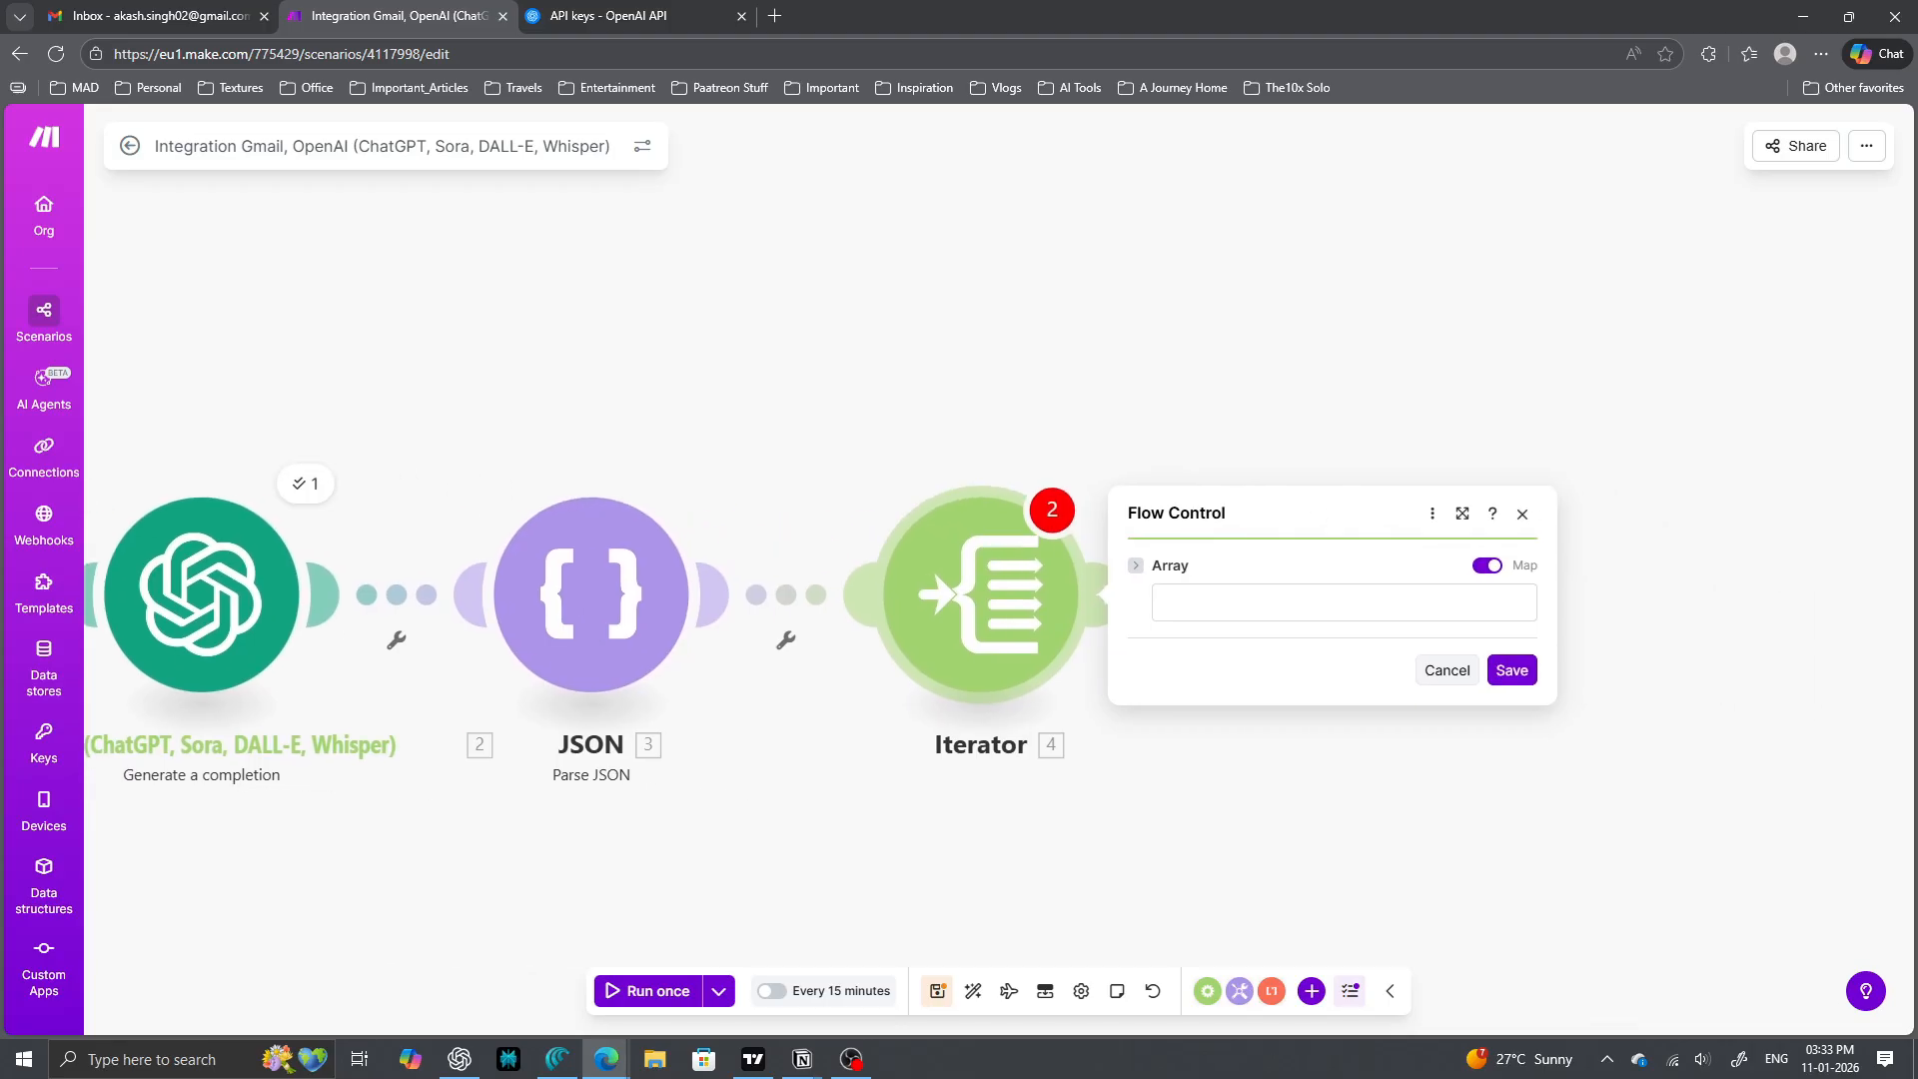
left_click(1137, 566)
left_click(1137, 566)
left_click(1344, 602)
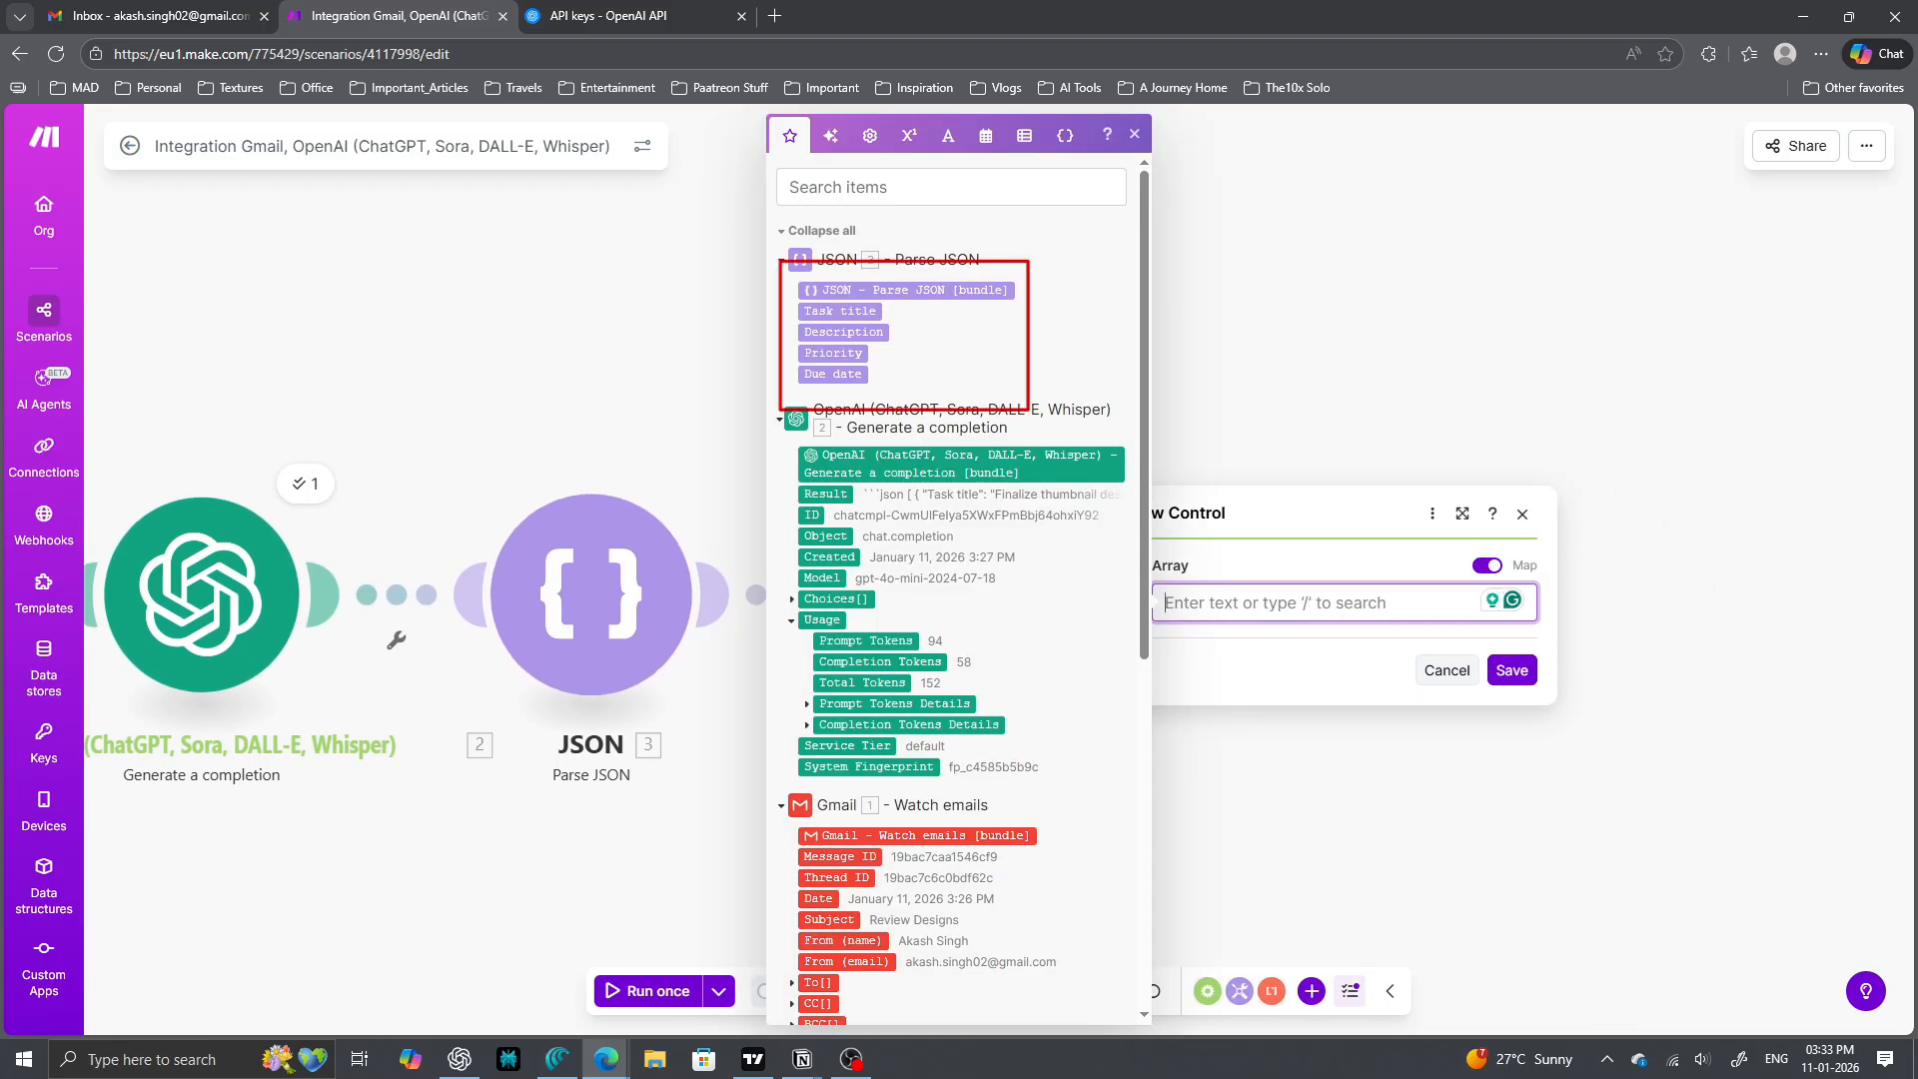
left_click(841, 312)
left_click(845, 333)
left_click(834, 354)
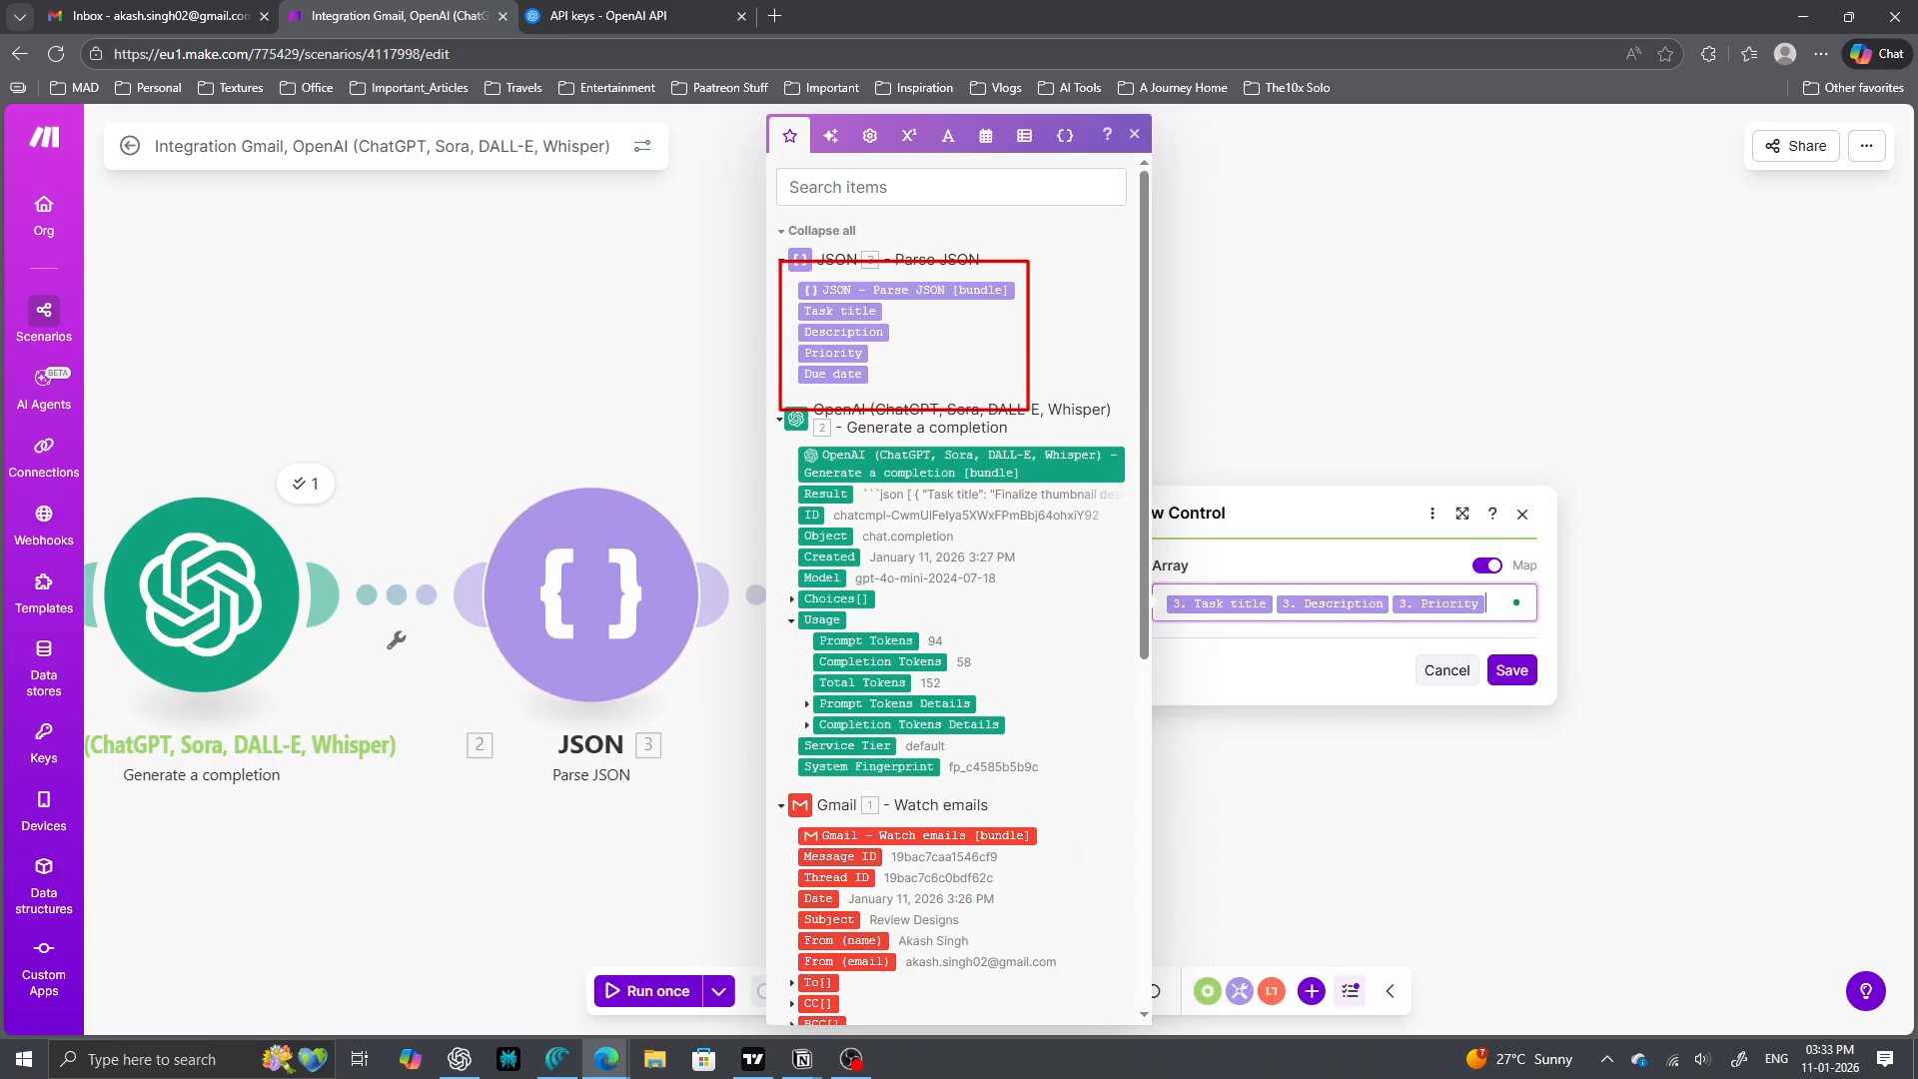
left_click(833, 375)
left_click(1512, 694)
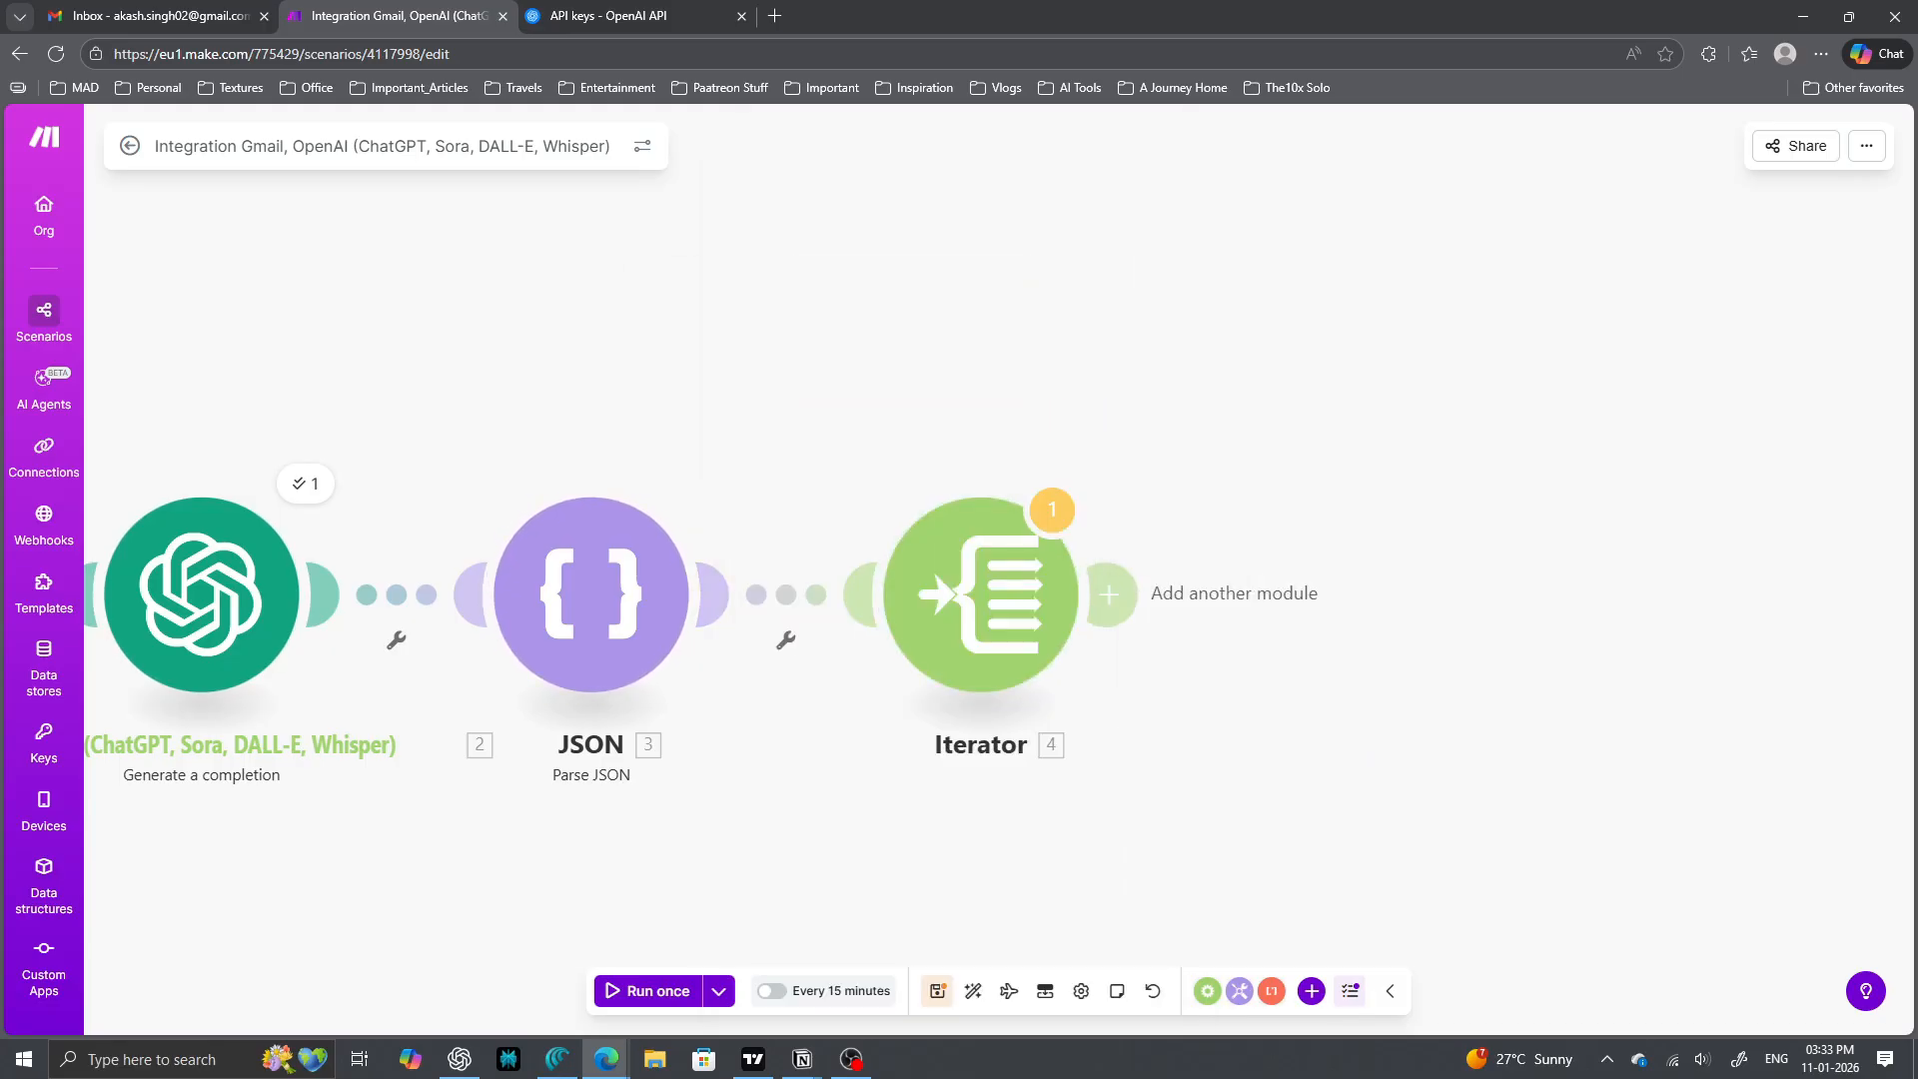
left_click(1107, 595)
- Add Notion's Create a Database Item (Legacy) module after the Iterator
type("notion")
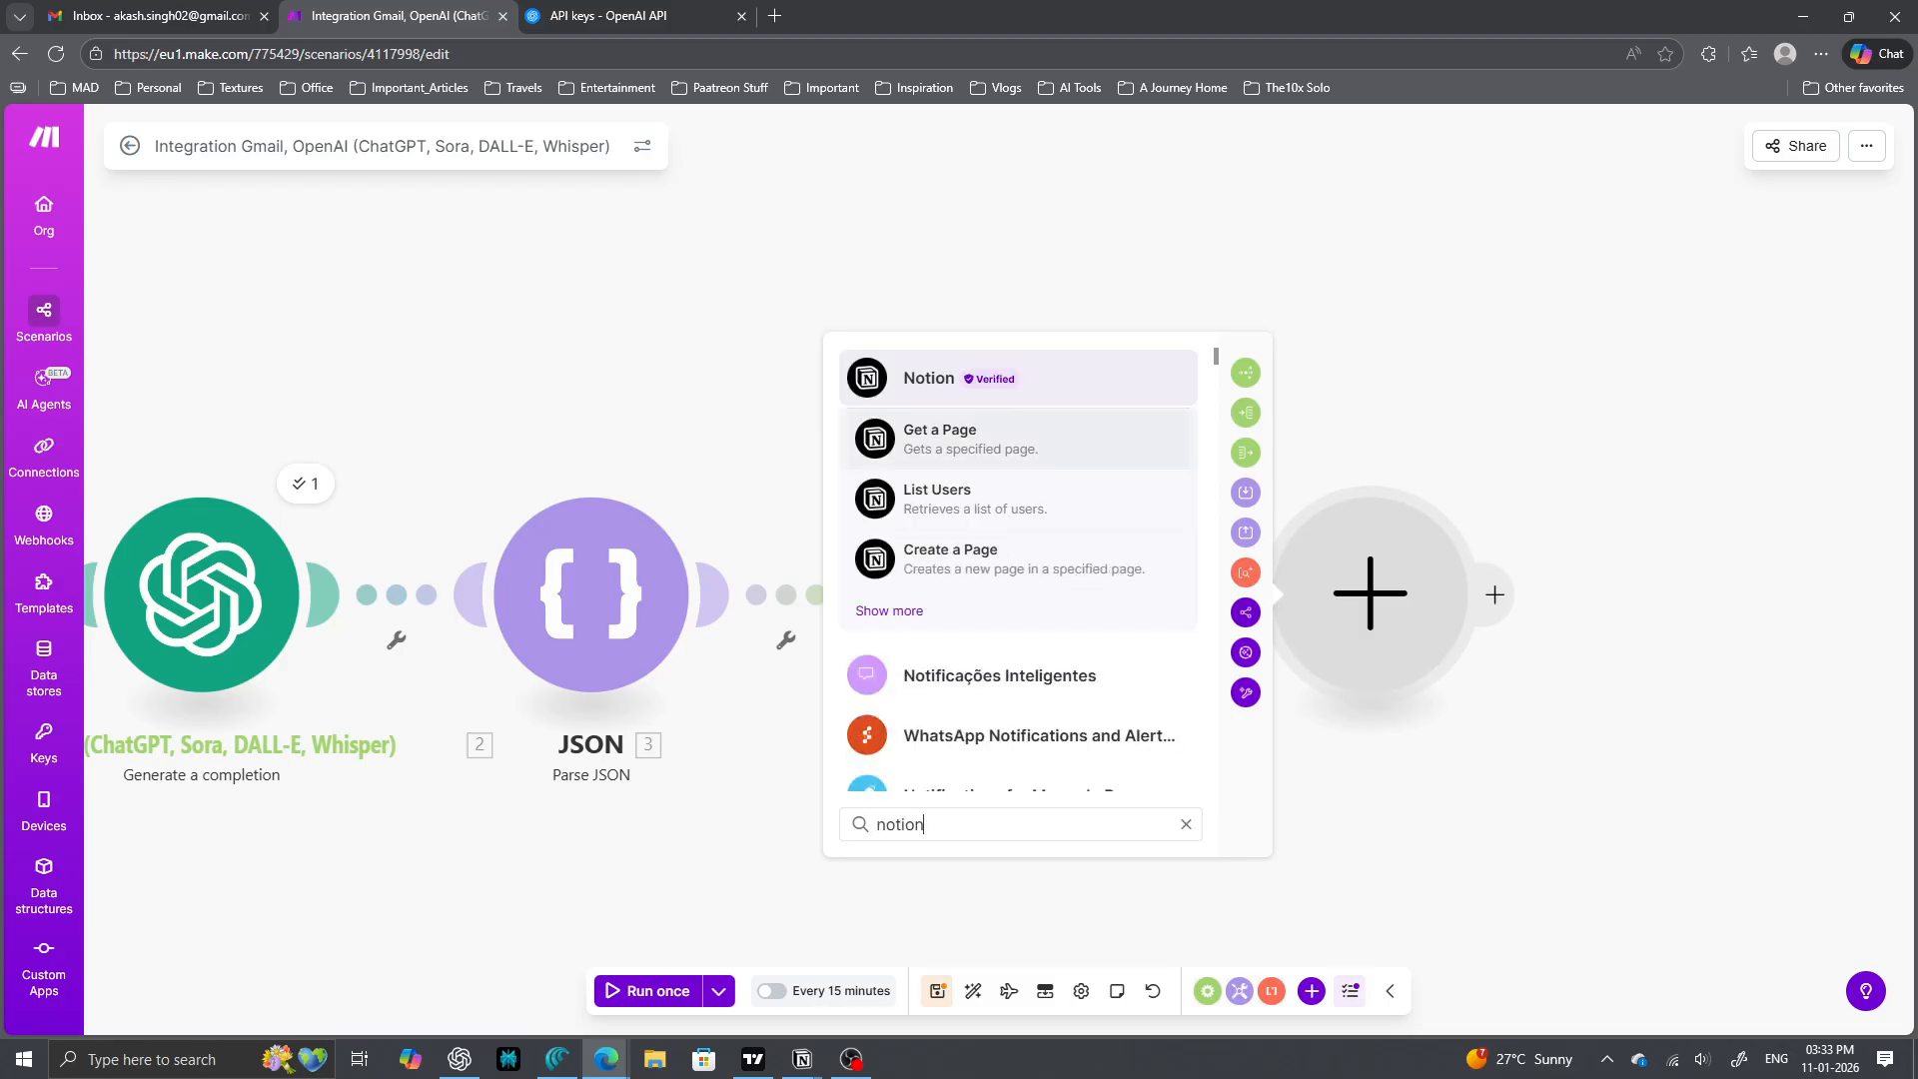
key("Return")
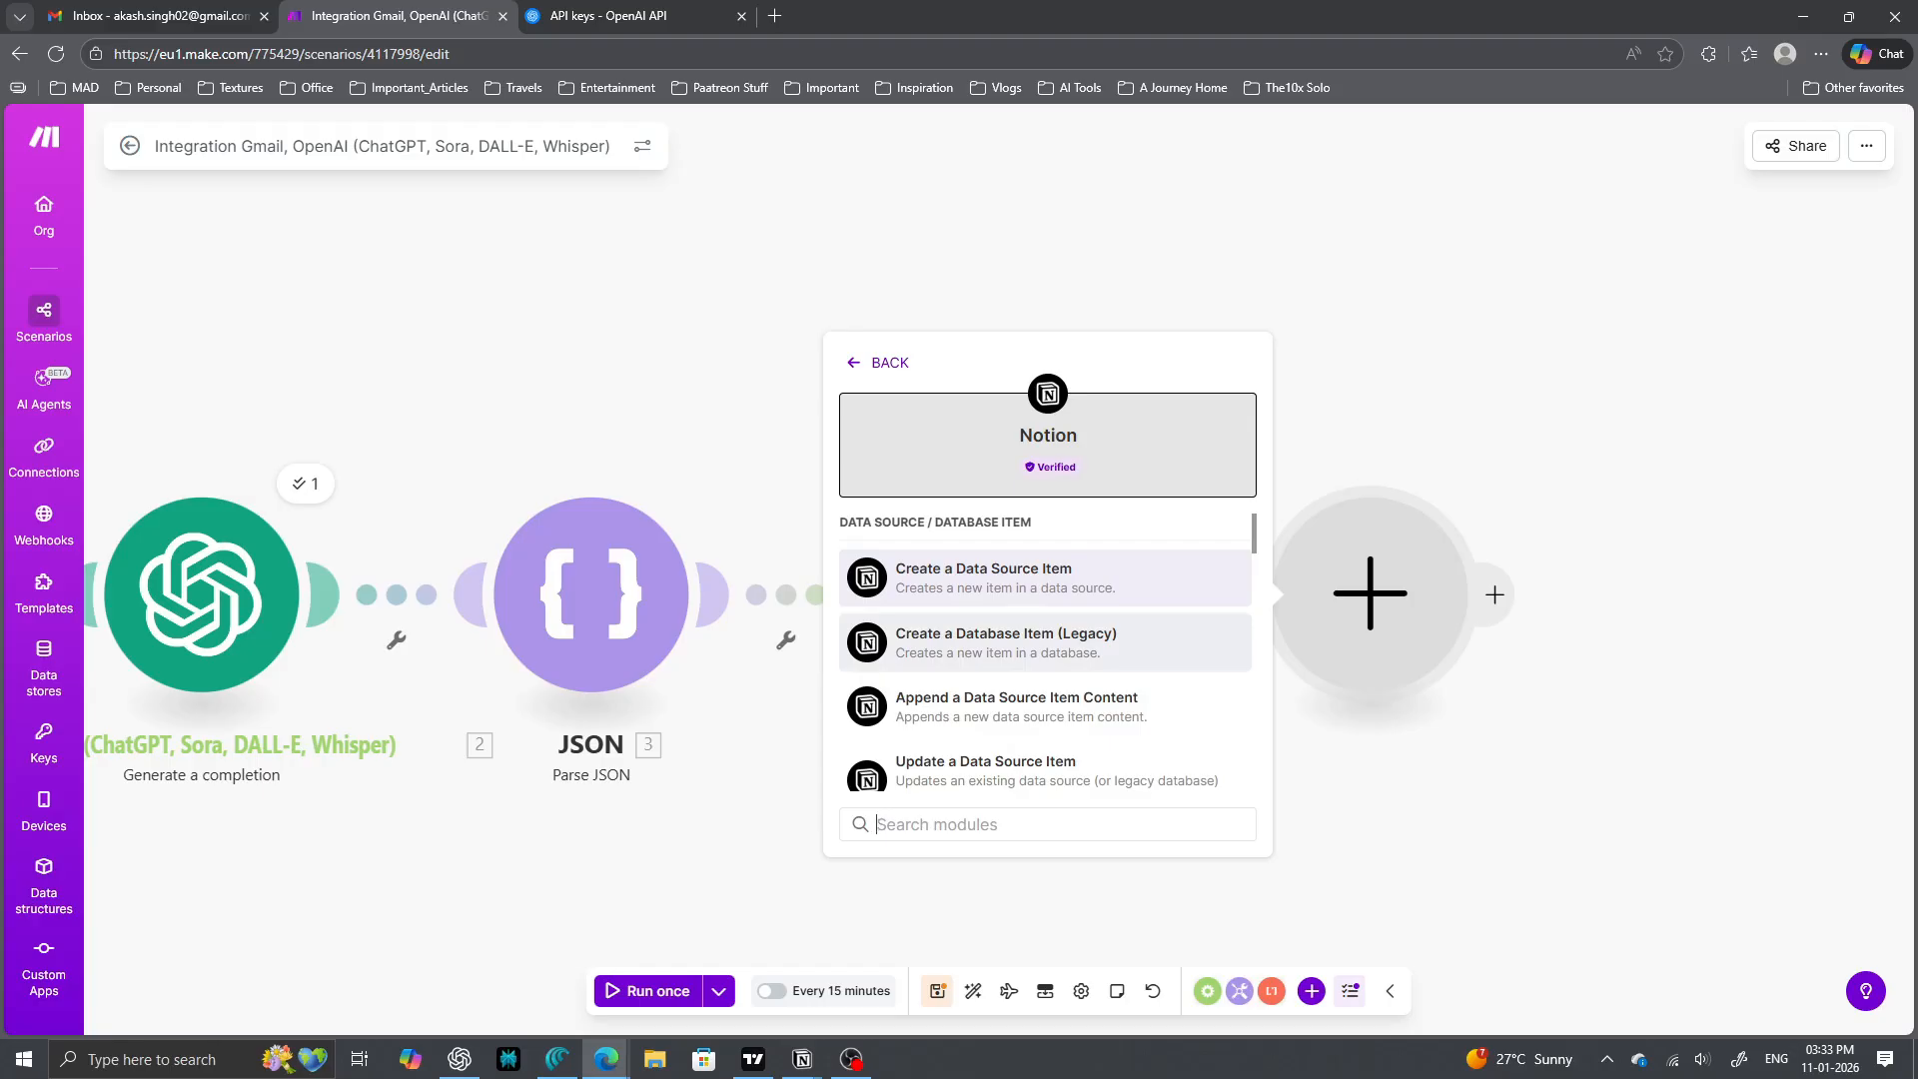
left_click(1005, 642)
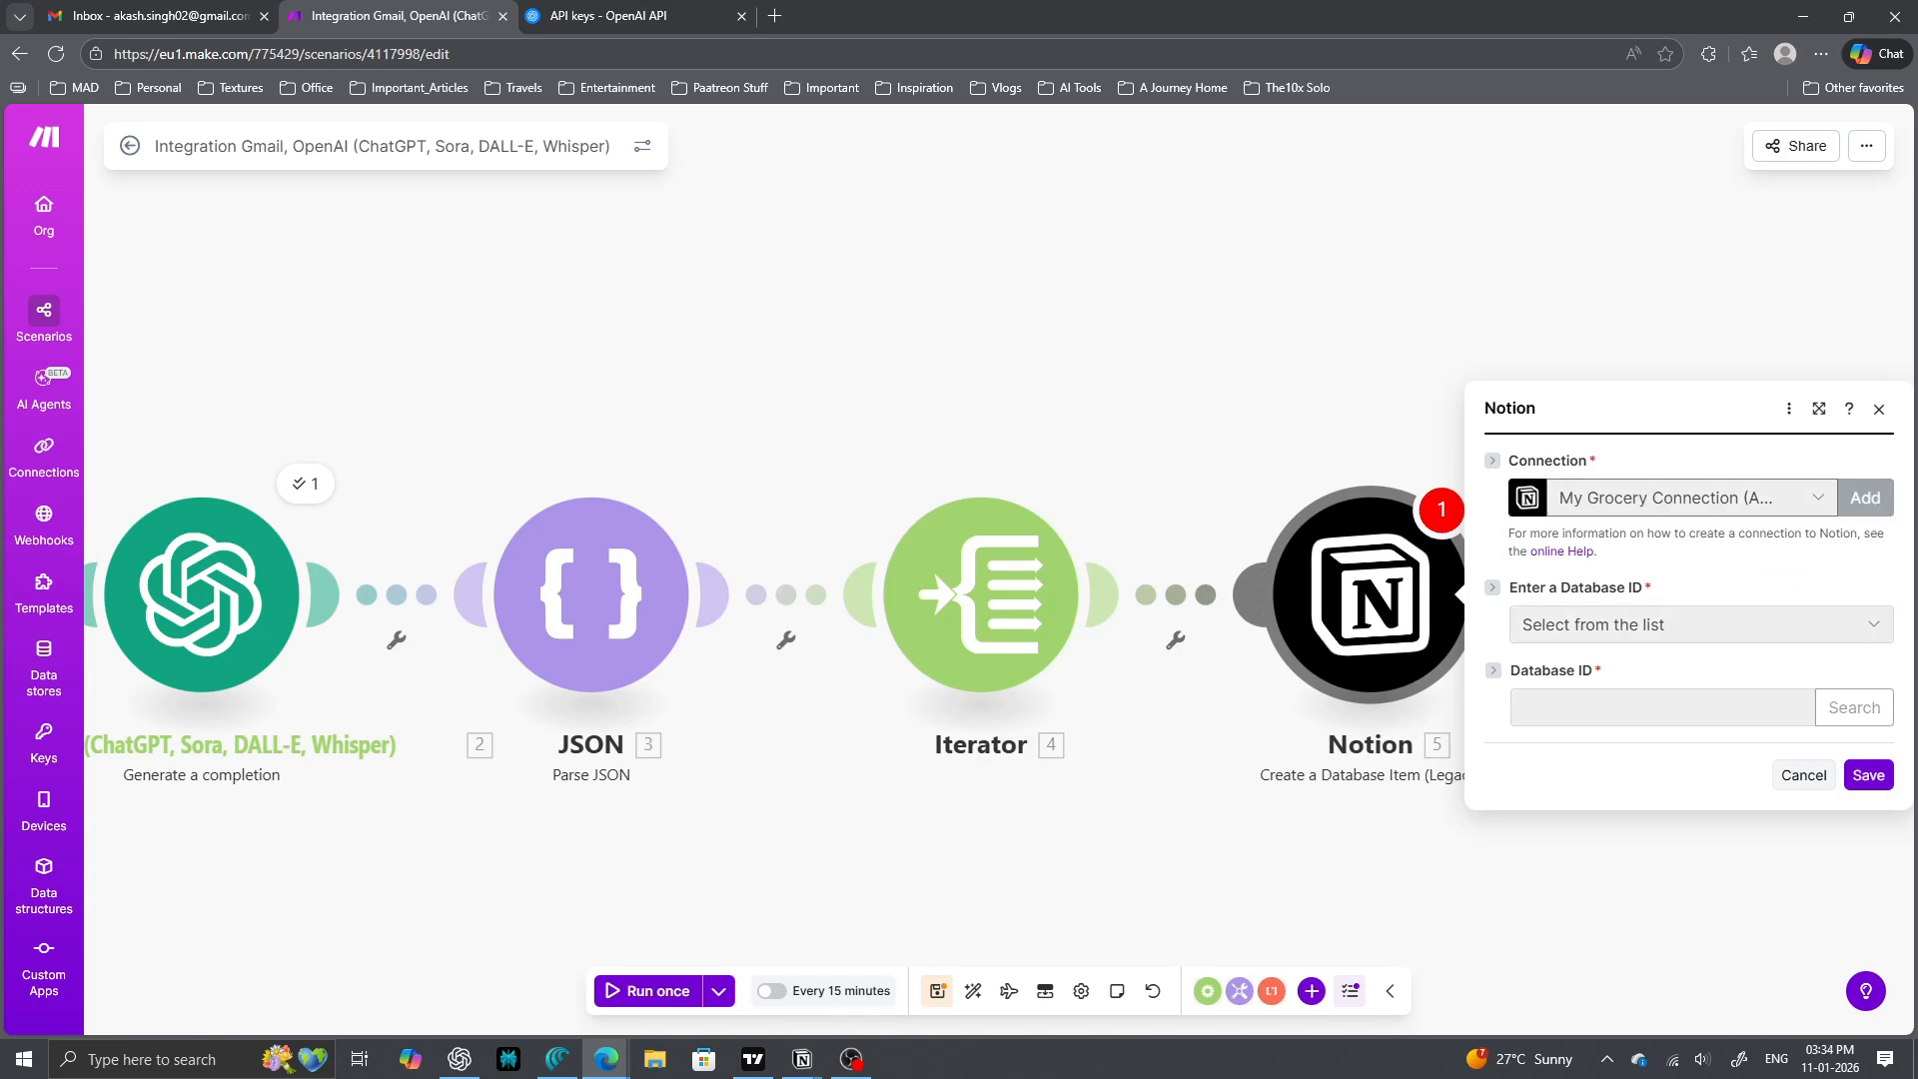
- Start a new Notion Internal connection and name it 'Task Connection'
left_click(1866, 497)
left_click(1616, 506)
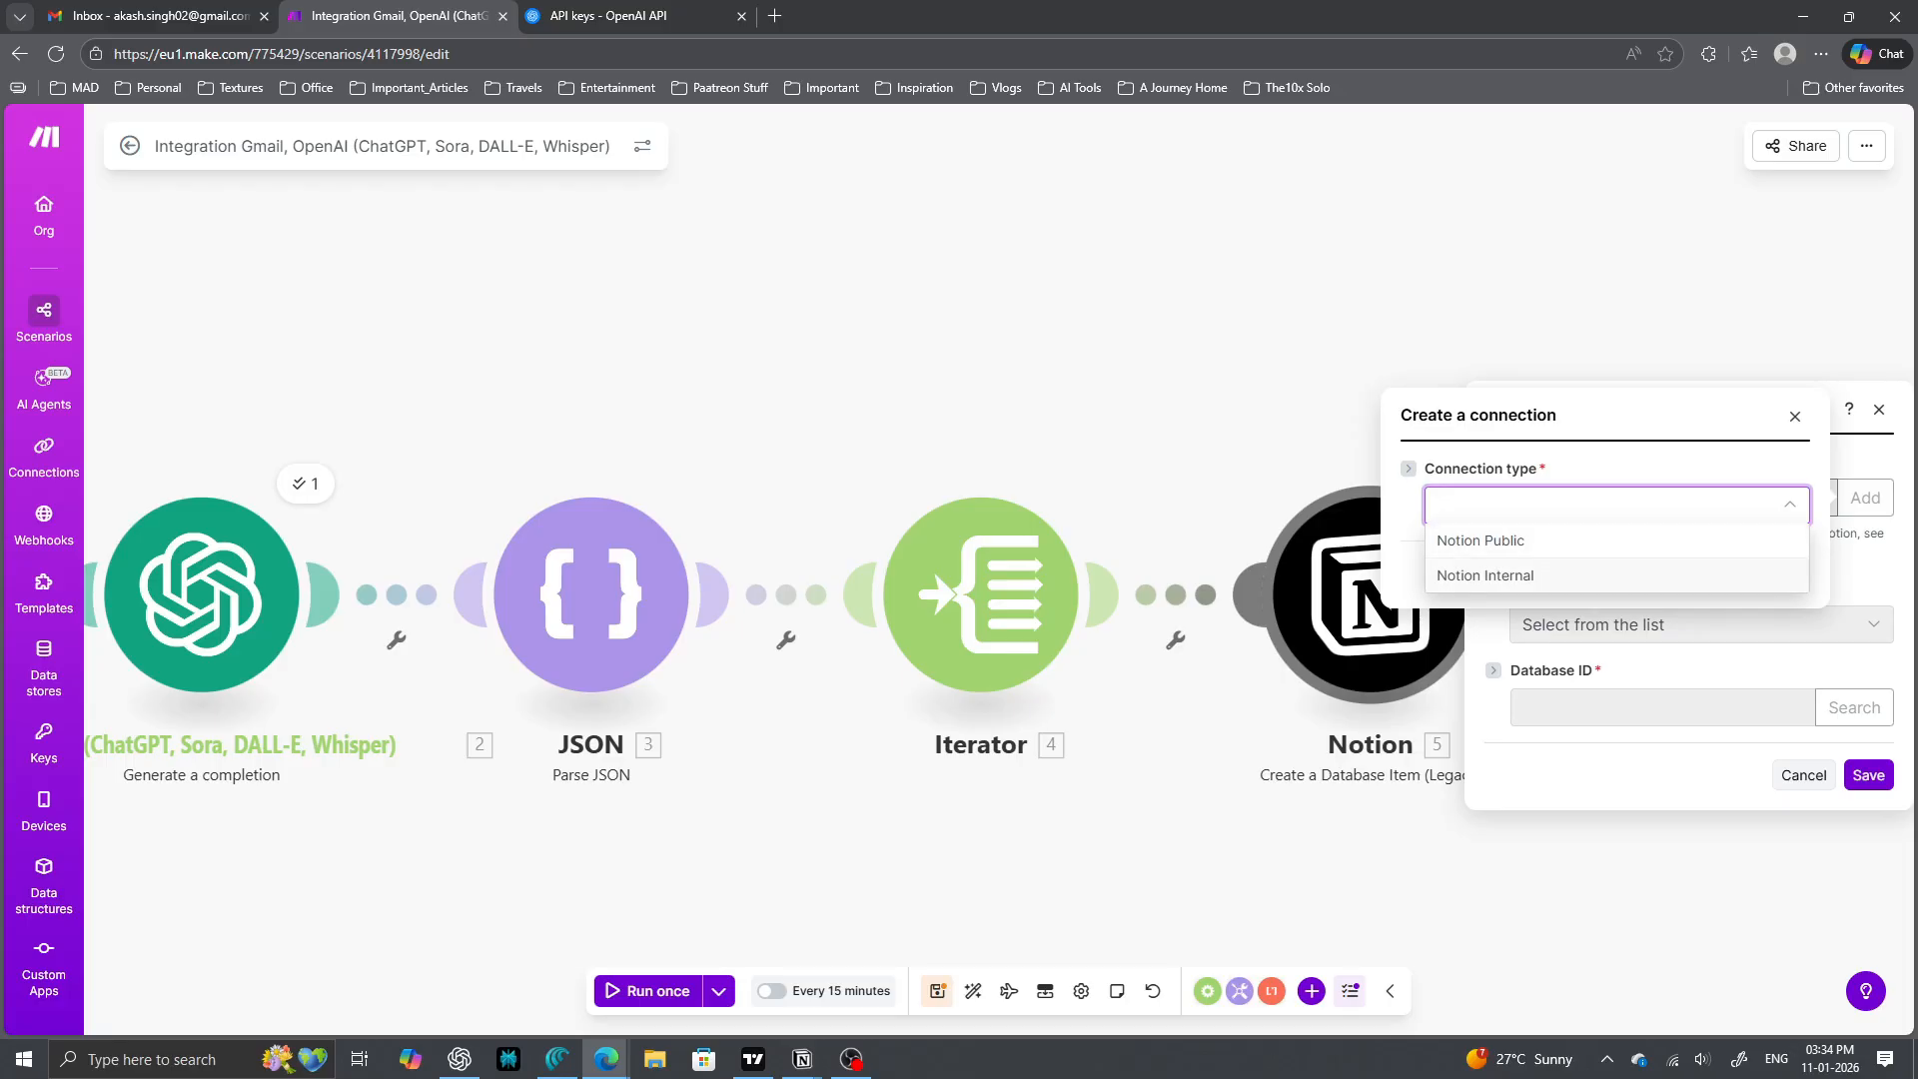
left_click(1486, 576)
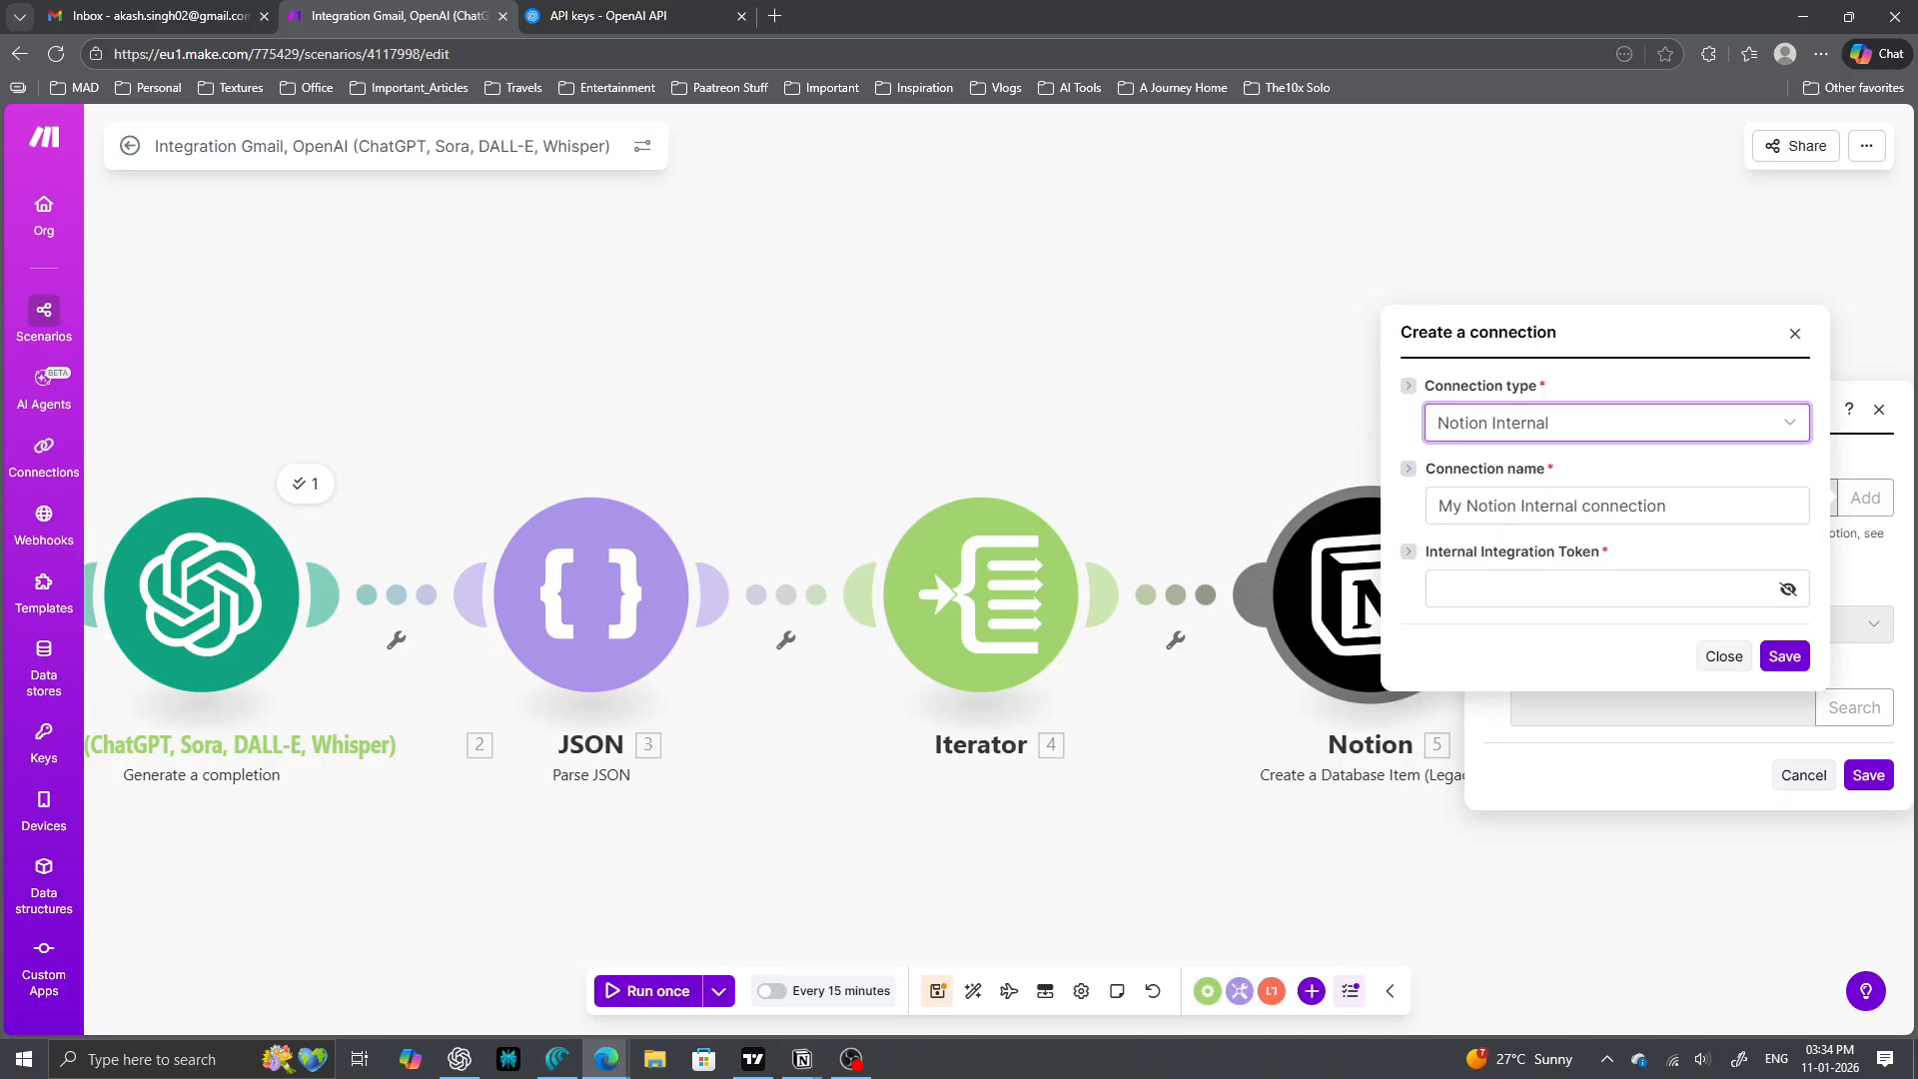
key("Tab")
left_click(1675, 506)
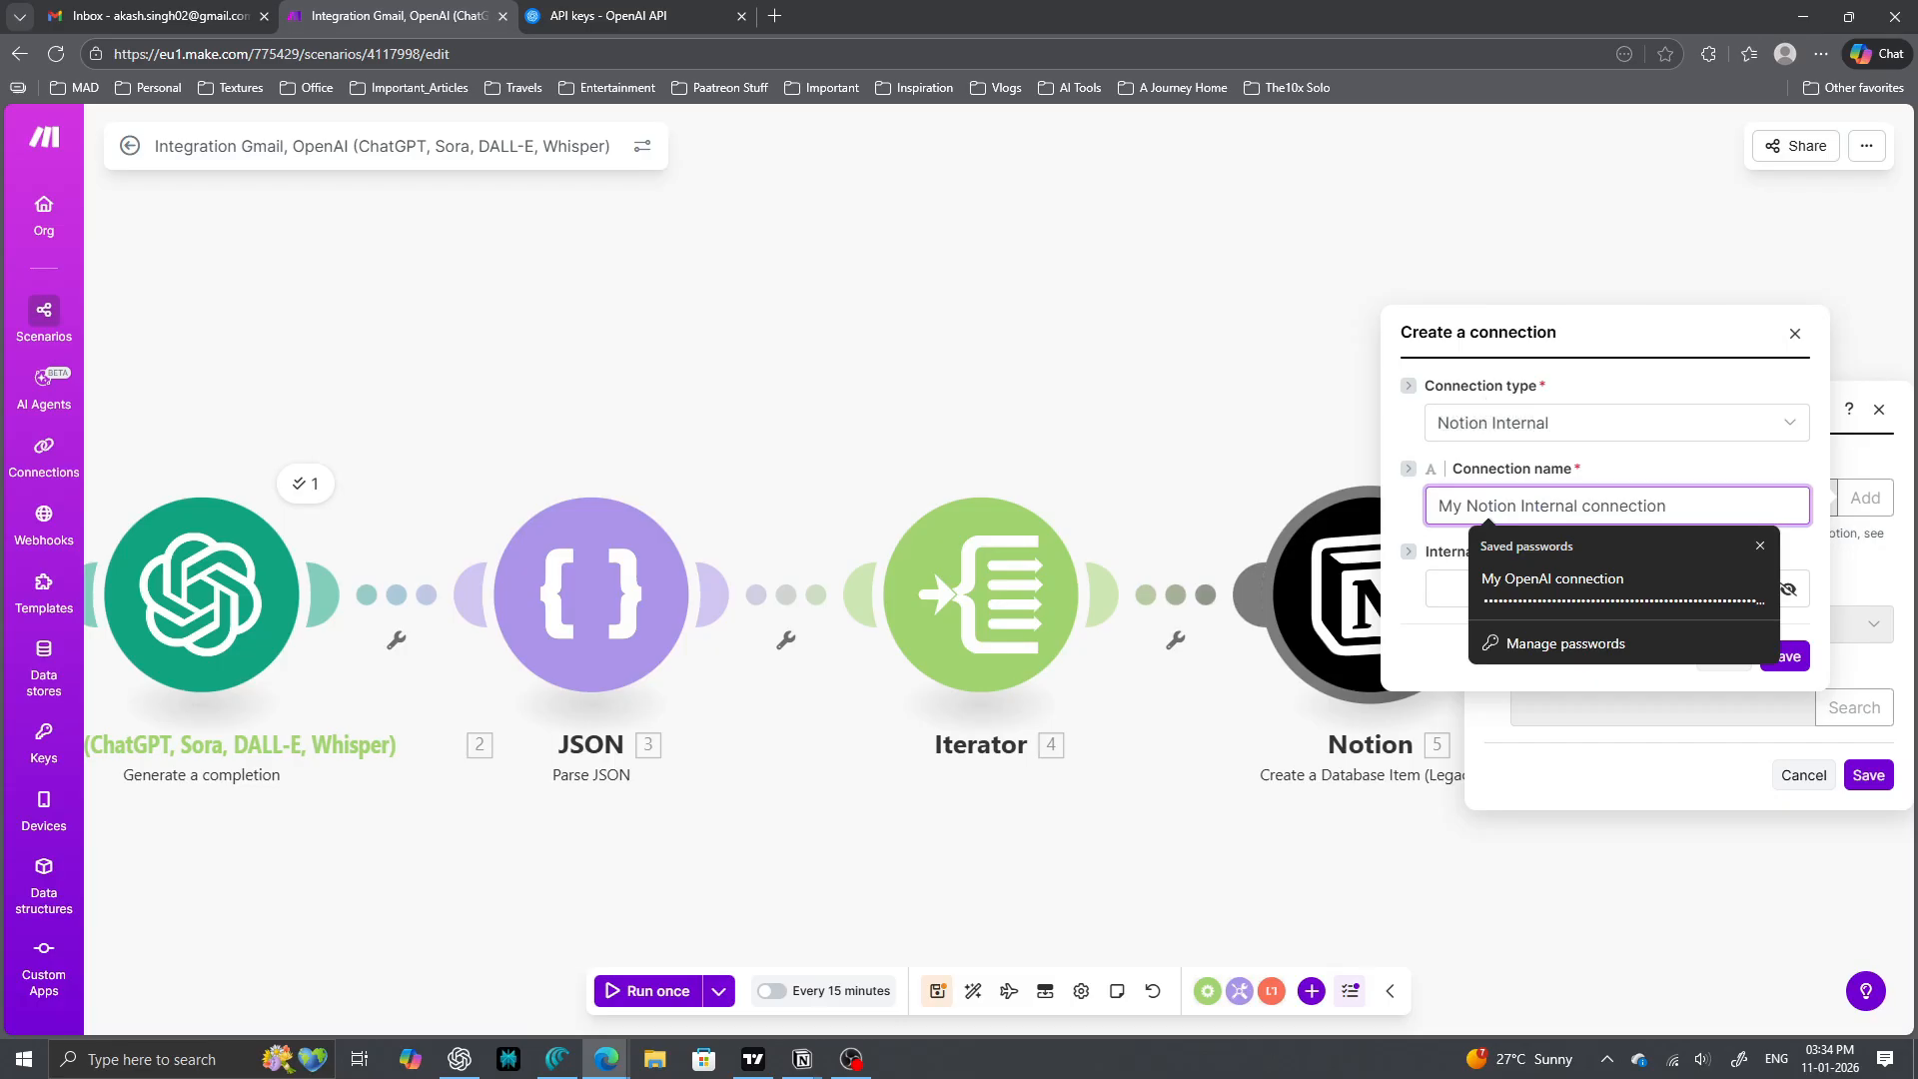
left_click_drag(1680, 507, 1433, 507)
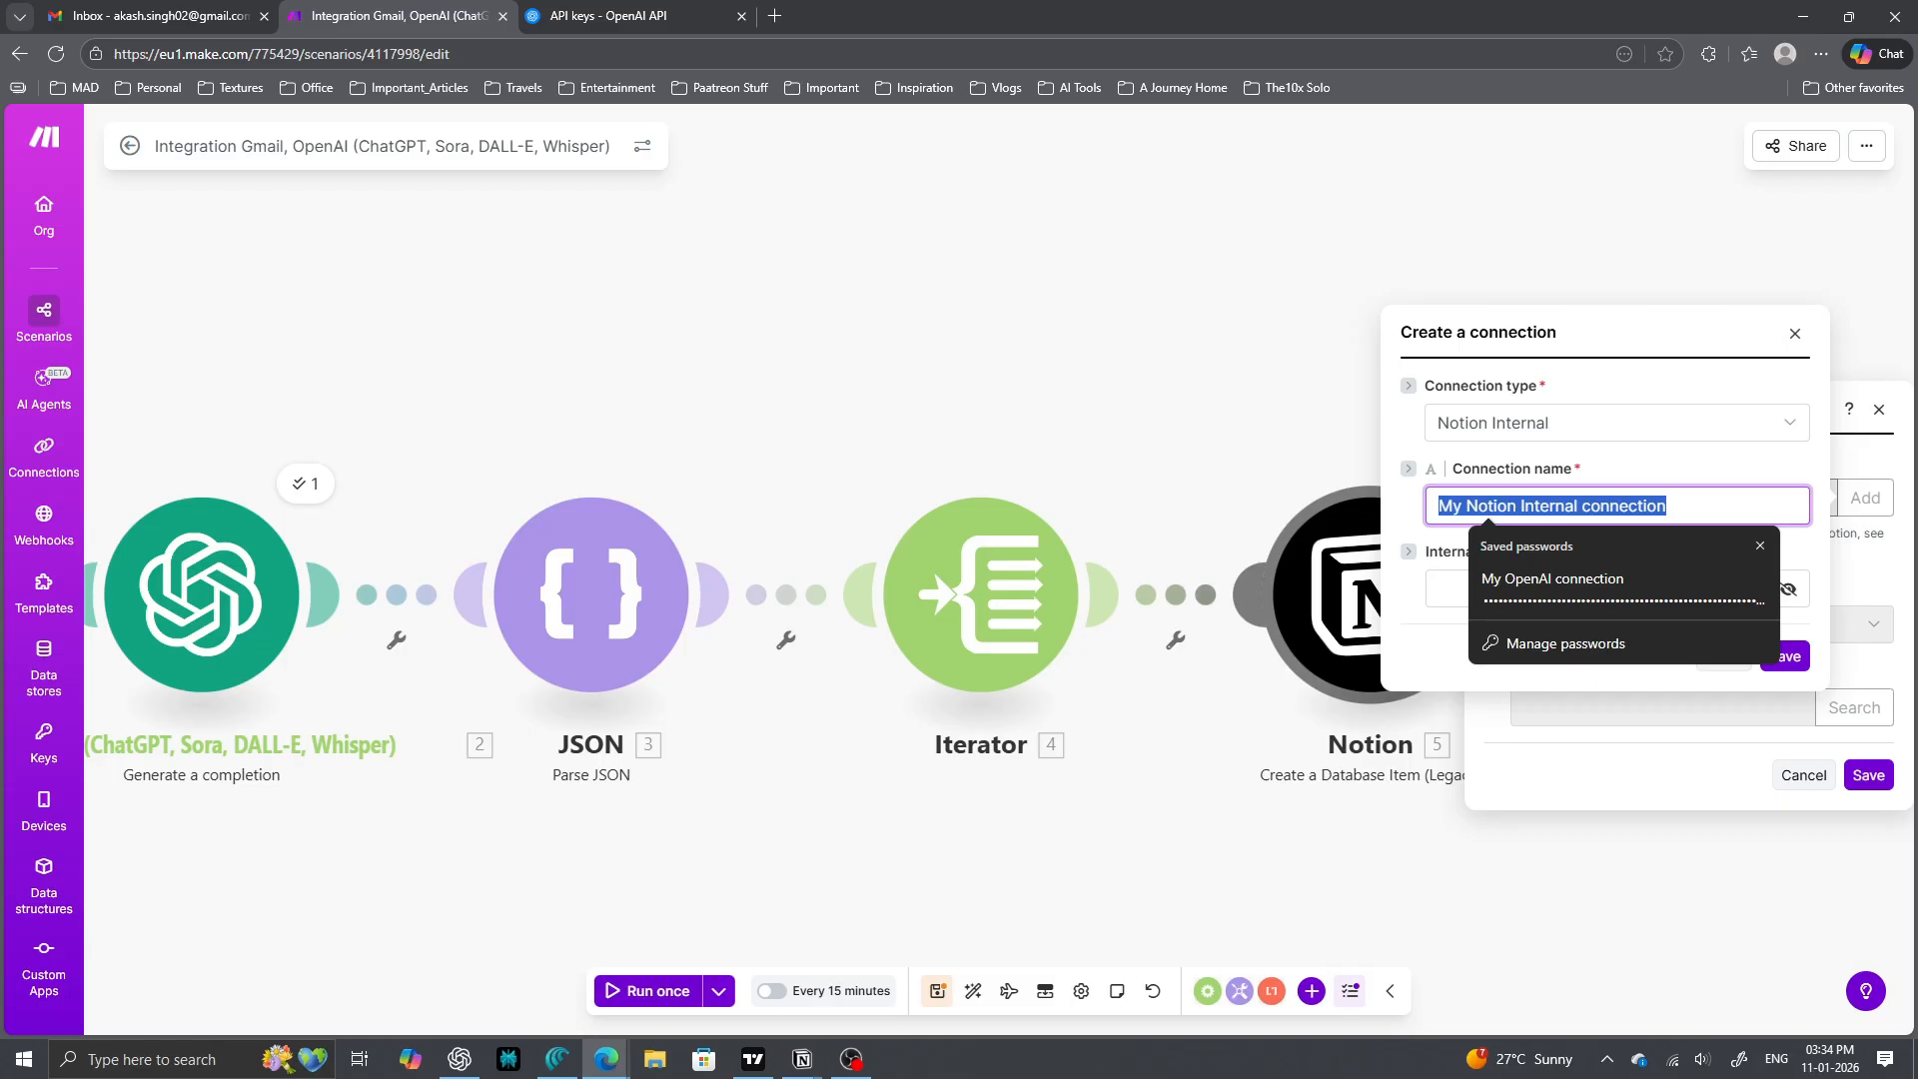
type("Task Connection")
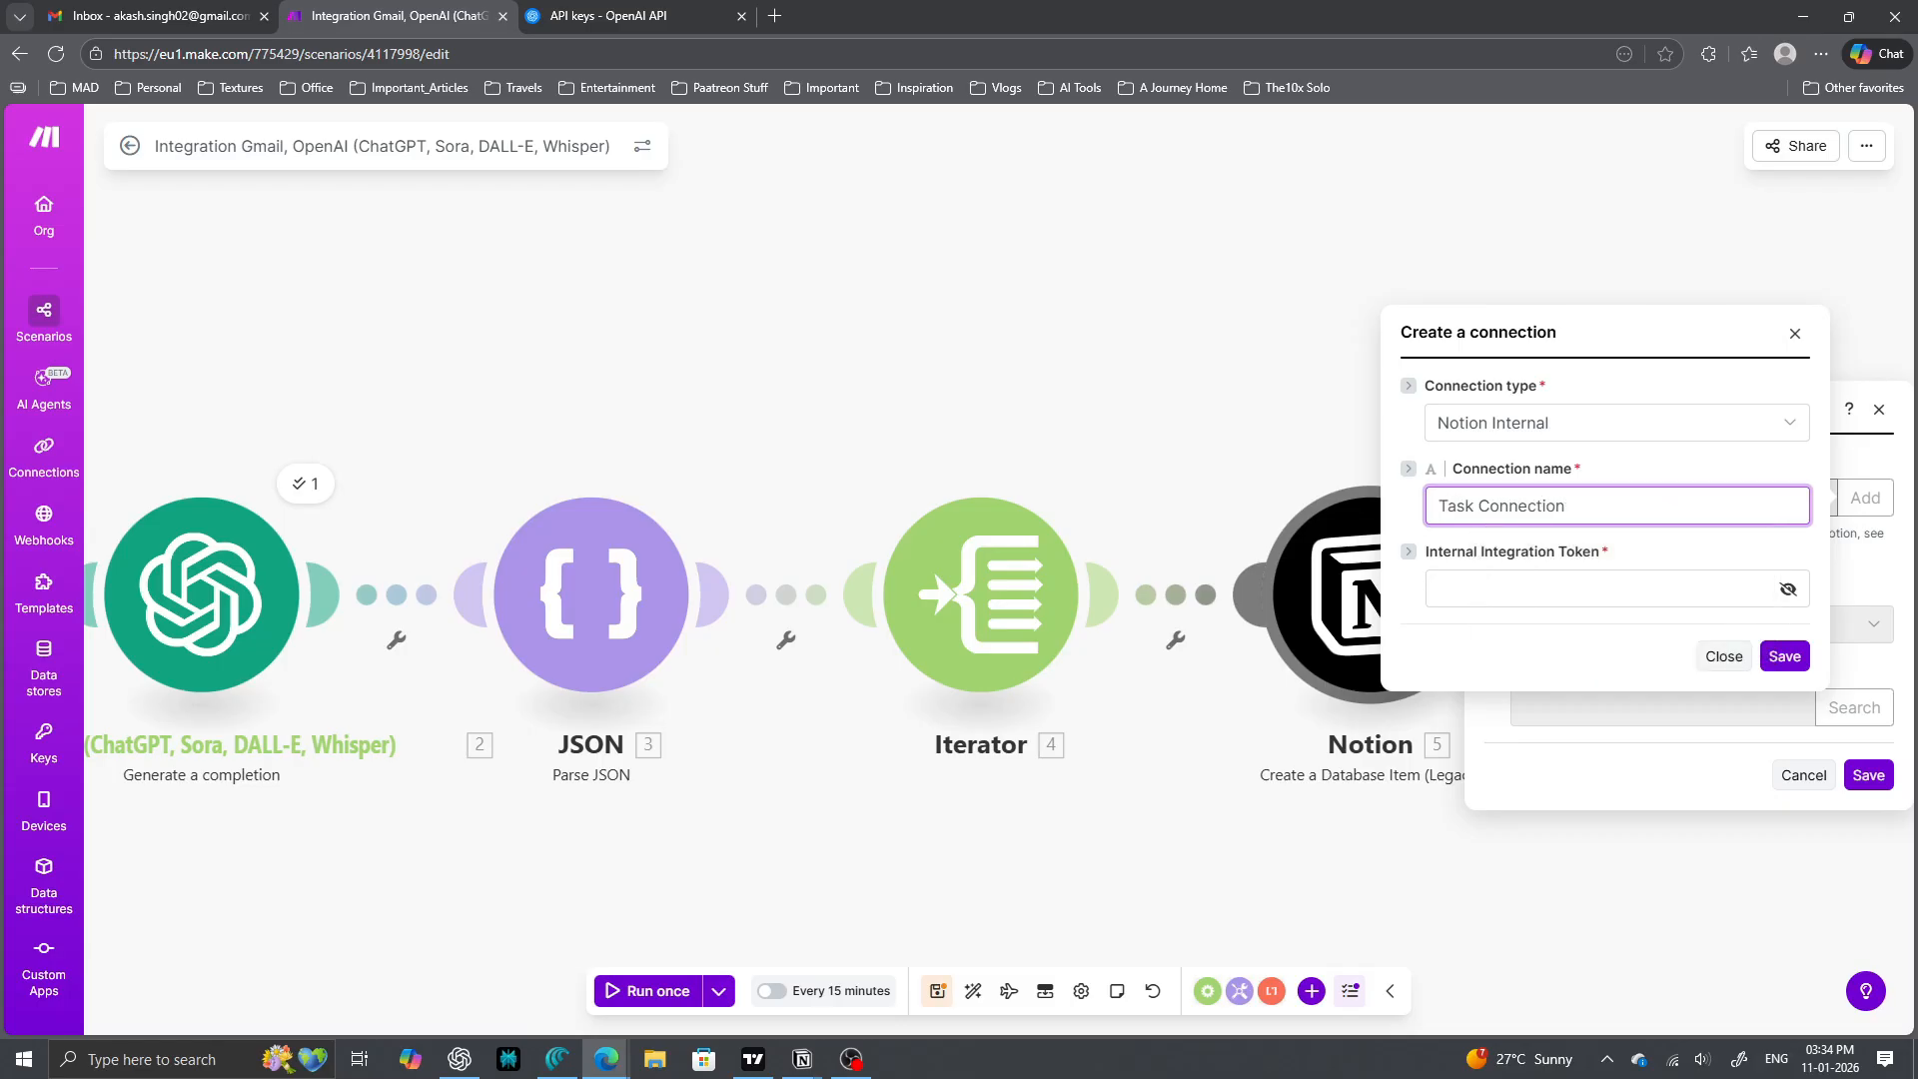
- From the Notion Tasks page's Connections settings, go to the integrations development page
left_click(803, 1059)
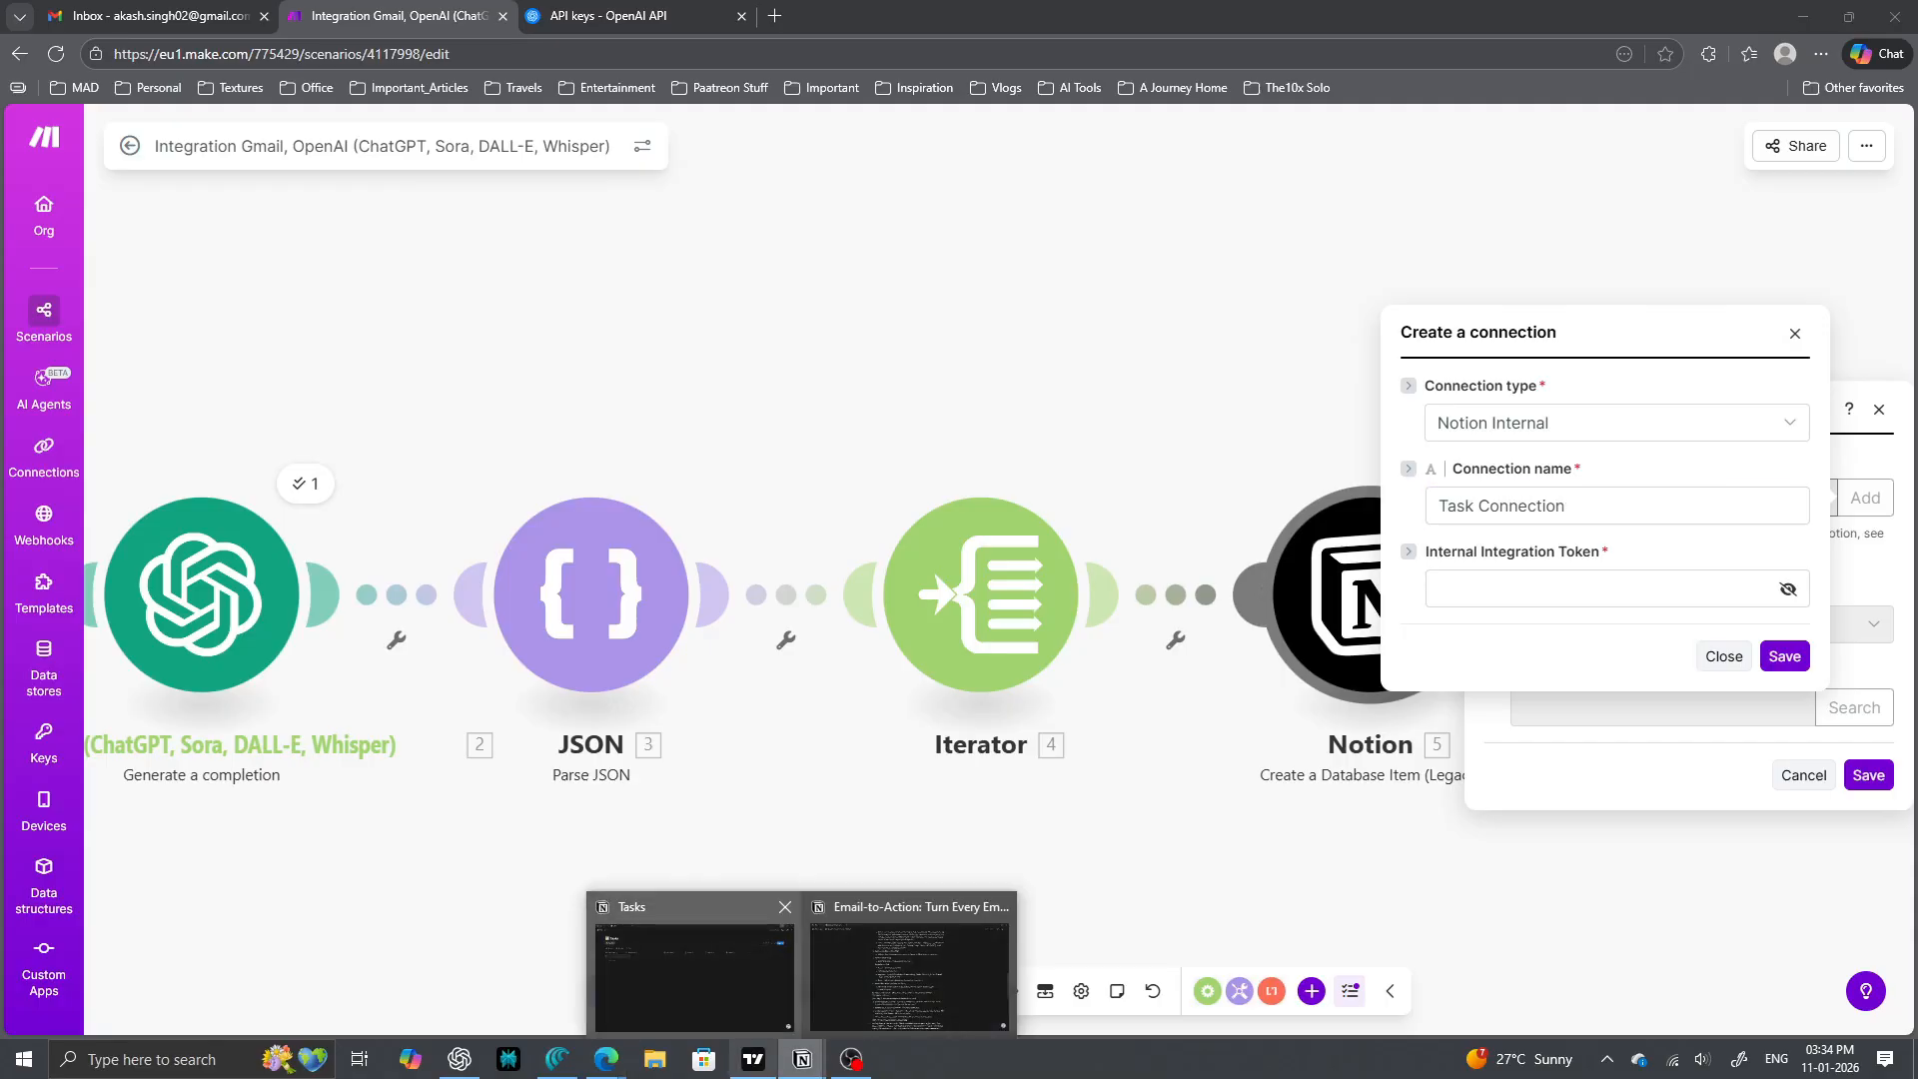
left_click(695, 964)
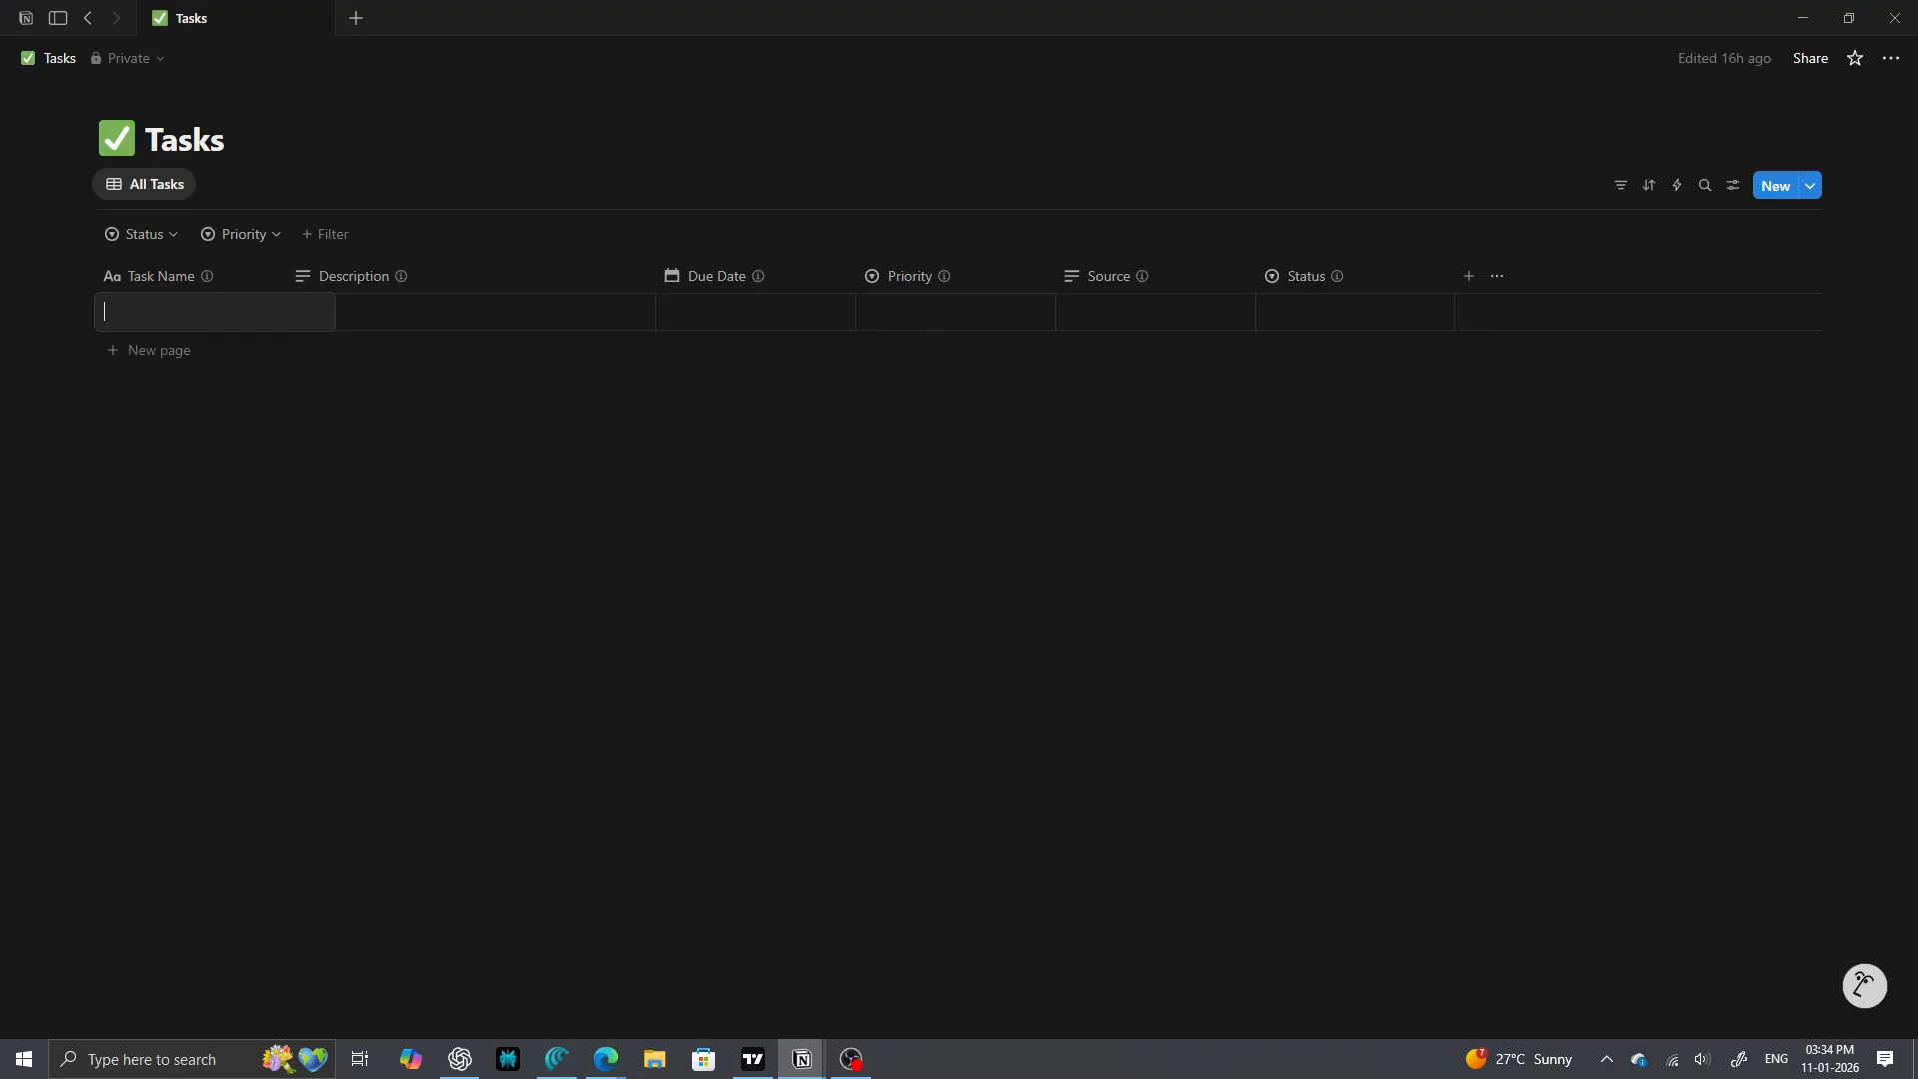
left_click(1892, 58)
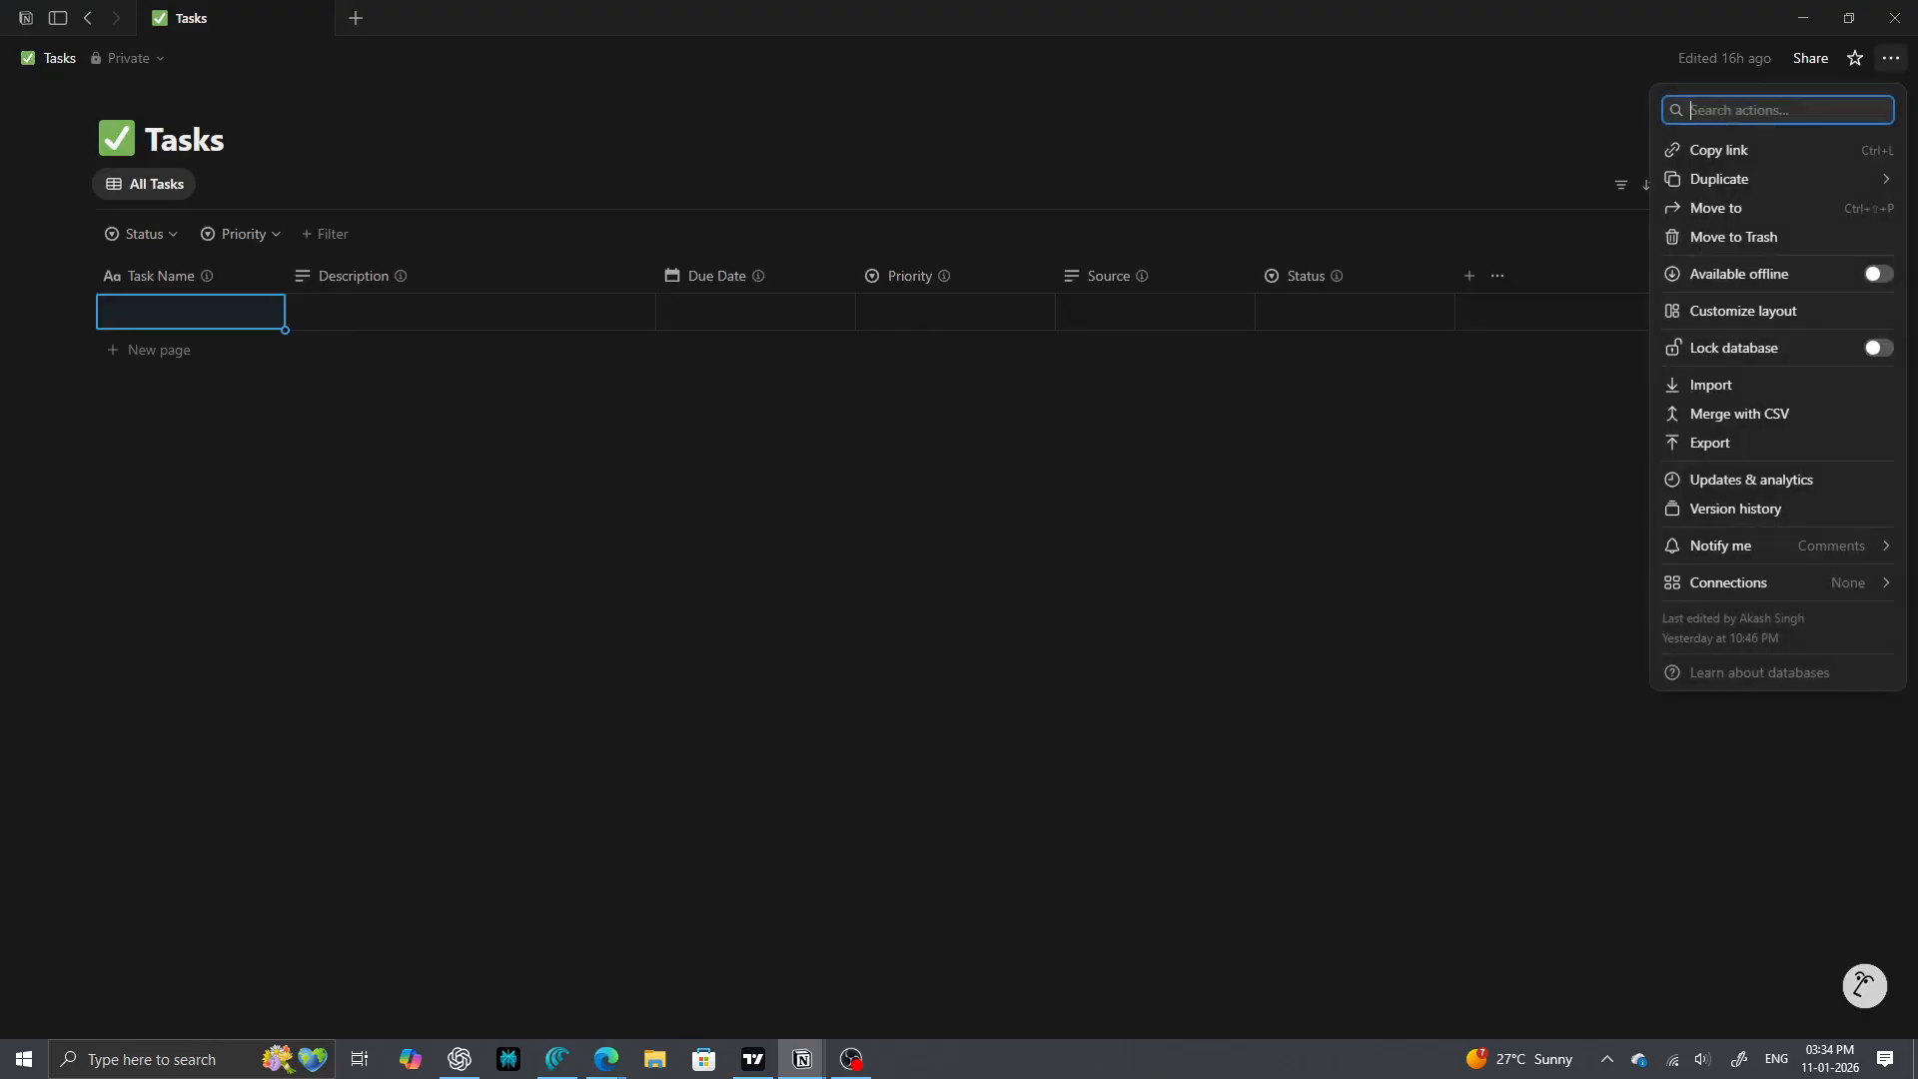
mouse_move(1743, 582)
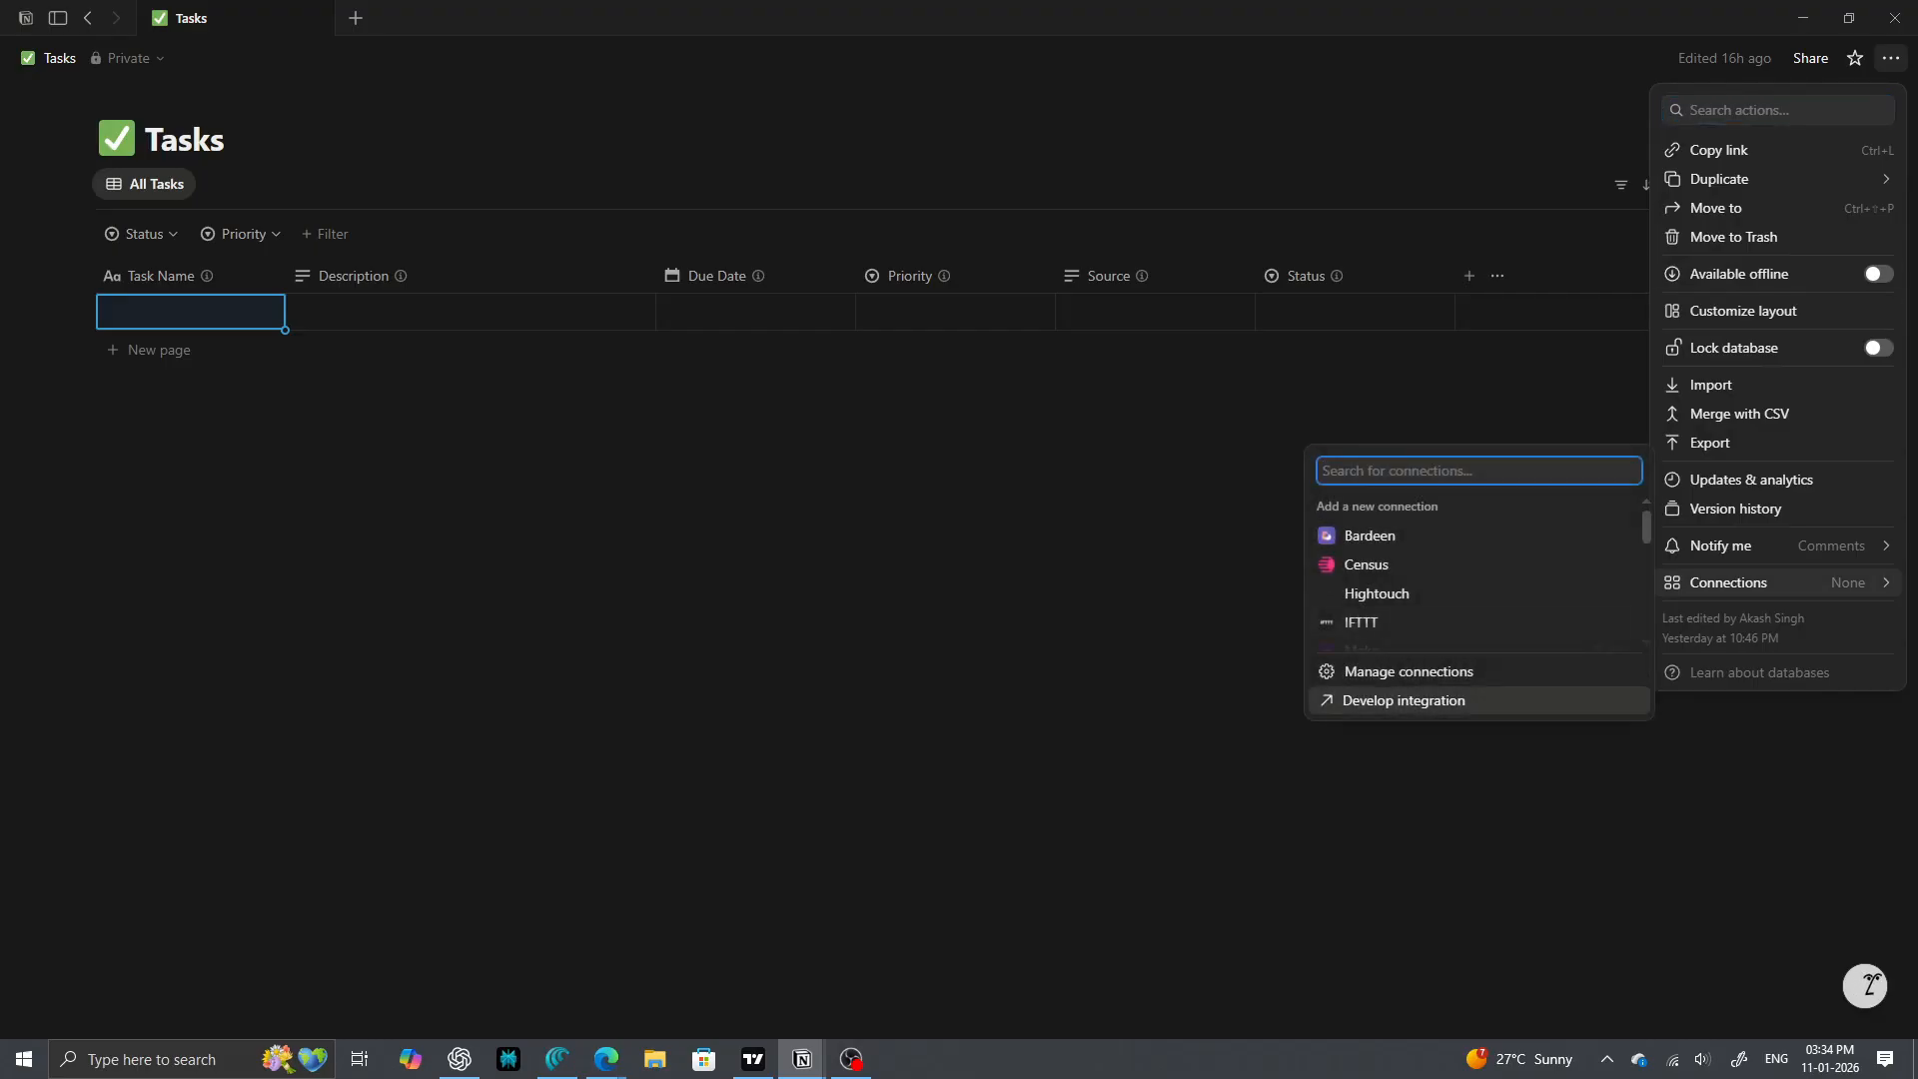
left_click(1409, 672)
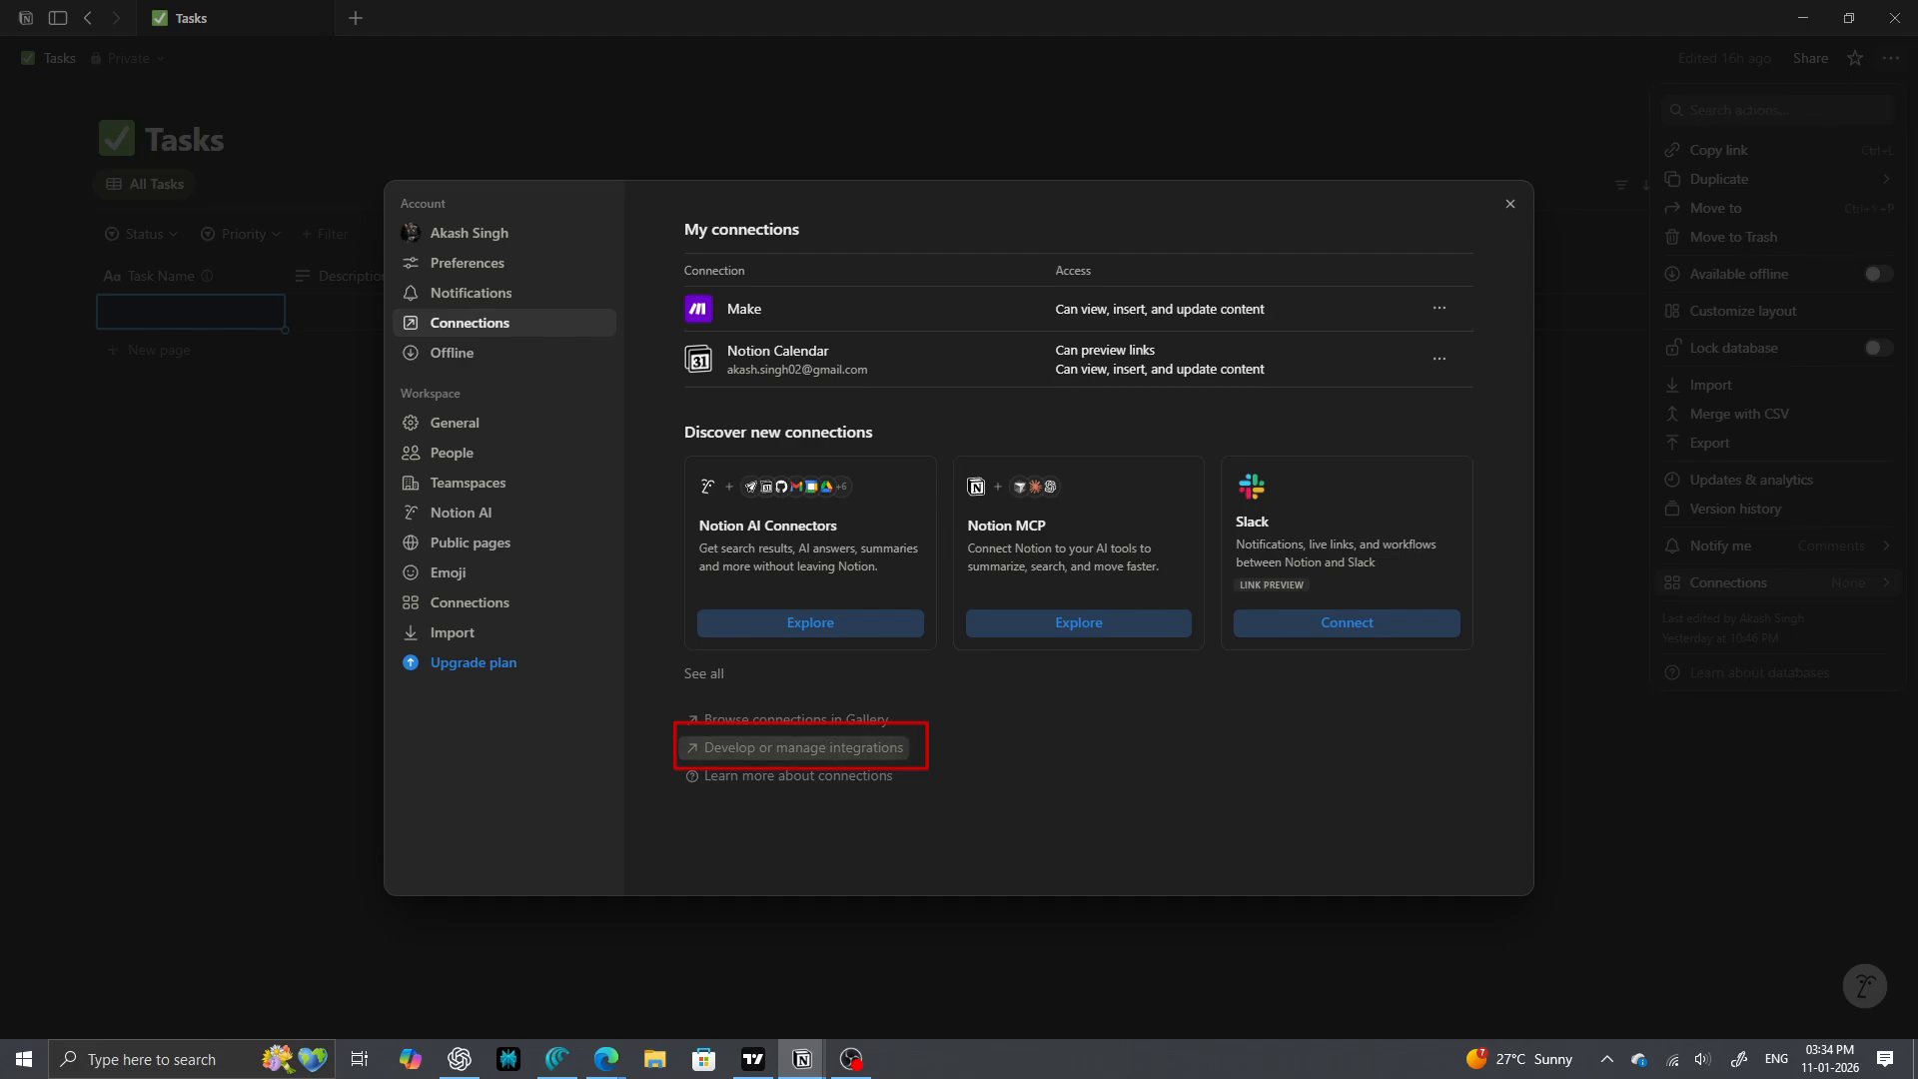
left_click(794, 747)
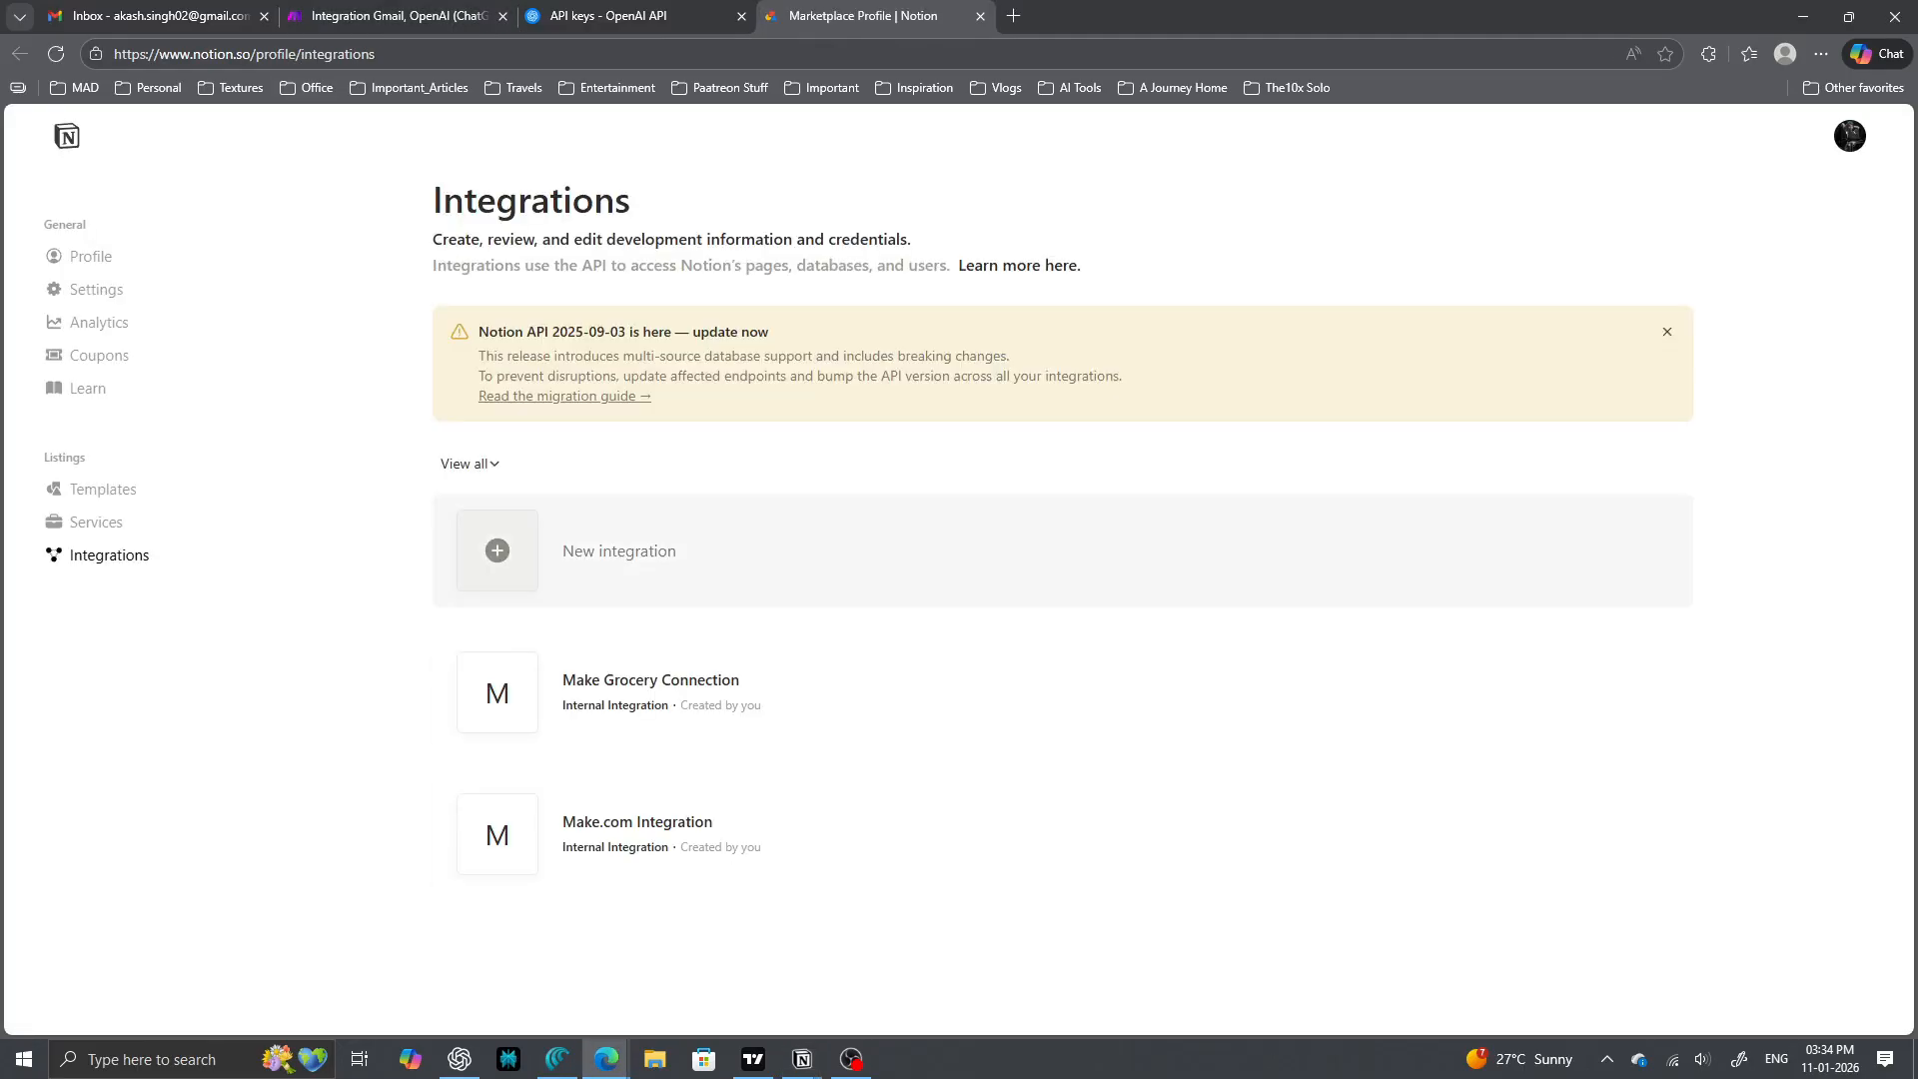
- Create a new internal integration named 'Tark Make Integration' in the workspace
left_click(502, 553)
left_click(540, 260)
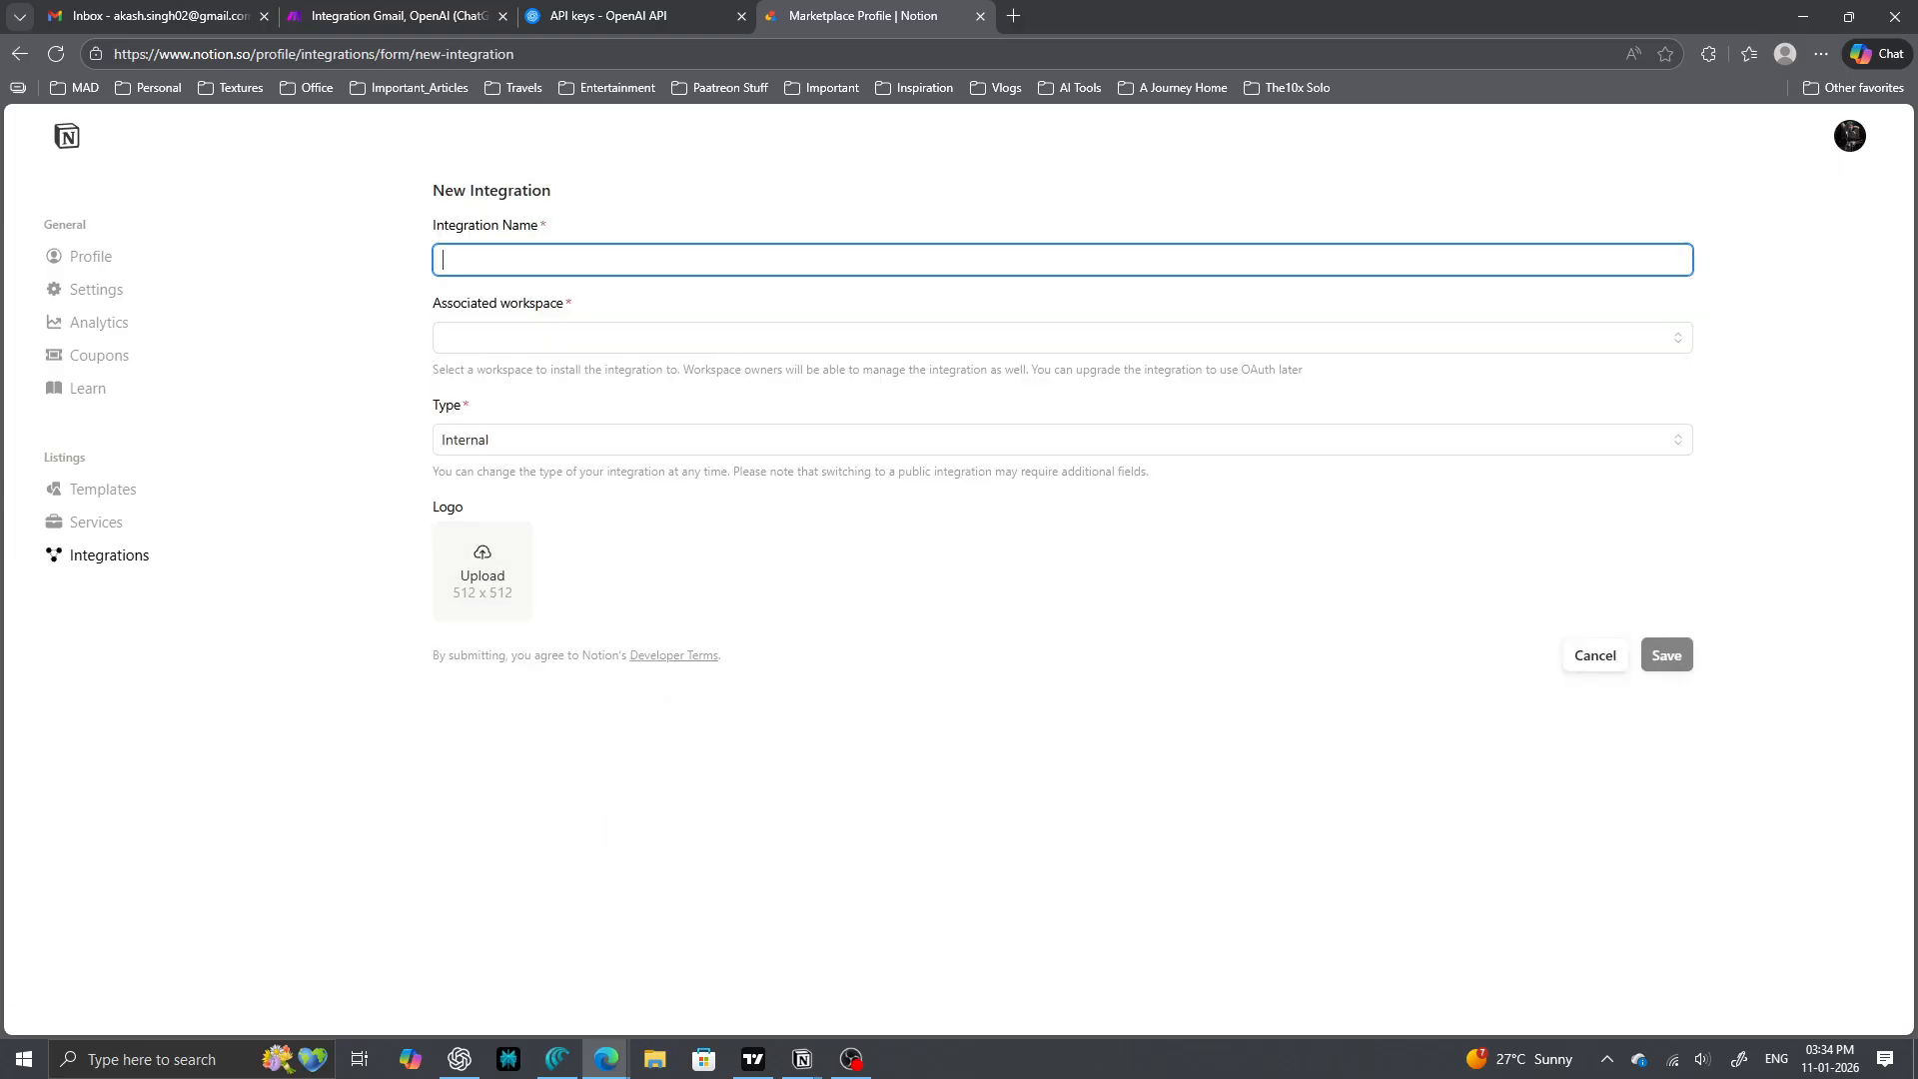
type("Tark")
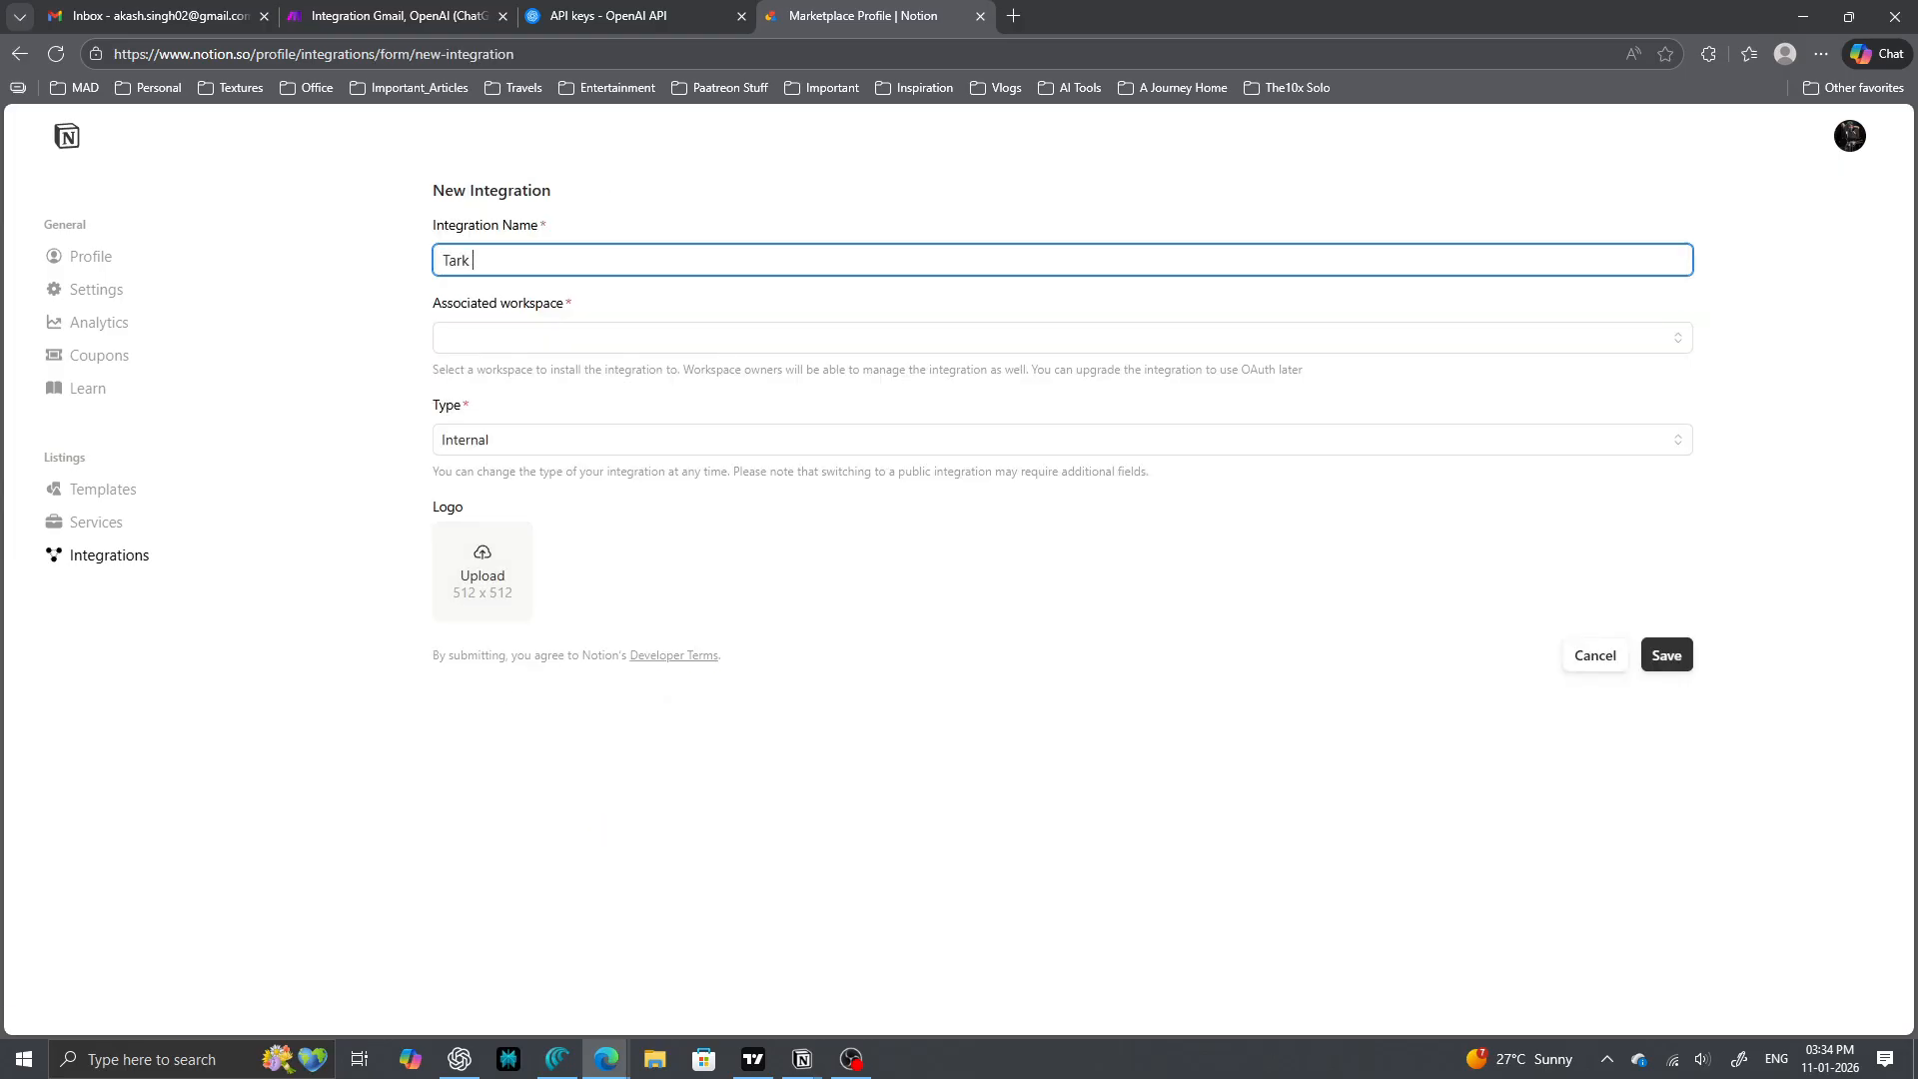
type(" Make Integrateion")
left_click(1062, 338)
left_click(1049, 374)
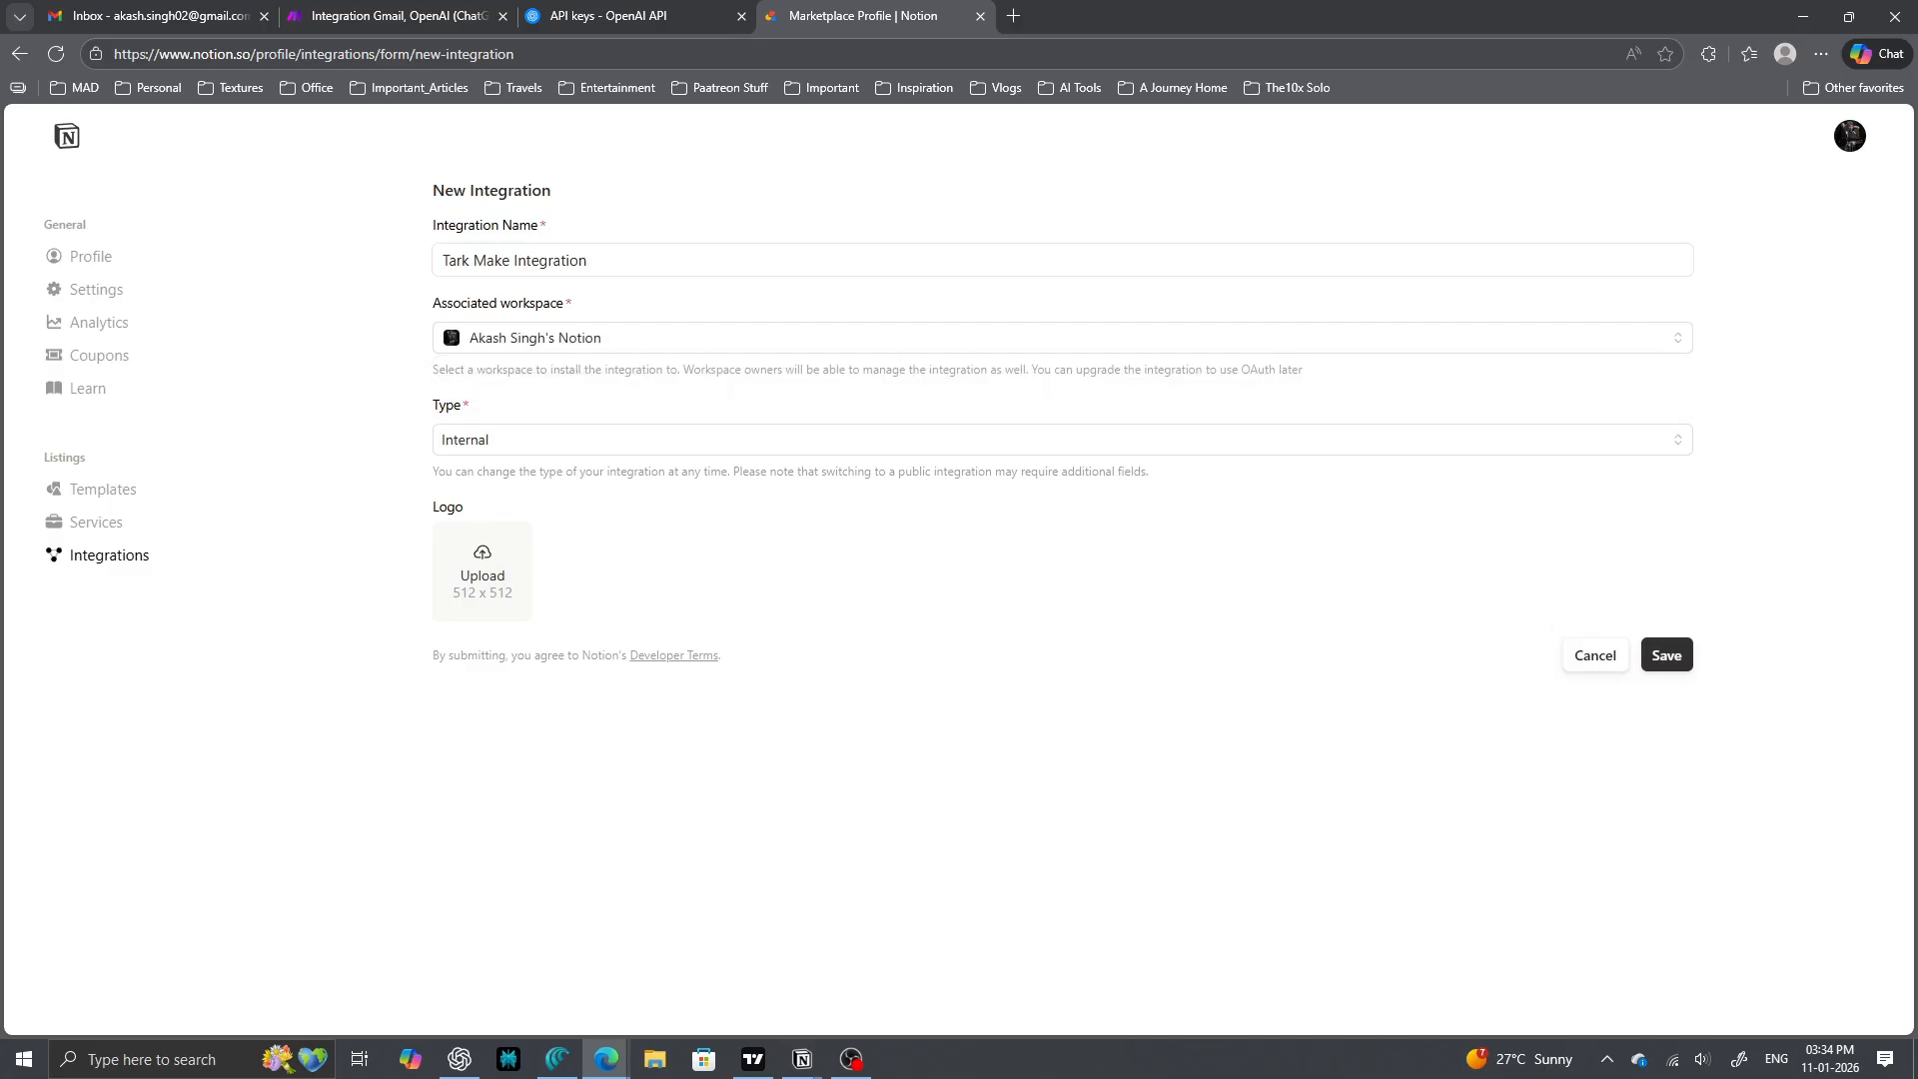
left_click(1666, 655)
- Reveal the integration's internal secret and select it
left_click(958, 616)
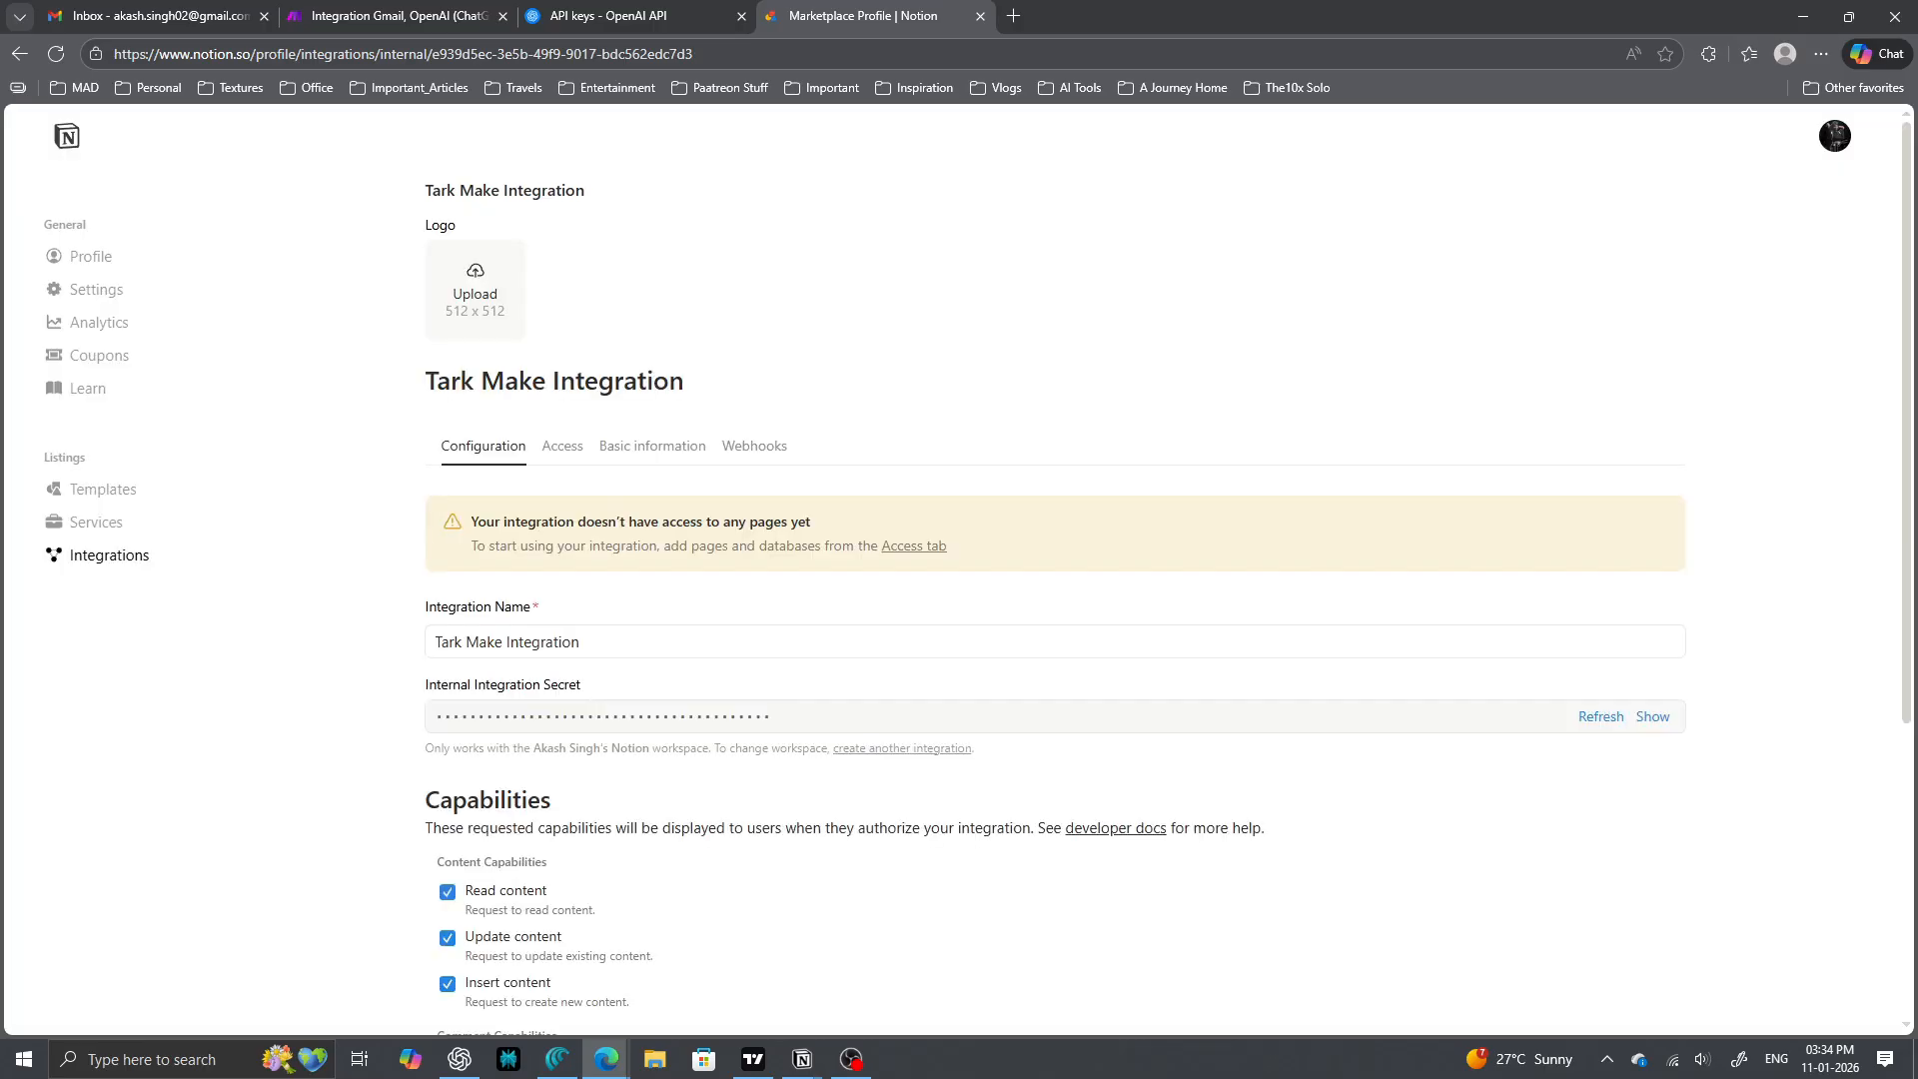
scroll(959, 600, "down", 2)
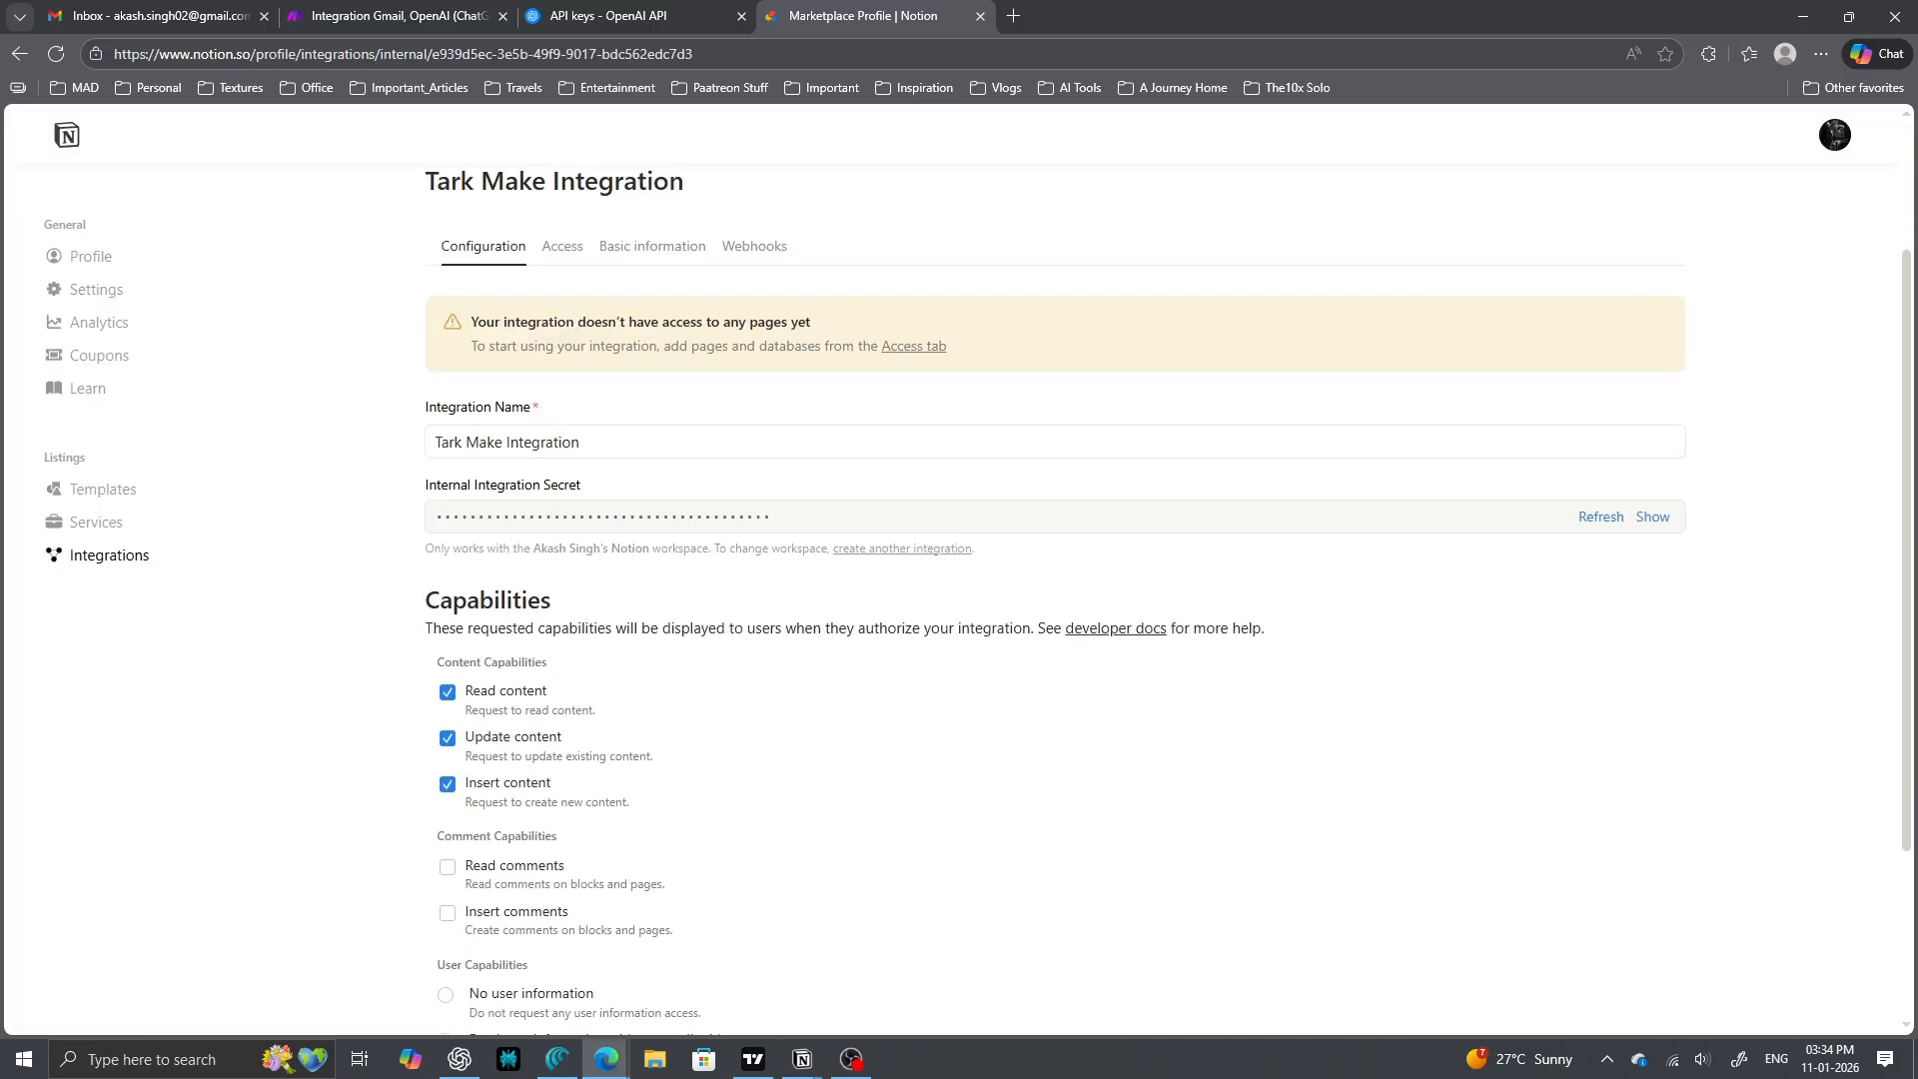
left_click(1653, 517)
left_click_drag(860, 516, 432, 516)
- Copy the integration secret and grant the integration access to the Tasks page
left_click(1653, 517)
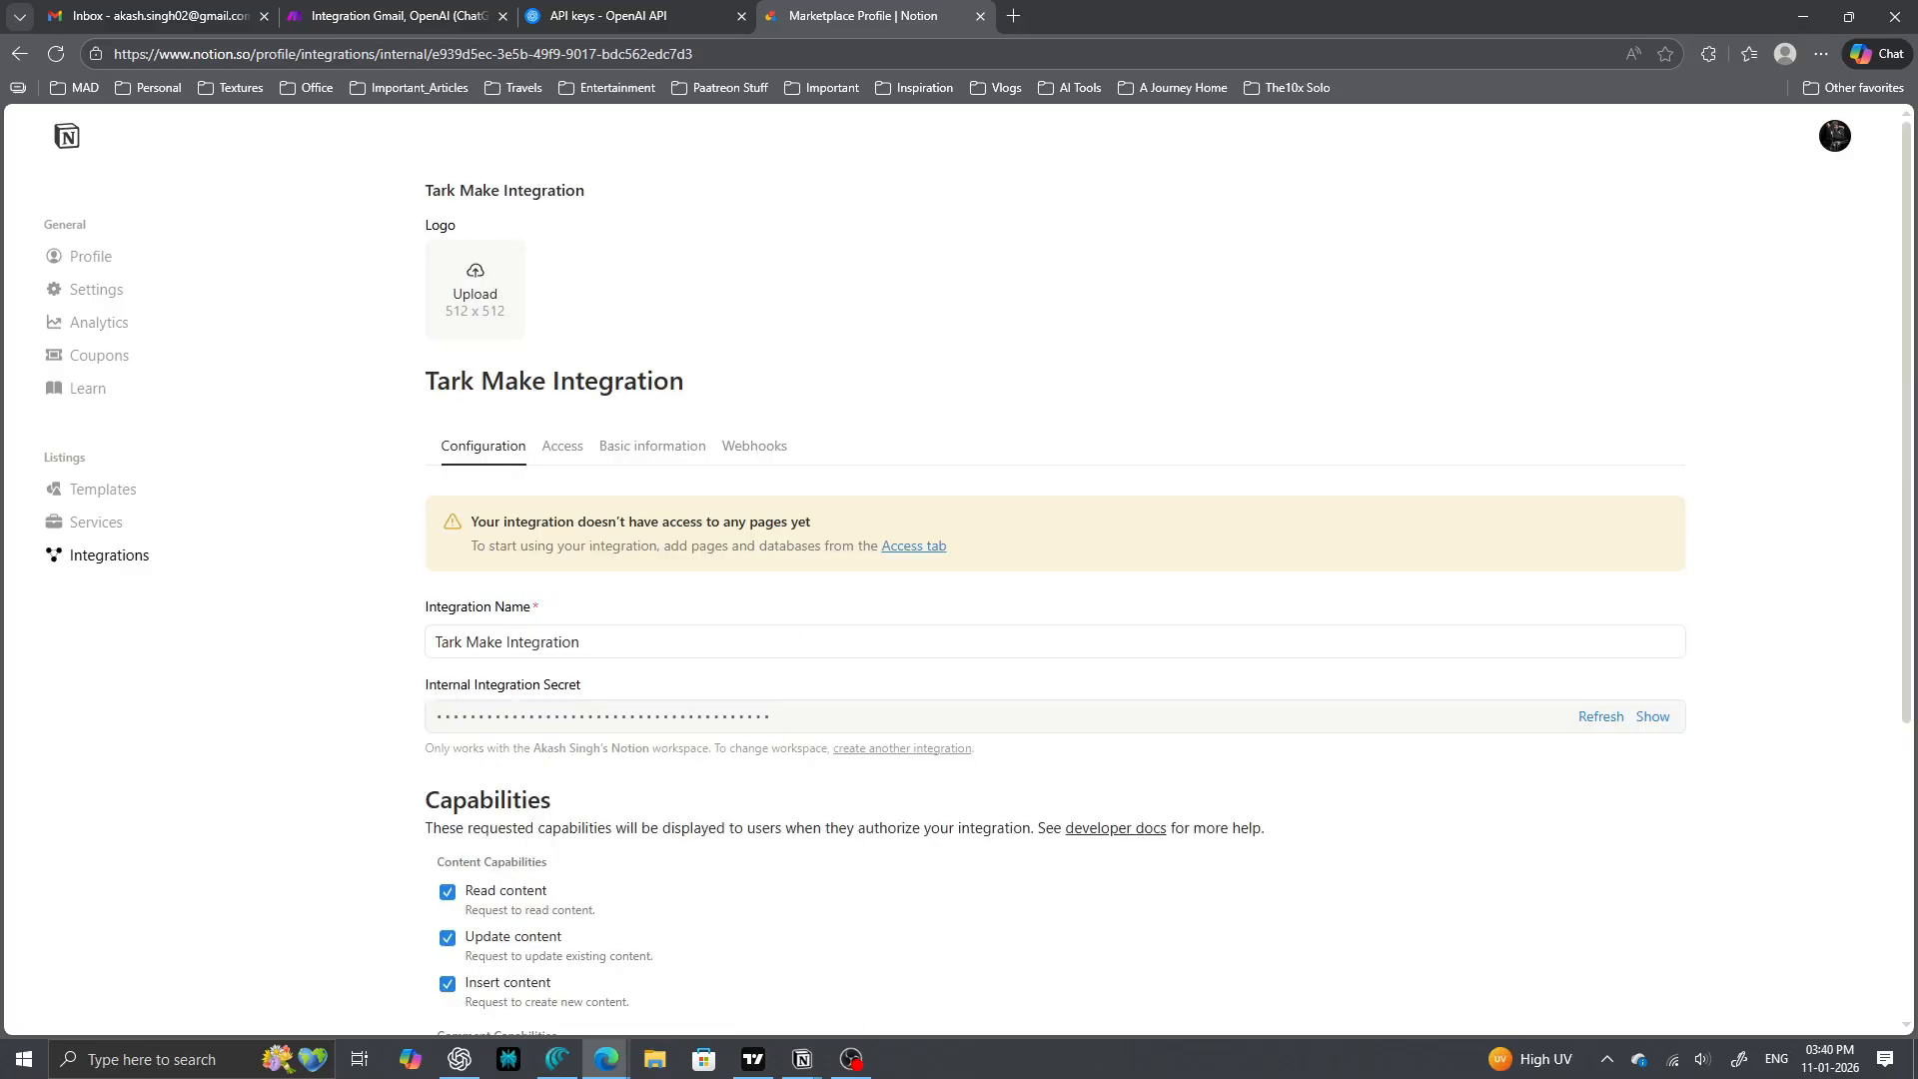
left_click(562, 446)
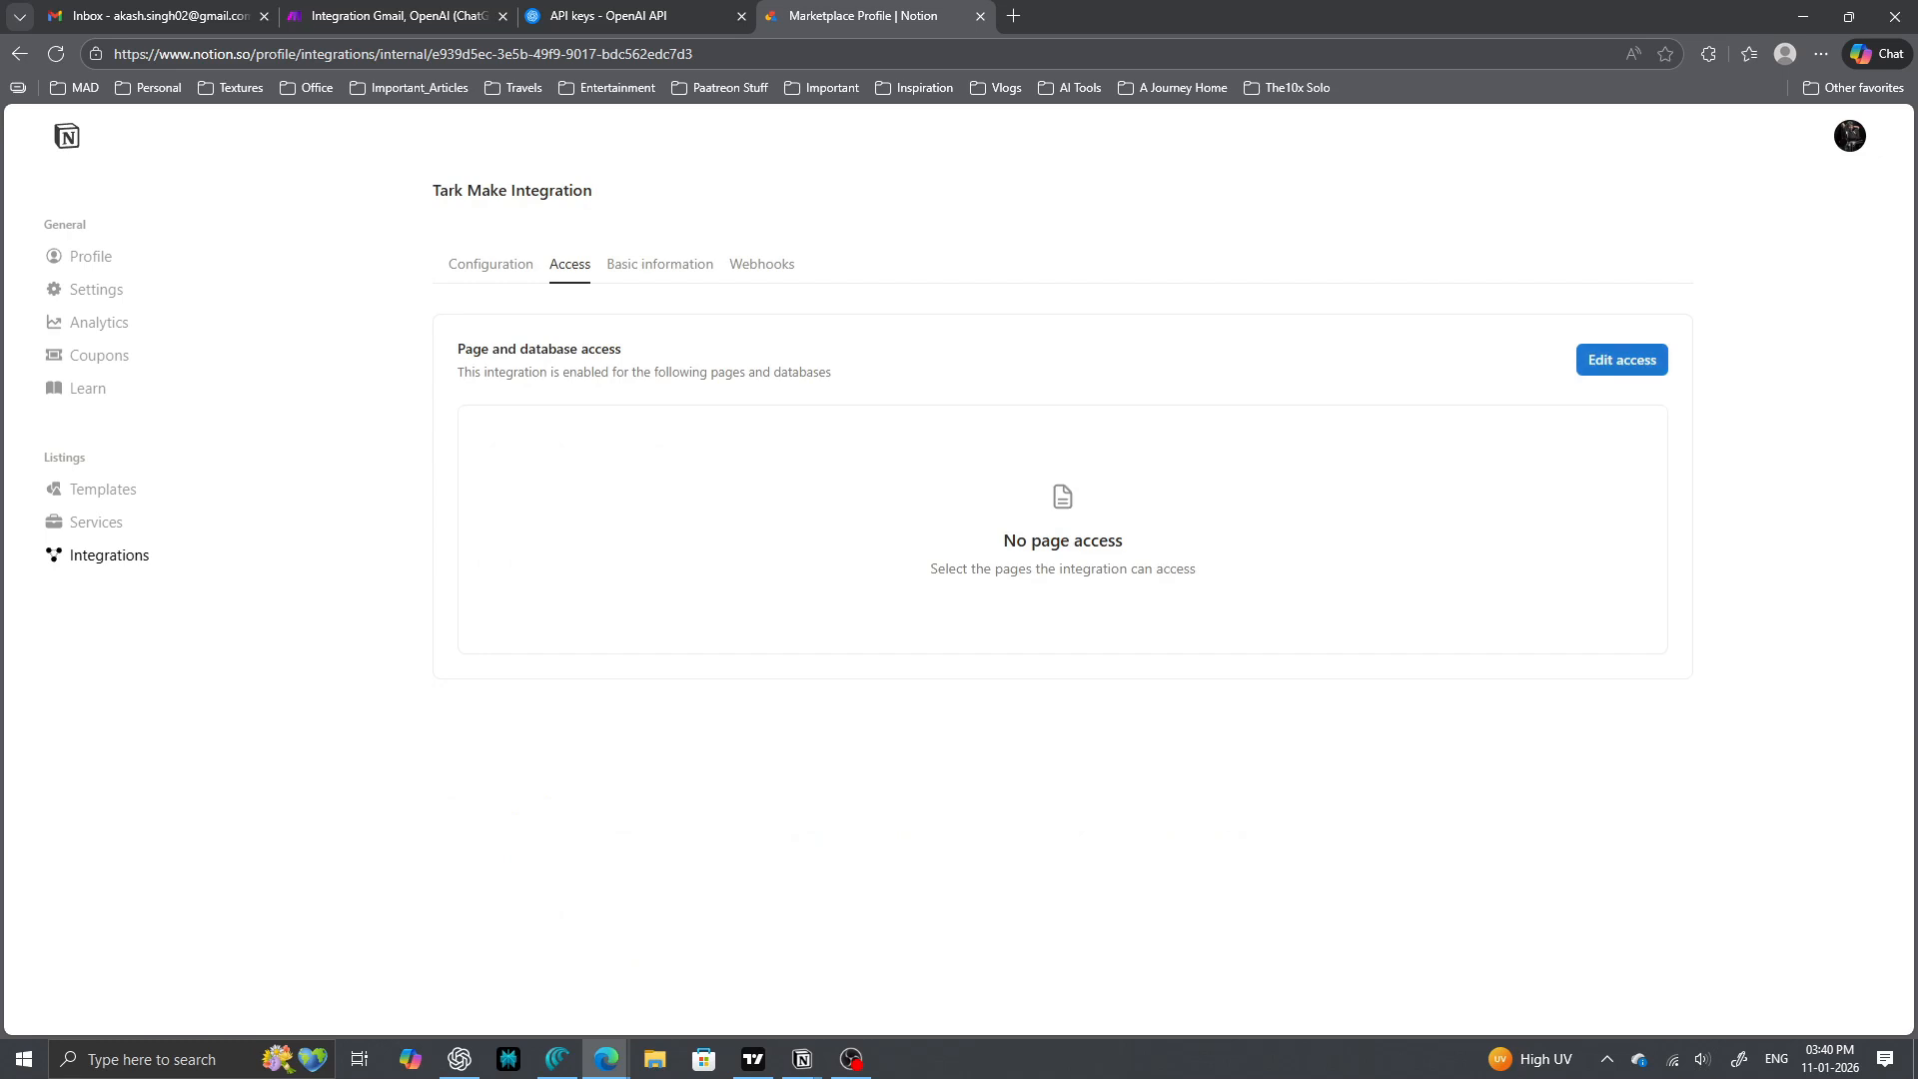
left_click(1622, 359)
left_click(957, 532)
scroll(952, 667, "down", 1)
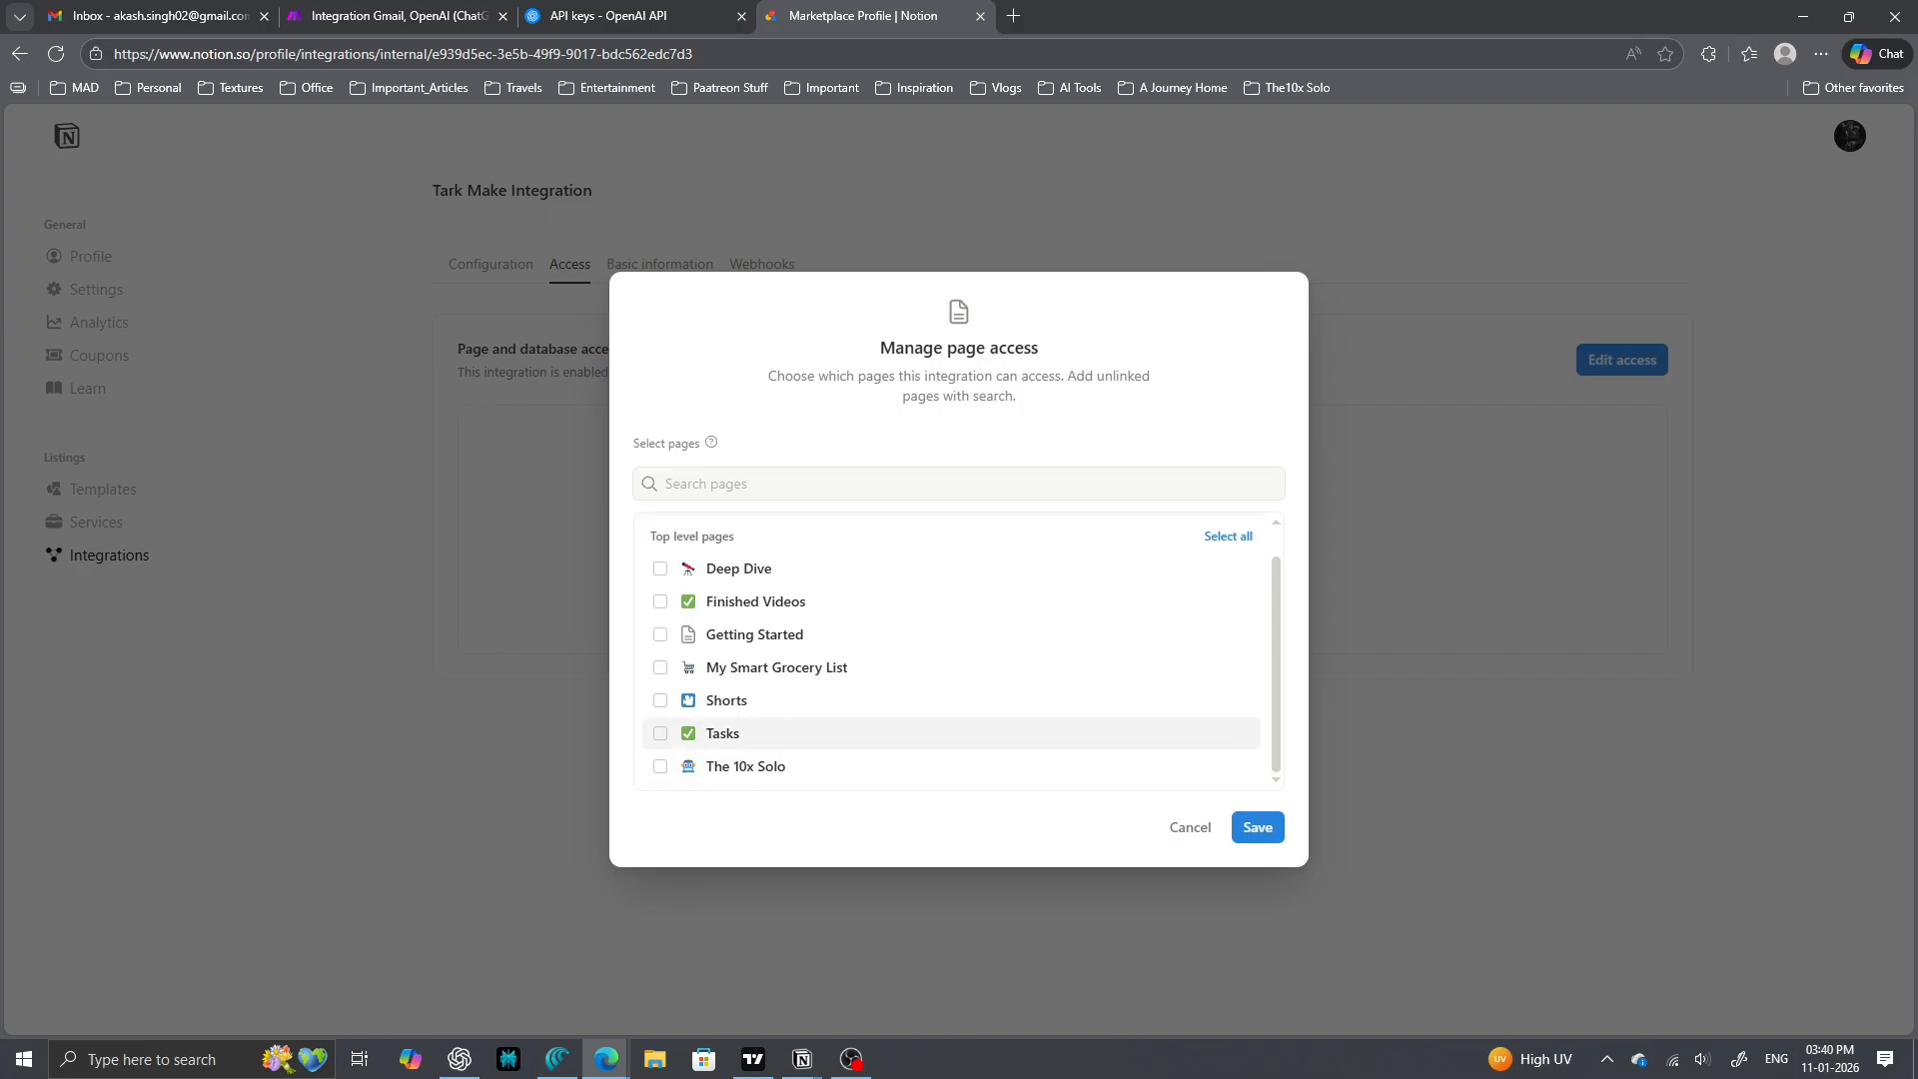
left_click(1258, 827)
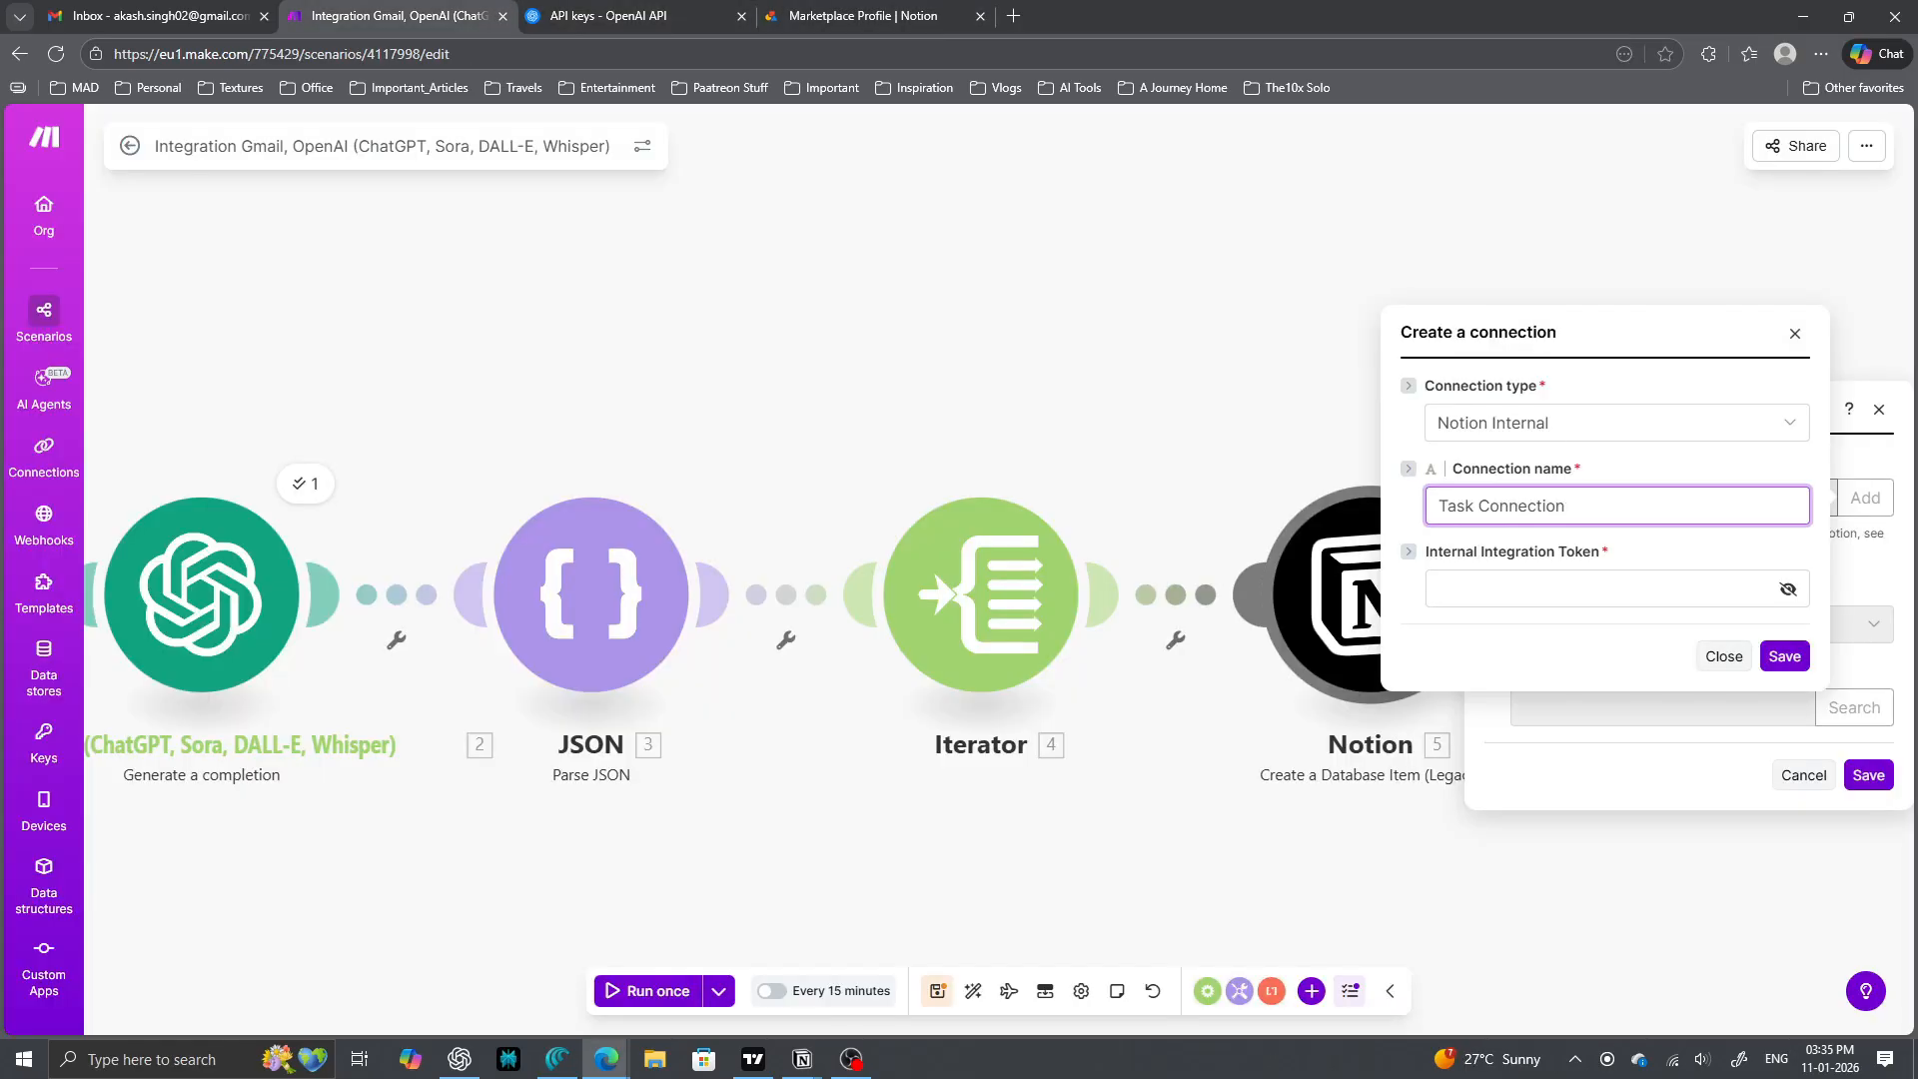
- Paste the integration secret as the Internal Integration Token and save Task Connection
left_click(1589, 589)
key("ctrl+v")
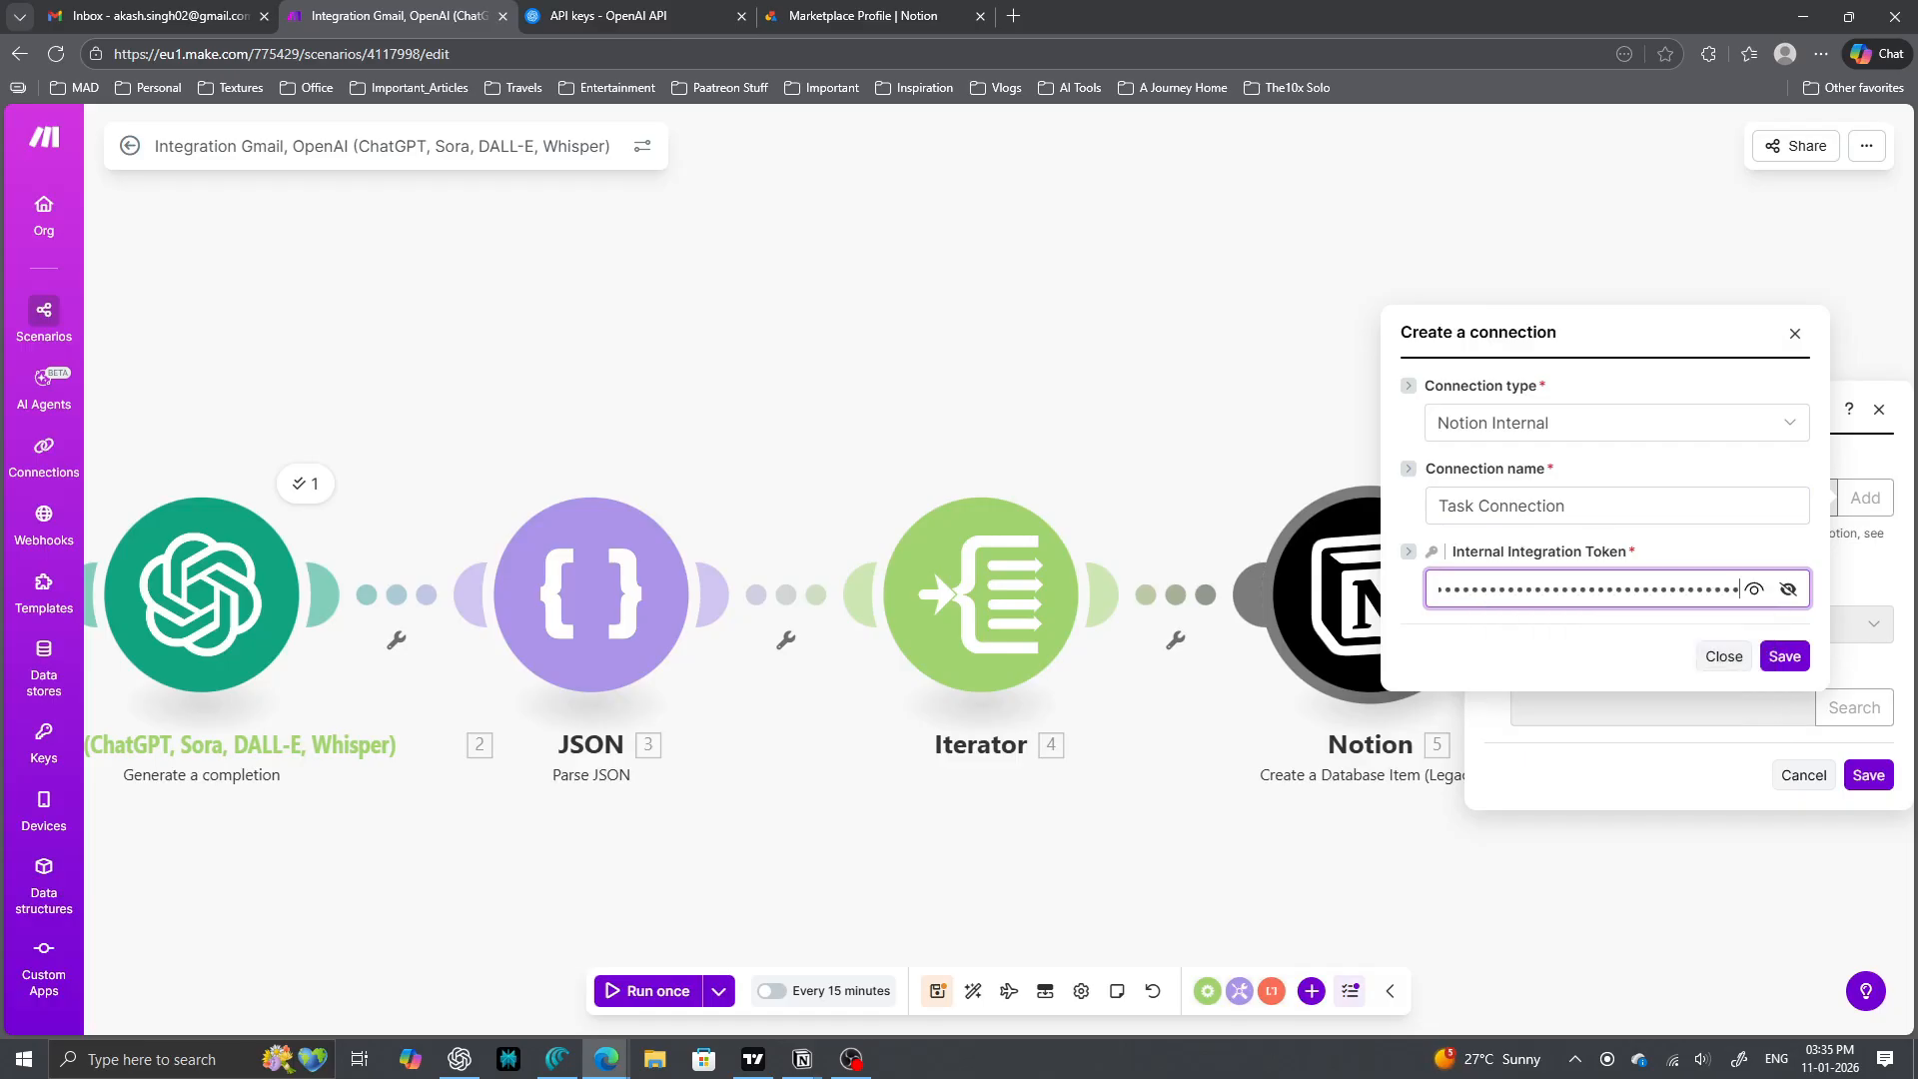
key("Return")
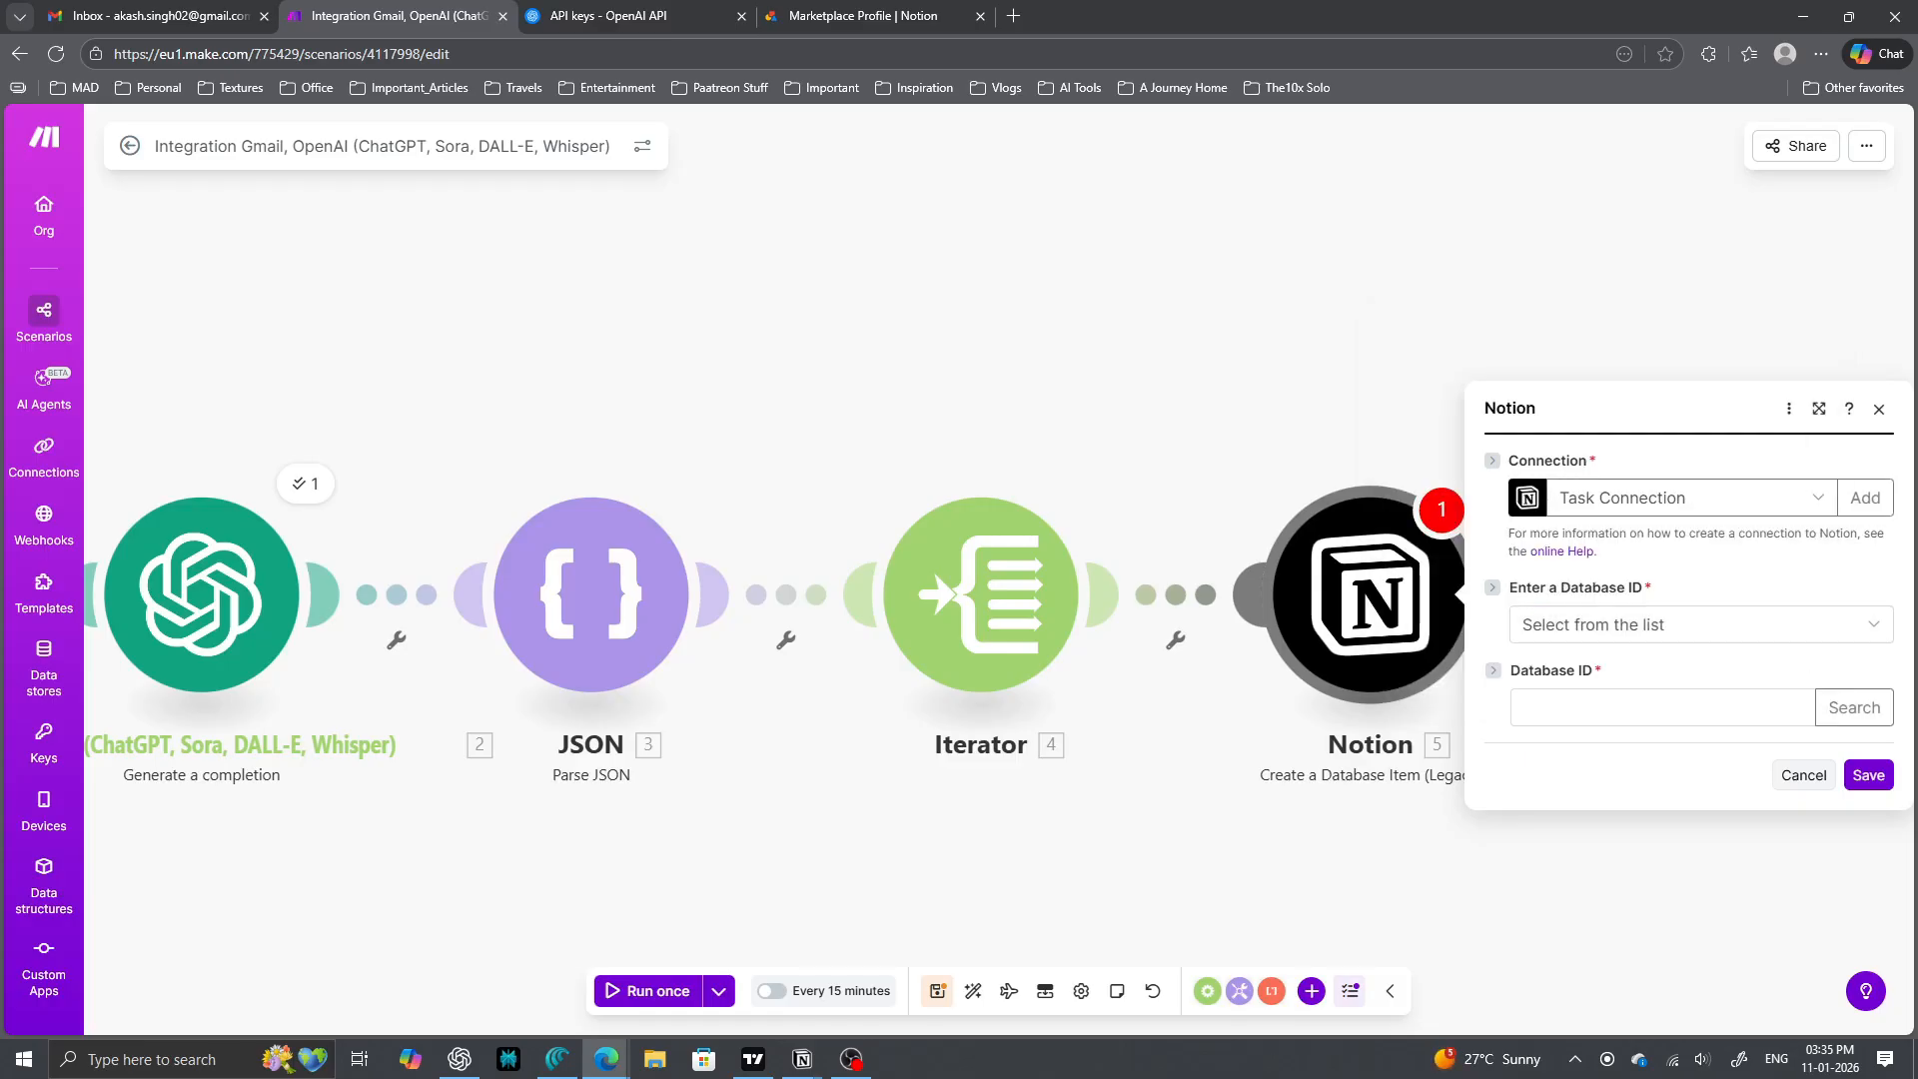
- Select the Tasks database from the list by searching for 'Tasks'
left_click(1702, 624)
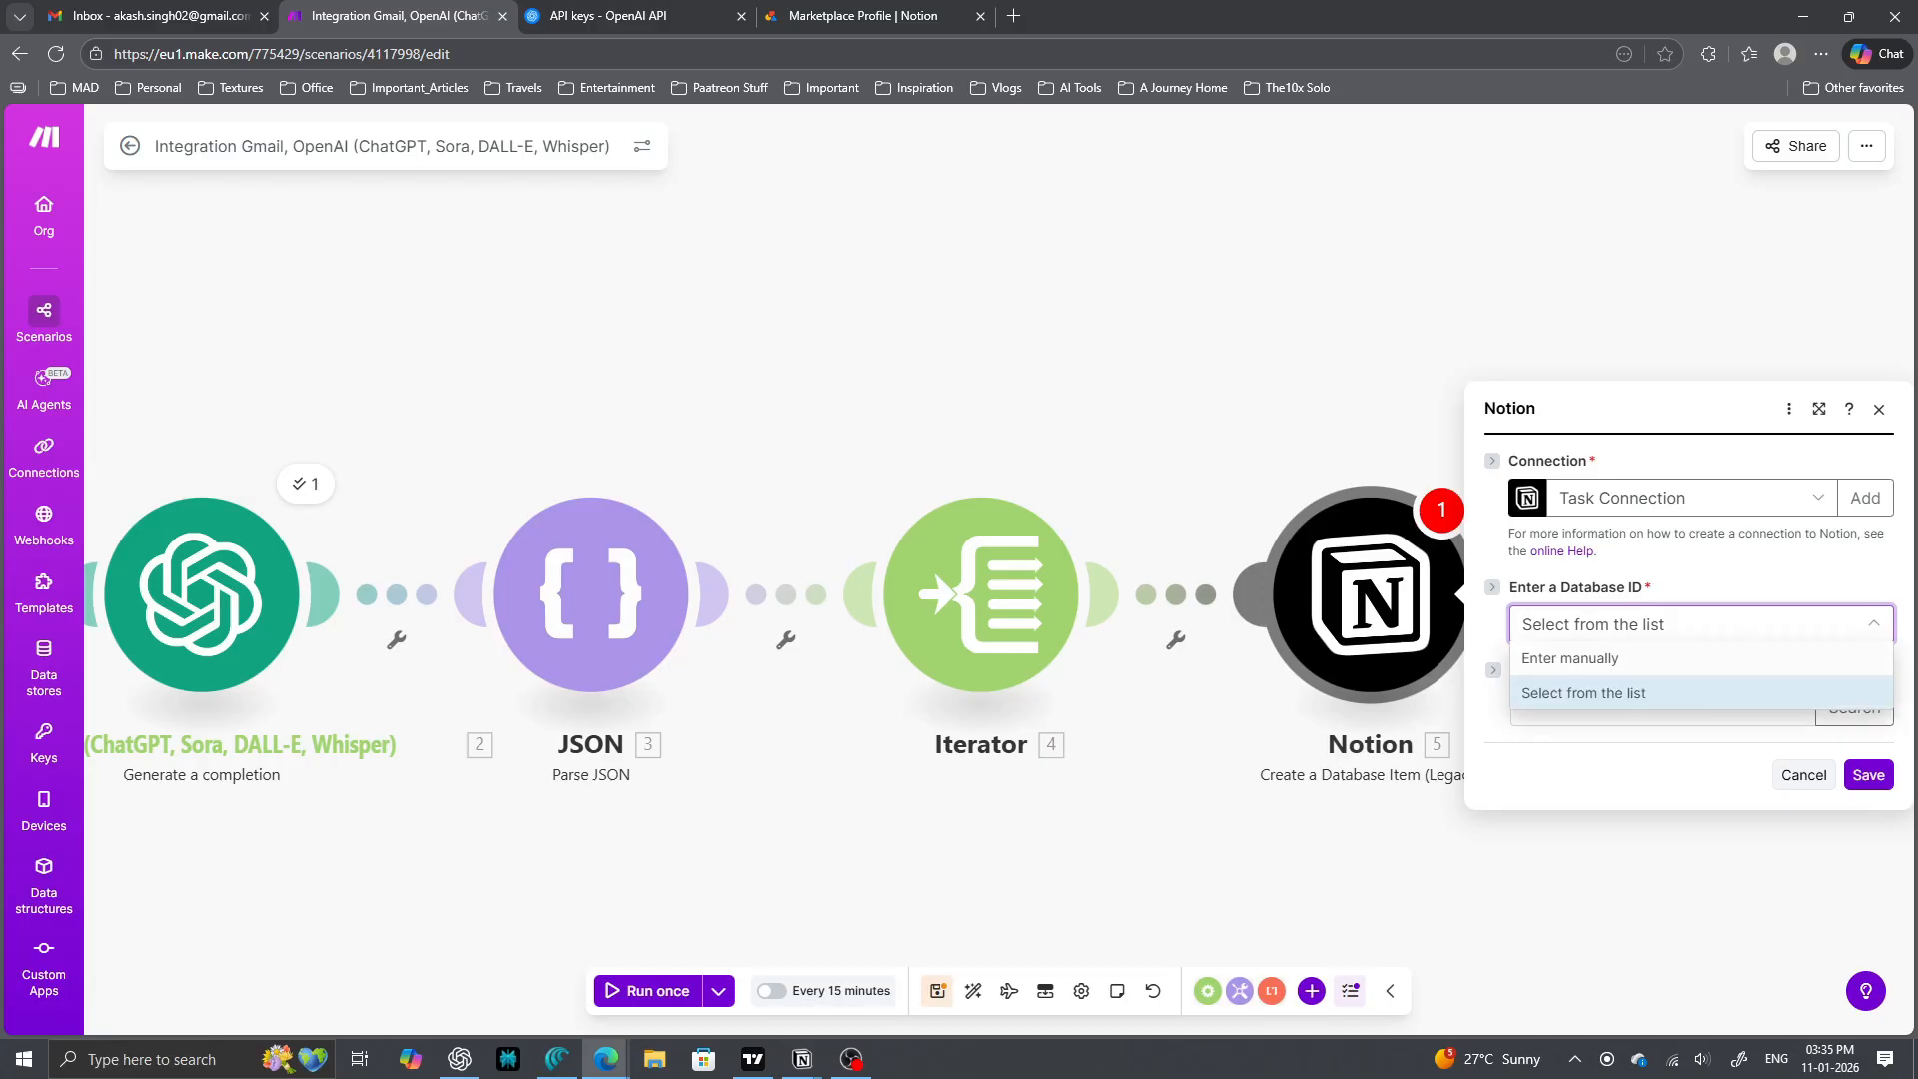
left_click(1585, 693)
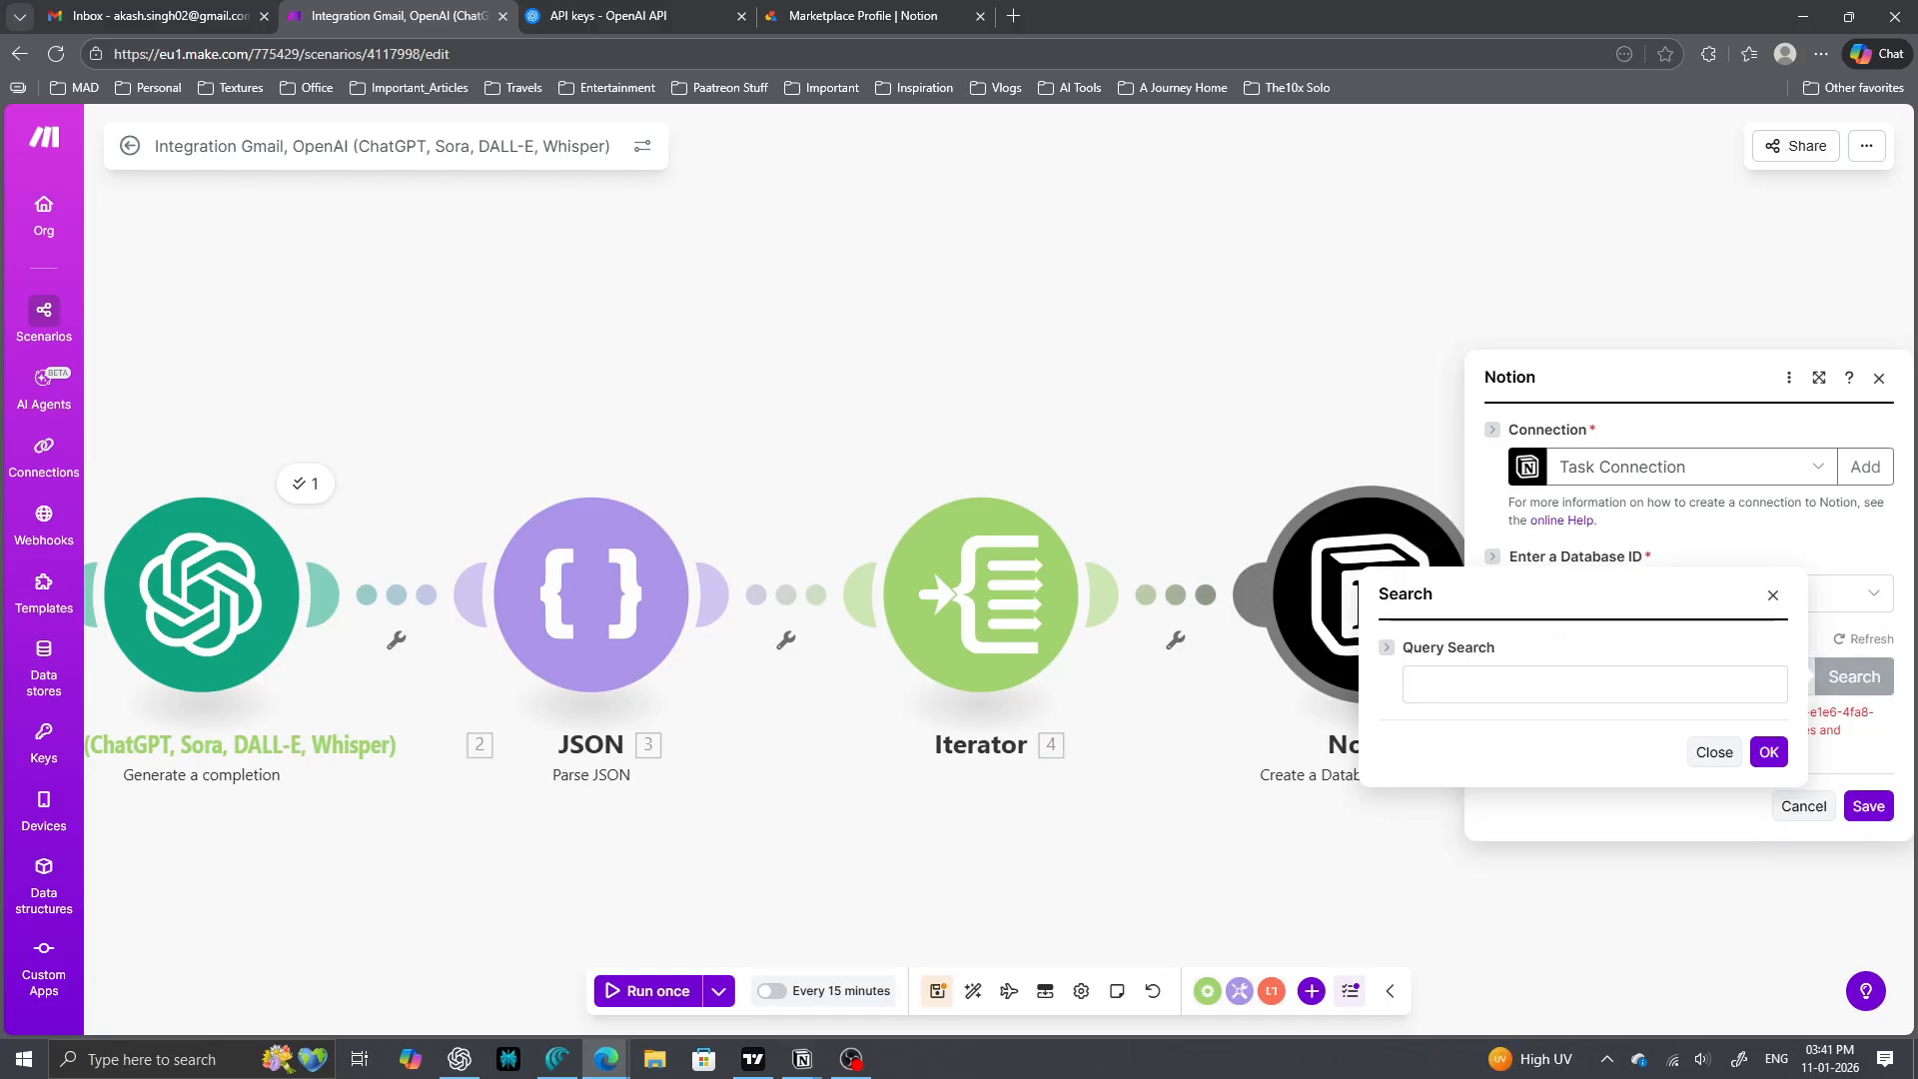
left_click(1457, 686)
key("Down")
key("Return")
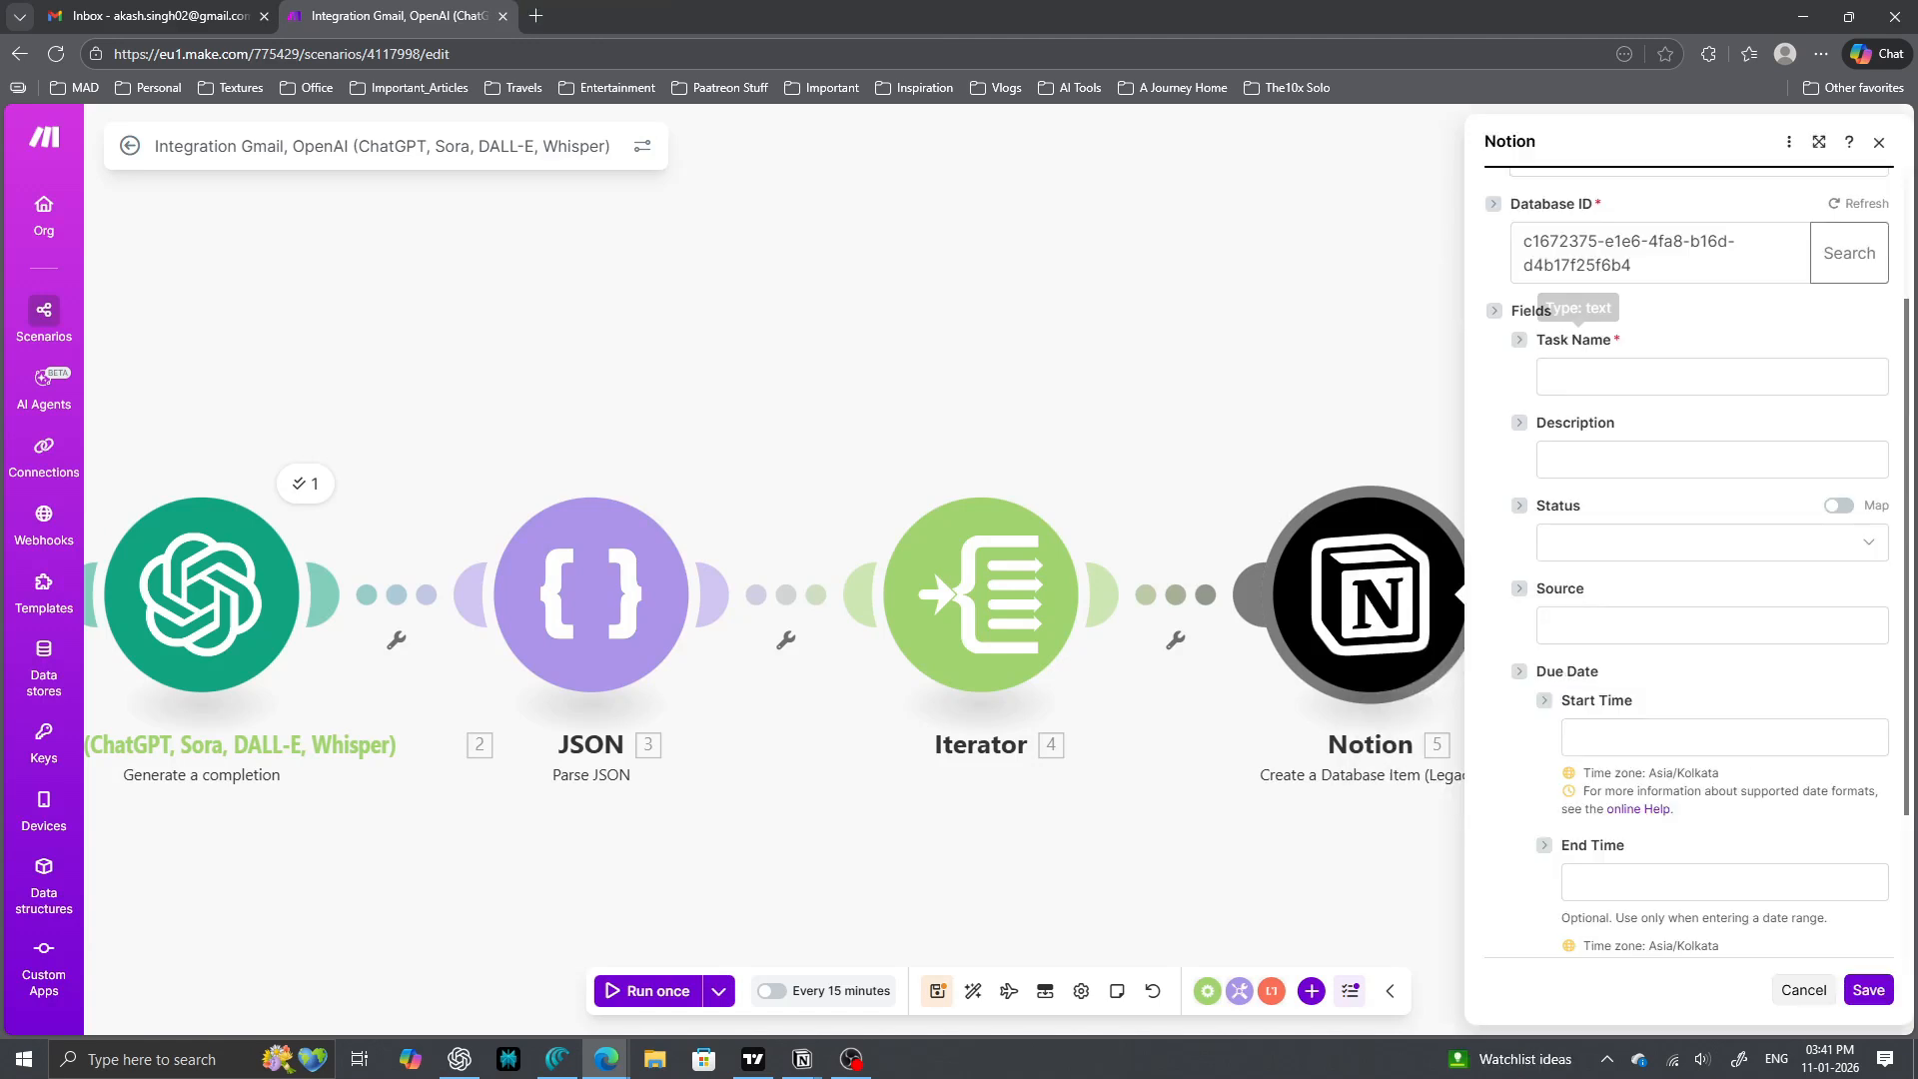
left_click(1604, 376)
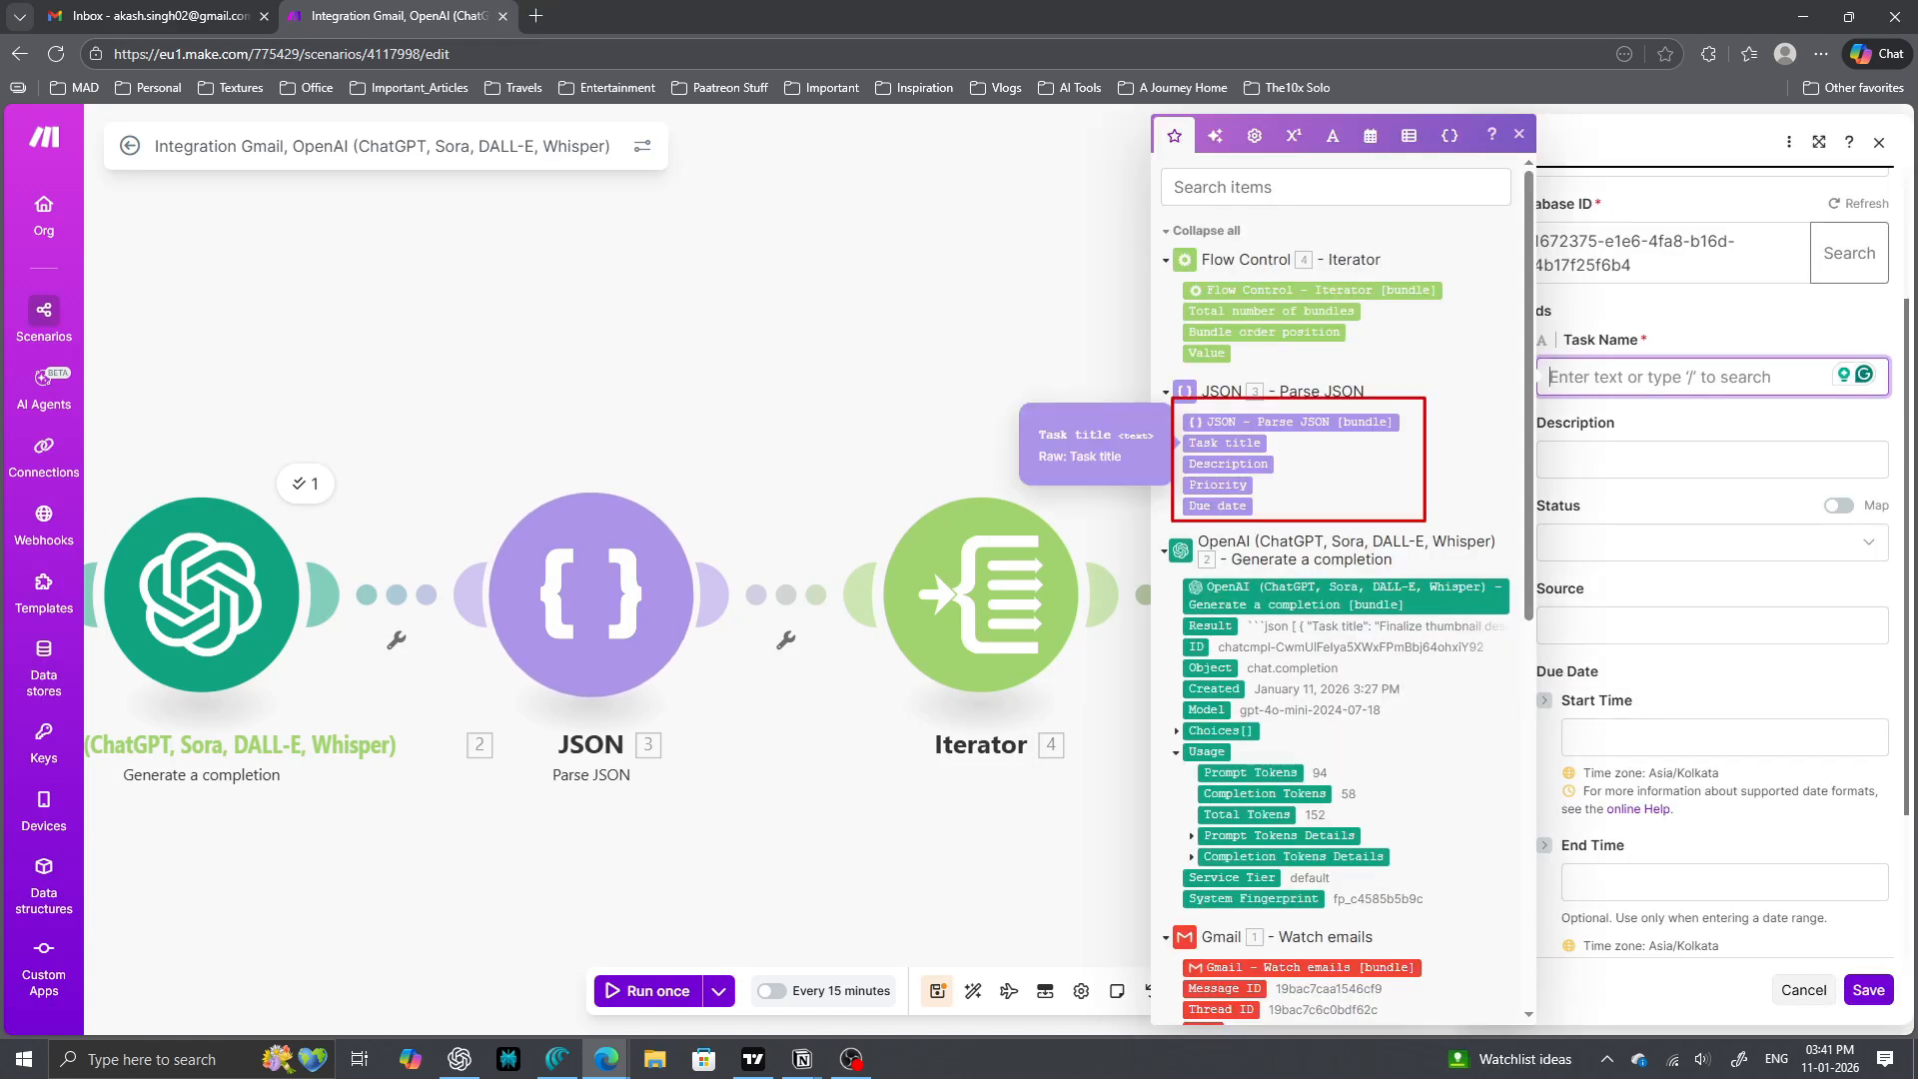
- Map Task title to Task Name and Description to Description, and set Status to To Do
left_click(1225, 442)
left_click(1659, 459)
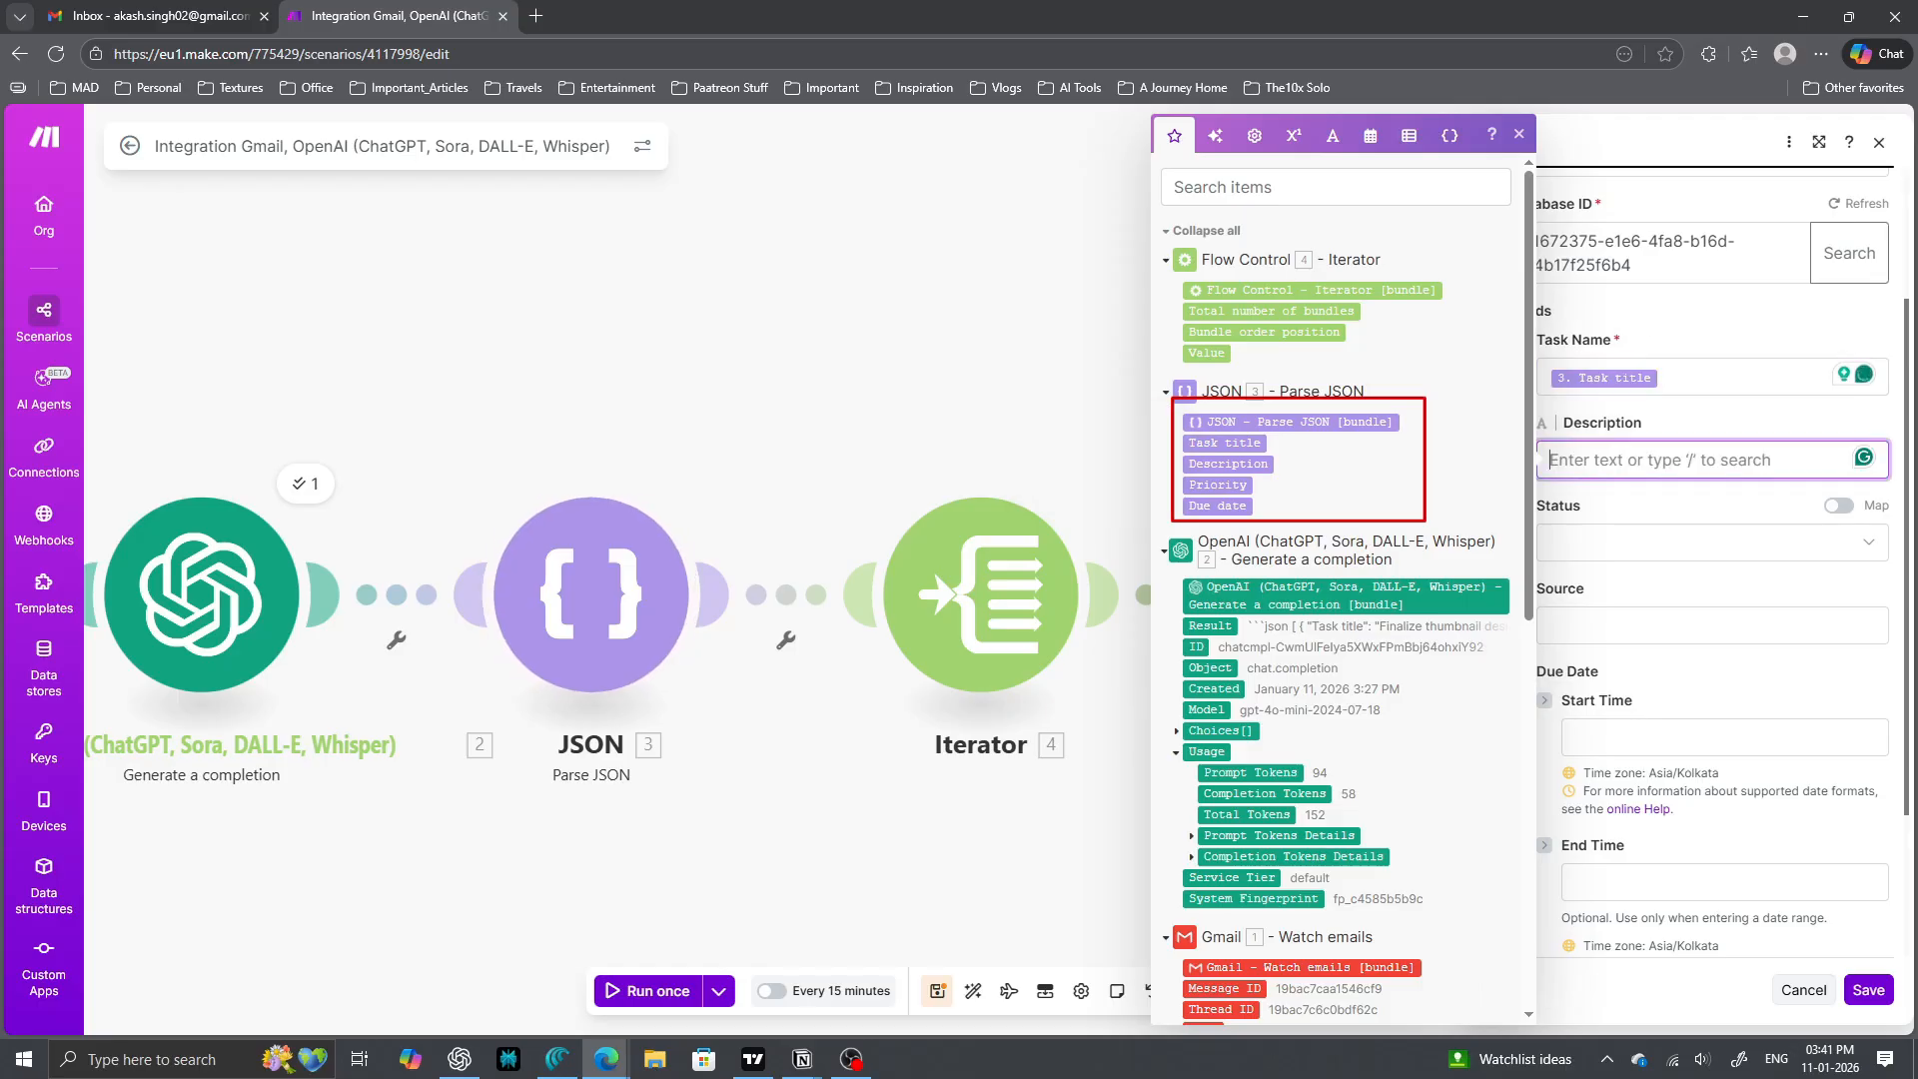
left_click(1228, 463)
left_click(1712, 542)
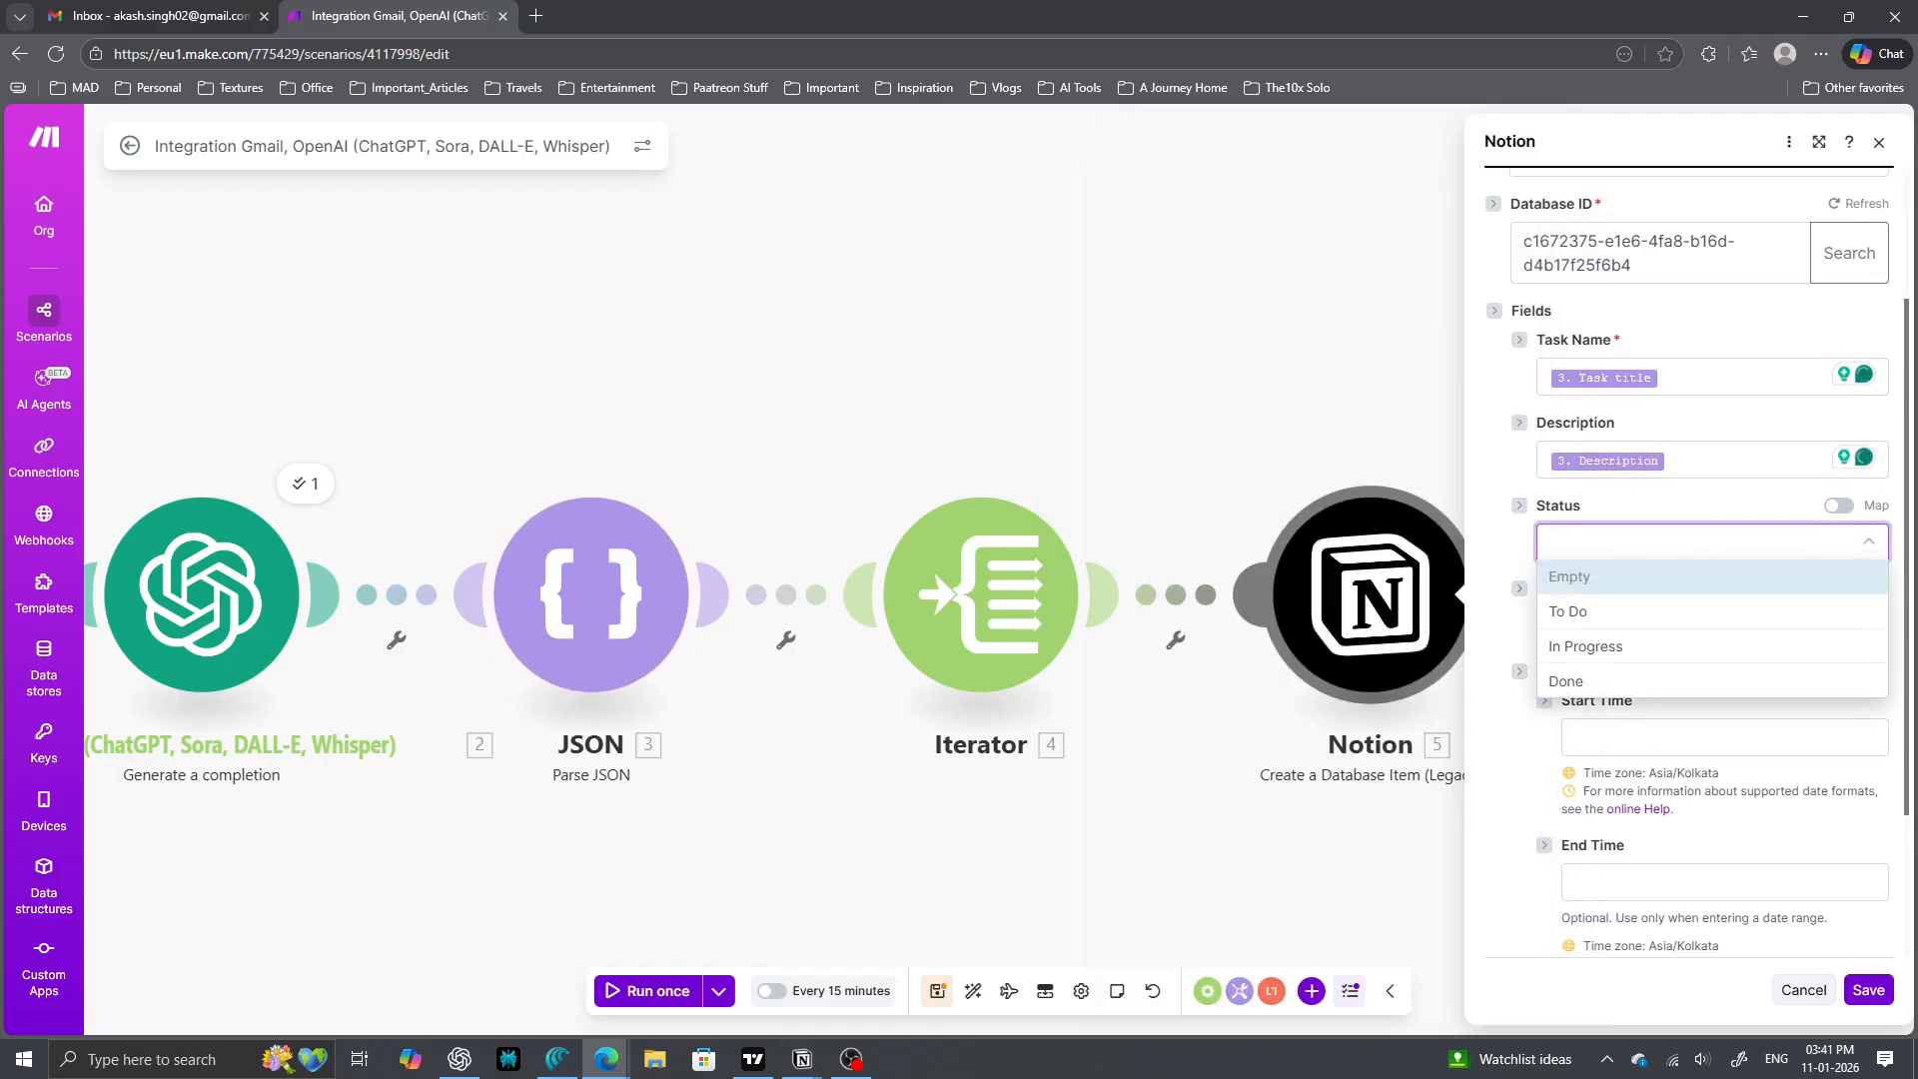
left_click(1712, 542)
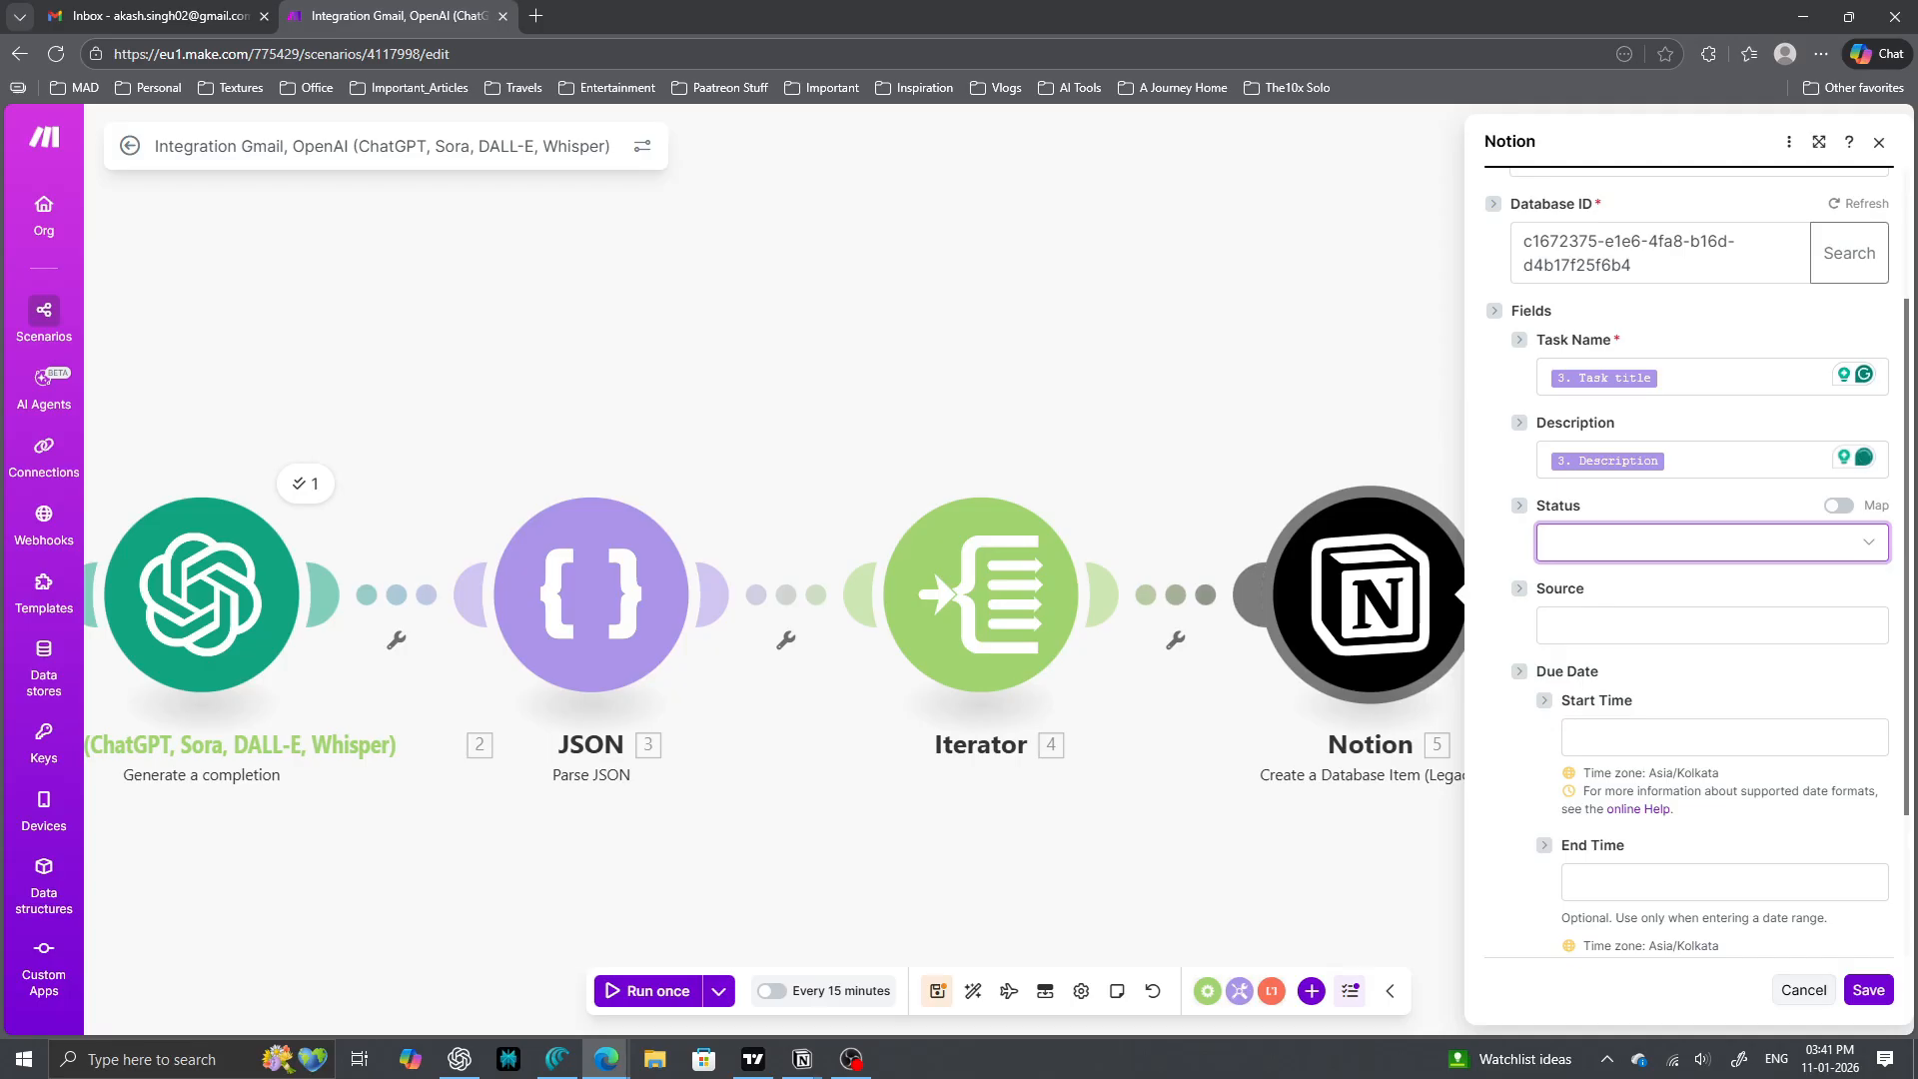
left_click(1712, 541)
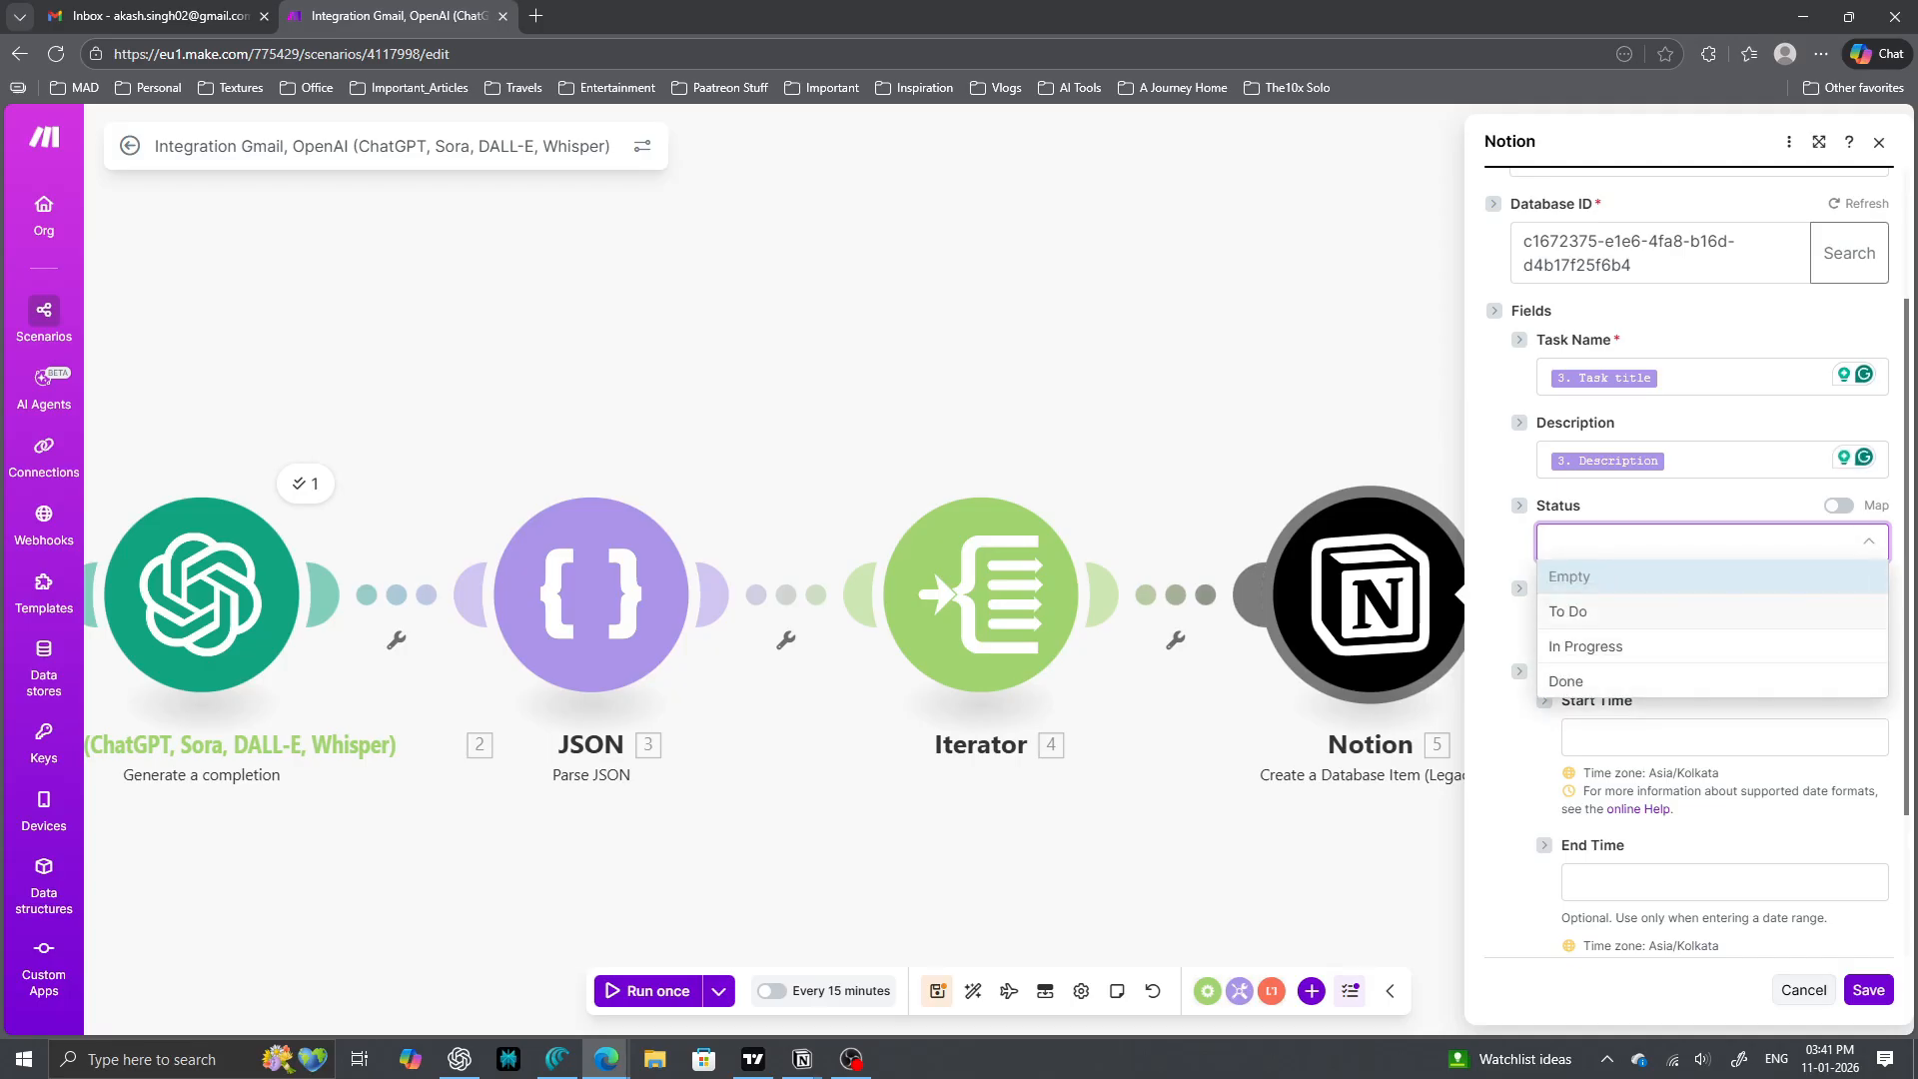
left_click(1712, 612)
- Map the email sender name to Source and Due date to End Time, leaving Start Time empty
left_click(1711, 626)
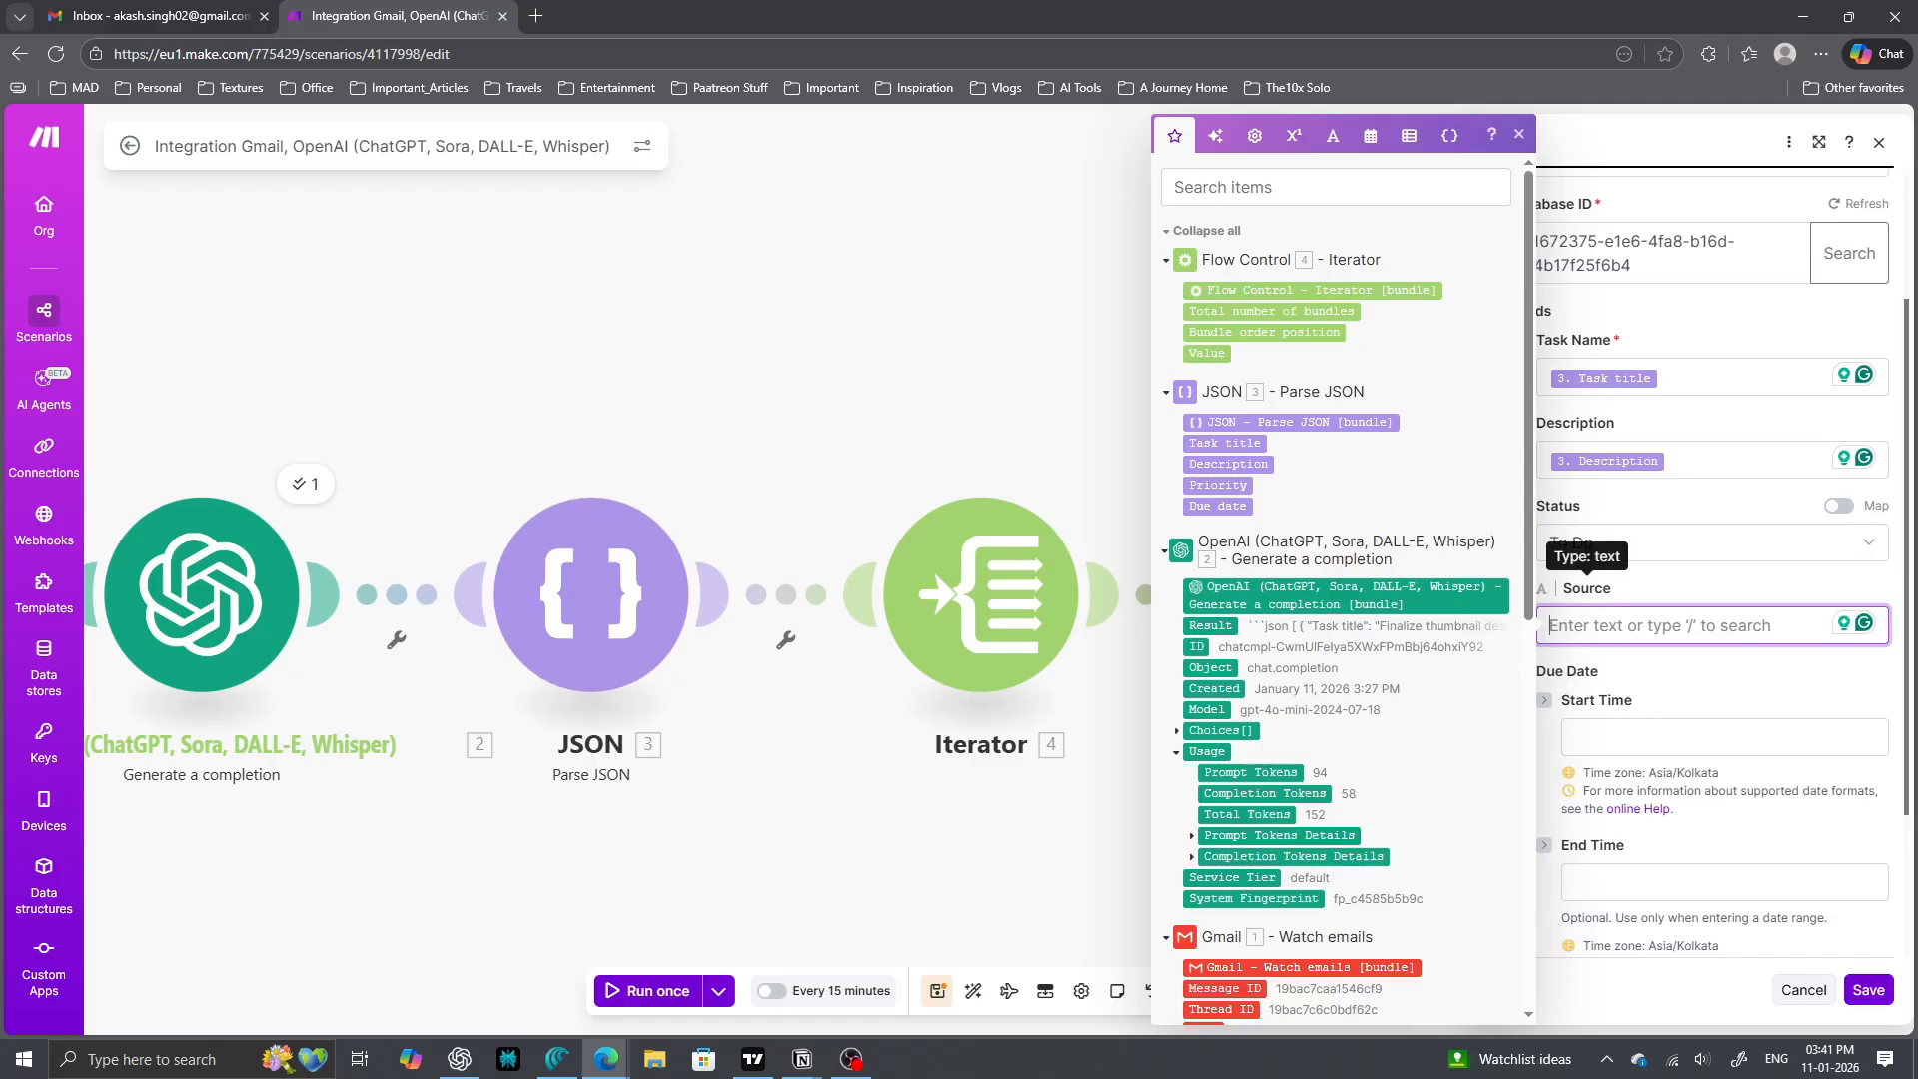
scroll(1339, 590, "down", 4)
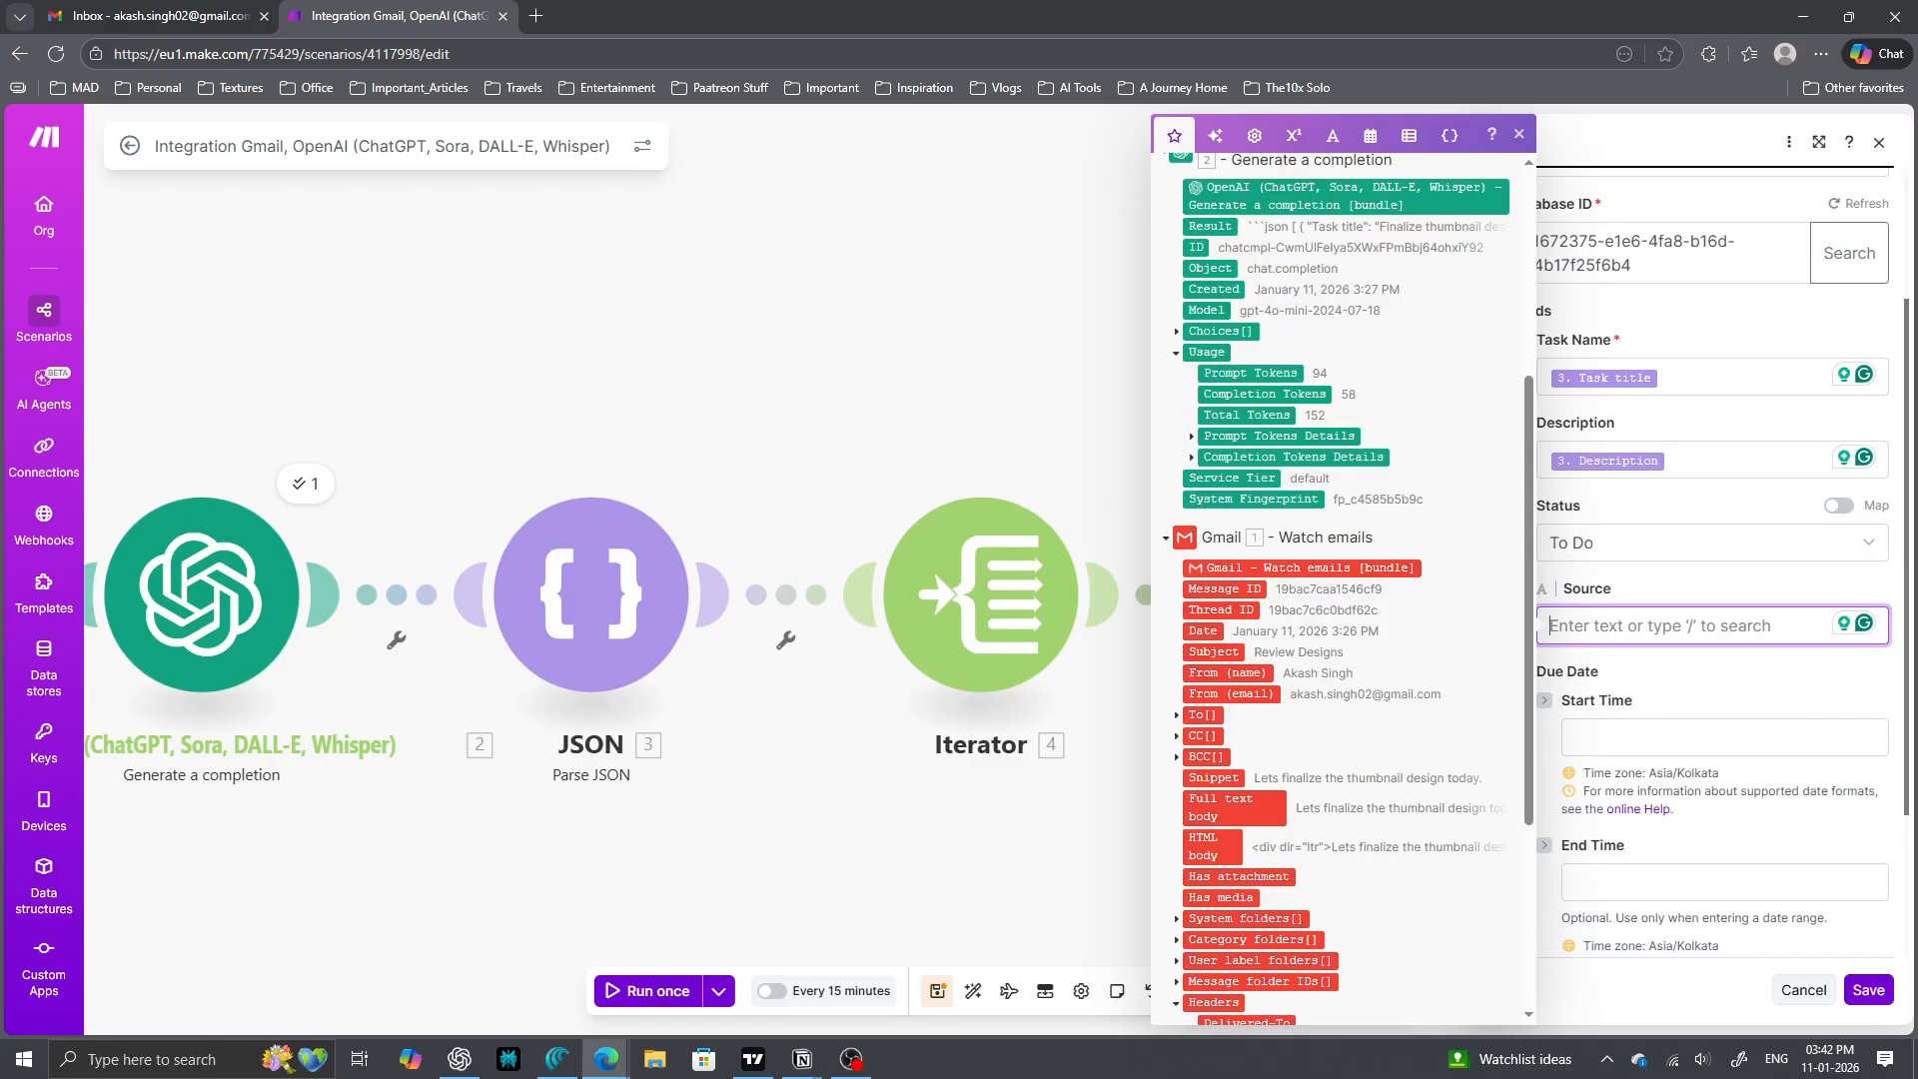
left_click(1228, 674)
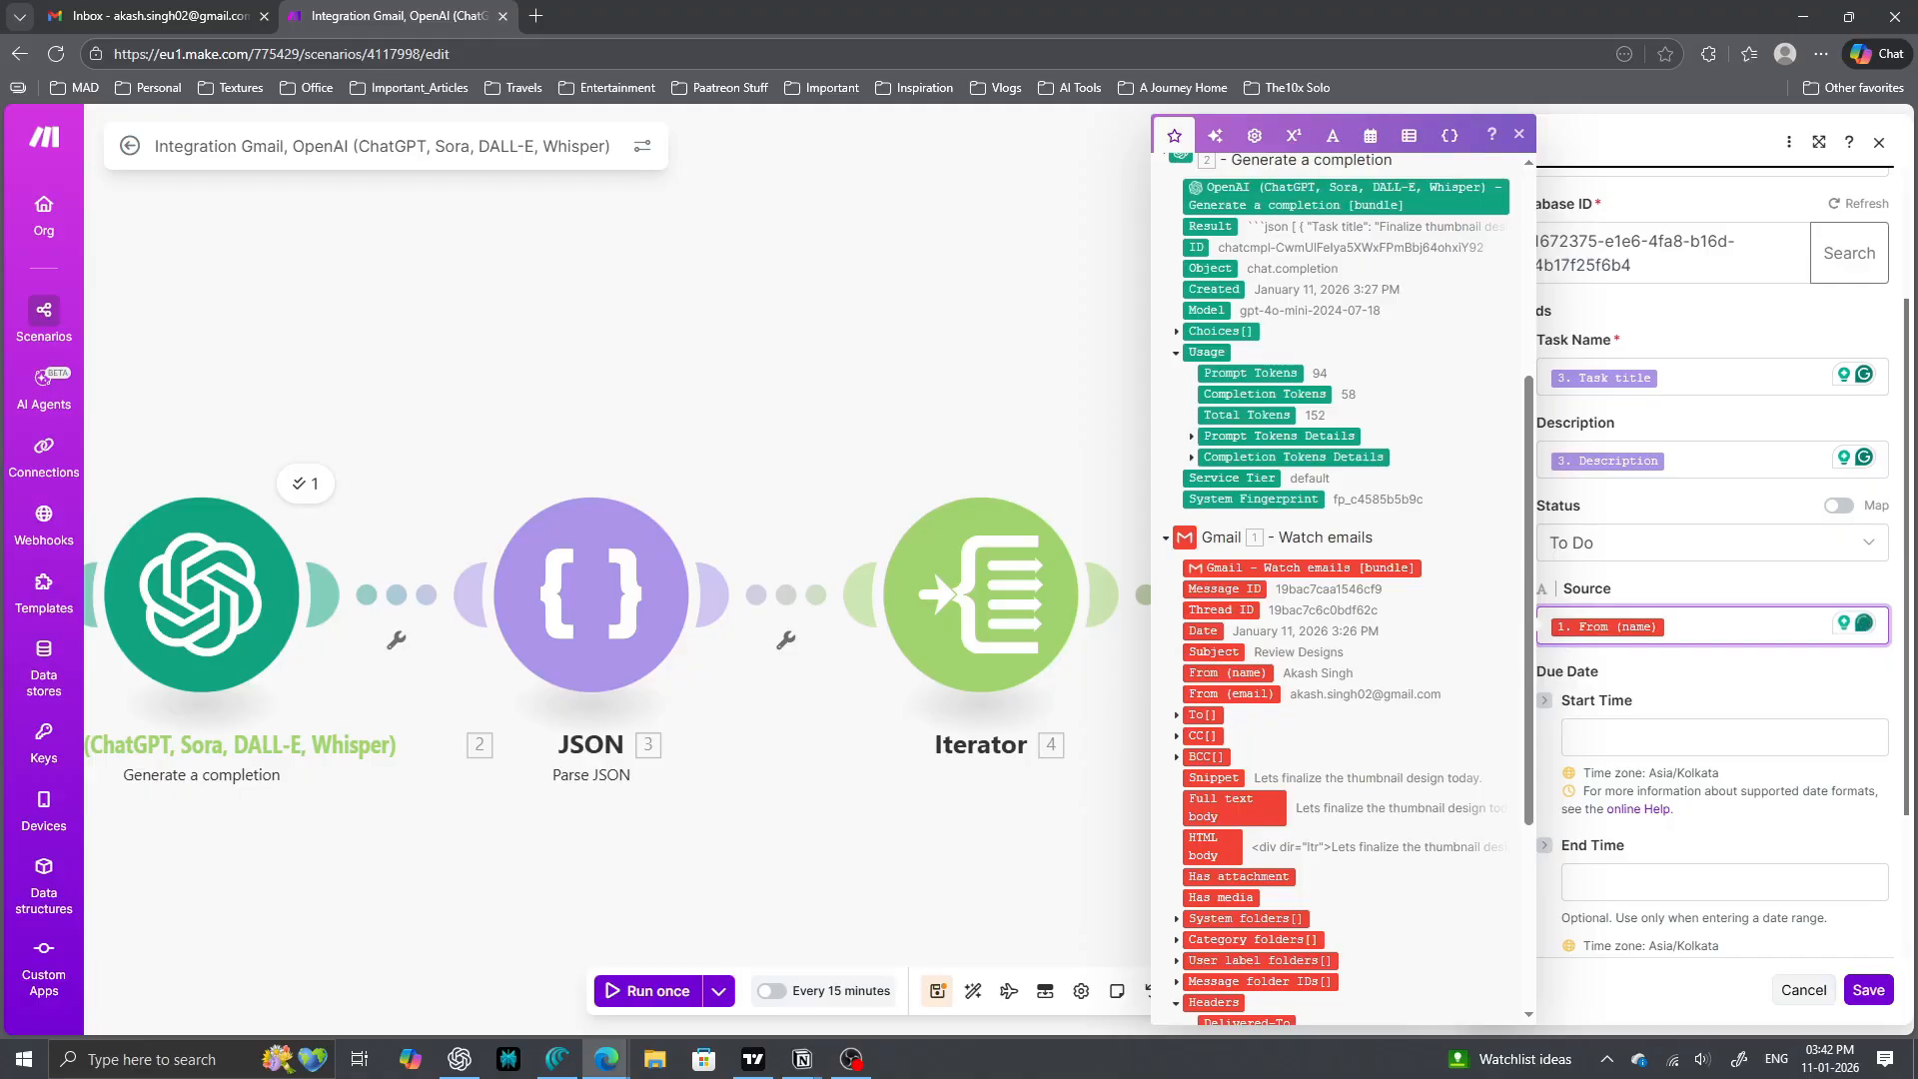
scroll(1713, 599, "down", 2)
left_click(1713, 538)
scroll(1367, 590, "up", 2)
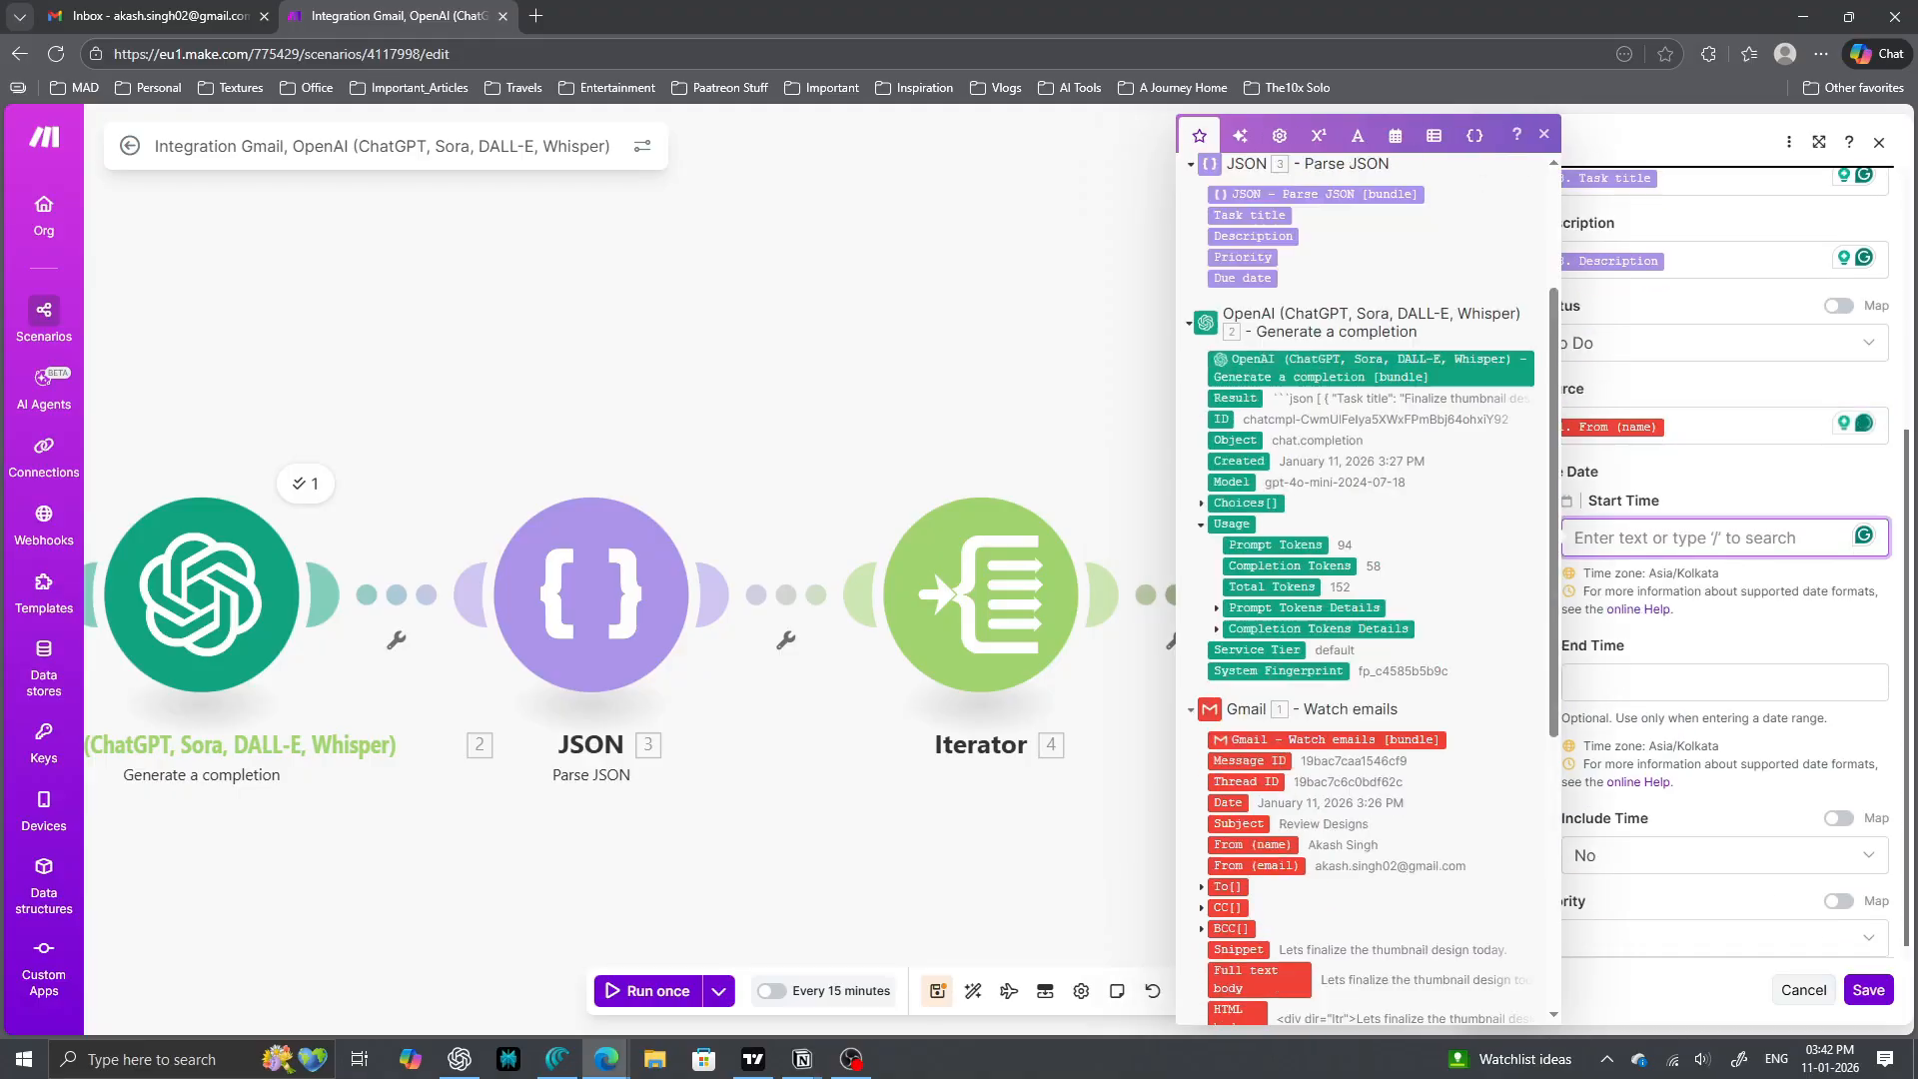
scroll(1367, 589, "up", 2)
left_click(1242, 506)
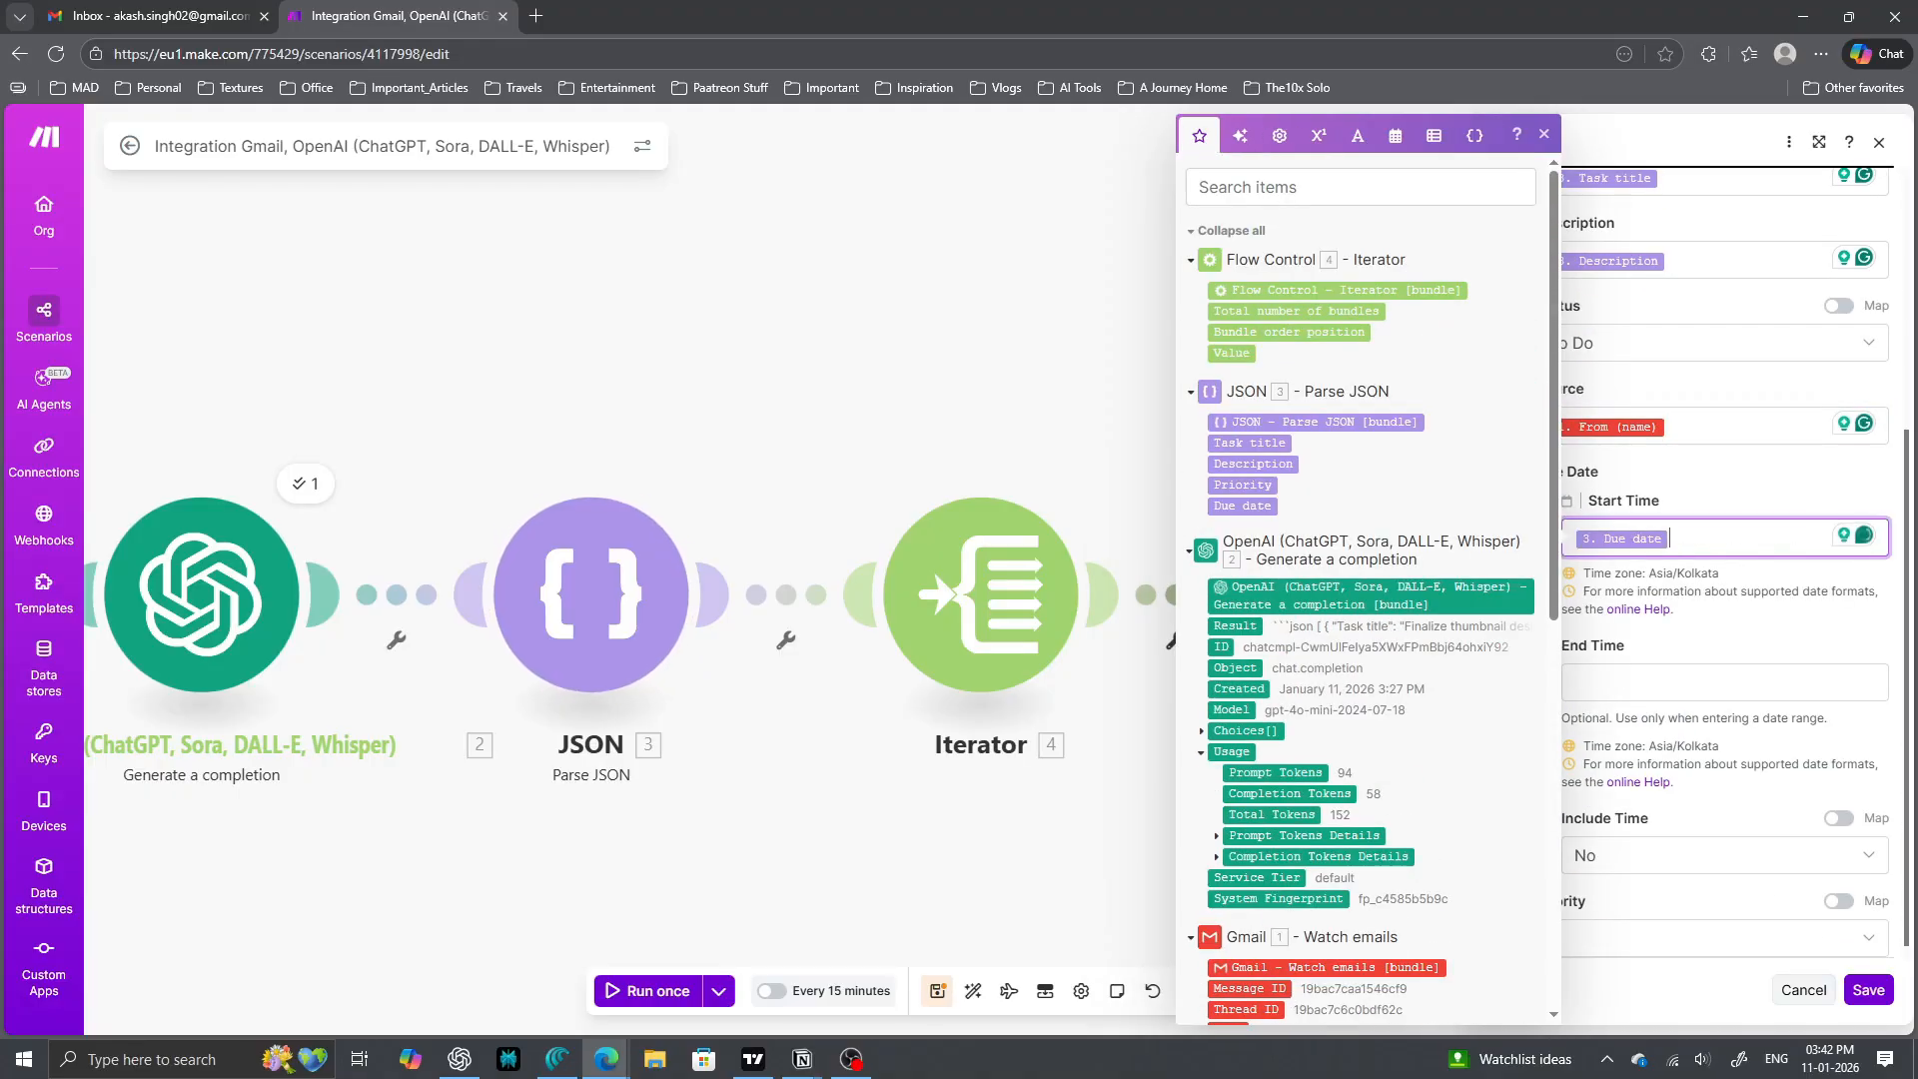
left_click(1747, 642)
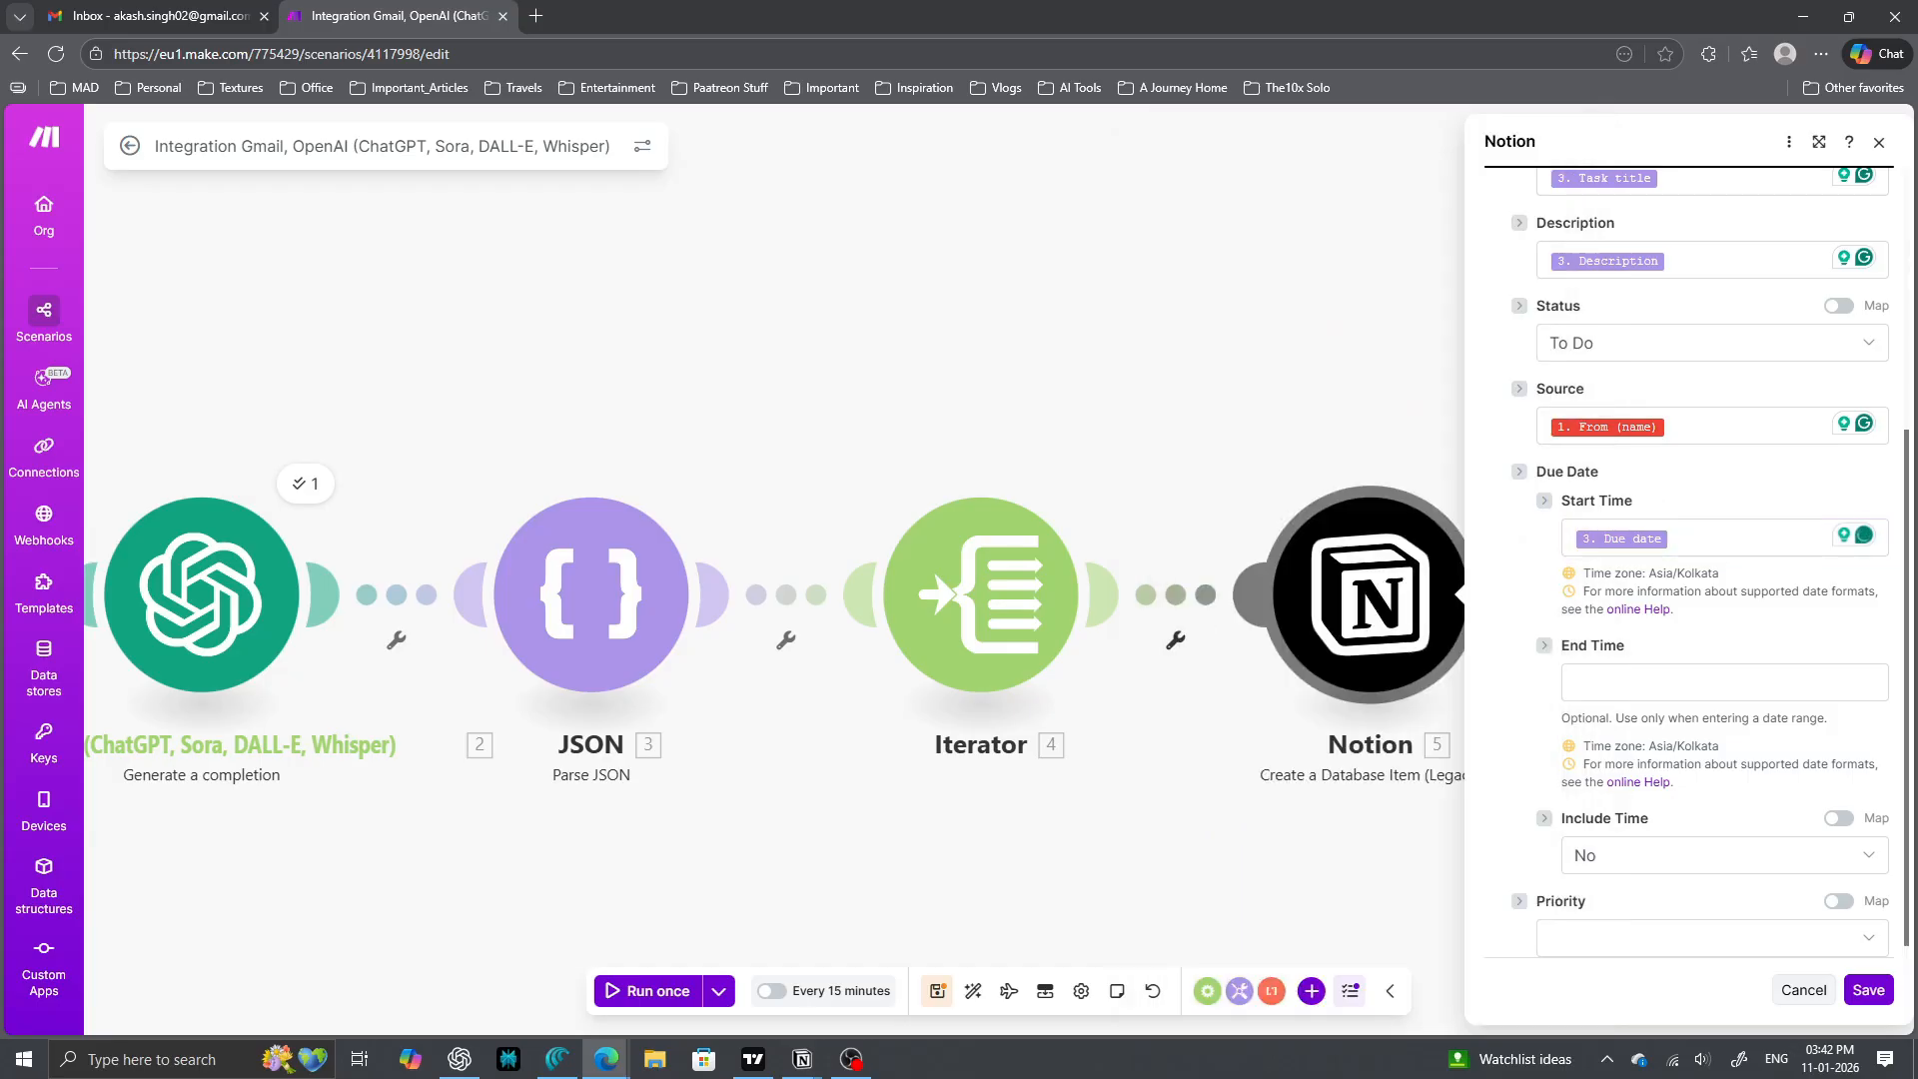
left_click(1707, 539)
key("BackSpace")
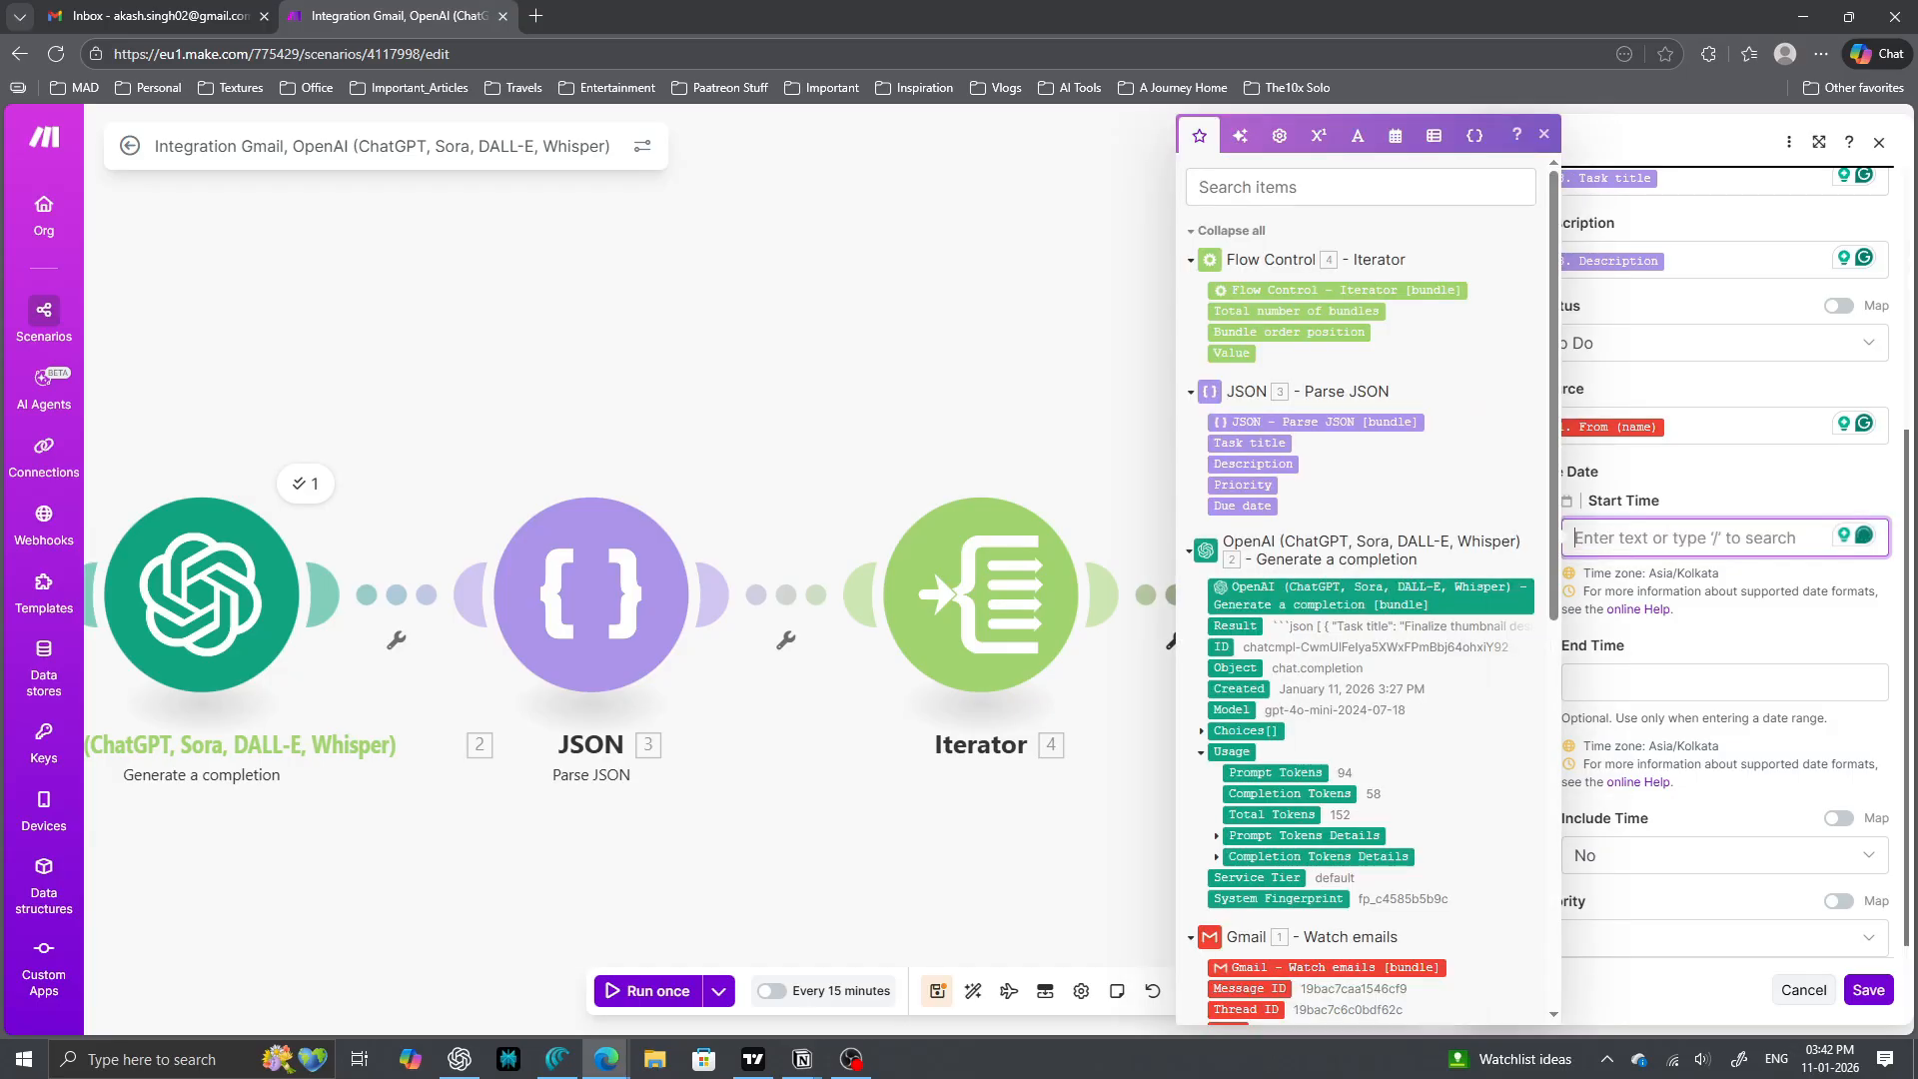
left_click(1707, 683)
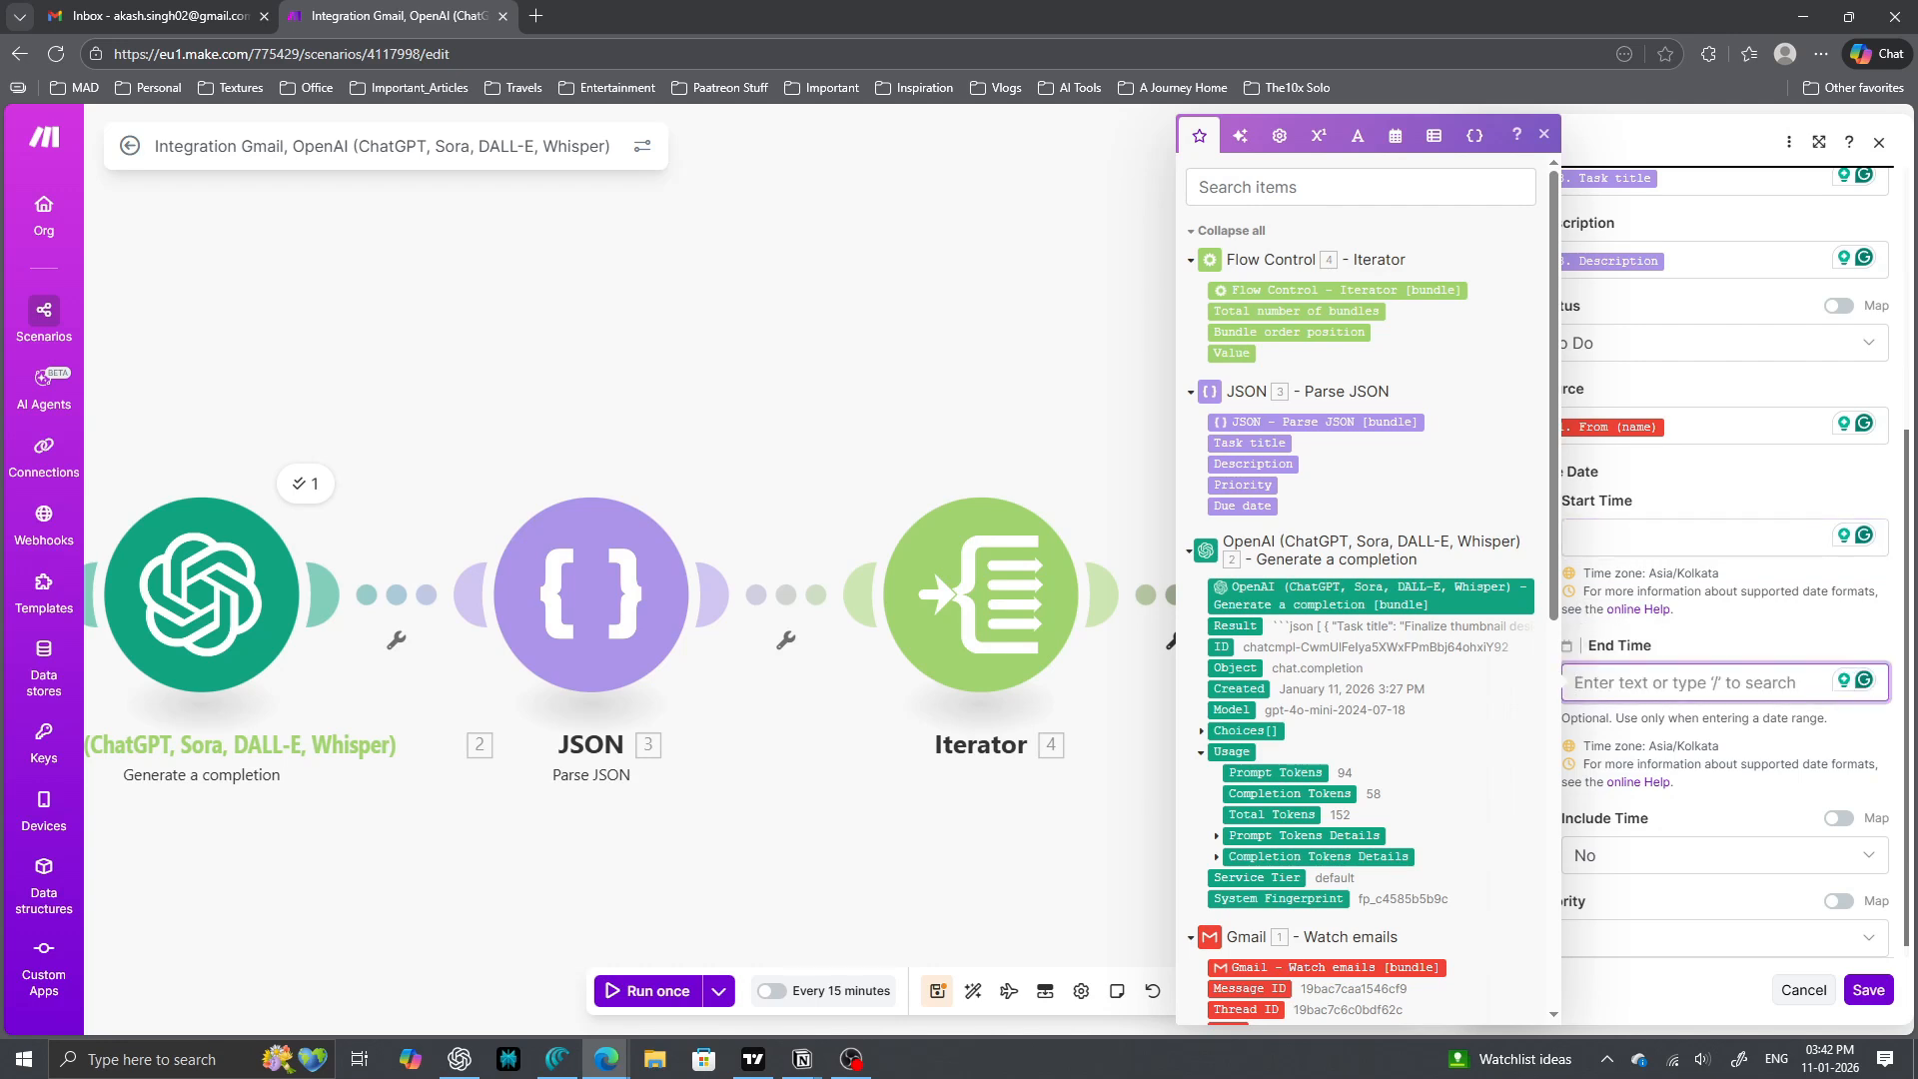
left_click(1245, 505)
left_click(1544, 134)
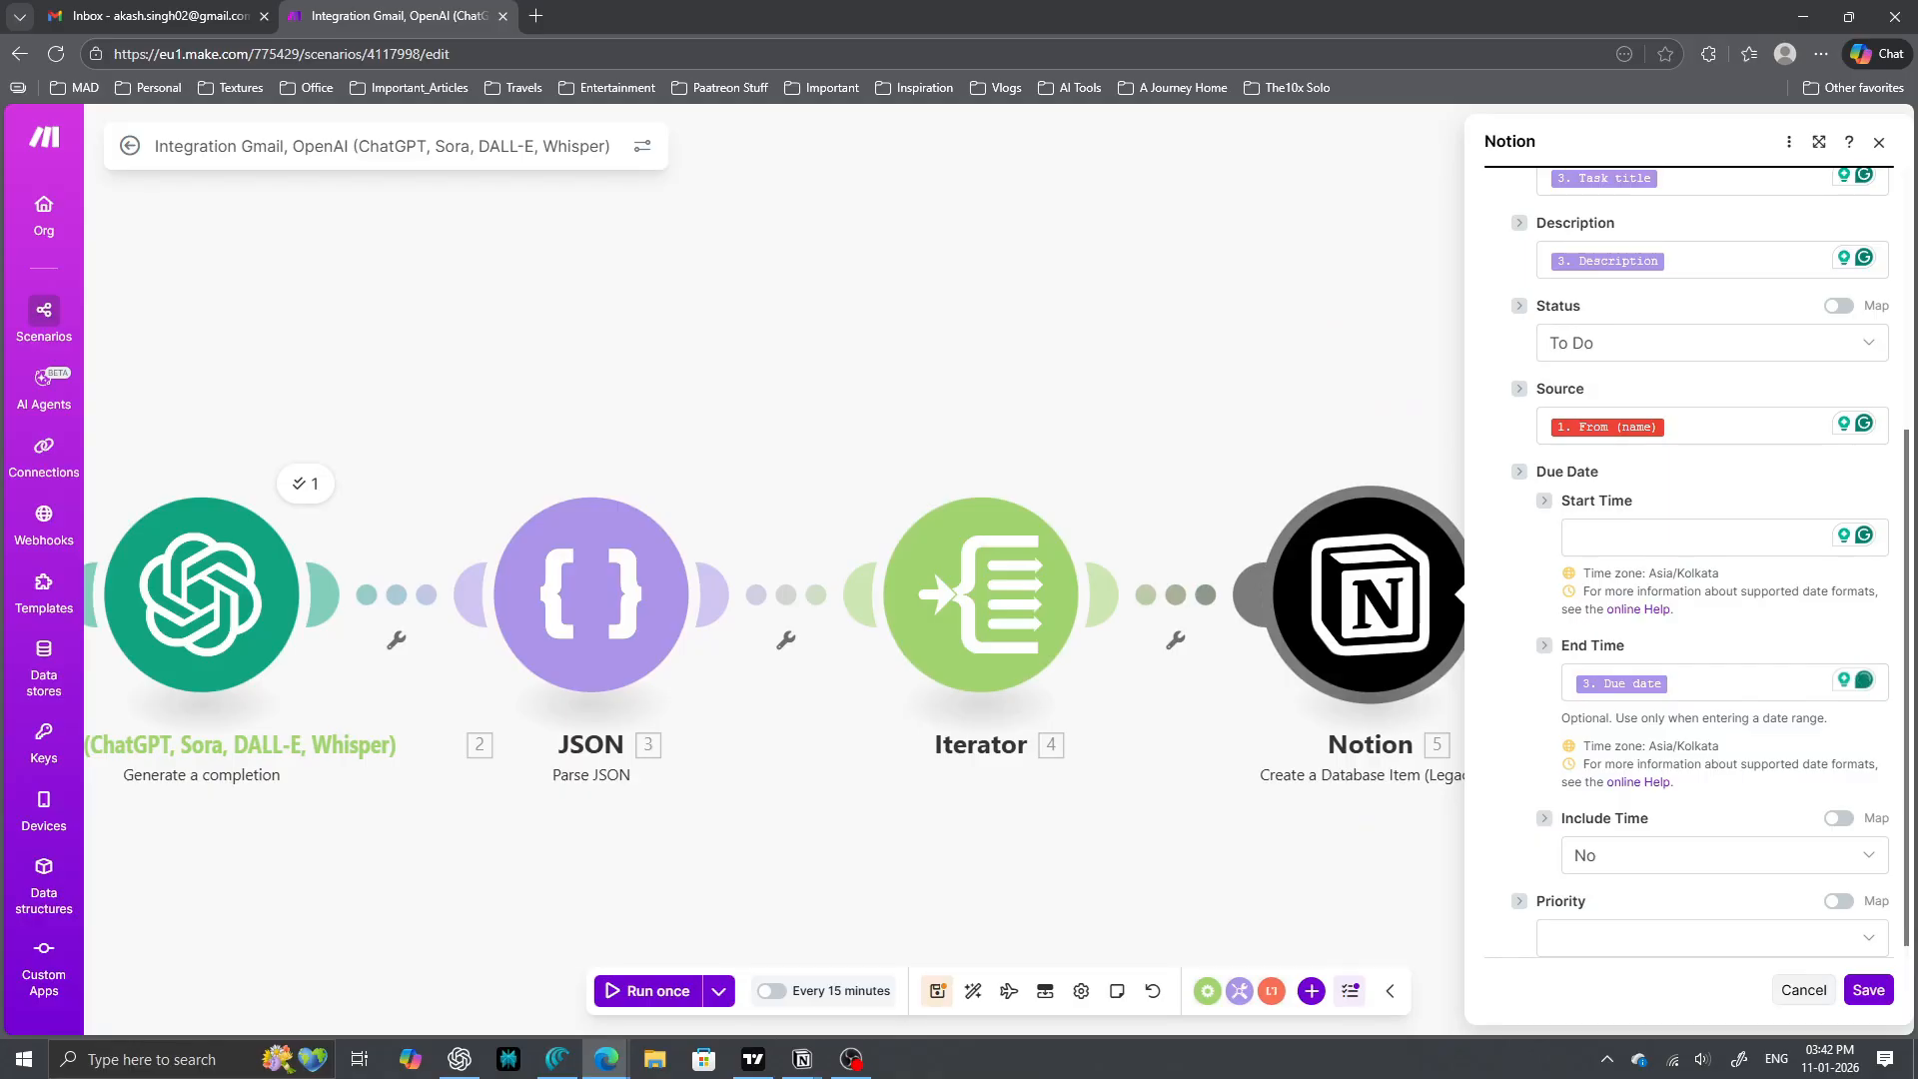
- Leave Include Time empty, map the parsed Priority into Priority, and close the module settings
scroll(1699, 560, "down", 1)
left_click(1724, 839)
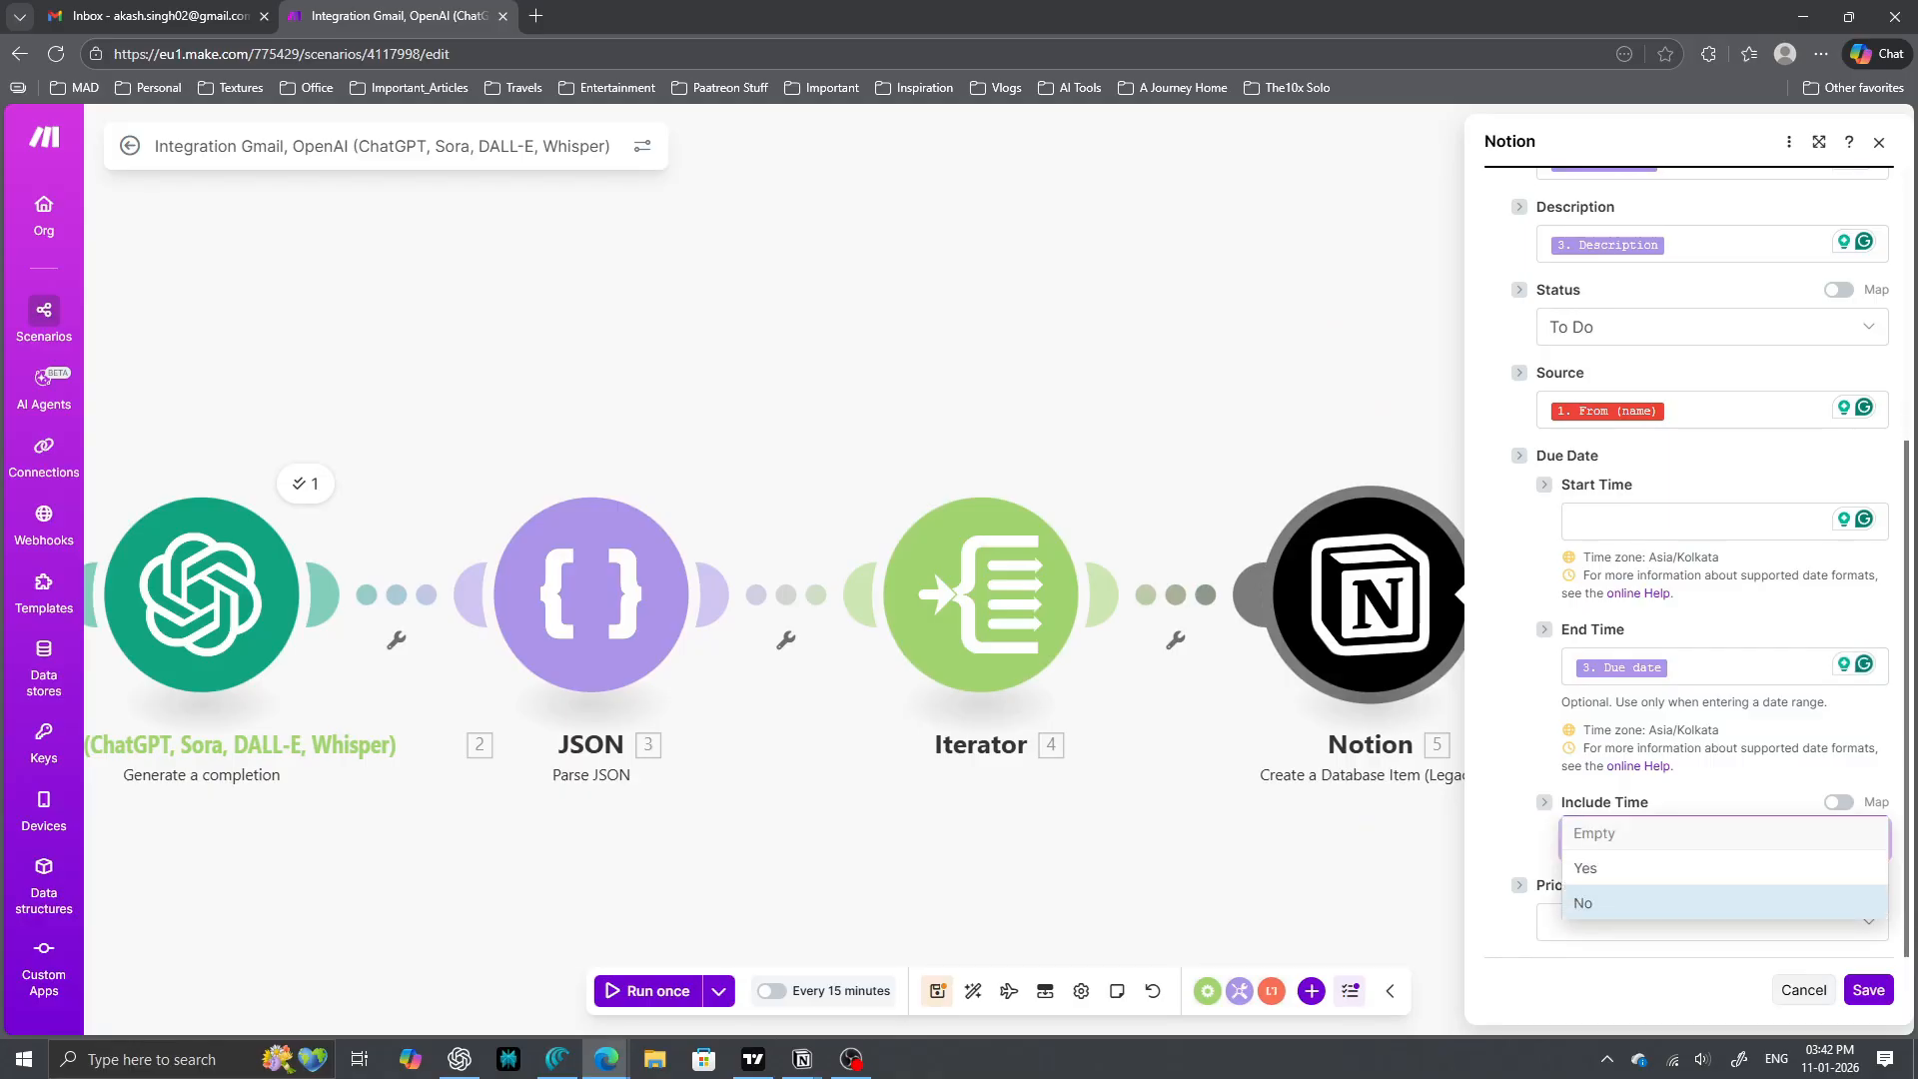
left_click(1712, 926)
left_click(1713, 924)
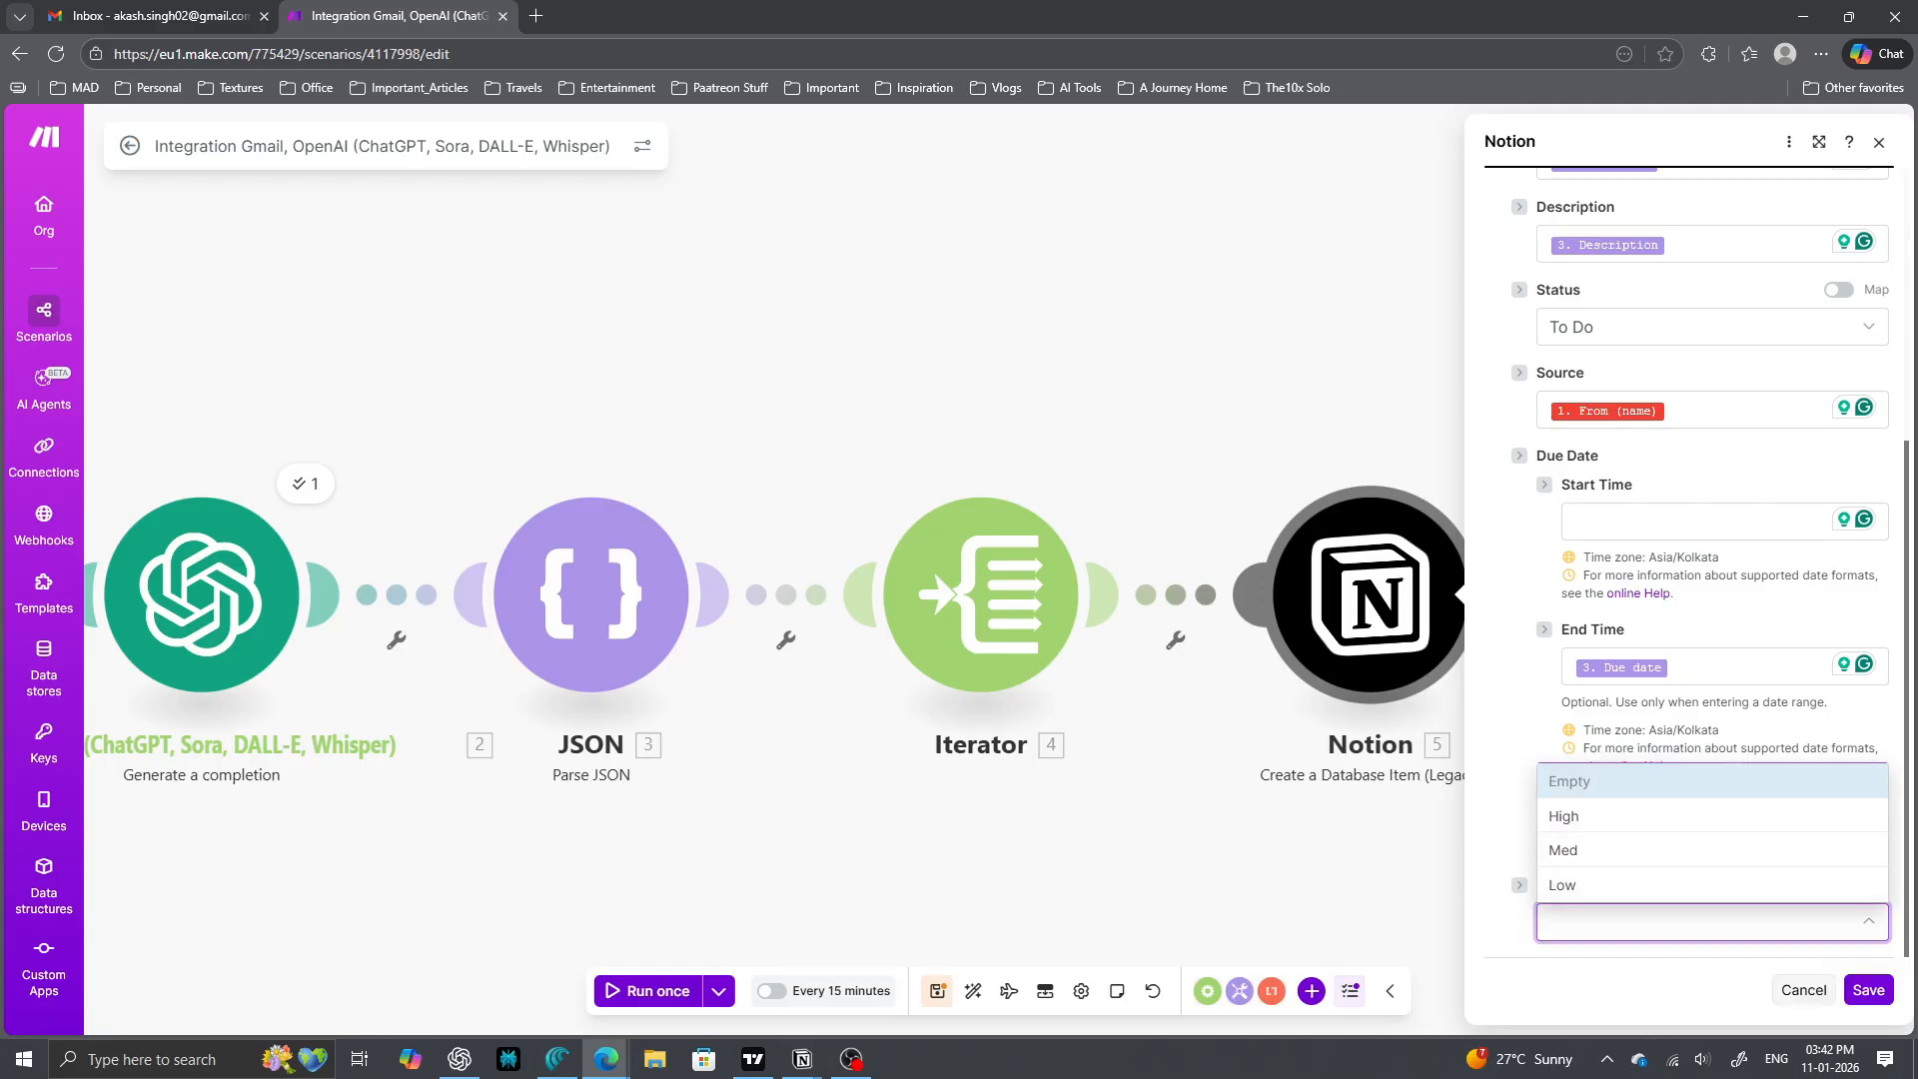
key("Escape")
left_click(1839, 885)
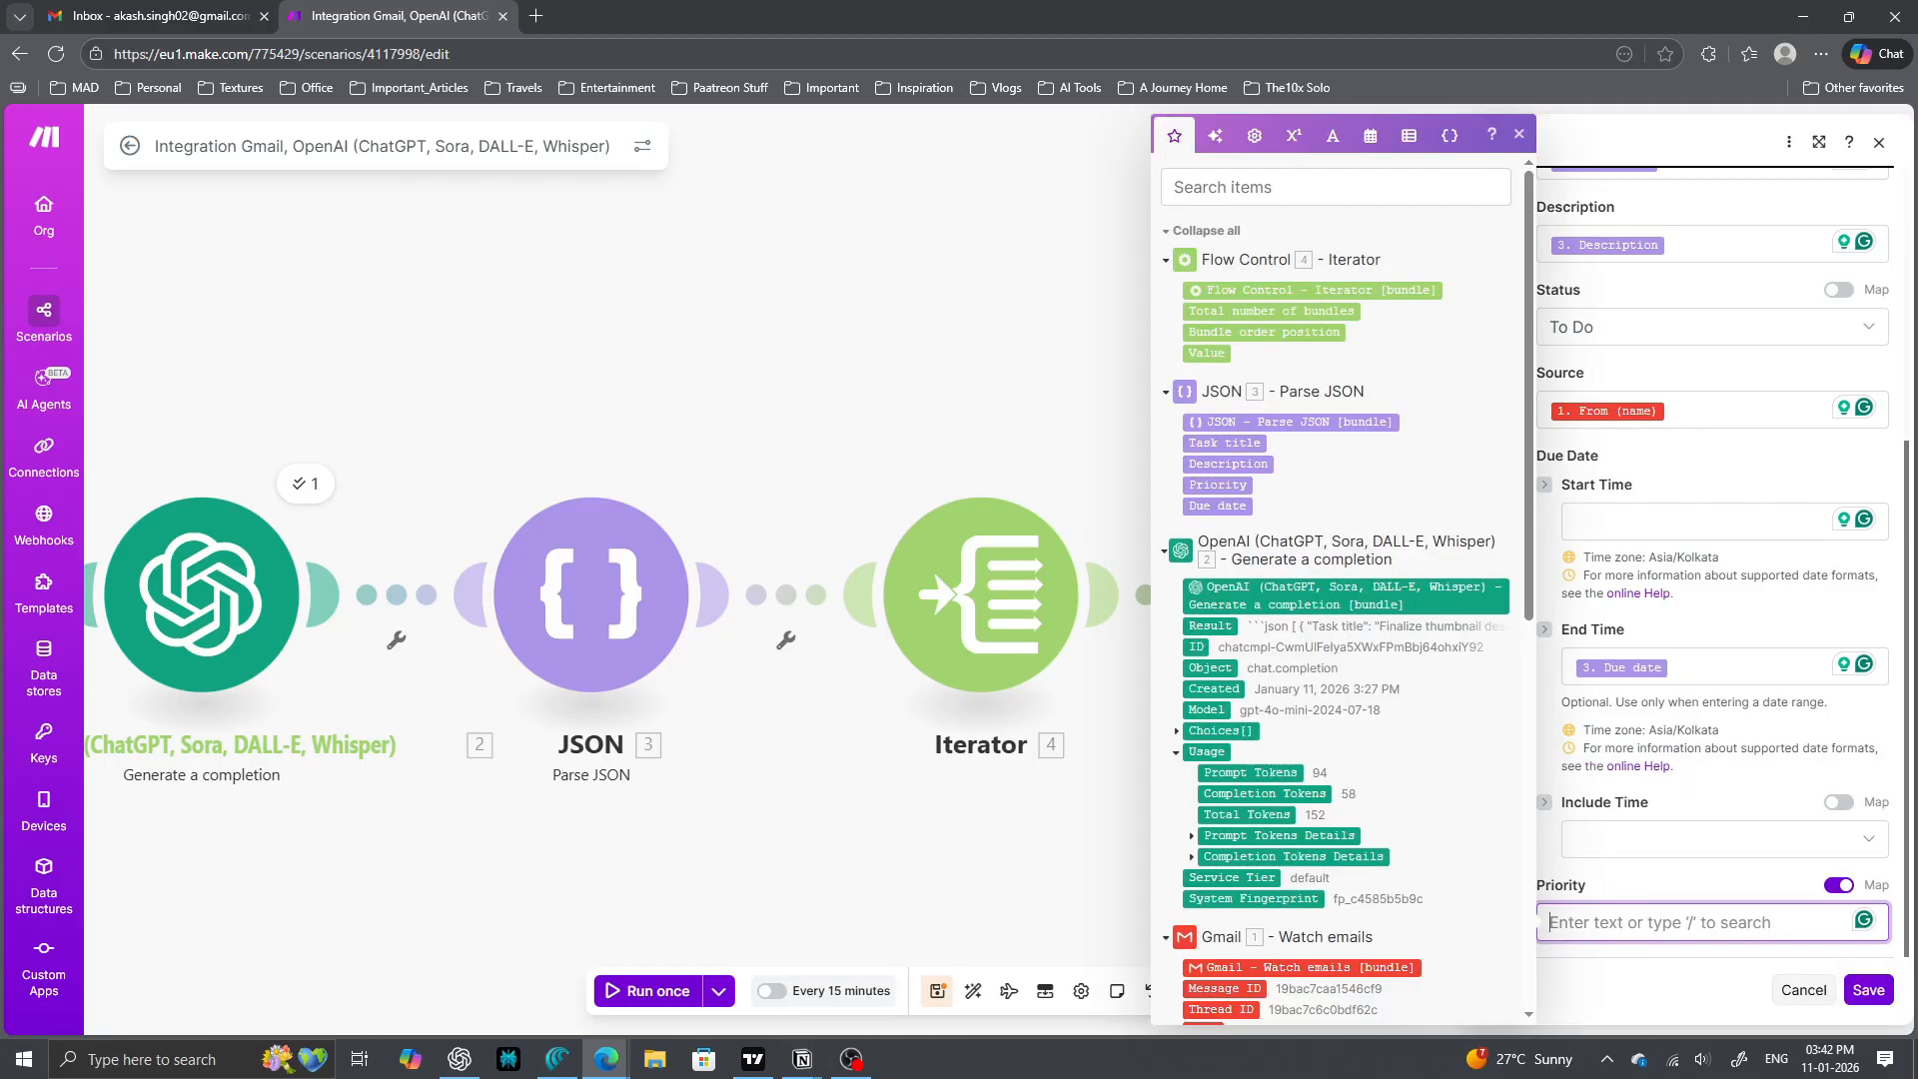
left_click(1217, 484)
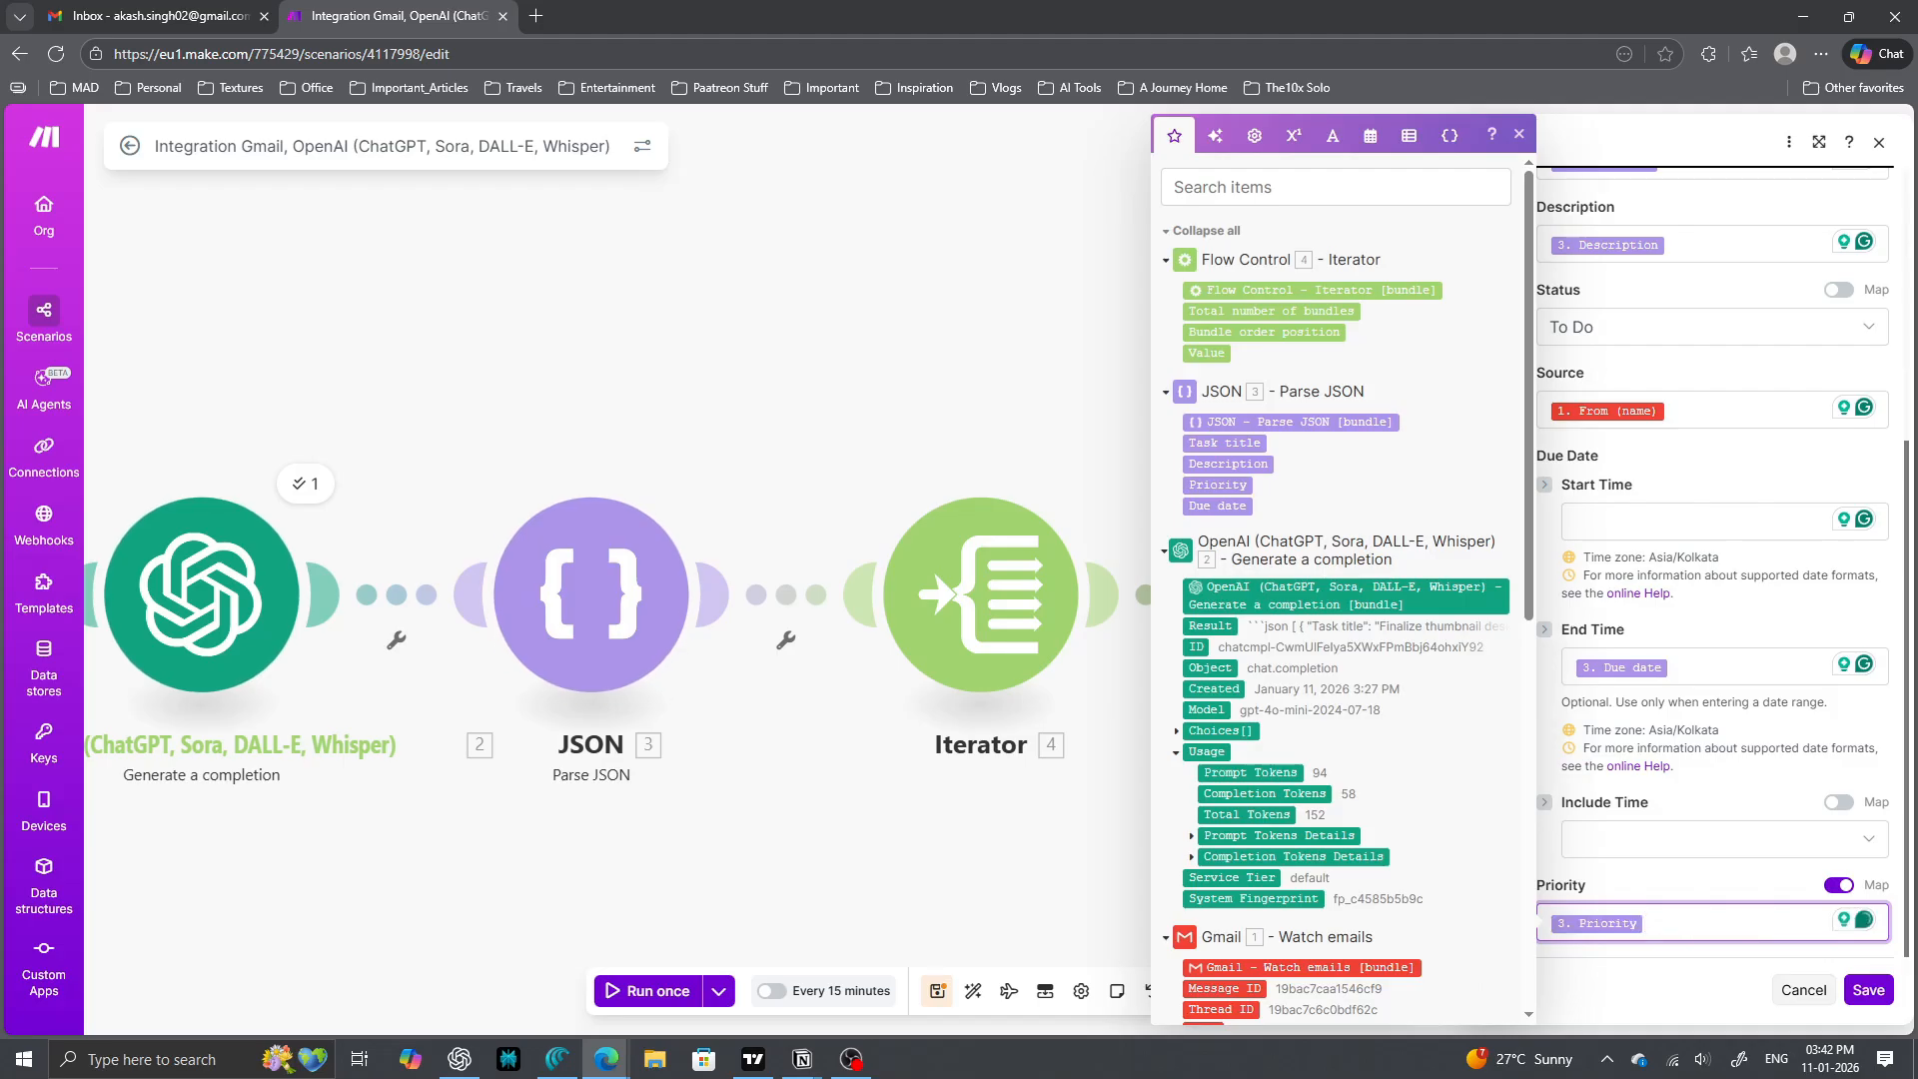
scroll(1713, 599, "up", 4)
scroll(1713, 599, "down", 2)
left_click(1868, 990)
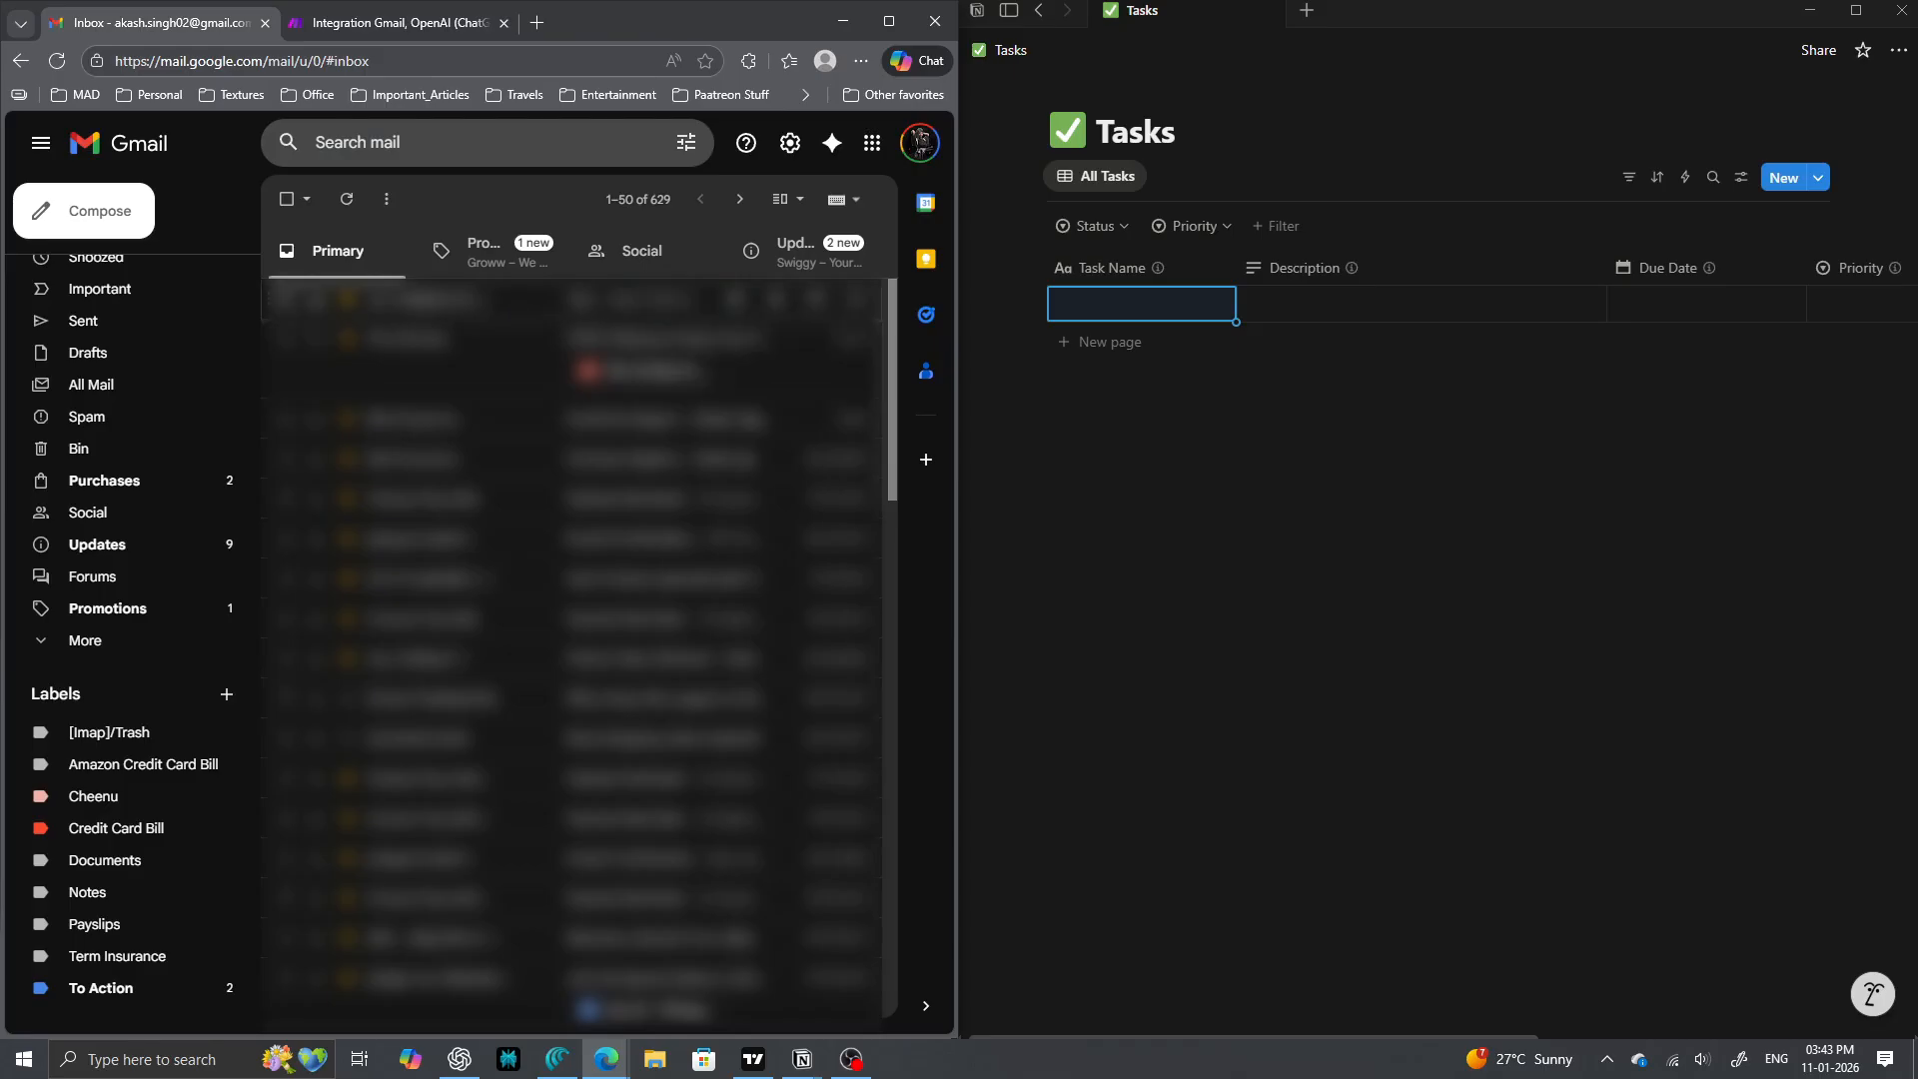
- Send a test email 'Review thumbnail designs.' with body 'Lets finalize the thumbnail design today.' to the Gmail account
key("ctrl+t")
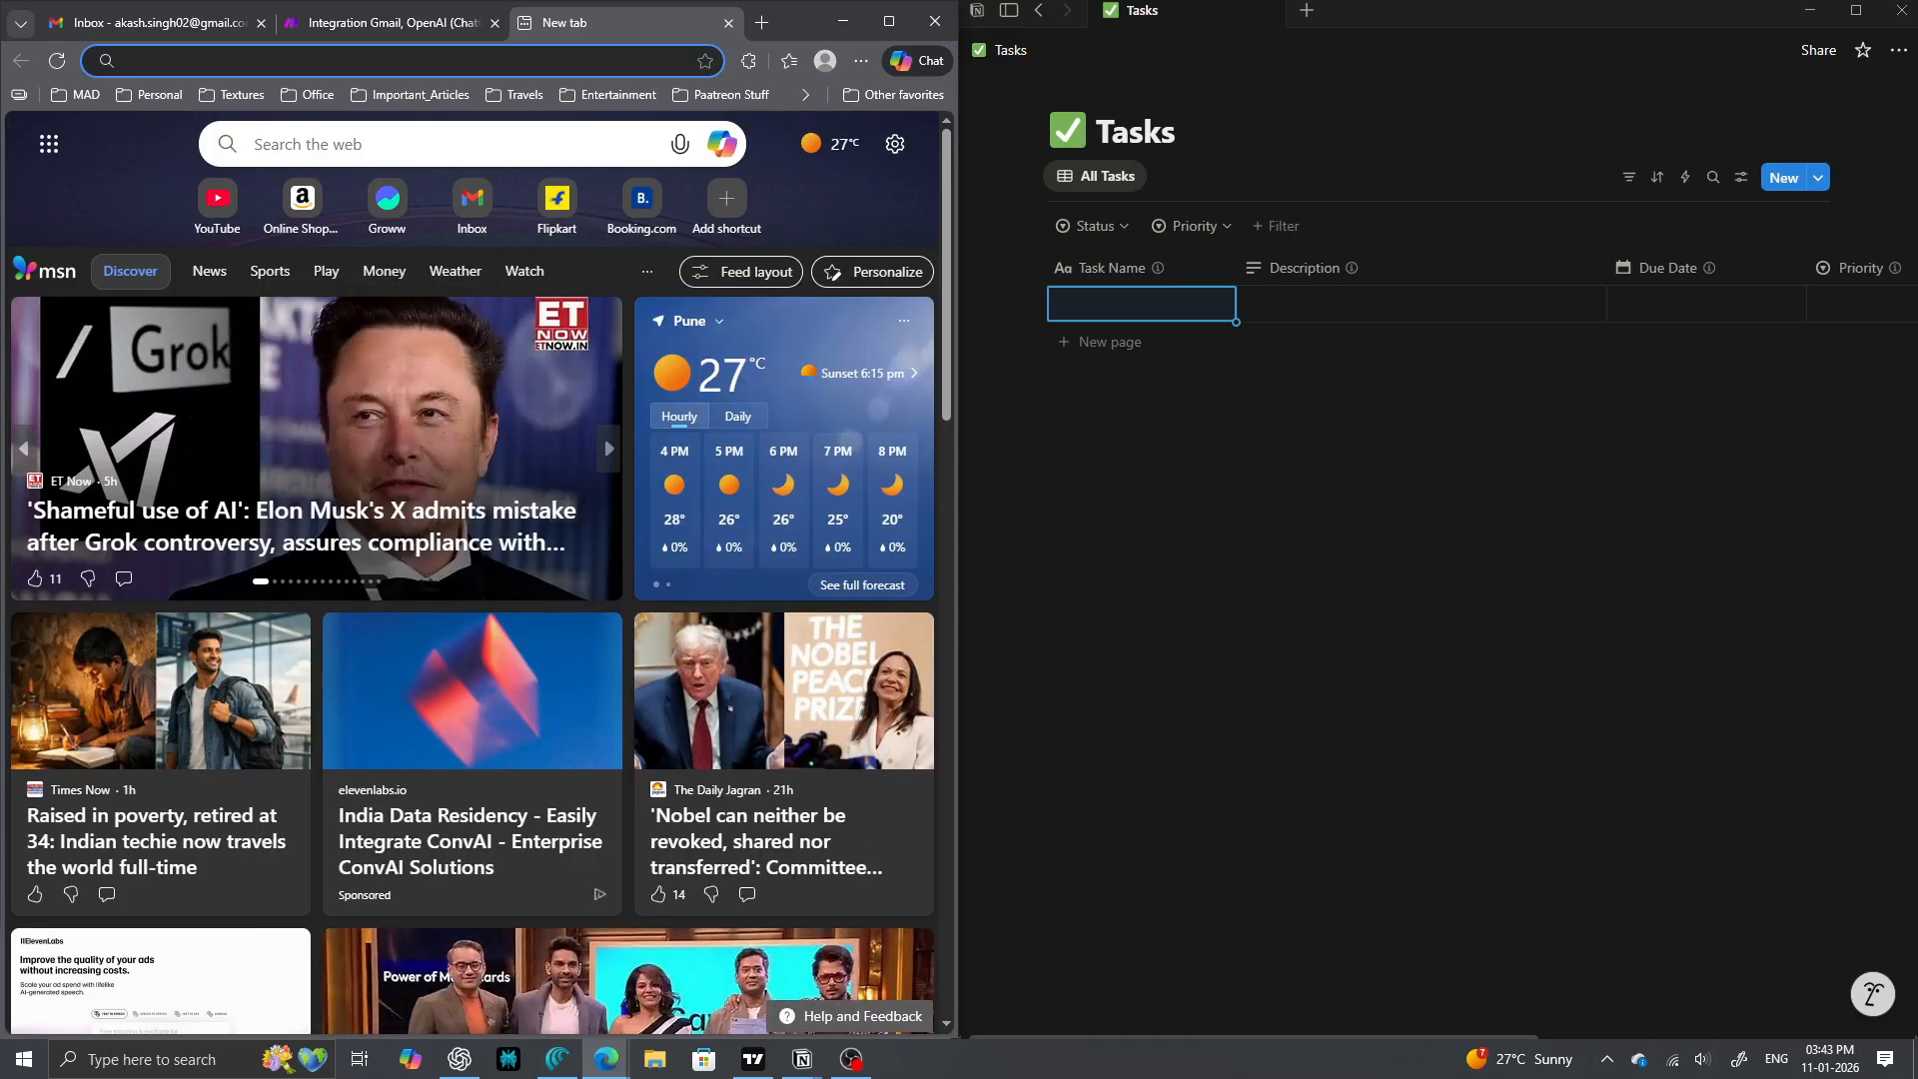
type("p")
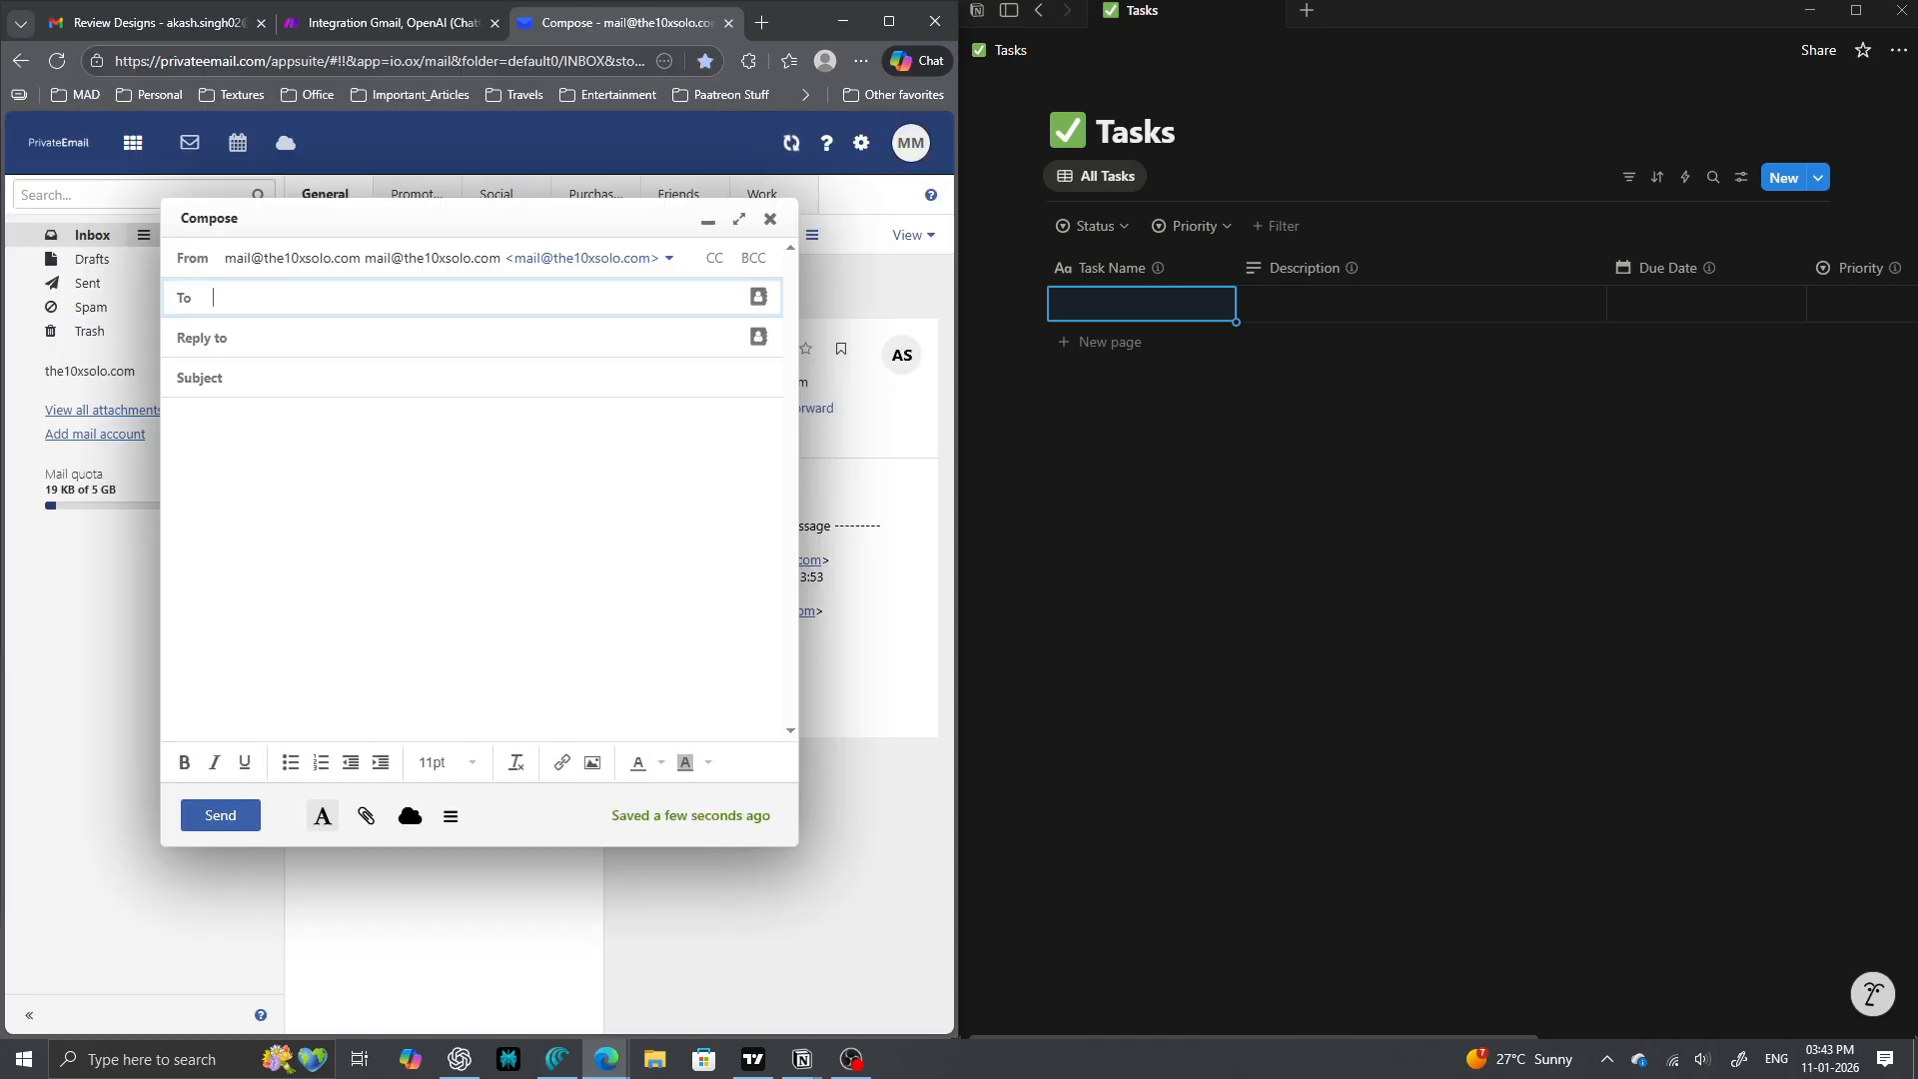
left_click(239, 378)
type("Review thumbnail designs.")
key("Tab")
type("Lets finalize the thumbnail design today.")
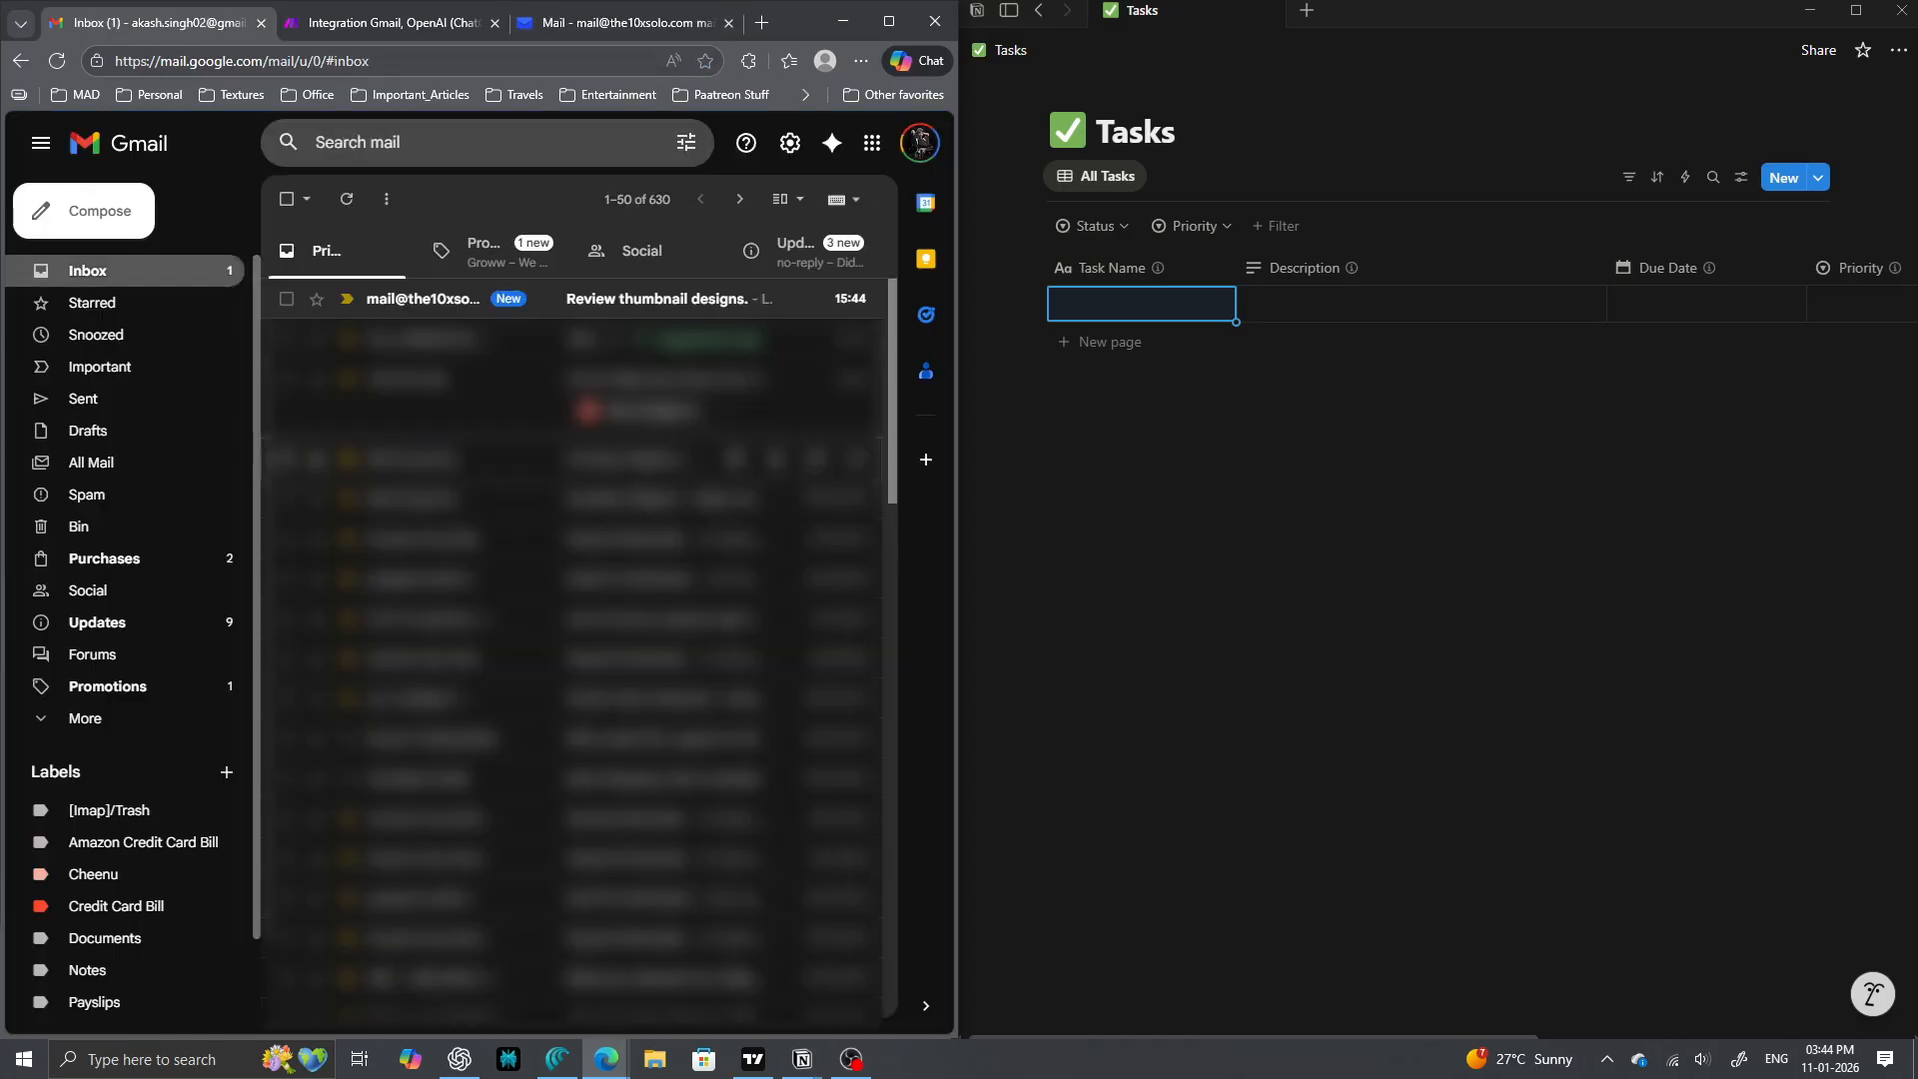
- File the new email under the To Action label and return to the Make scenario
scroll(100, 590, "down", 1)
left_click_drag(419, 299, 250, 985)
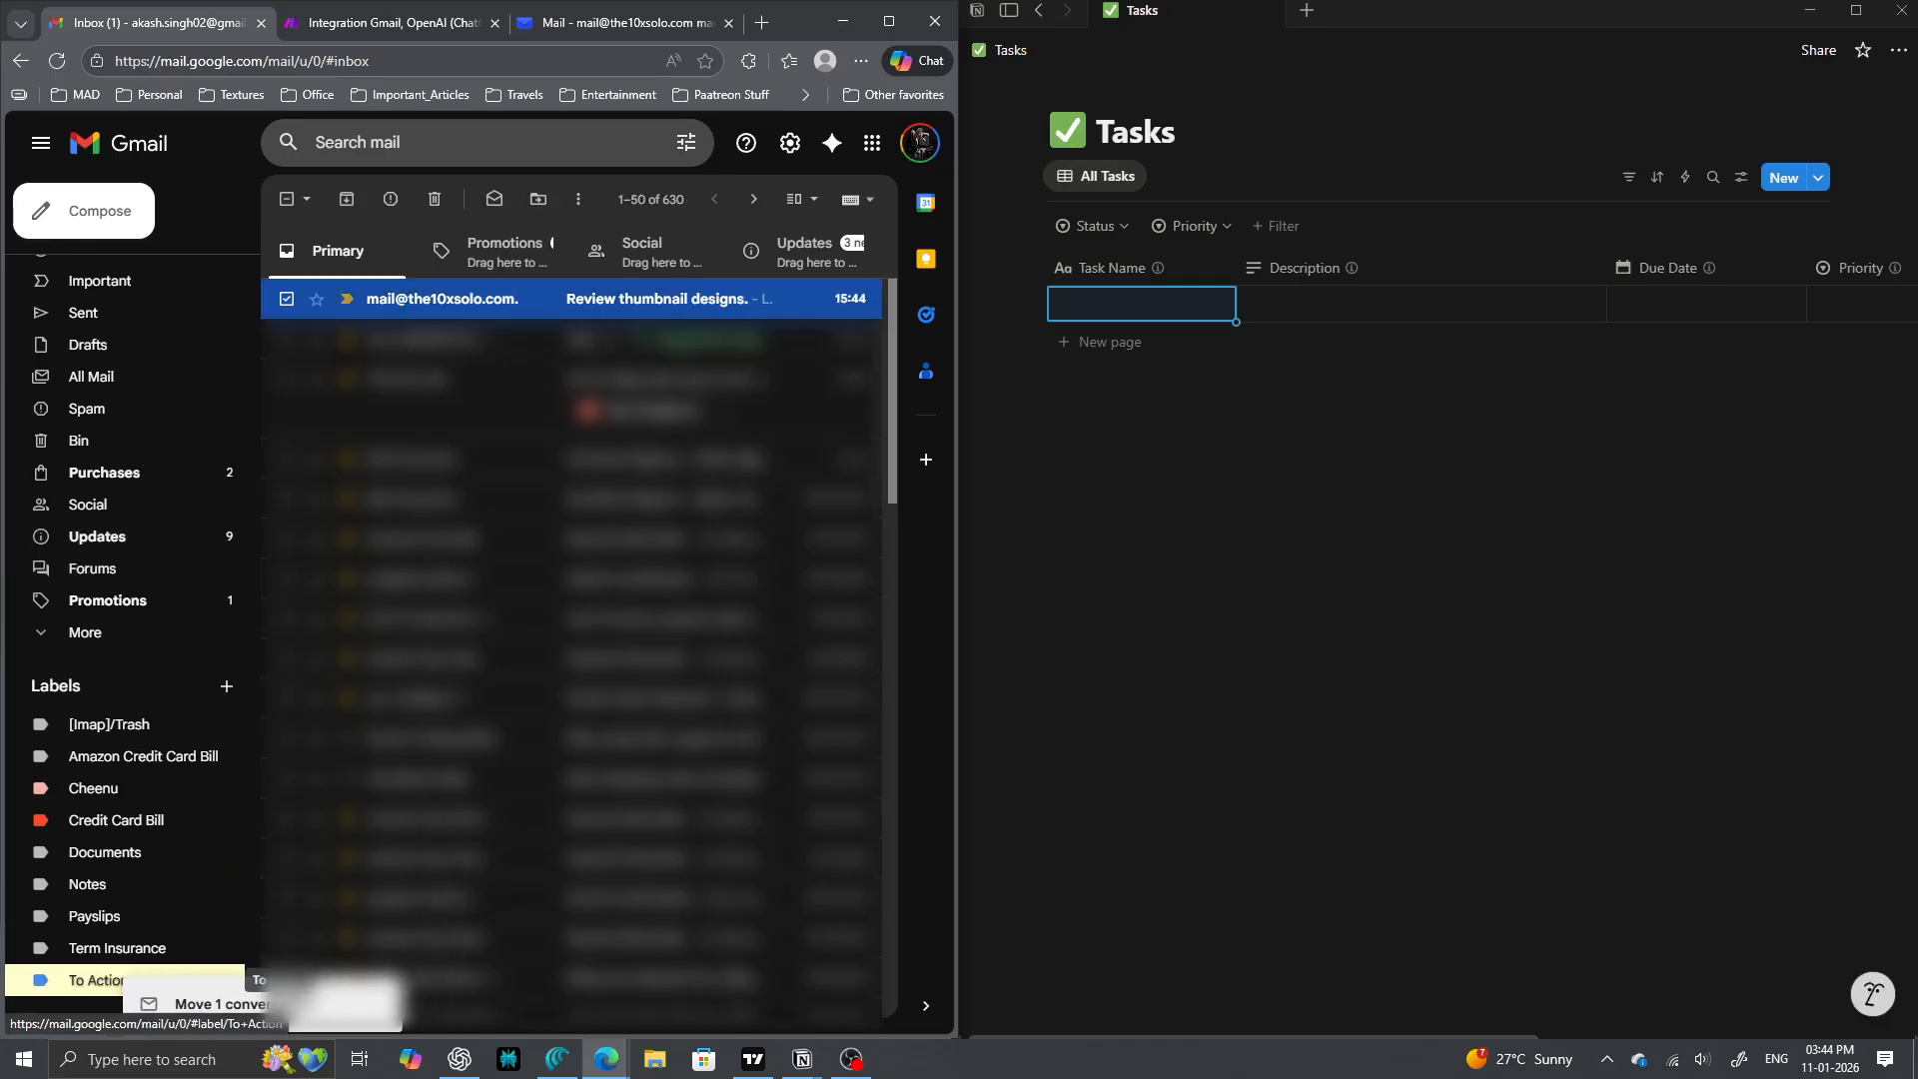
left_click_drag(120, 980, 120, 980)
left_click(385, 22)
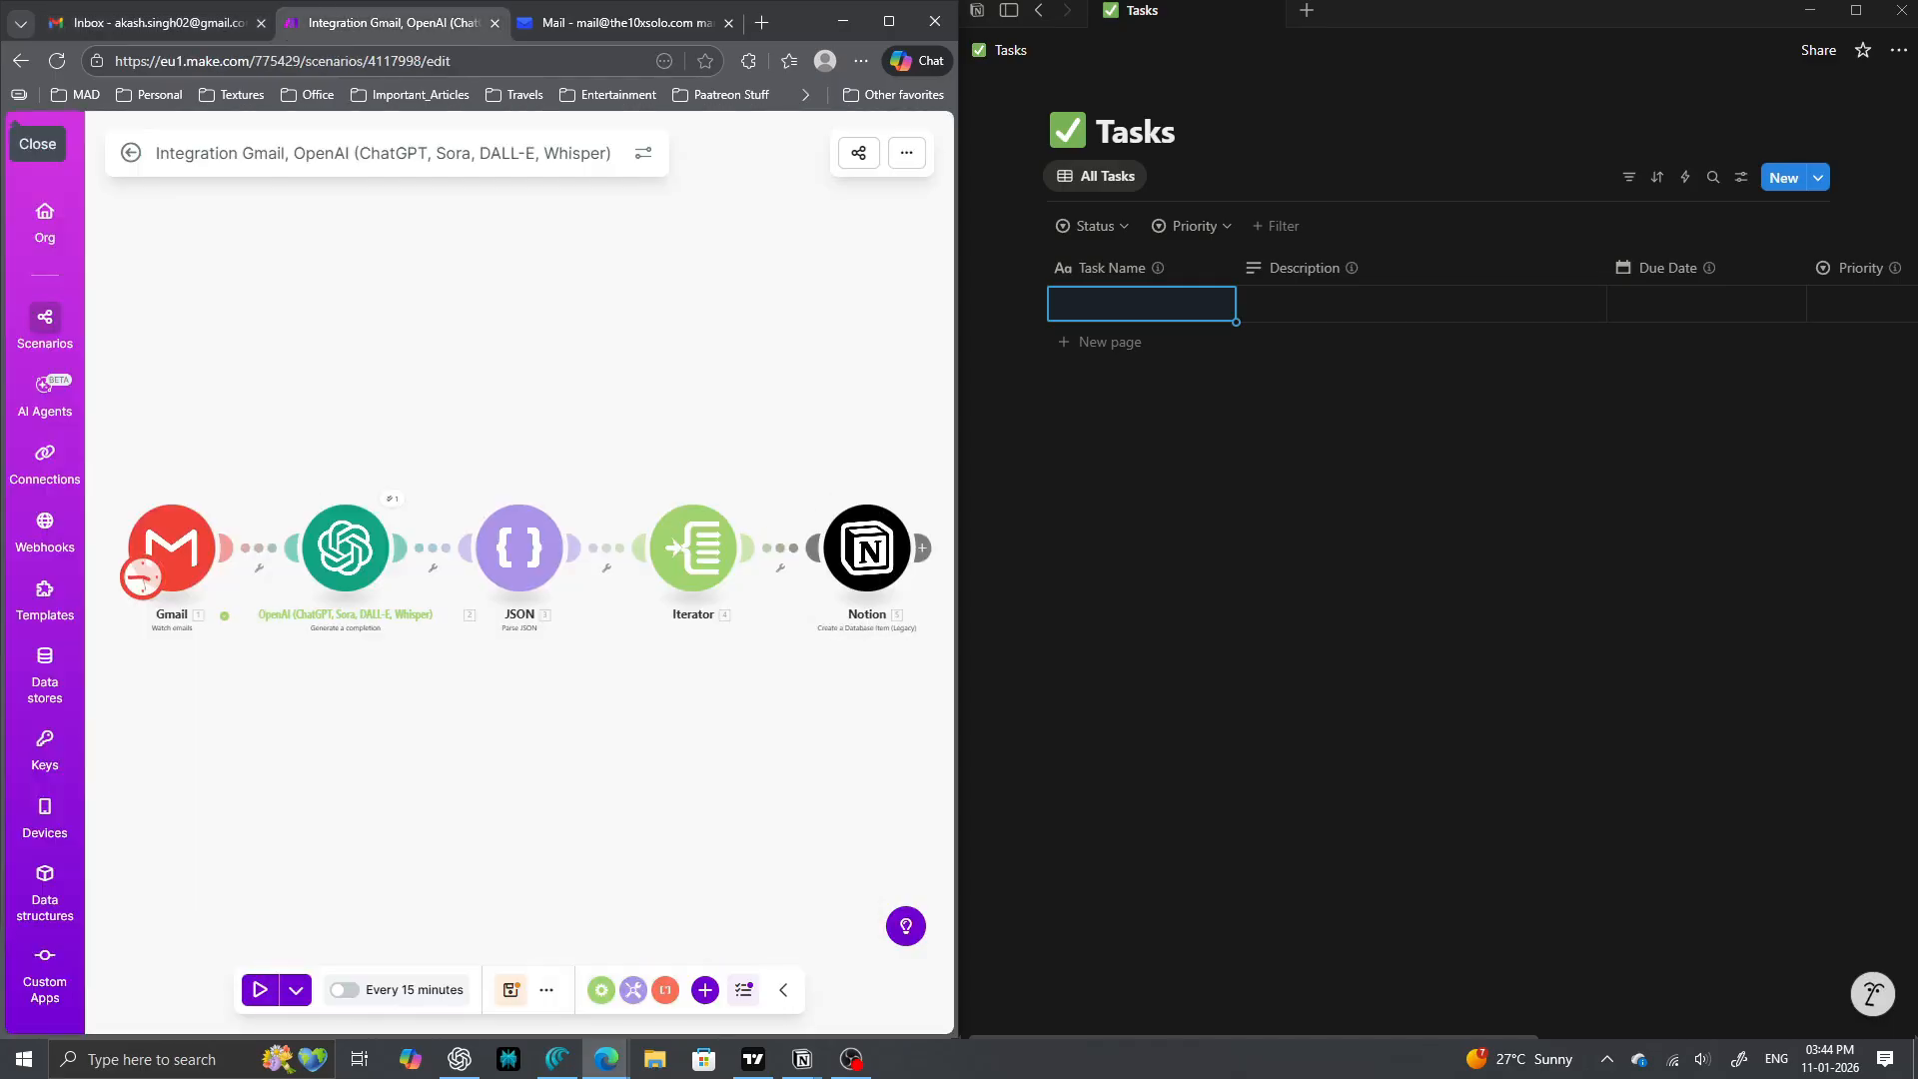
- Run the scenario once, file the test email under To Action, and fit all five modules in view
left_click(260, 989)
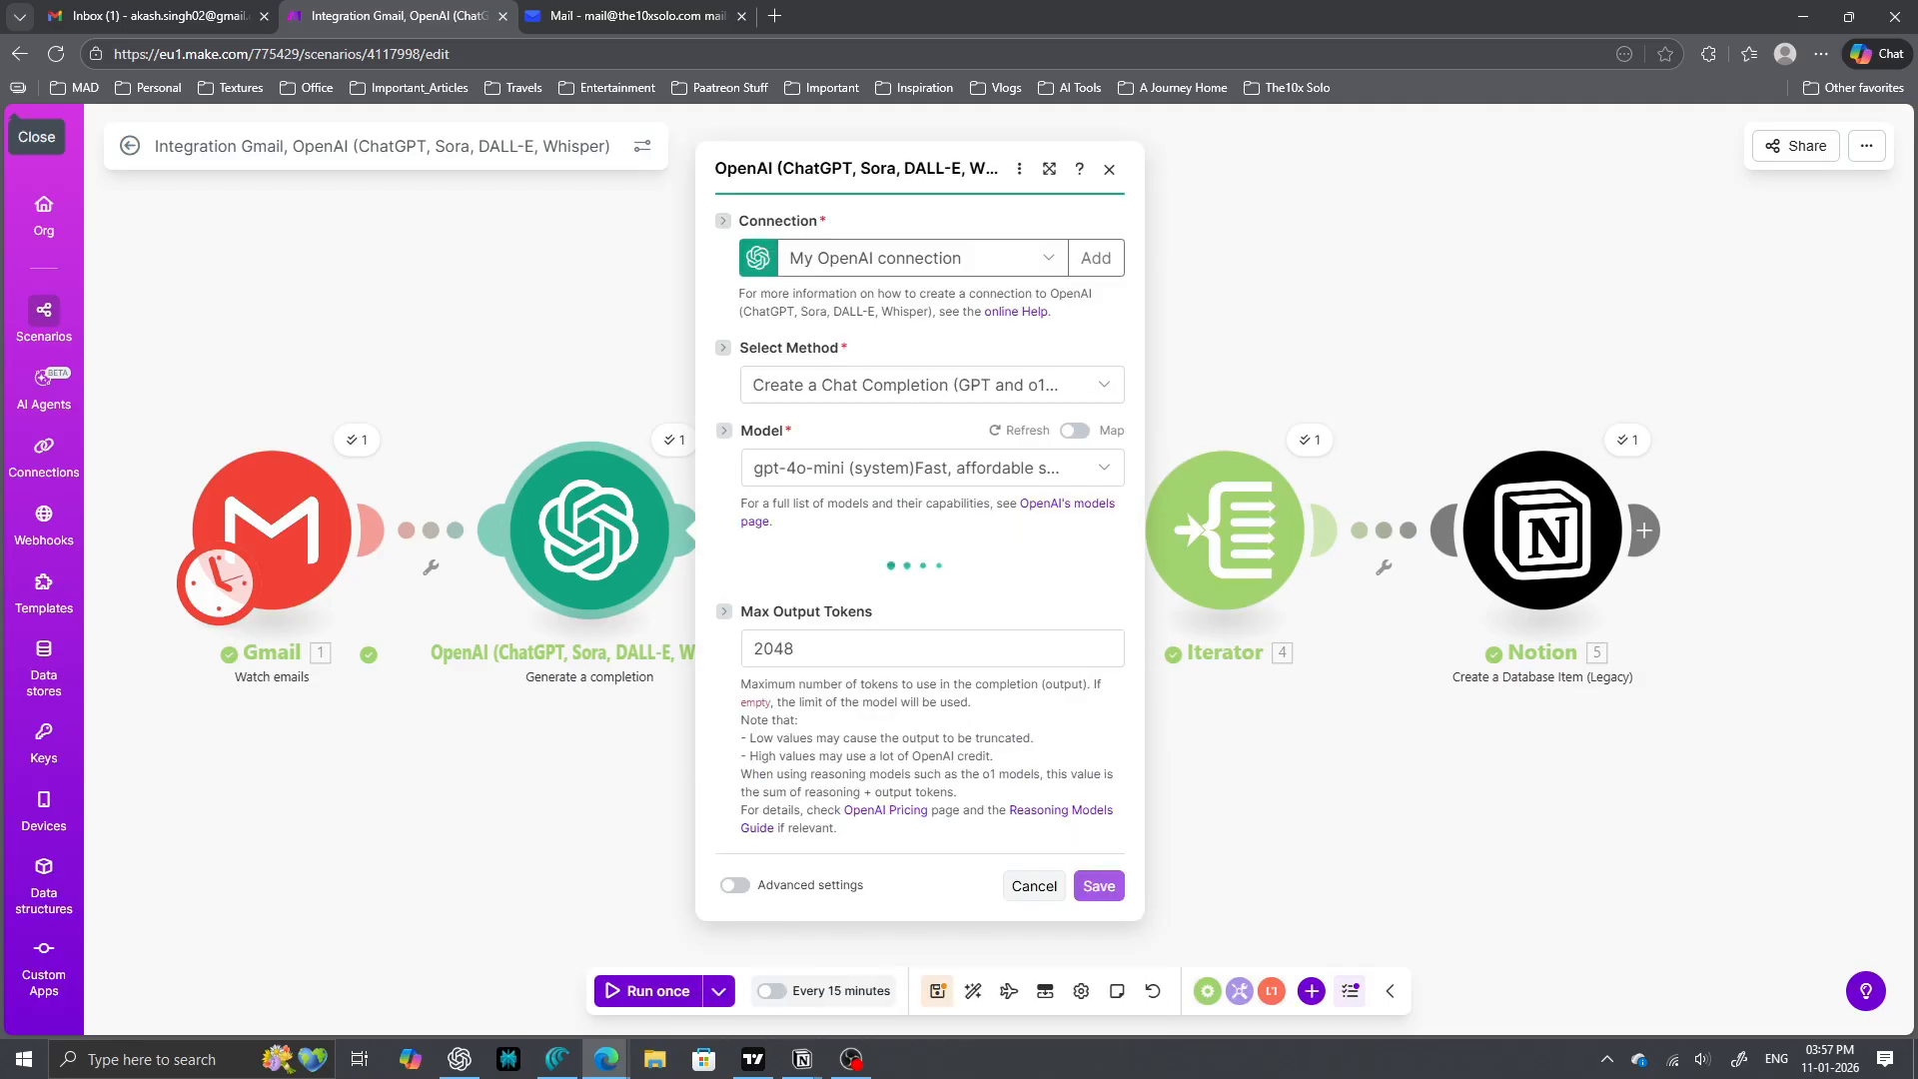
scroll(929, 563, "down", 3)
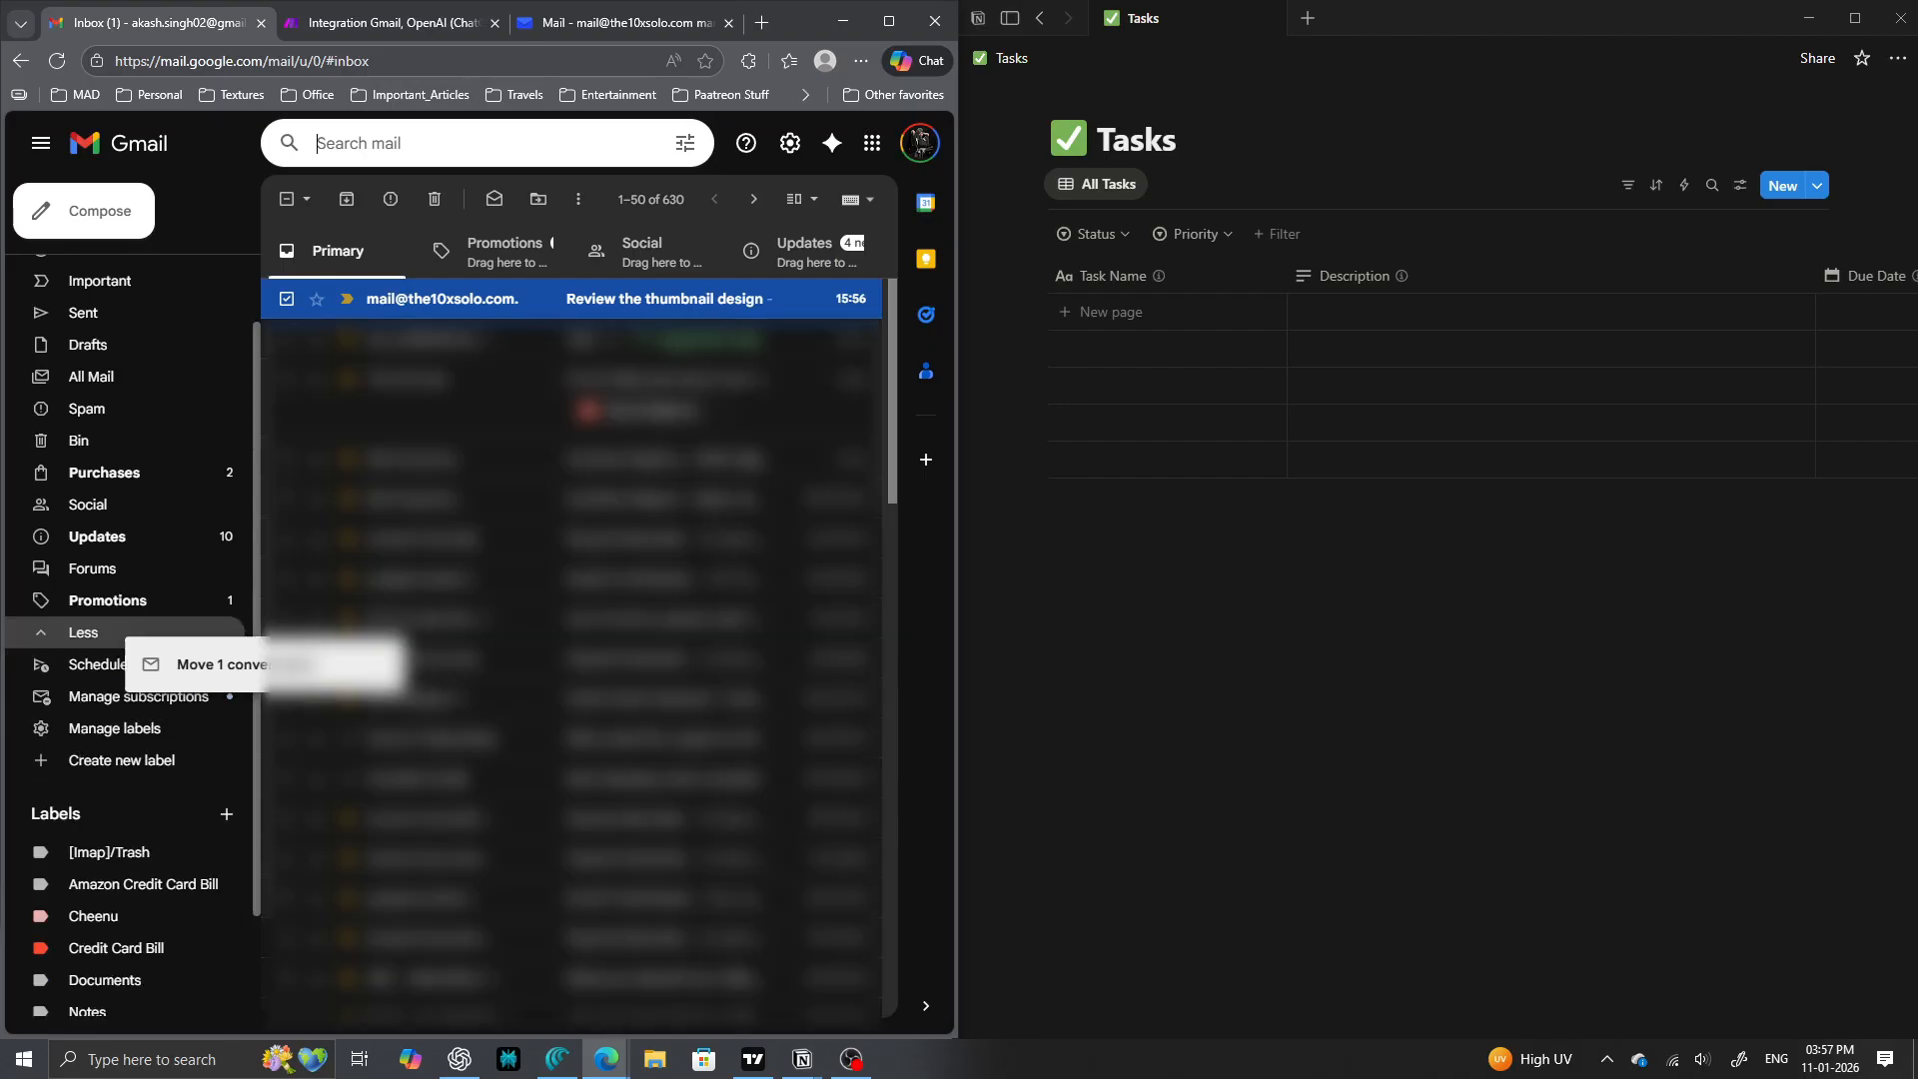
left_click_drag(254, 650, 99, 980)
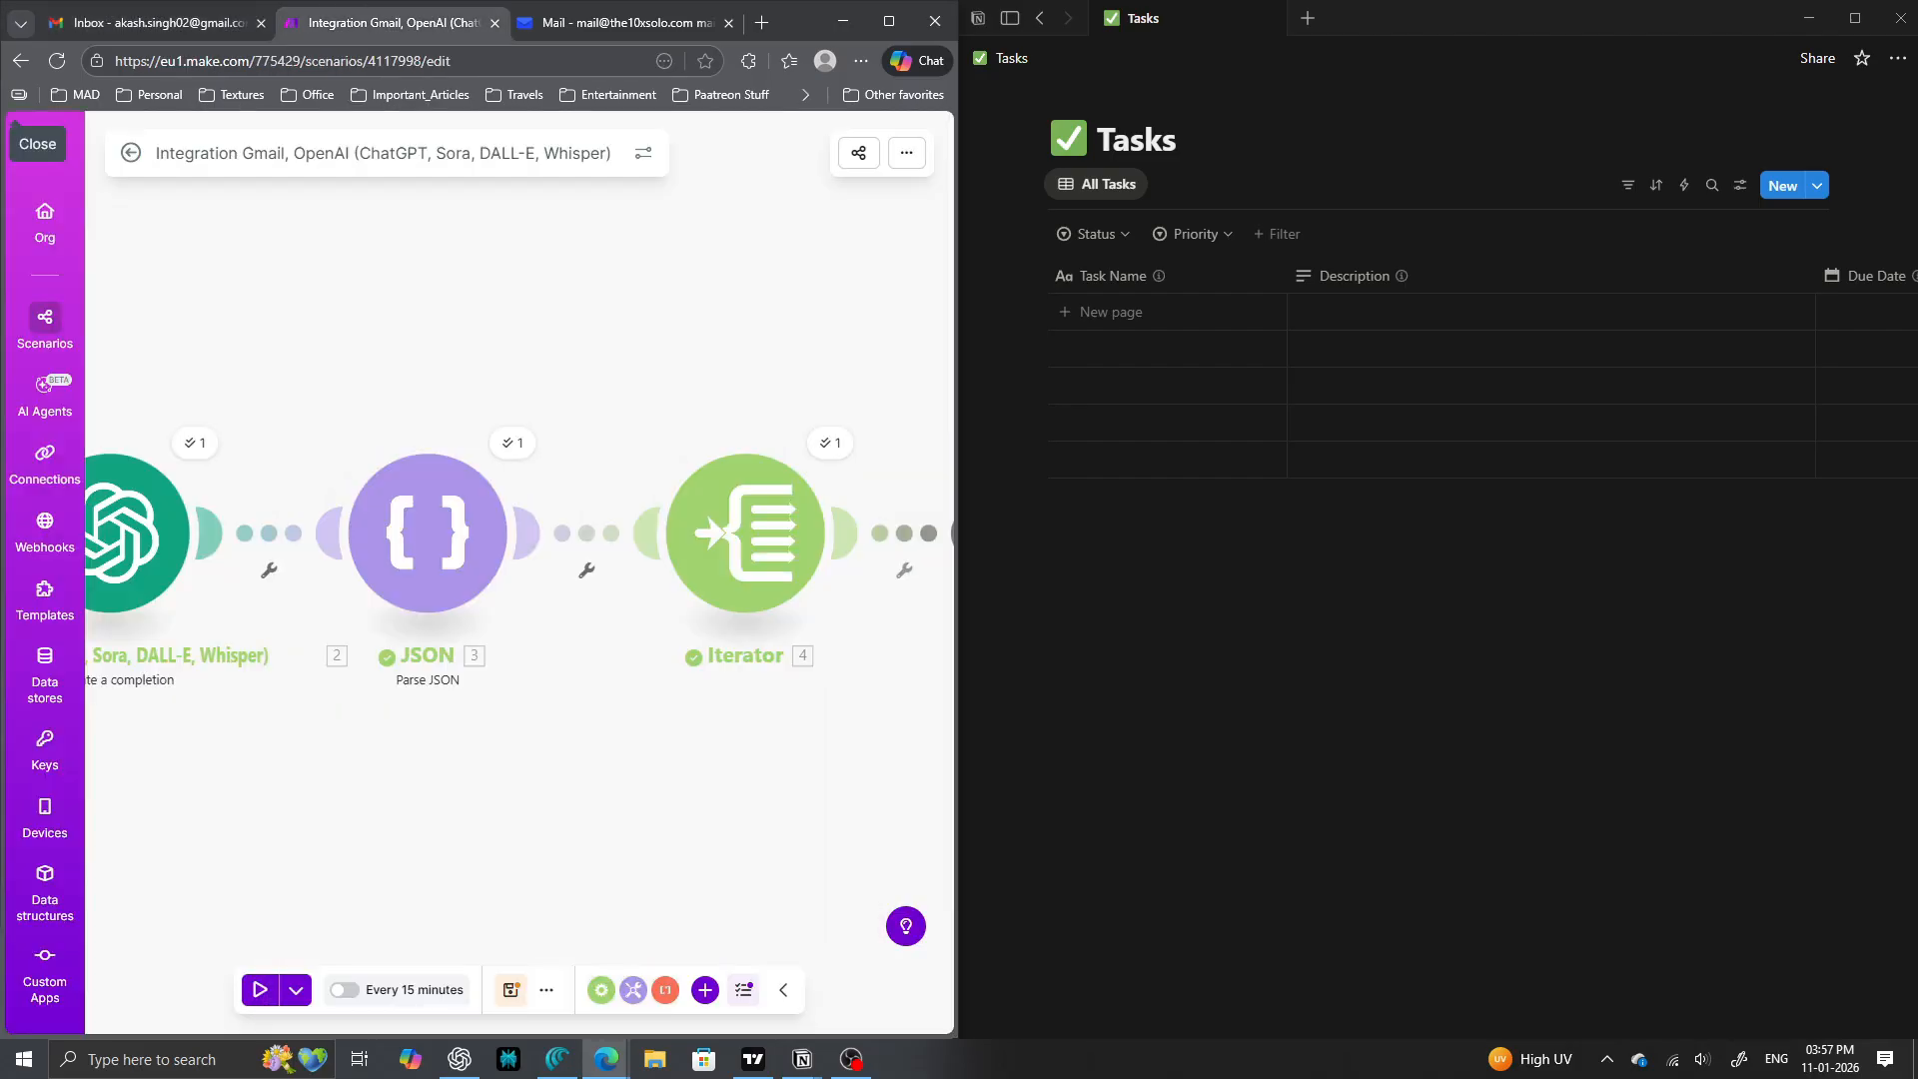
left_click_drag(328, 744, 483, 710)
scroll(528, 748, "down", 5)
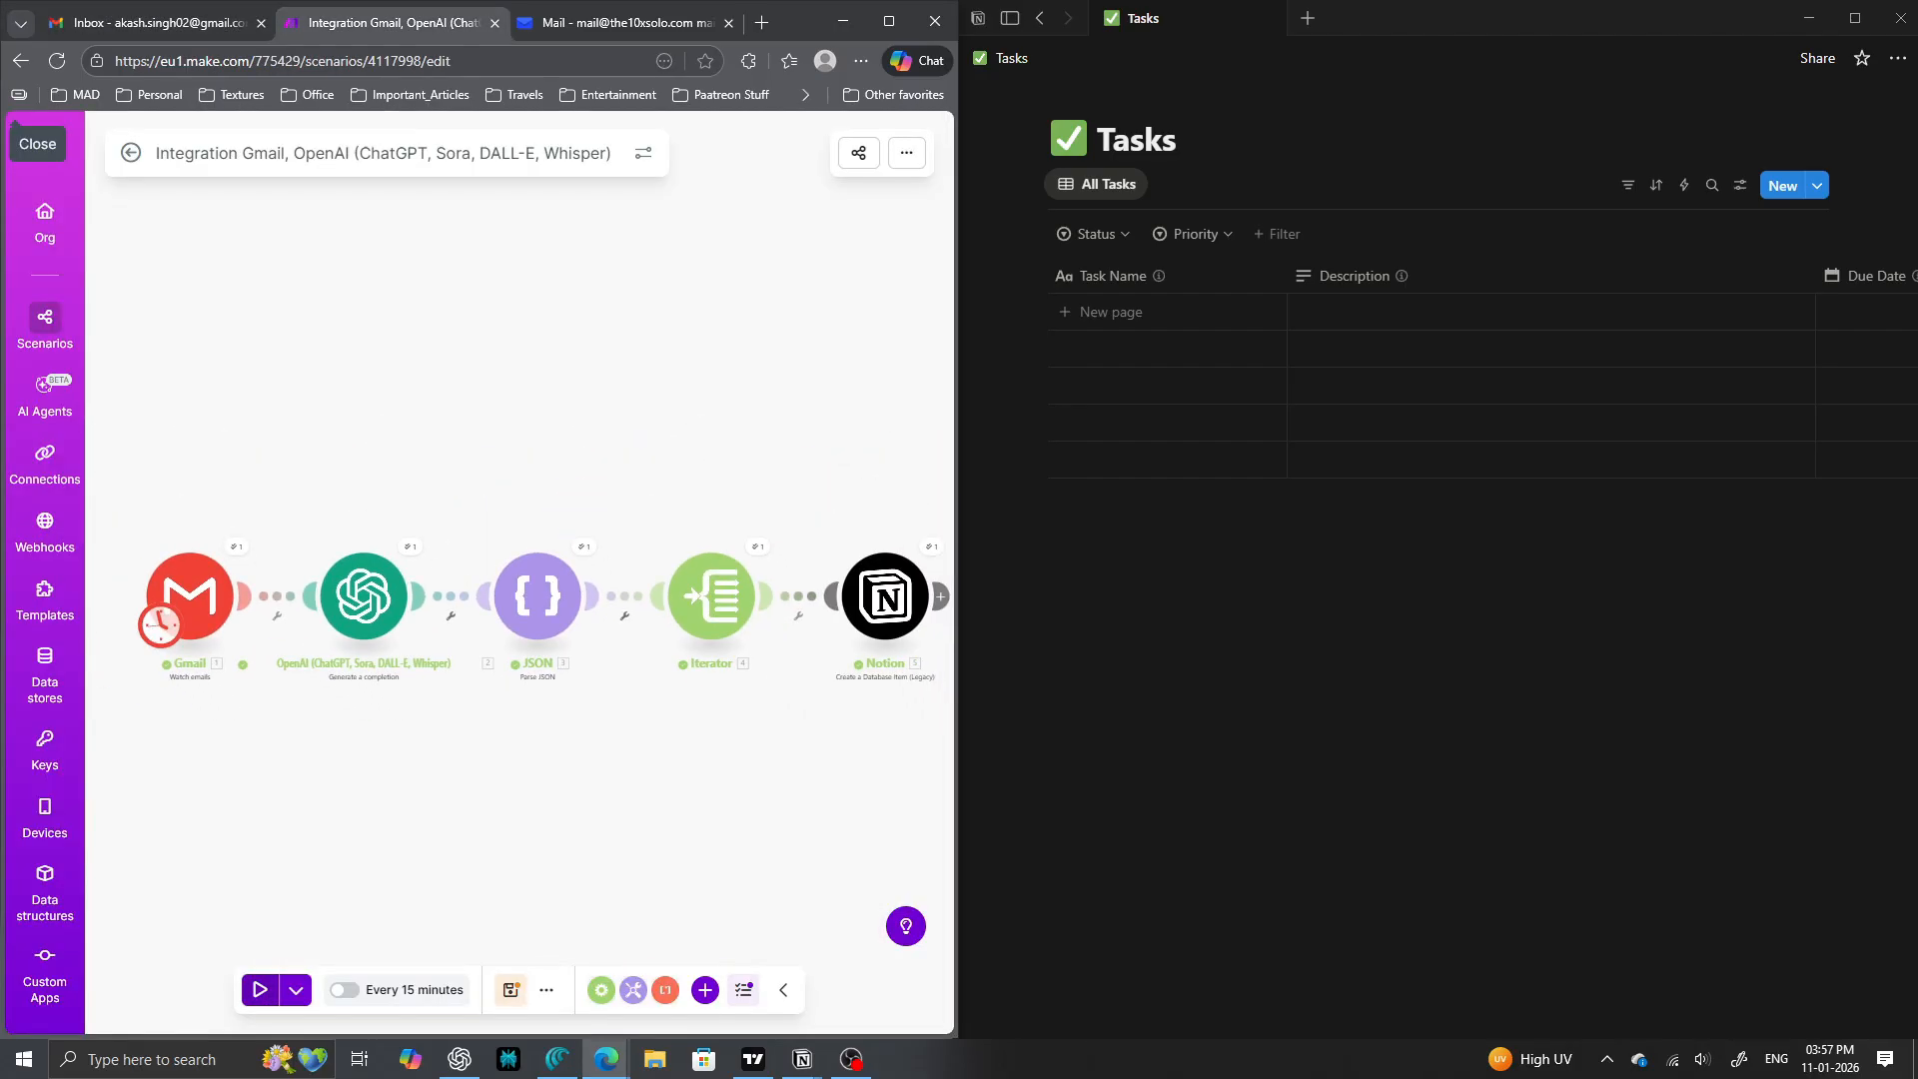
- Re-run the scenario and inspect the new 'Finalize thumbnail design' row in the full-screen Notion Tasks database
left_click(259, 990)
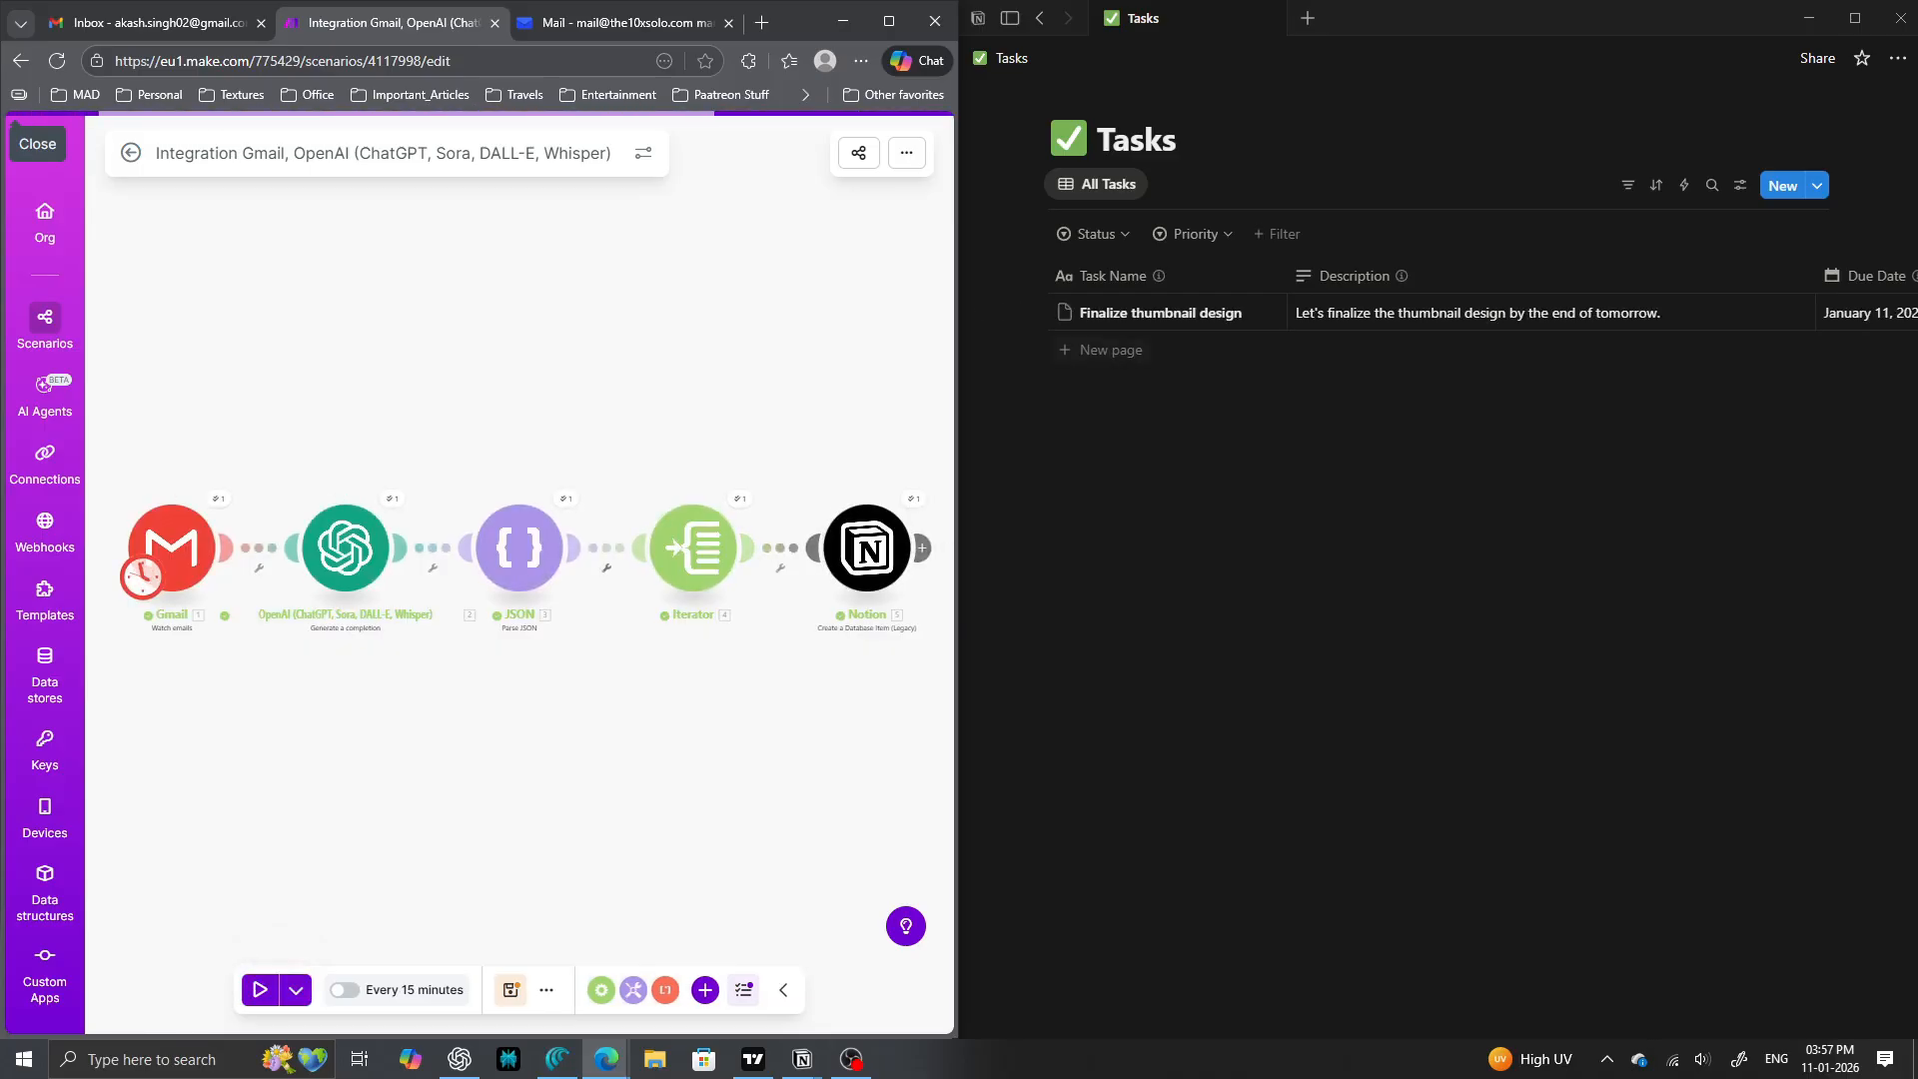
double_click(1586, 18)
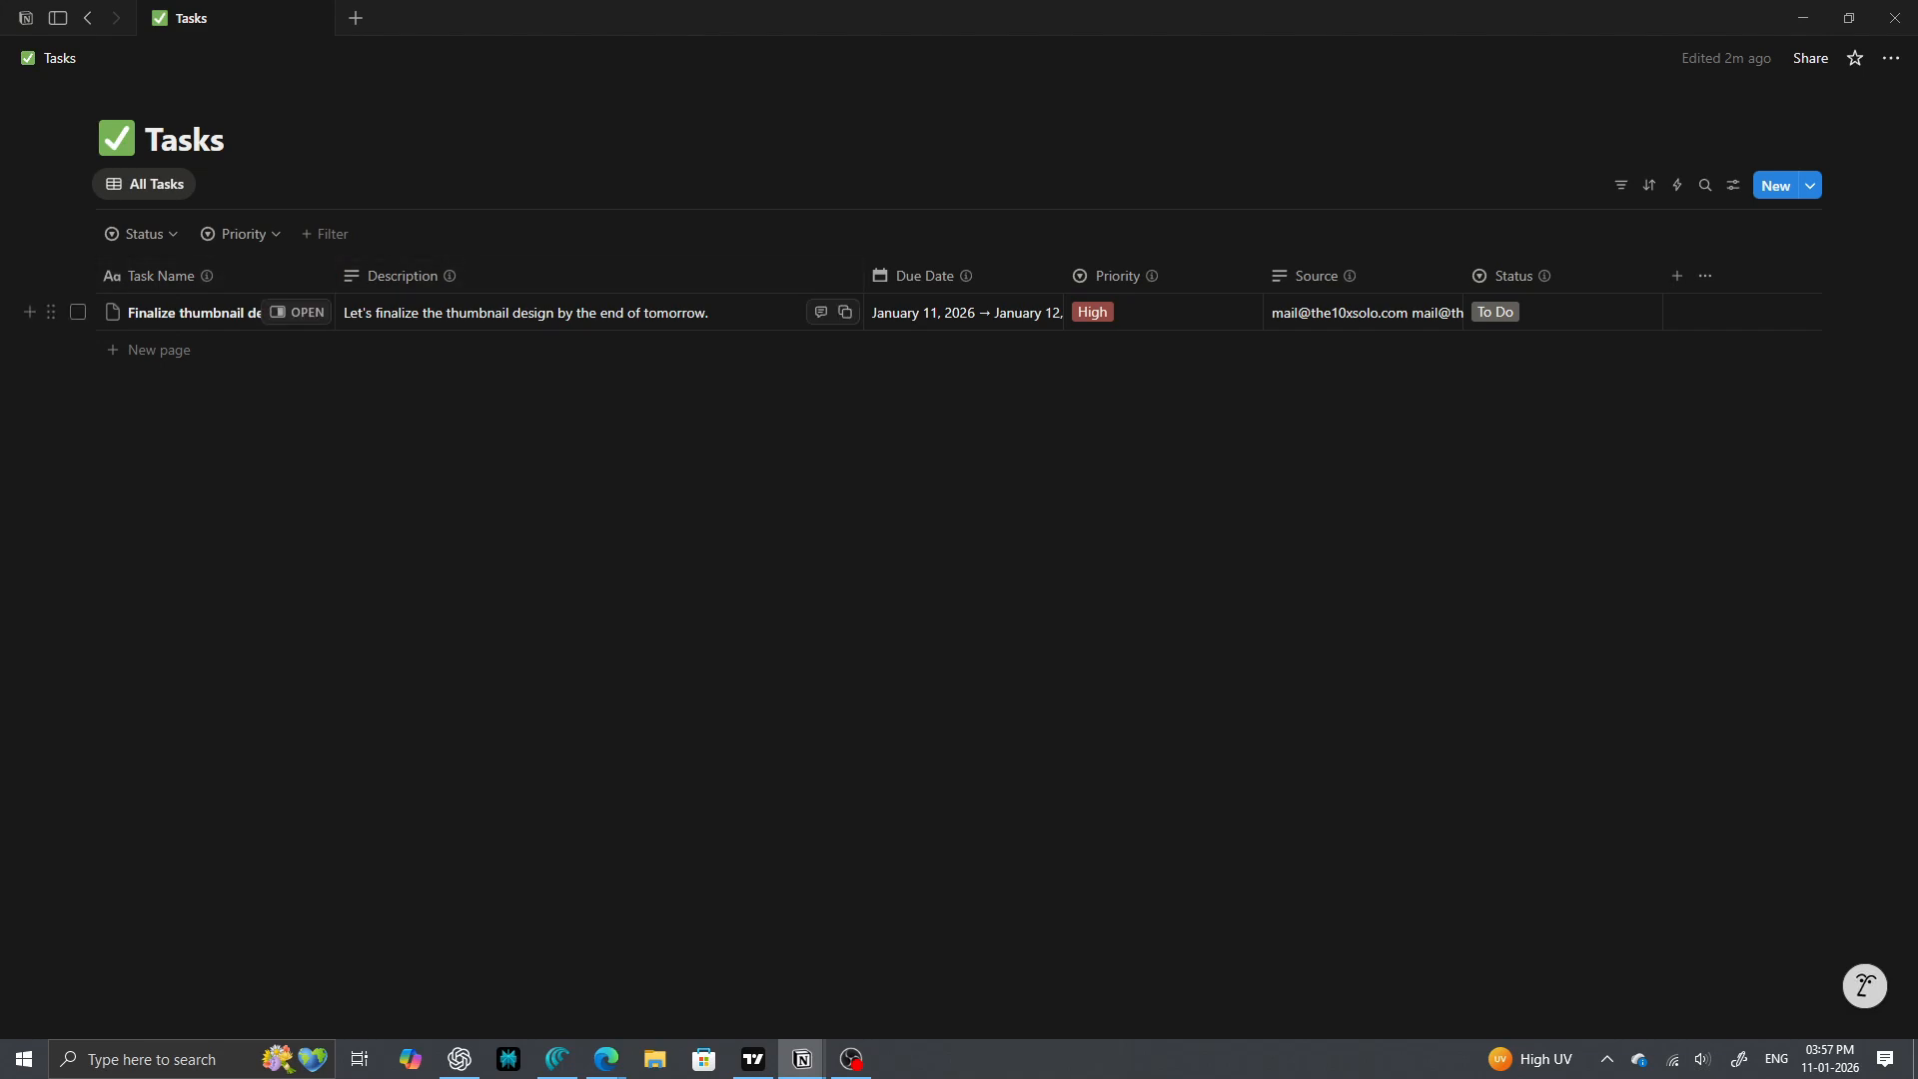
left_click(1363, 313)
mouse_move(606, 1059)
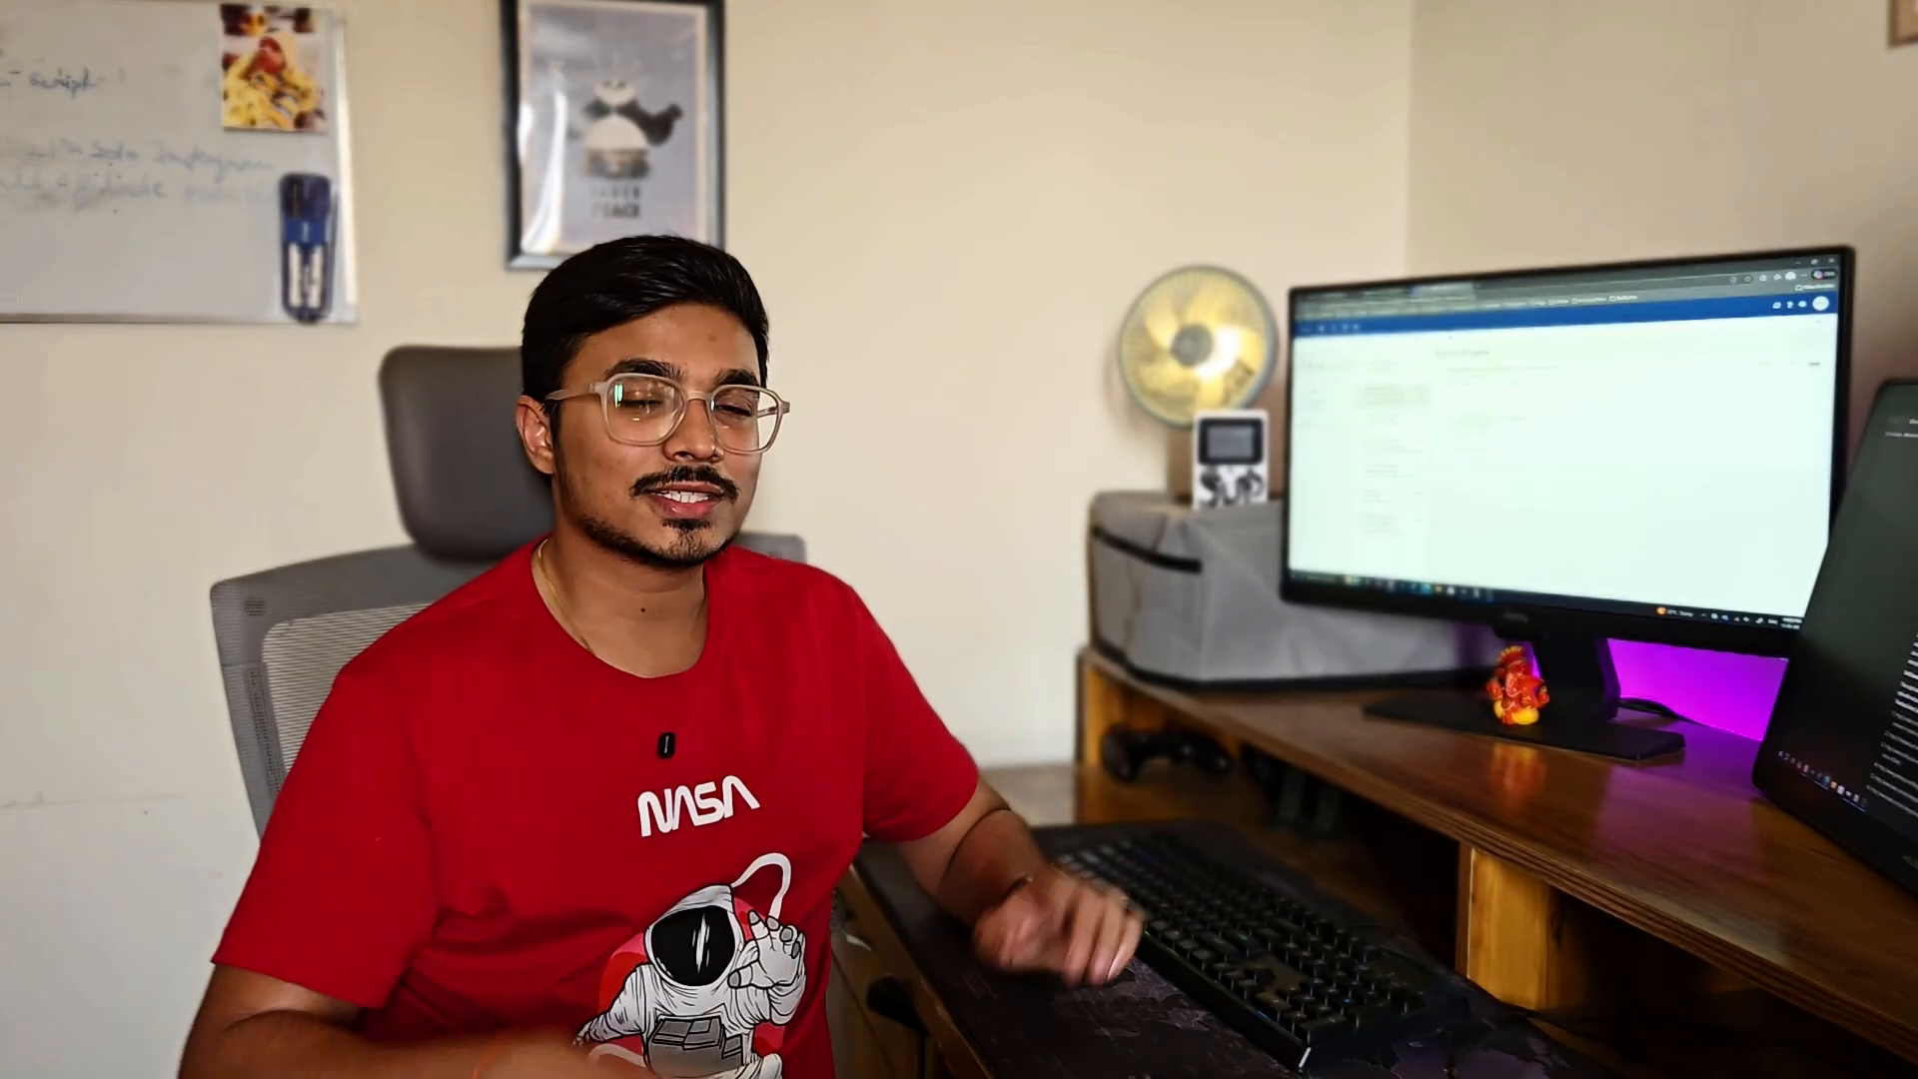